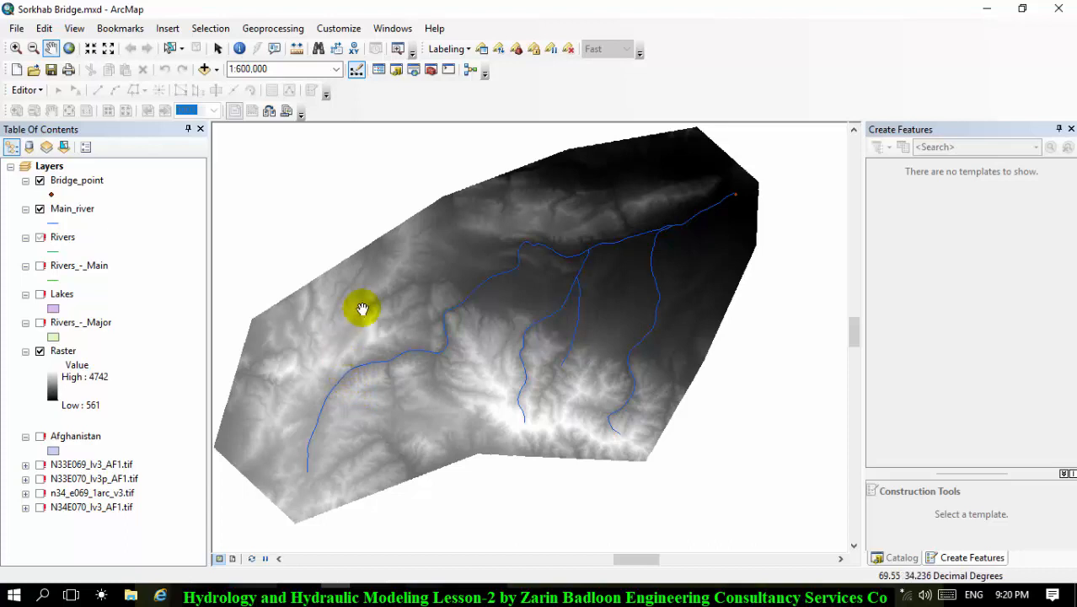
- Examine the clipped elevation raster, the main river with its tributaries and the bridge point at the outlet
left_click(616, 423)
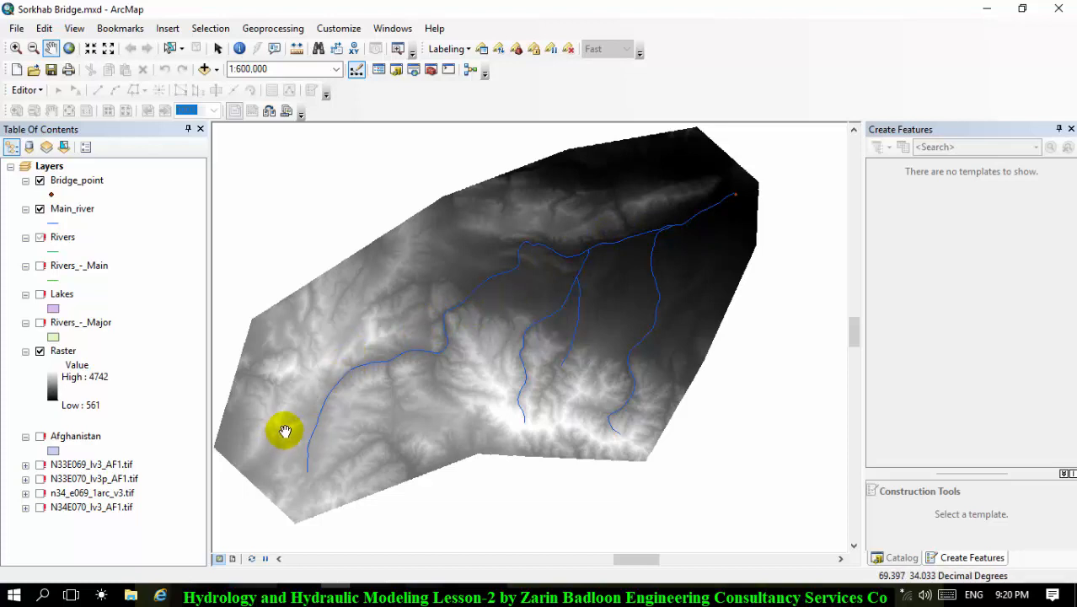
left_click_drag(325, 324, 342, 348)
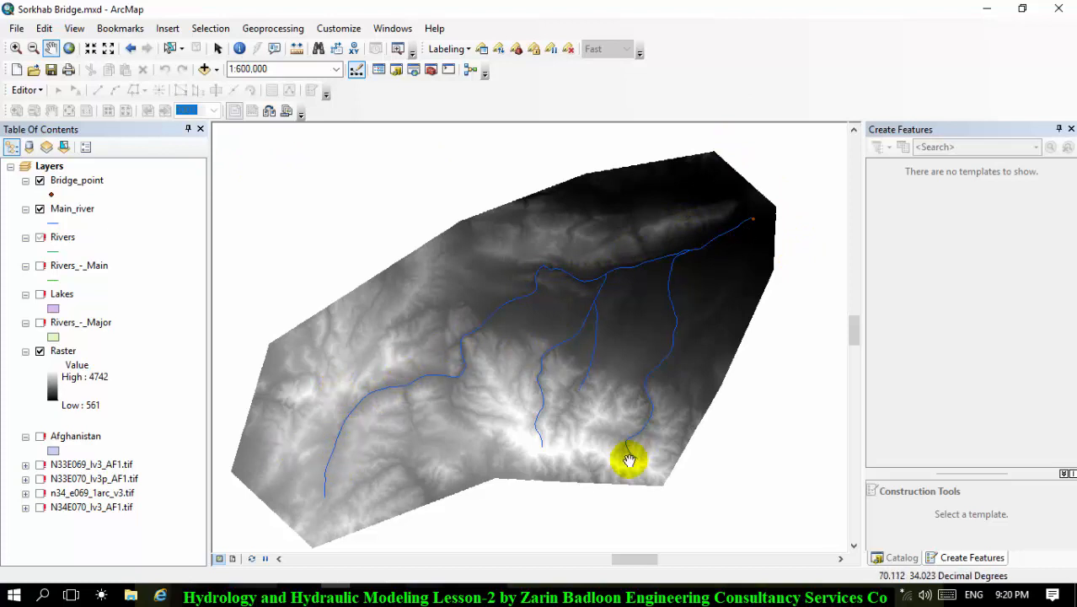
scroll(572, 430, "up", 2)
scroll(587, 414, "down", 1)
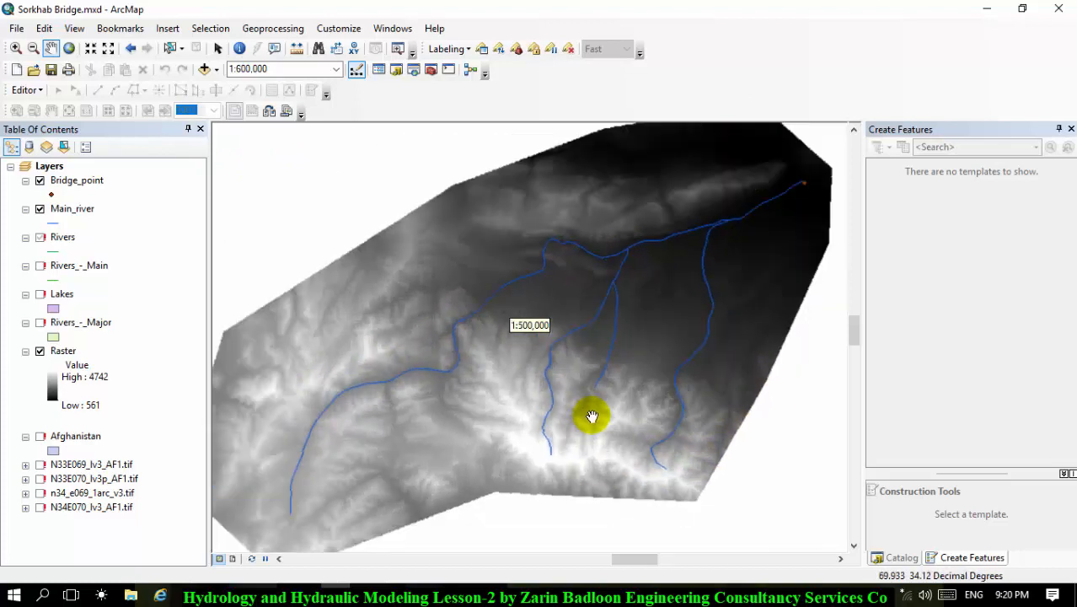
scroll(467, 295, "down", 2)
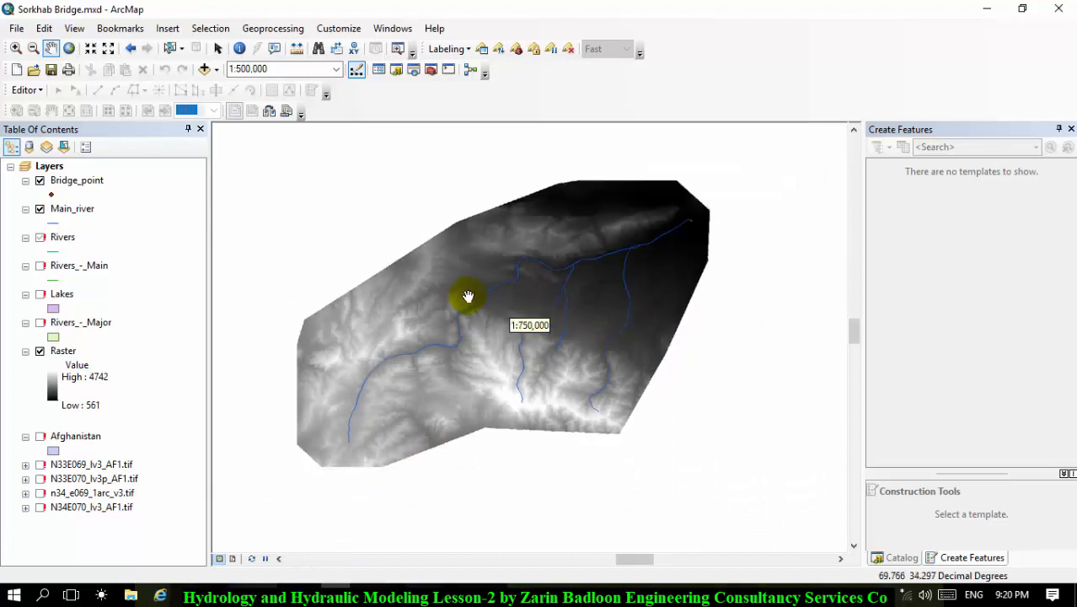
scroll(666, 190, "up", 6)
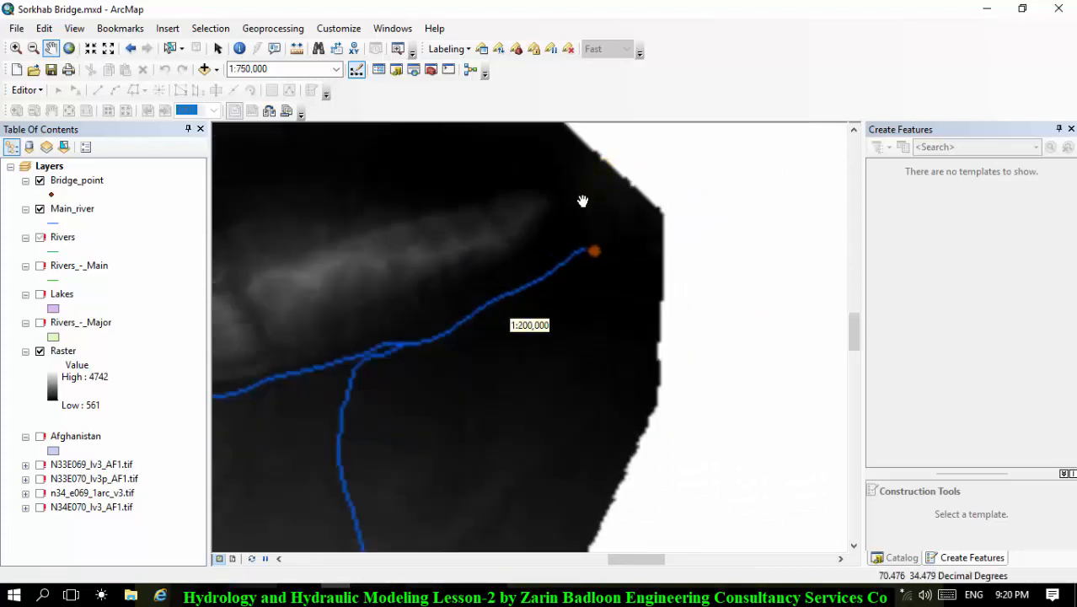
scroll(590, 243, "up", 2)
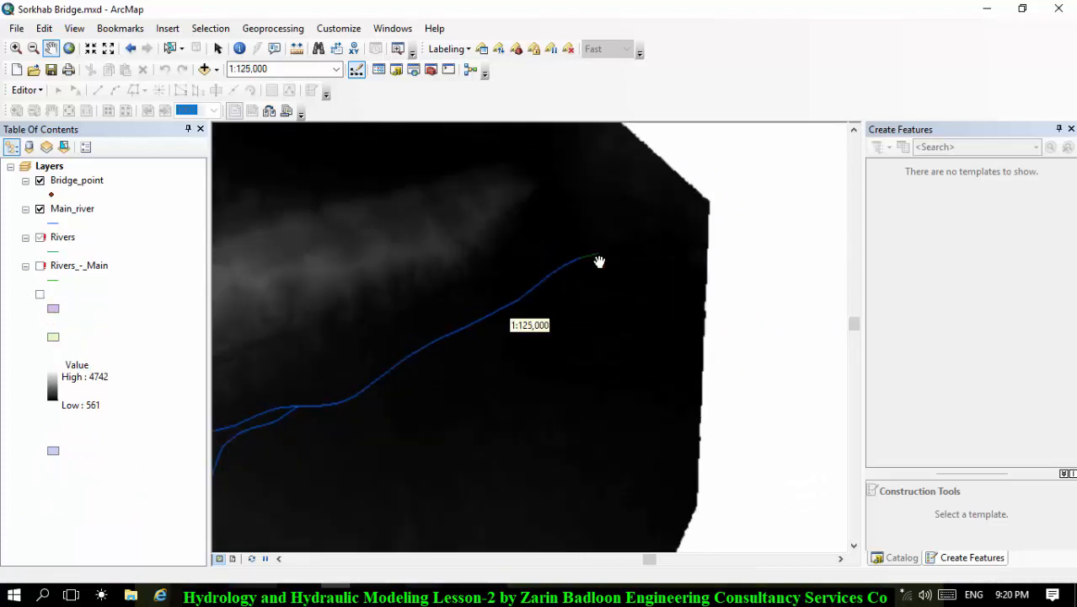
scroll(733, 236, "down", 6)
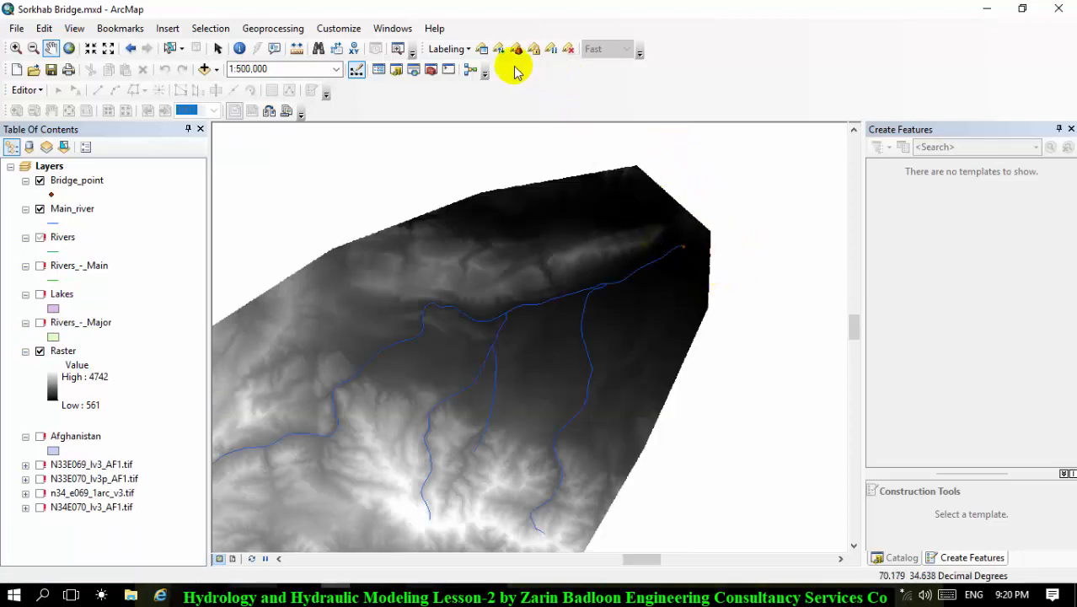
- Open ArcToolbox and select the Fill tool in the Hydrology toolset of Spatial Analyst Tools
left_click(429, 68)
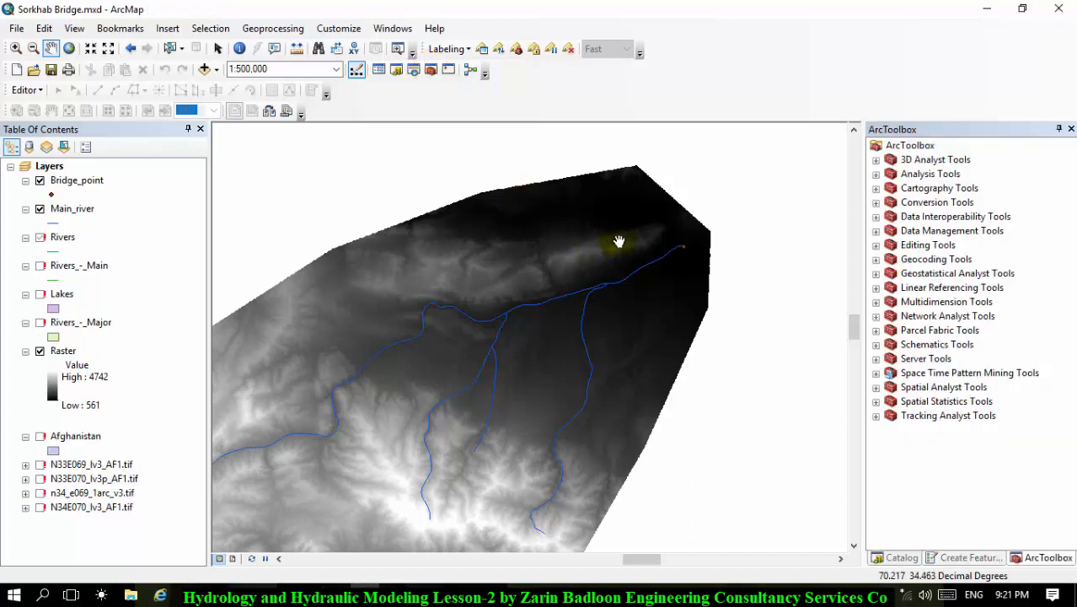
left_click(876, 387)
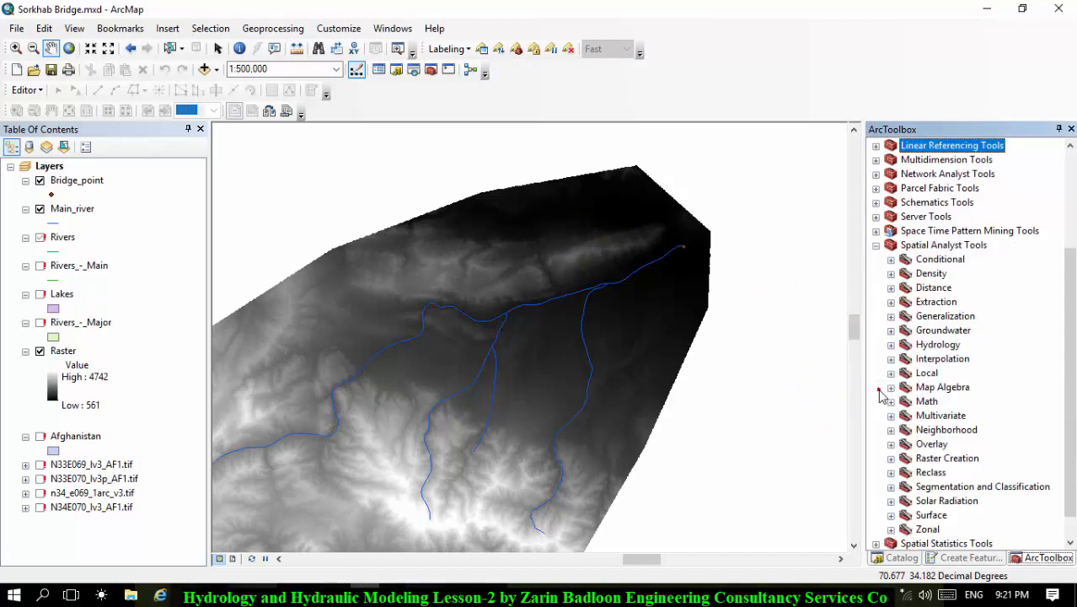
scroll(902, 299, "down", 1)
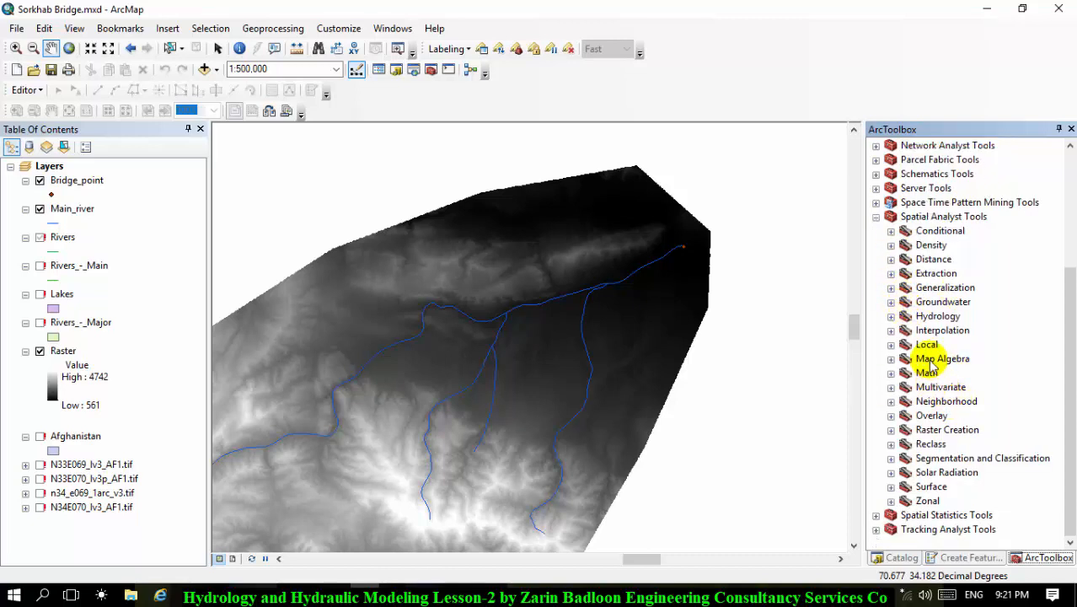
left_click(890, 316)
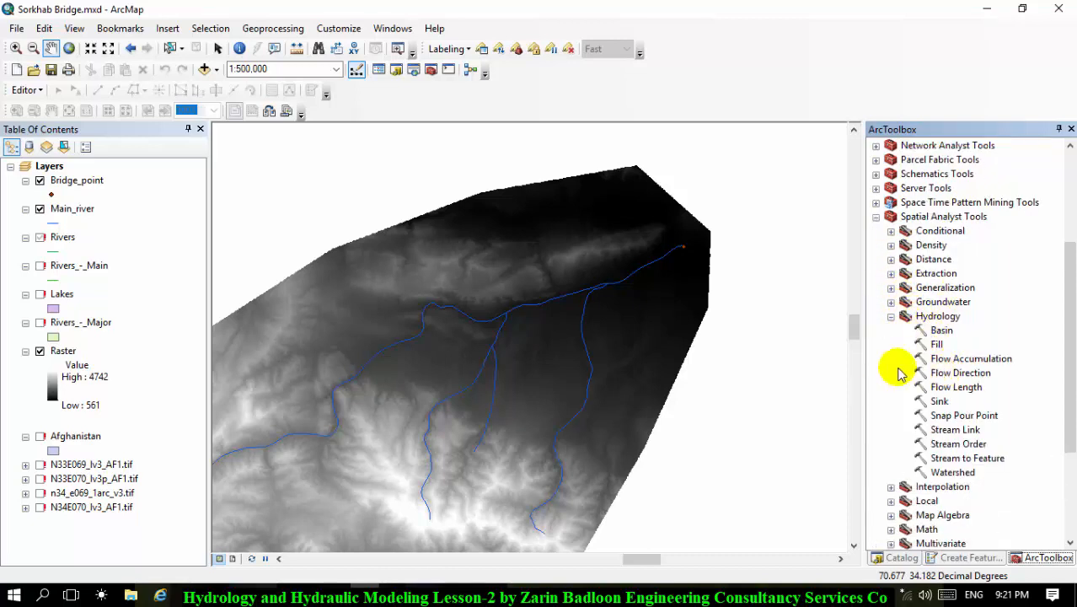
left_click(936, 345)
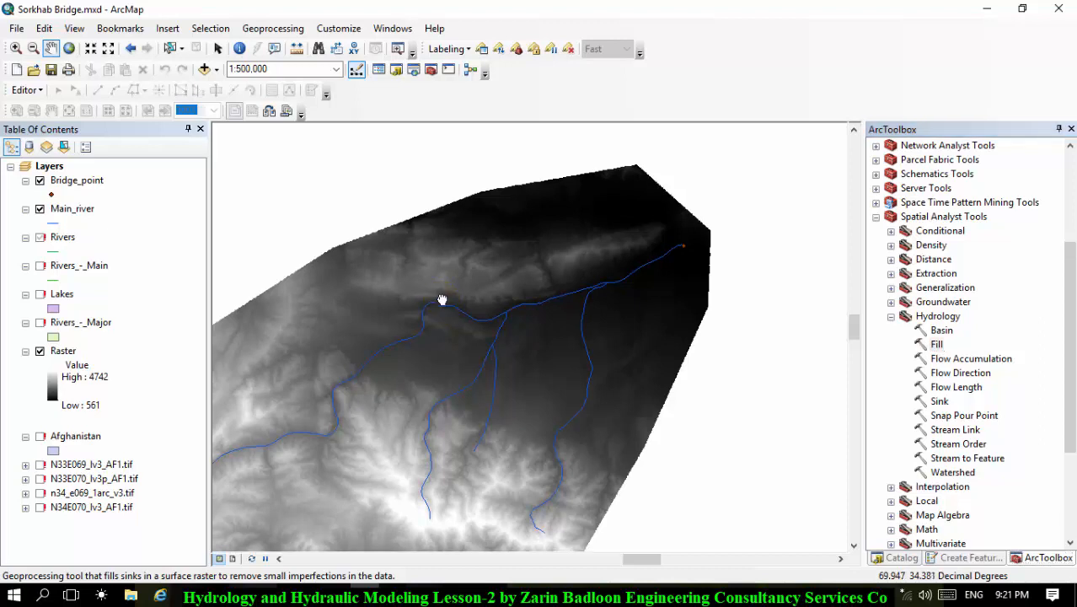
- Sketch a freehand red terrain profile descending across the map with the screen recorder's ScreenDraw pen
left_click_drag(442, 301, 596, 293)
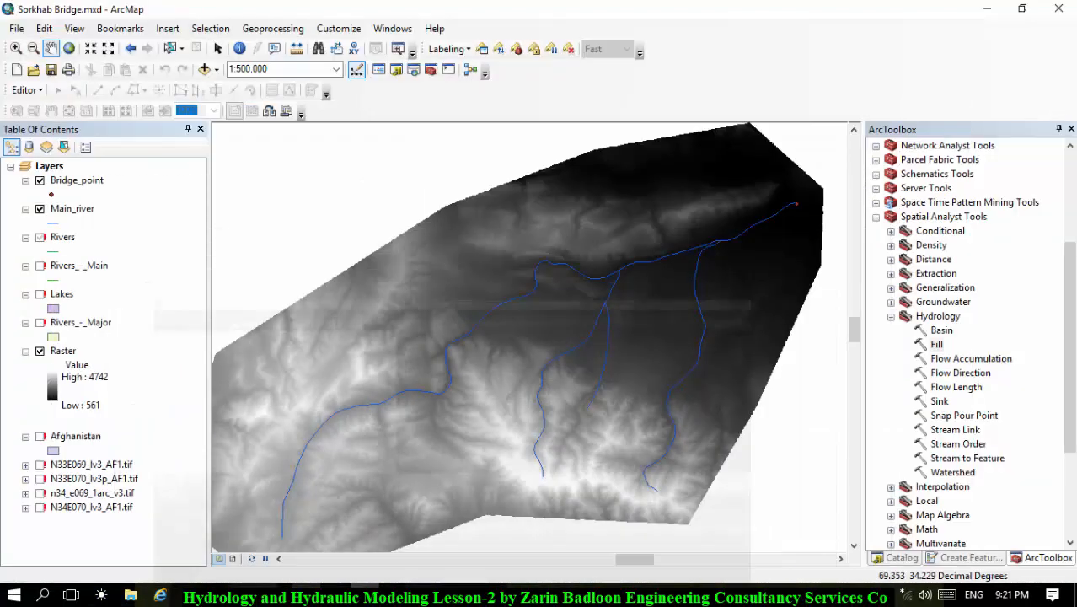
left_click(349, 594)
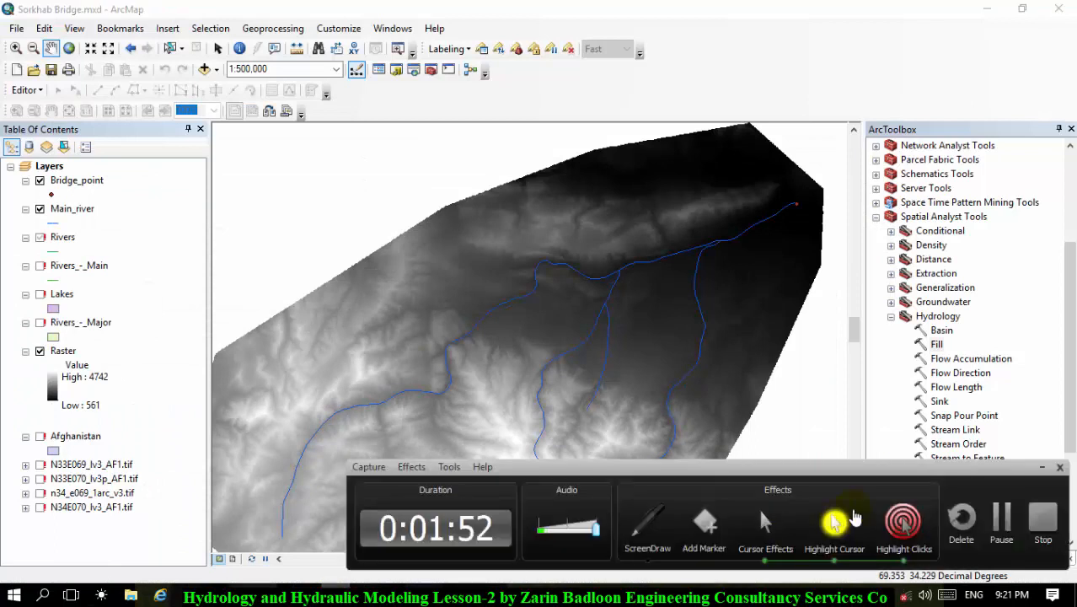
left_click(649, 518)
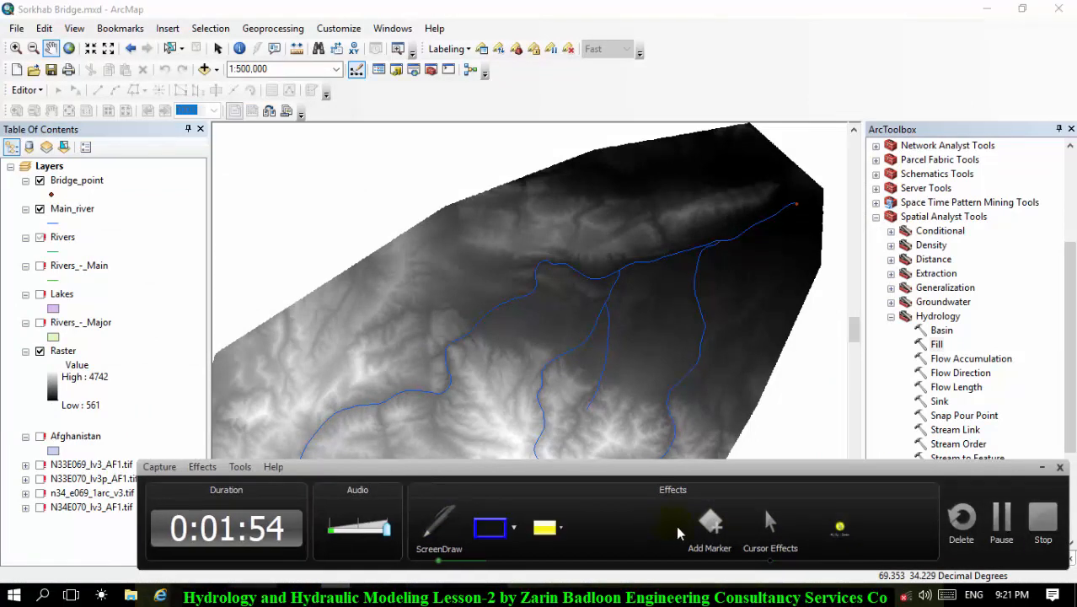
left_click(784, 524)
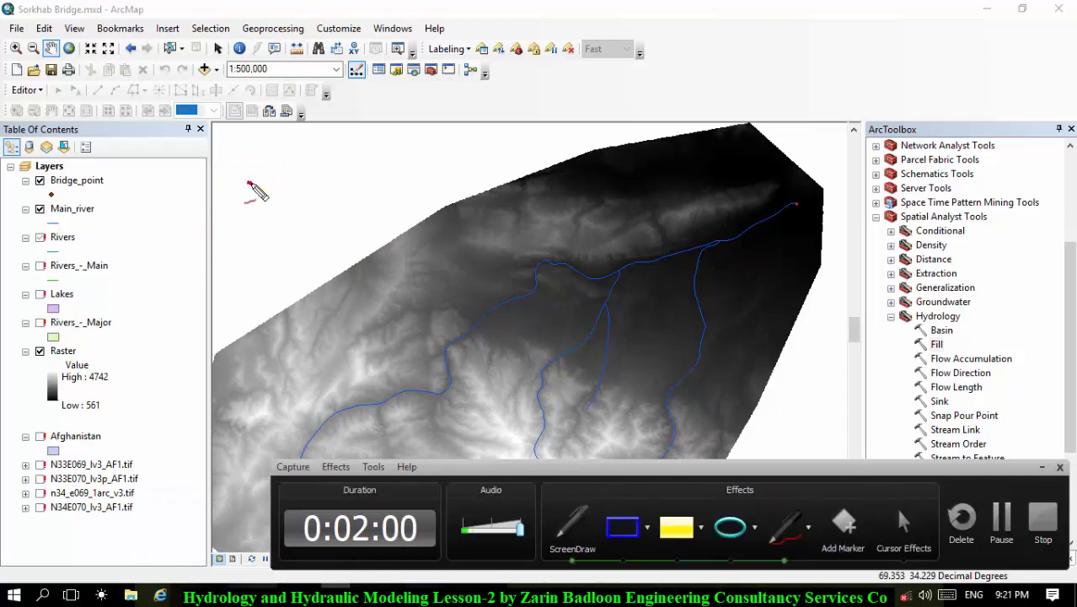
left_click(248, 183)
mouse_move(257, 185)
left_mouse_down()
mouse_move(317, 228)
mouse_move(391, 216)
mouse_move(510, 272)
left_mouse_up()
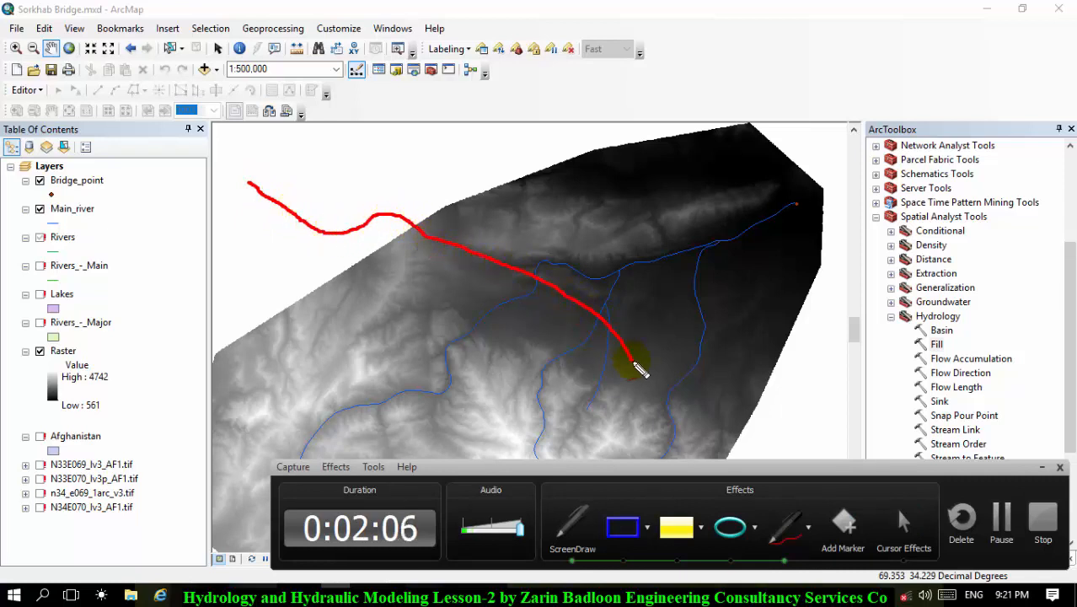
left_click_drag(716, 364, 908, 380)
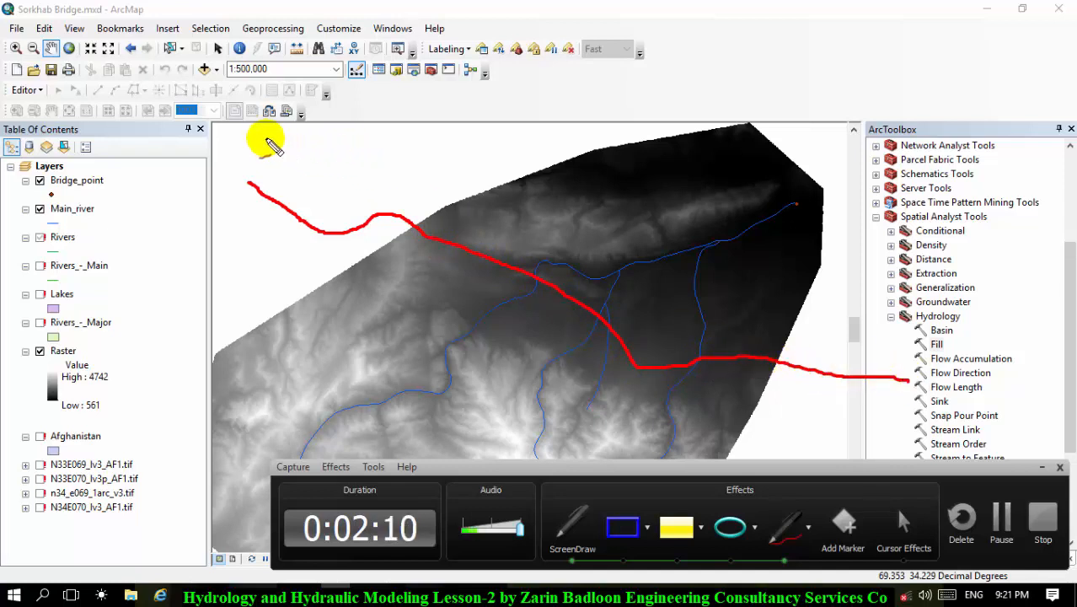
- Annotate the red terrain profile with flow arrows and hatch its two depressions as filled sinks
mouse_move(228, 133)
left_mouse_down()
mouse_move(281, 158)
mouse_move(267, 144)
mouse_move(281, 158)
mouse_move(263, 155)
left_mouse_up()
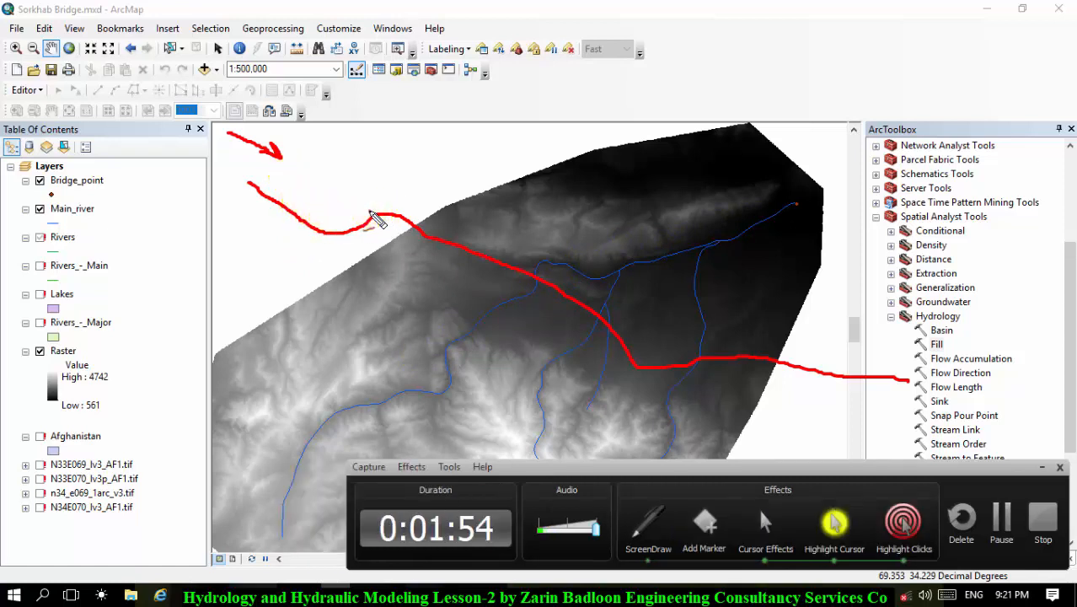
mouse_move(373, 211)
left_mouse_down()
mouse_move(287, 210)
mouse_move(356, 212)
mouse_move(348, 233)
mouse_move(337, 211)
mouse_move(341, 232)
mouse_move(325, 212)
mouse_move(297, 211)
left_mouse_up()
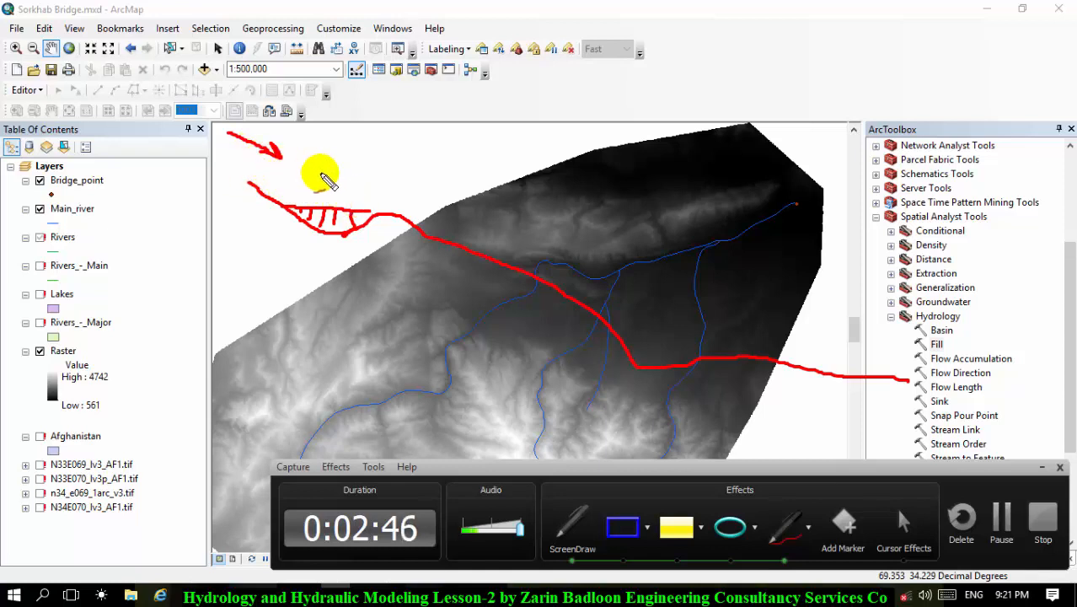
left_click_drag(414, 201, 449, 214)
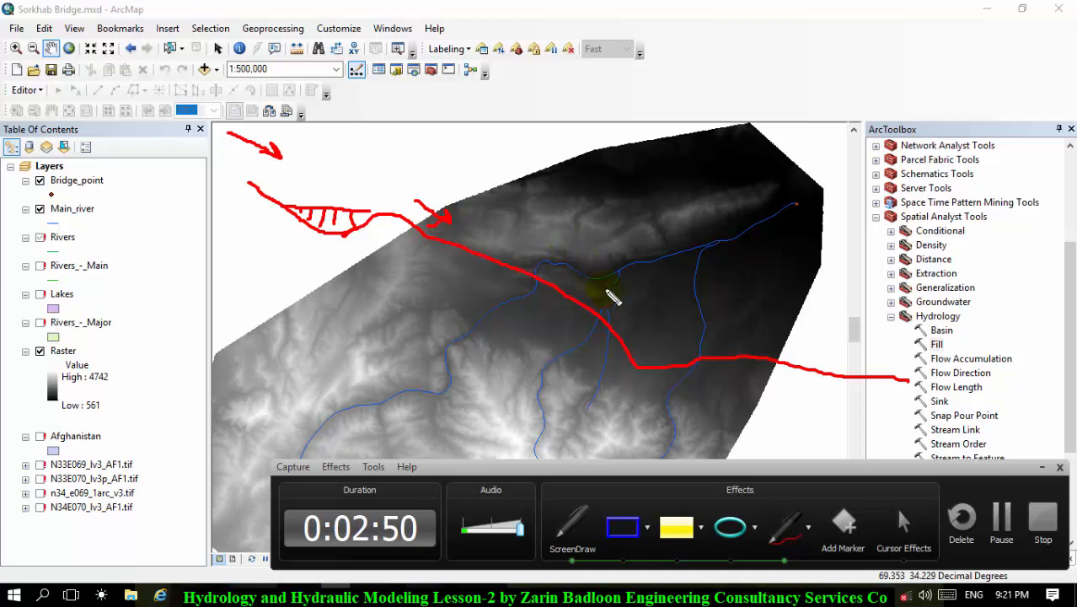
left_click_drag(608, 324, 654, 339)
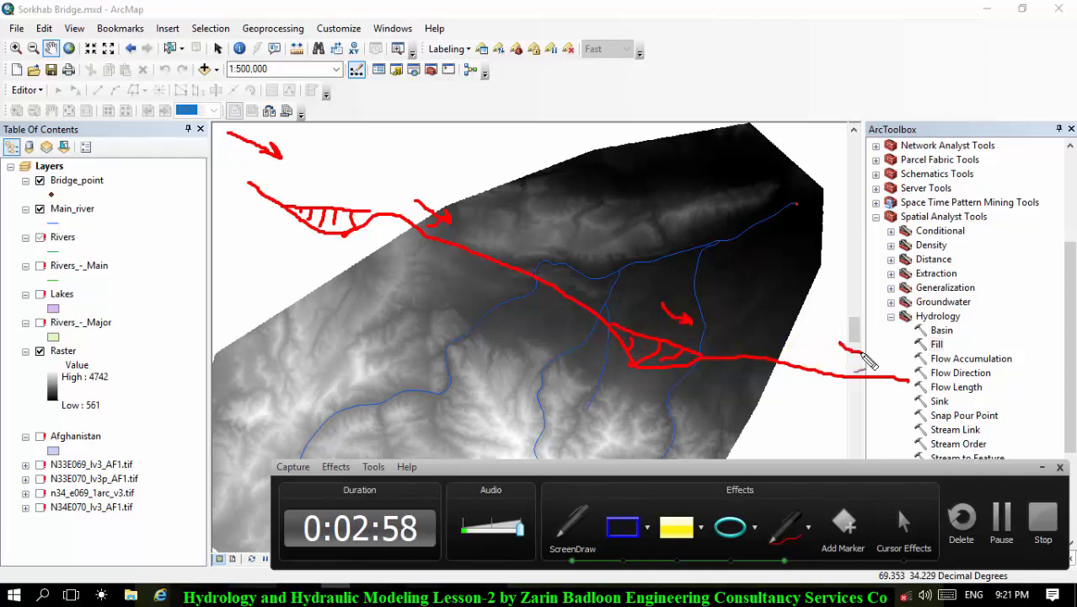
mouse_move(841, 342)
left_mouse_down()
mouse_move(861, 353)
mouse_move(846, 361)
left_mouse_up()
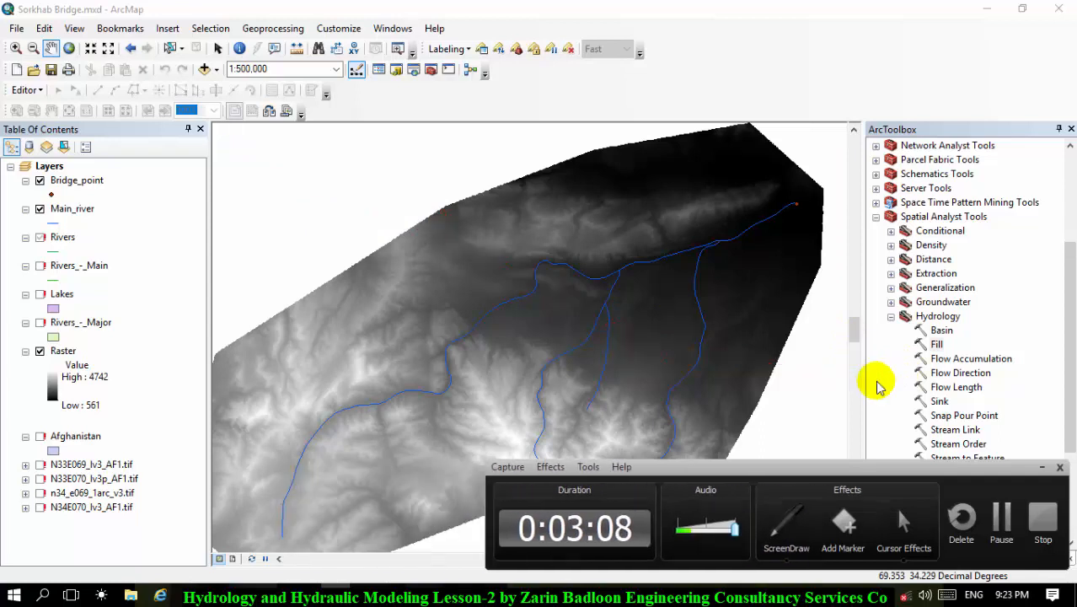
left_click_drag(598, 267, 551, 248)
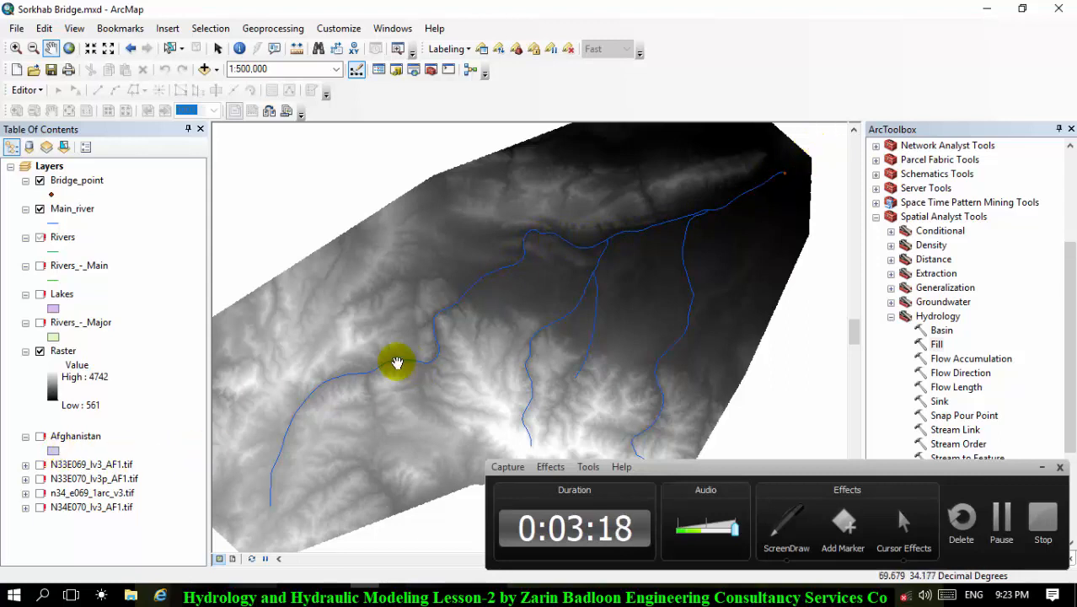
scroll(391, 362, "up", 1)
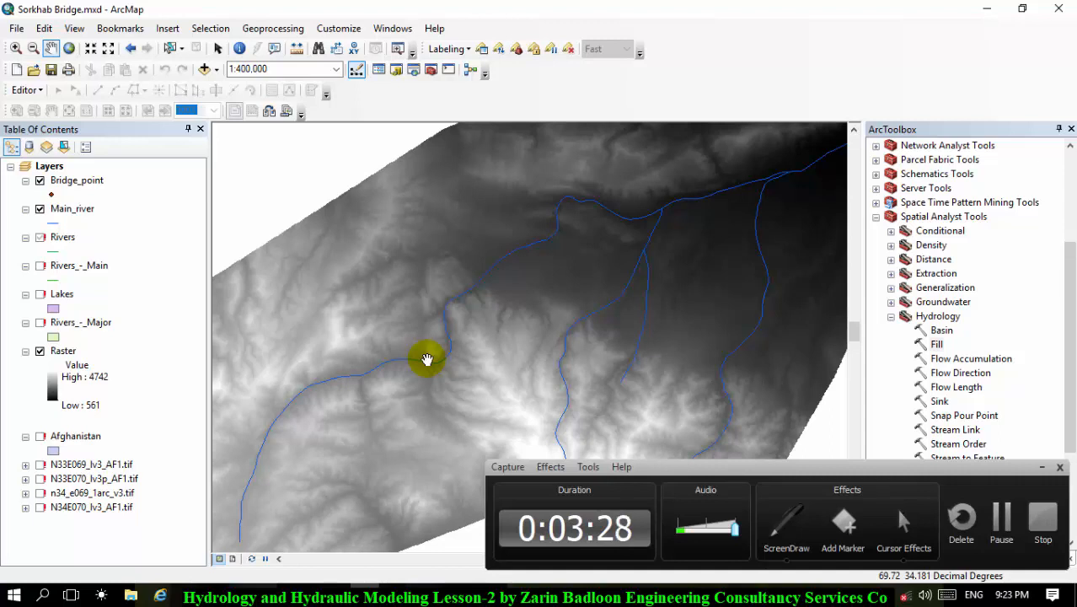
left_click_drag(426, 350, 435, 376)
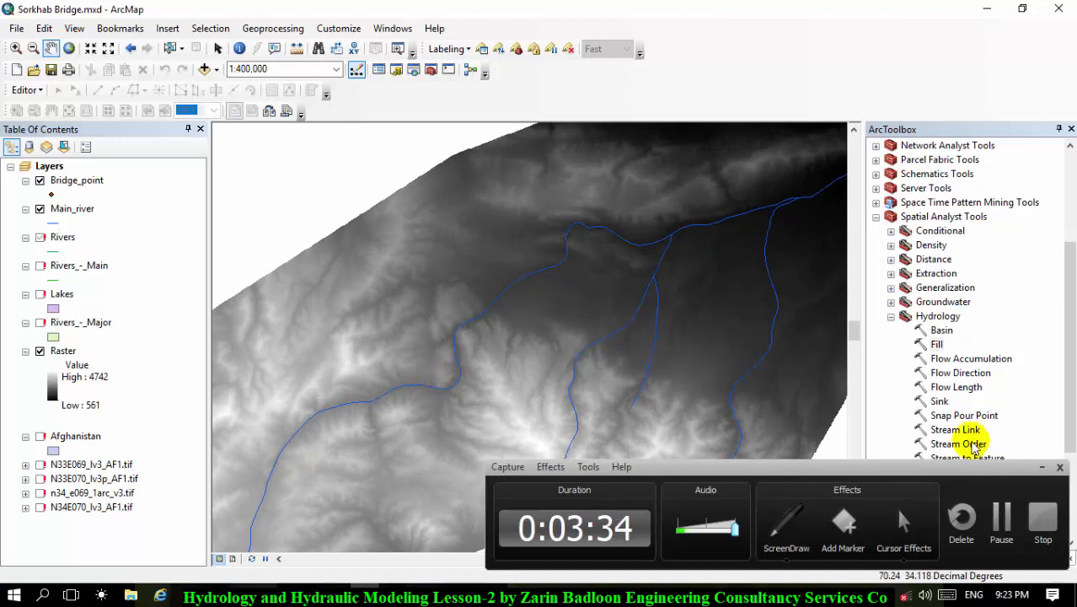
left_click(1043, 465)
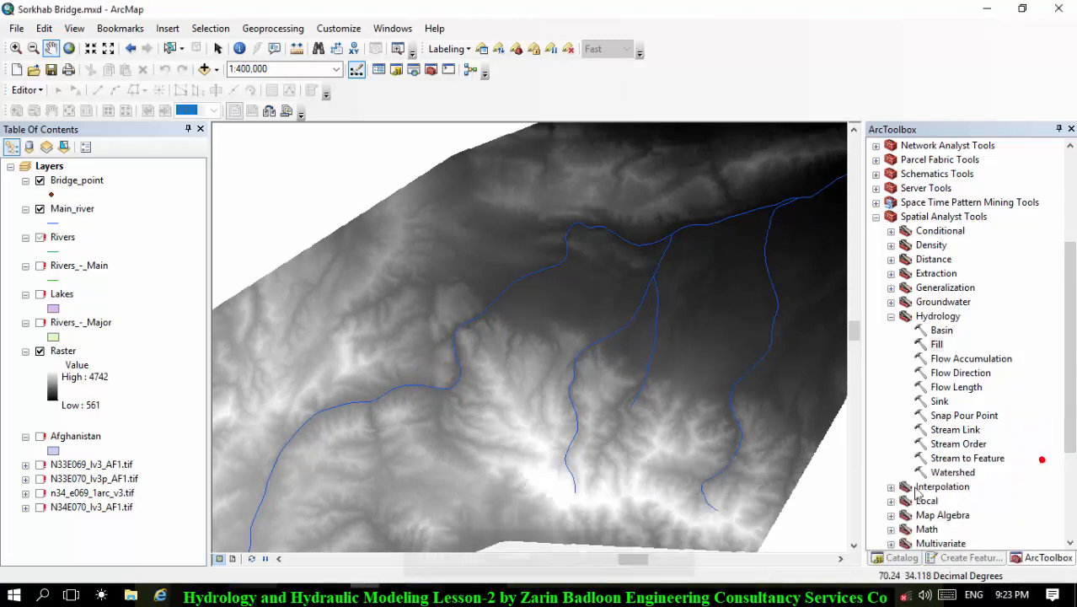
scroll(538, 347, "down", 1)
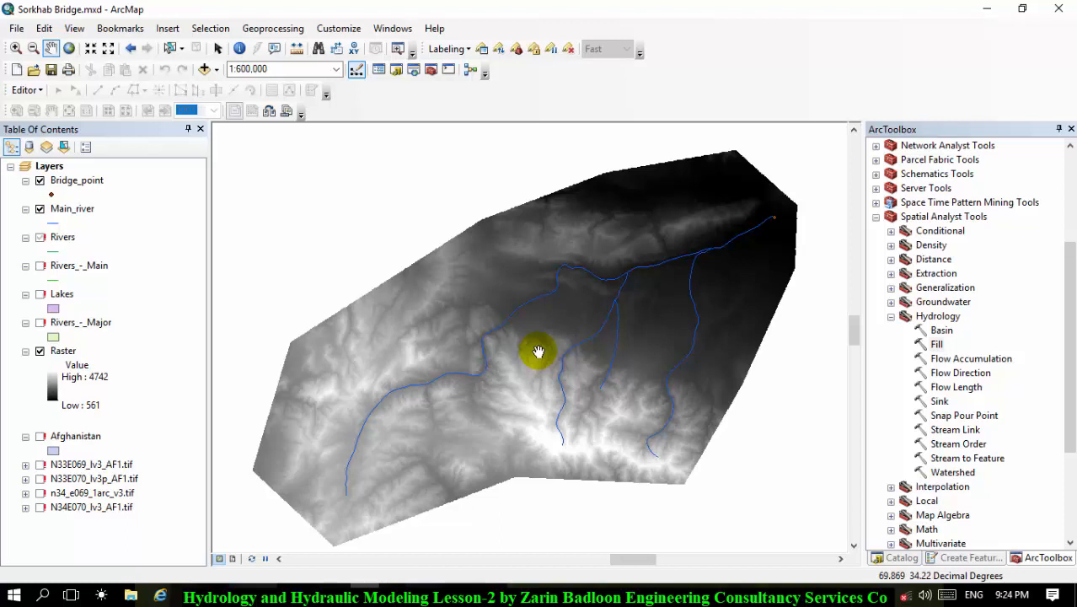
- Run the Fill tool on the Raster layer with the default output in Sorkhab.gdb and no Z limit, declining the ActiveX interaction
double_click(936, 346)
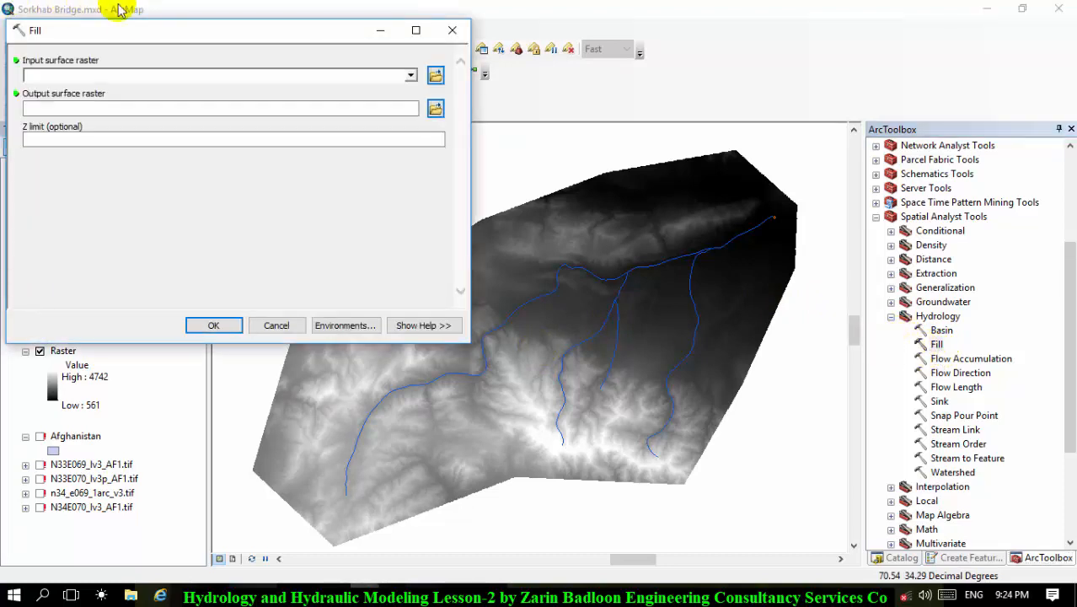
left_click_drag(150, 39, 493, 159)
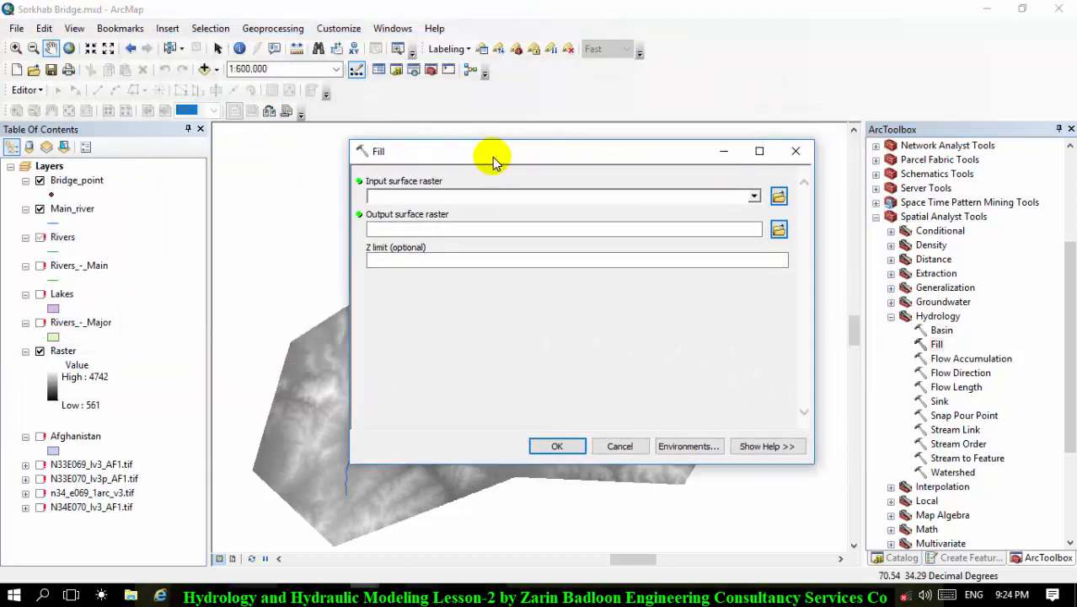
left_click(63, 351)
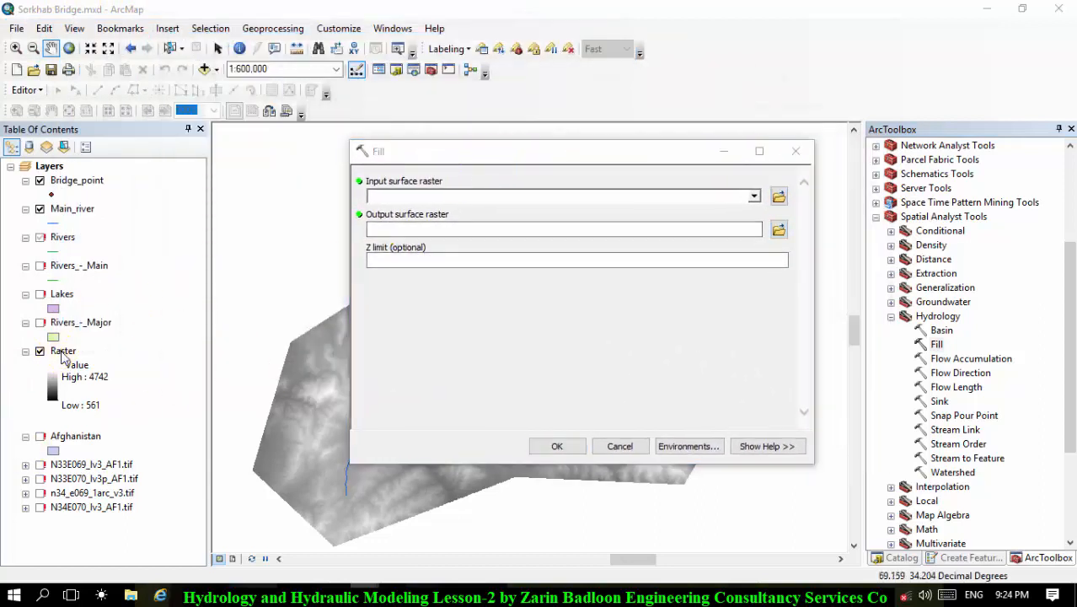
left_click_drag(63, 354, 481, 199)
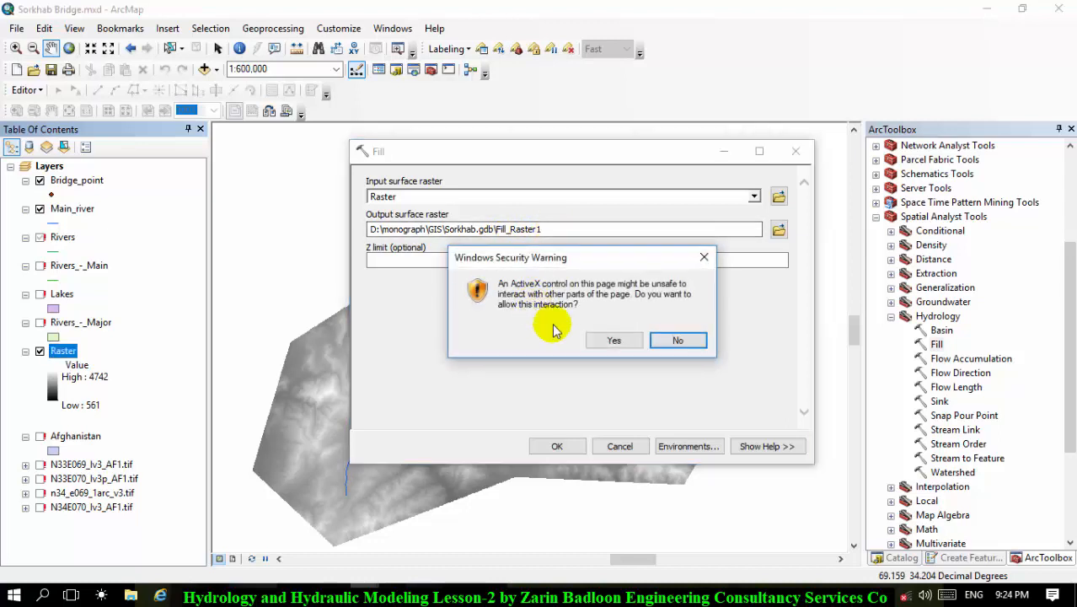
left_click(678, 340)
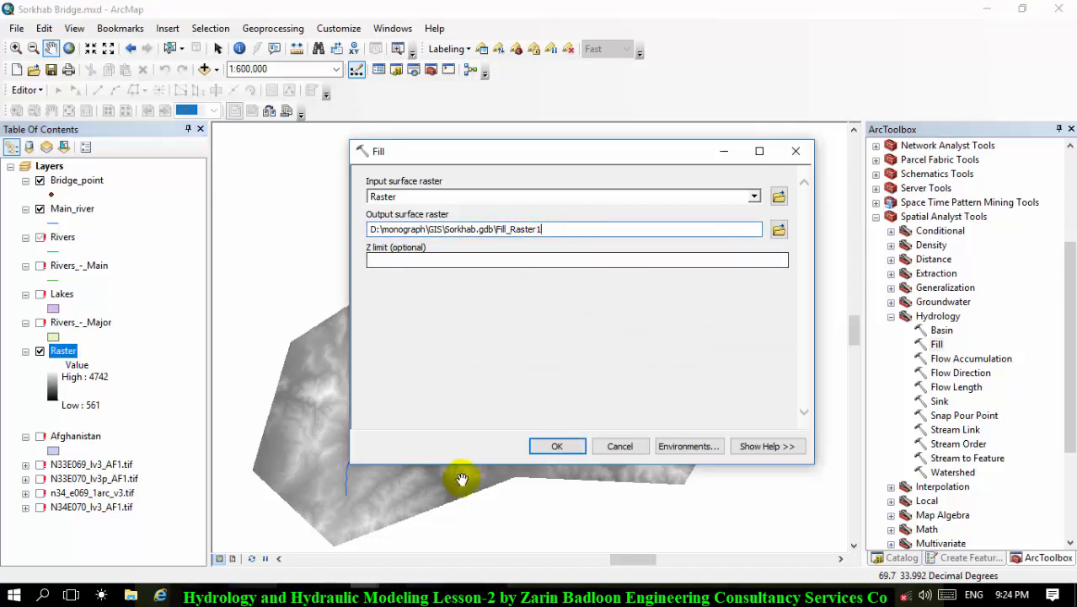
left_click(557, 447)
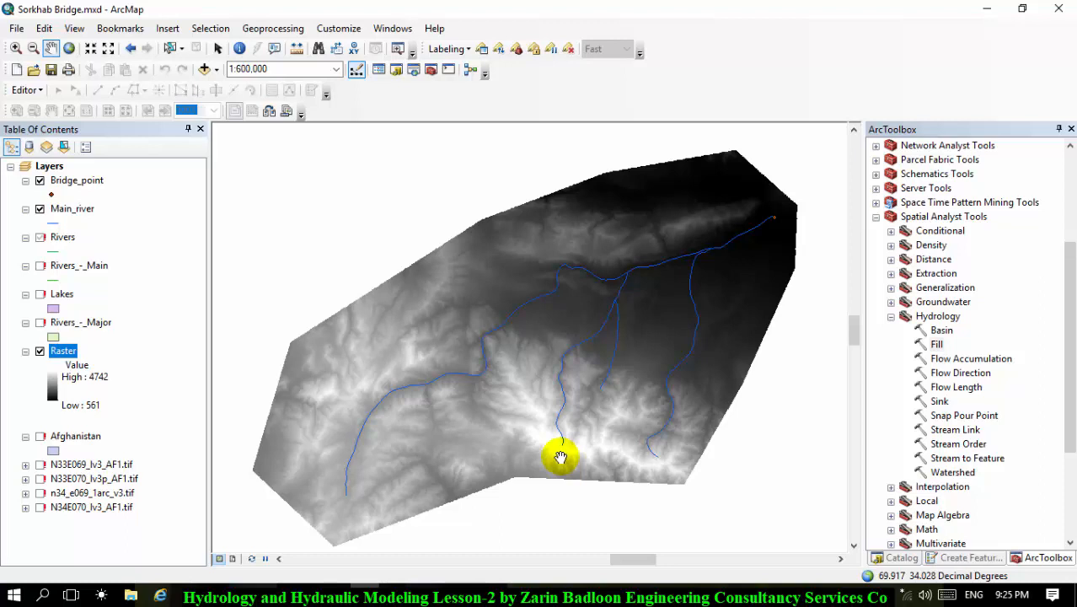
left_click(331, 580)
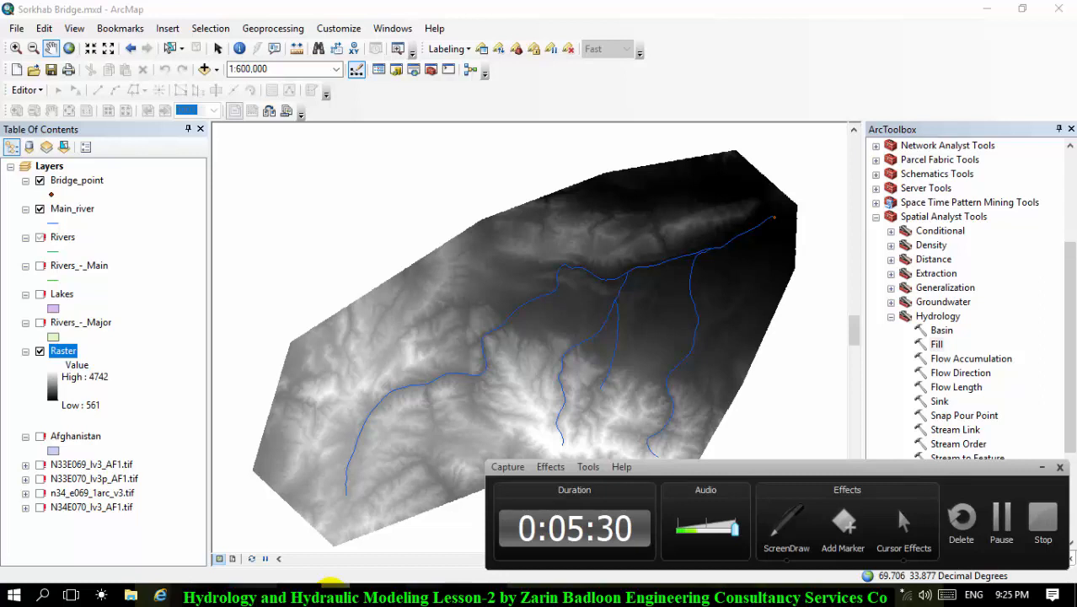
- Hide the recorder window and select the Flow Direction tool in the Hydrology toolset
left_click(331, 580)
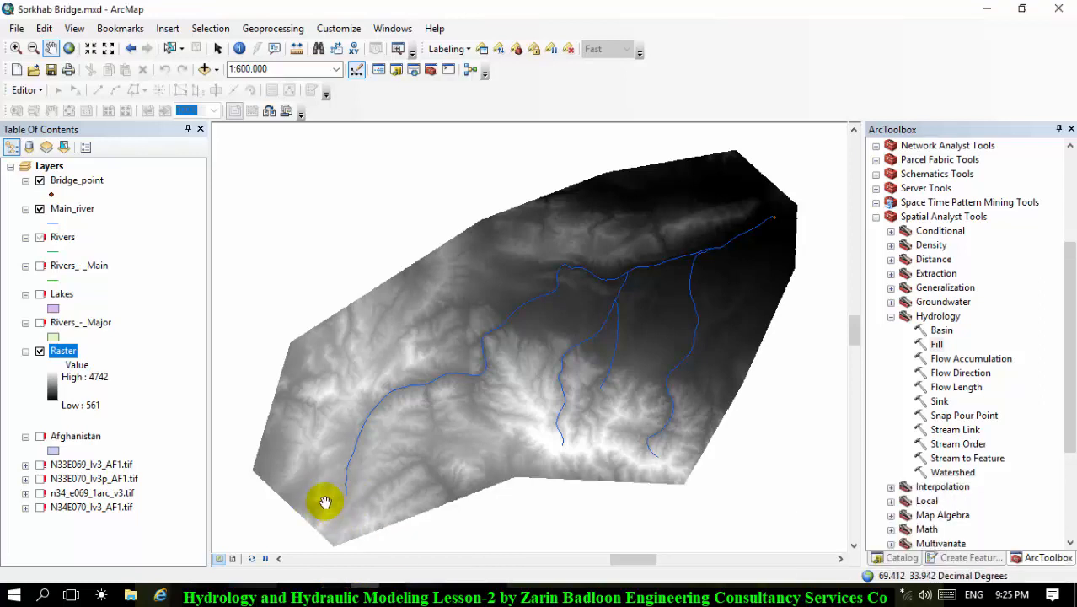
left_click(963, 376)
double_click(948, 378)
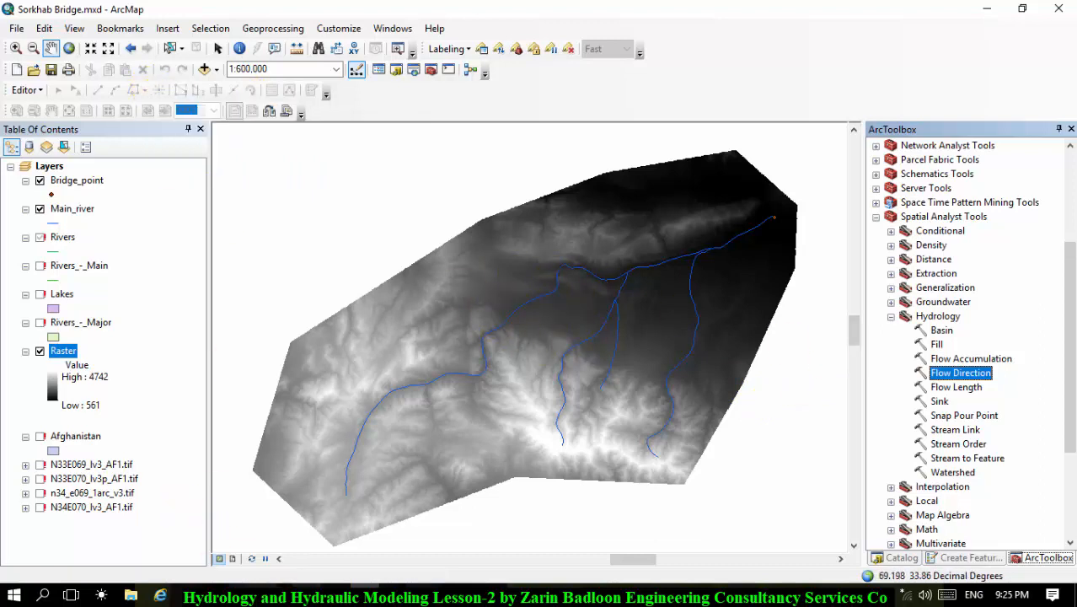
- Sketch red lines radiating in eight directions from one point on the raster with the recorder's ScreenDraw pen
left_click(334, 583)
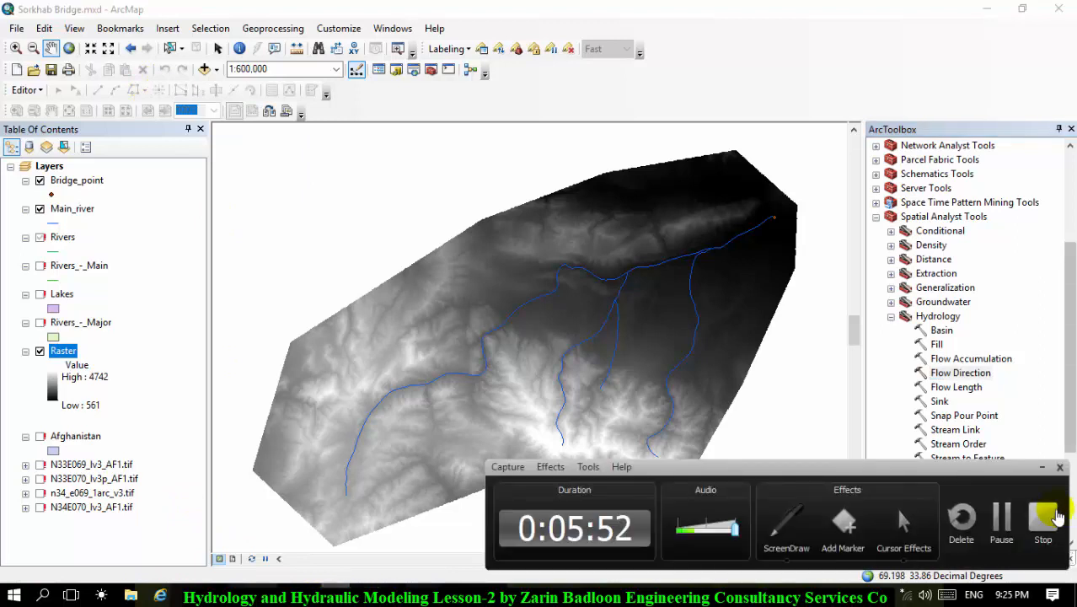
left_click(791, 523)
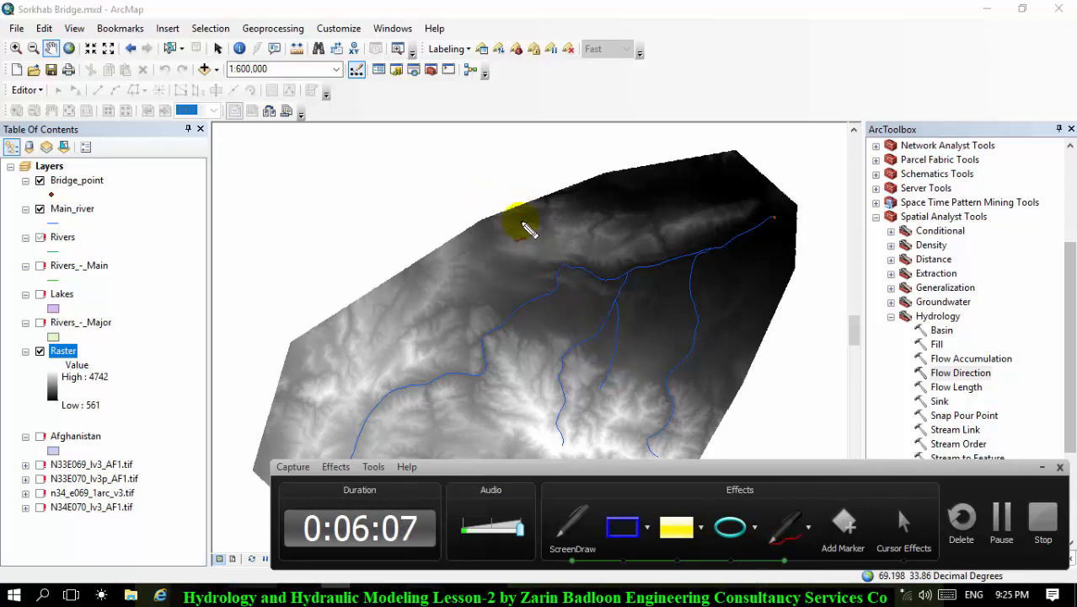
left_click_drag(509, 152, 496, 358)
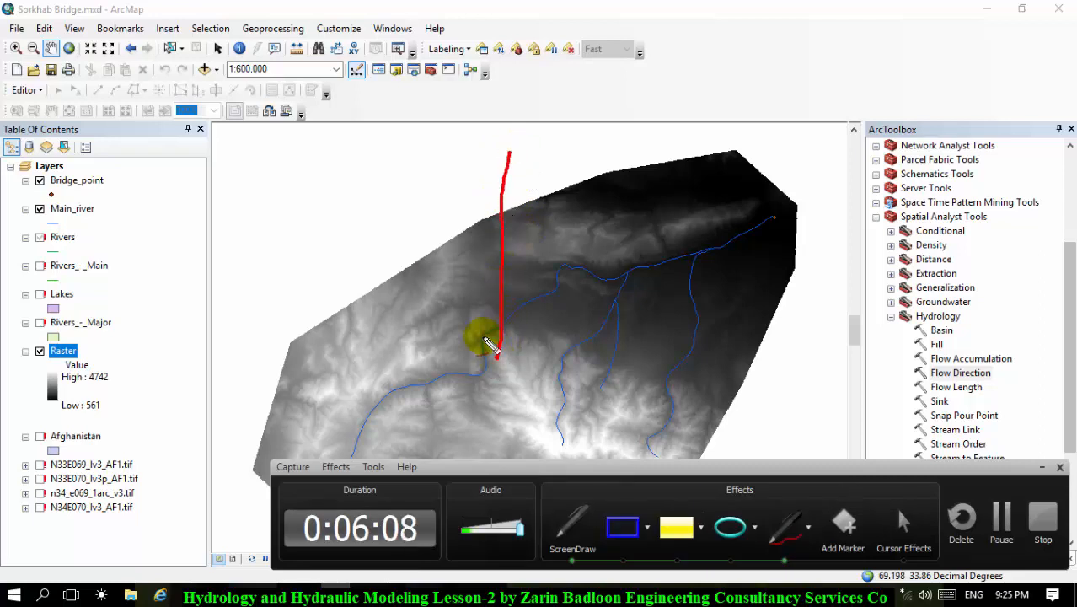
left_click_drag(335, 252, 739, 246)
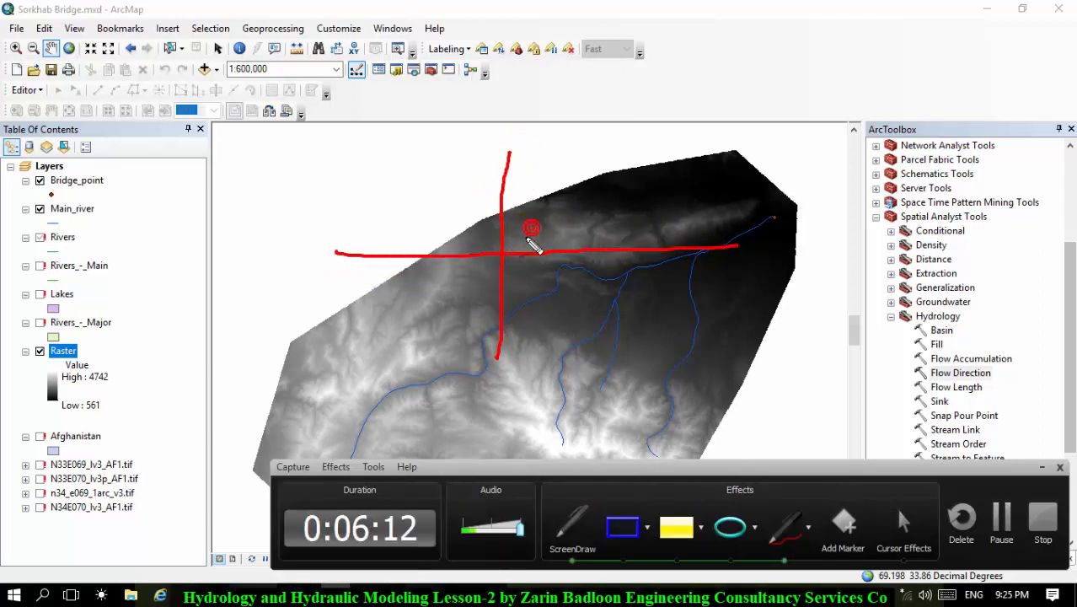
left_click_drag(501, 250, 670, 128)
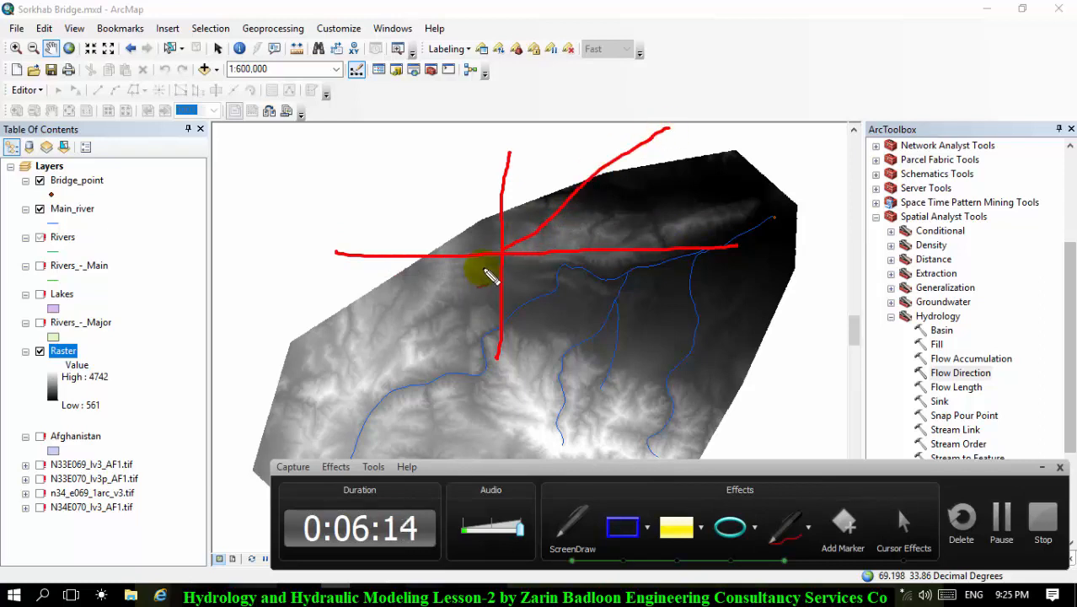
left_click_drag(496, 265, 386, 361)
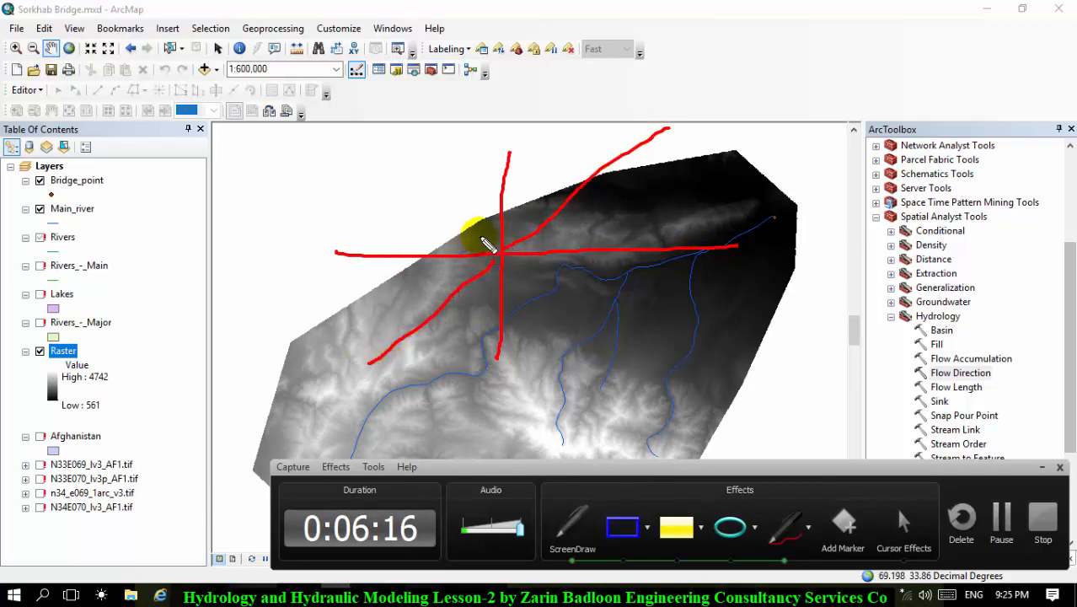
left_click_drag(464, 224, 378, 134)
left_click_drag(515, 268, 615, 371)
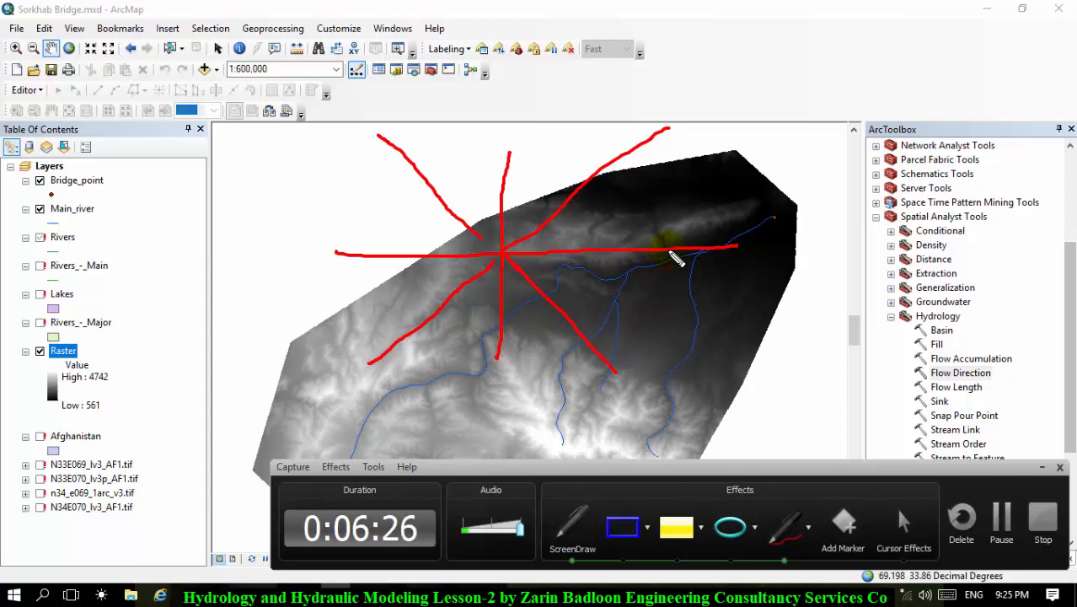
- Add red flow arrows beside the radiating lines, and clear the drawing by hiding the recorder window
mouse_move(666, 250)
left_mouse_down()
mouse_move(666, 282)
mouse_move(671, 268)
left_mouse_up()
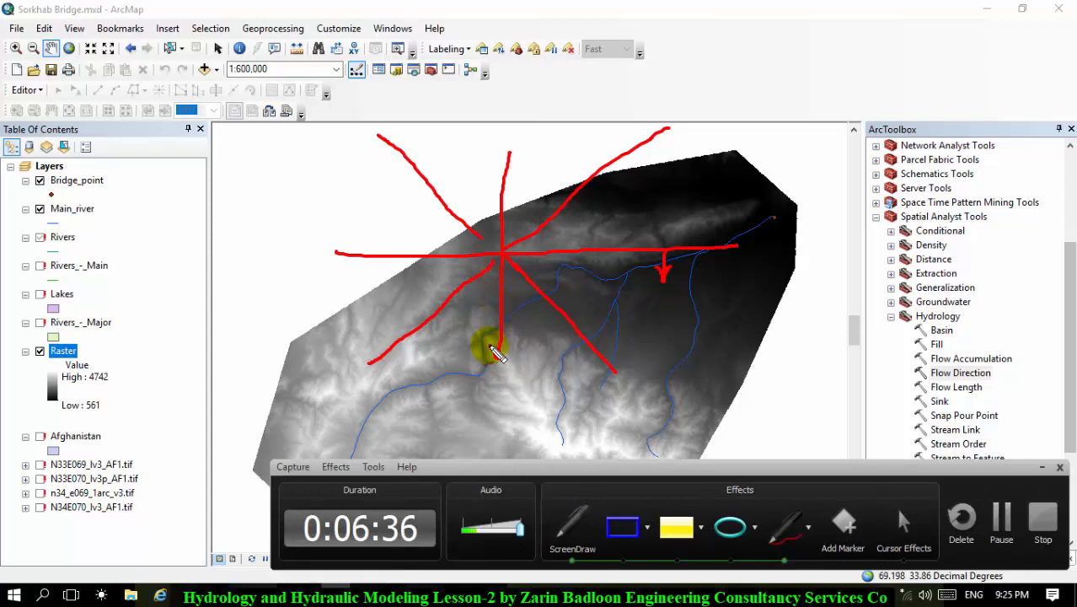
mouse_move(490, 345)
left_mouse_down()
mouse_move(497, 359)
mouse_move(507, 350)
left_mouse_up()
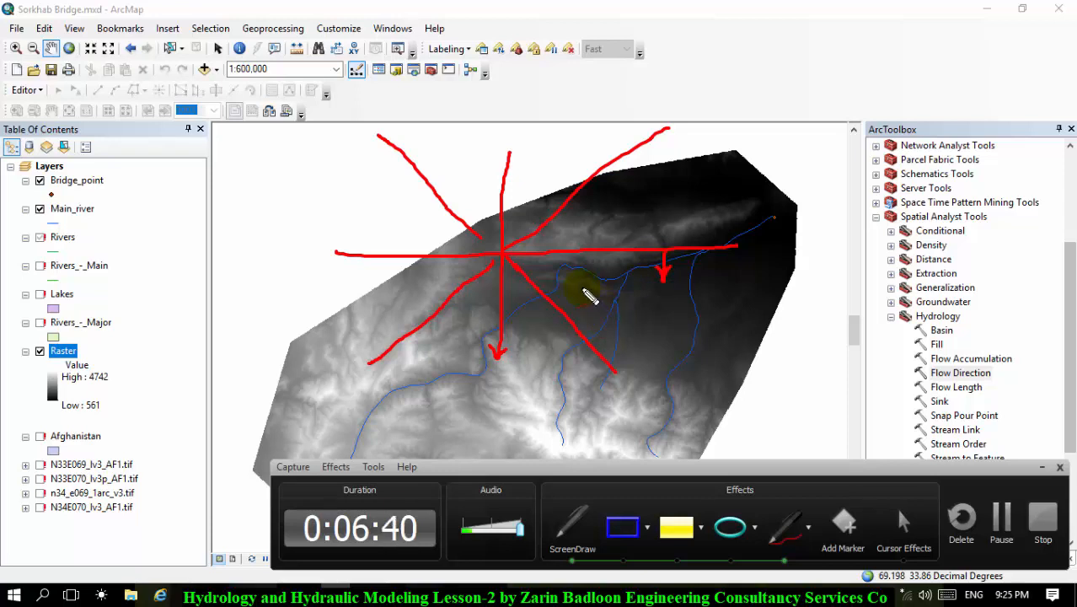
mouse_move(581, 289)
left_mouse_down()
mouse_move(614, 310)
mouse_move(596, 304)
left_mouse_up()
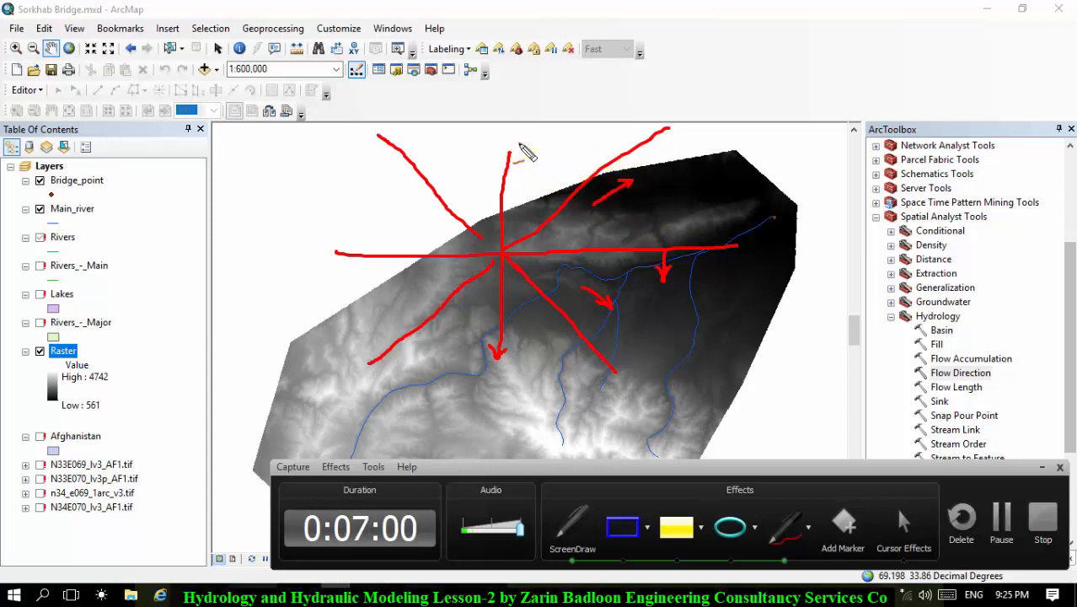
left_click_drag(520, 144, 523, 126)
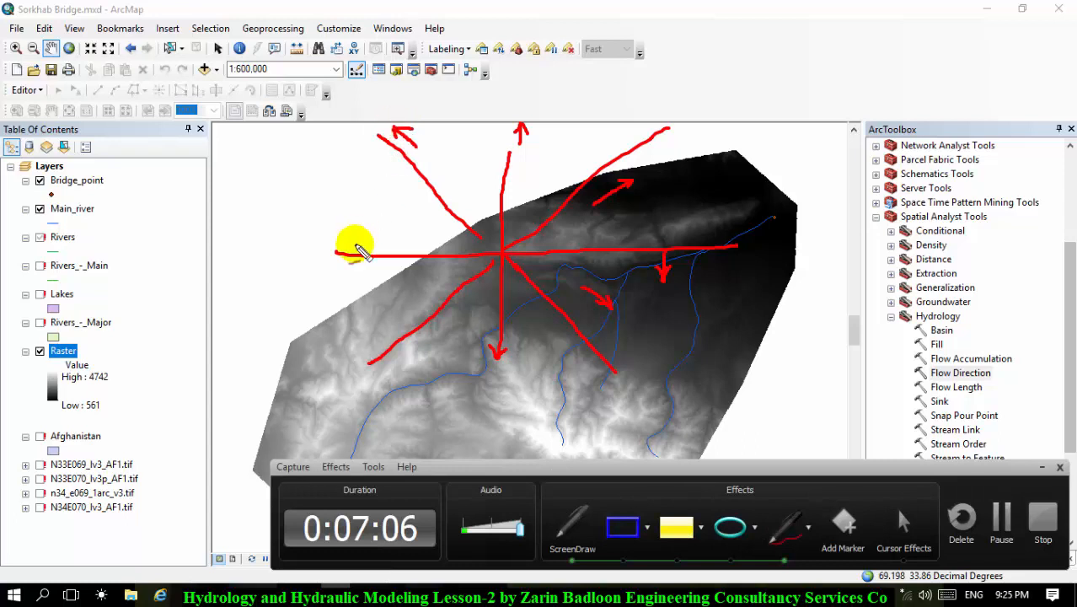
mouse_move(340, 235)
left_mouse_down()
mouse_move(380, 236)
mouse_move(352, 227)
mouse_move(355, 255)
left_mouse_up()
left_click(369, 332)
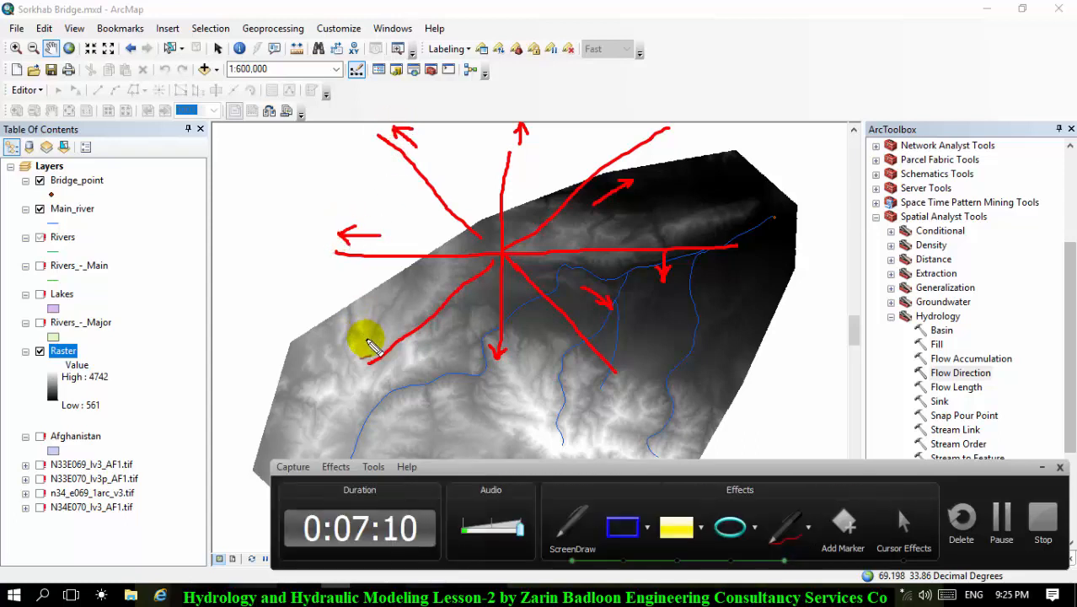
mouse_move(376, 334)
left_mouse_down()
mouse_move(367, 339)
mouse_move(378, 348)
left_mouse_up()
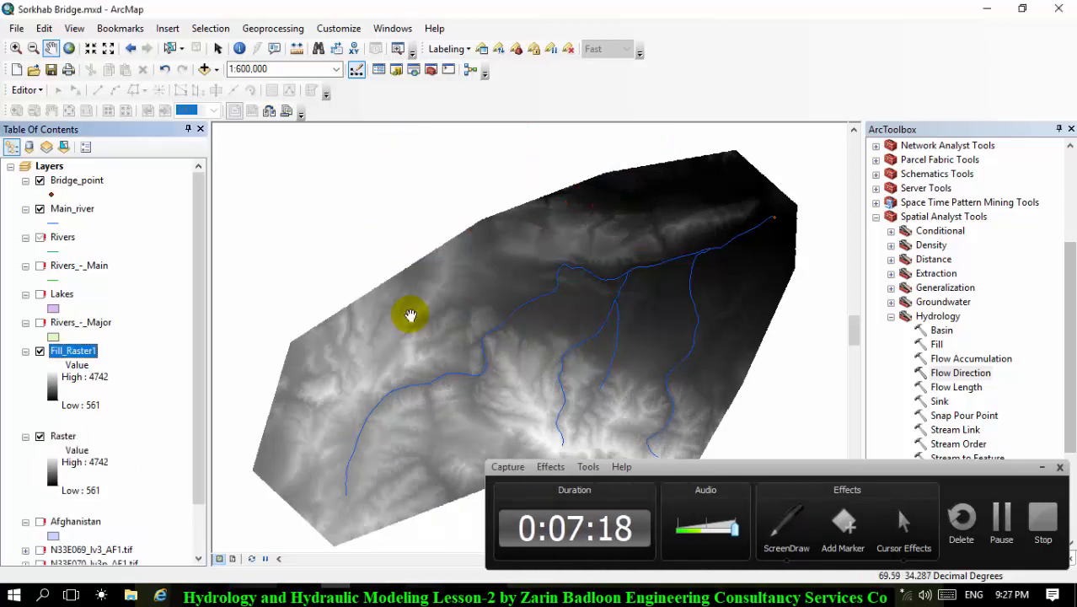
left_click(1040, 468)
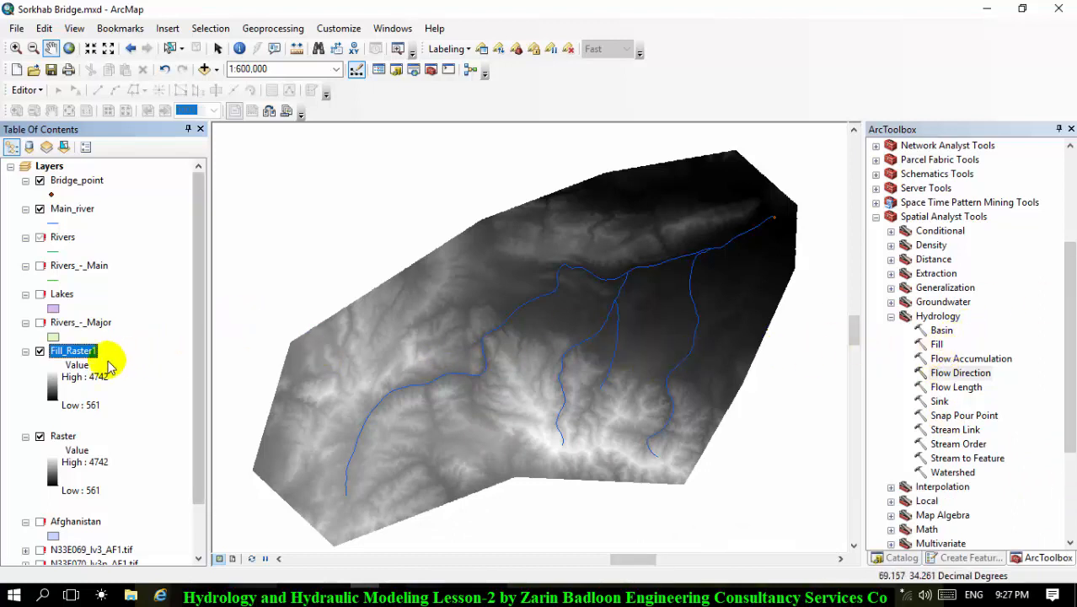
- Toggle Fill_Raster1 to compare it with the original Raster layer, and hide both rasters on the map
left_click(40, 351)
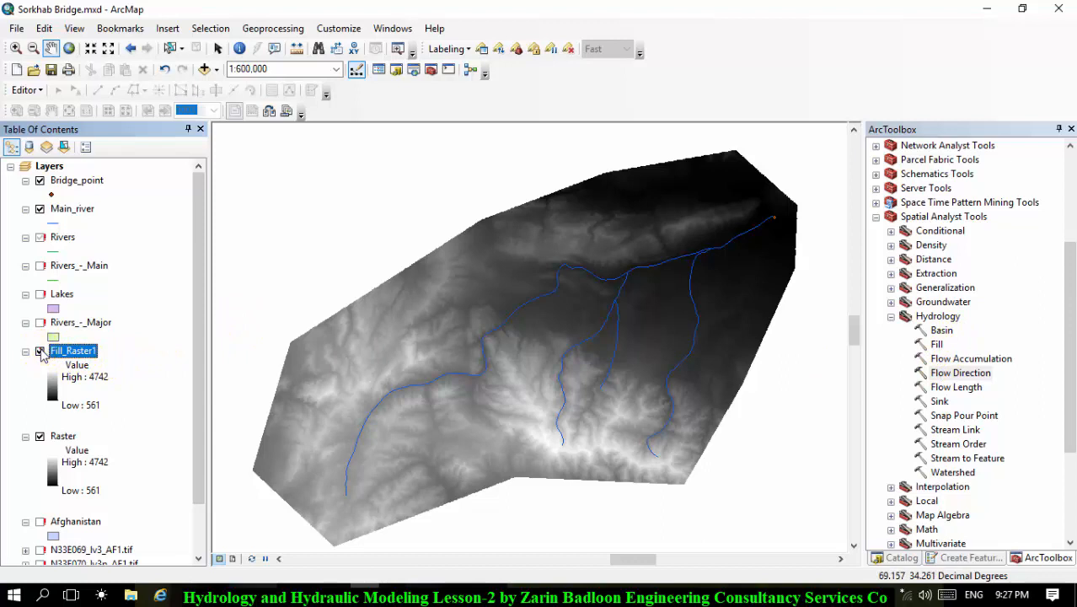
left_click(40, 352)
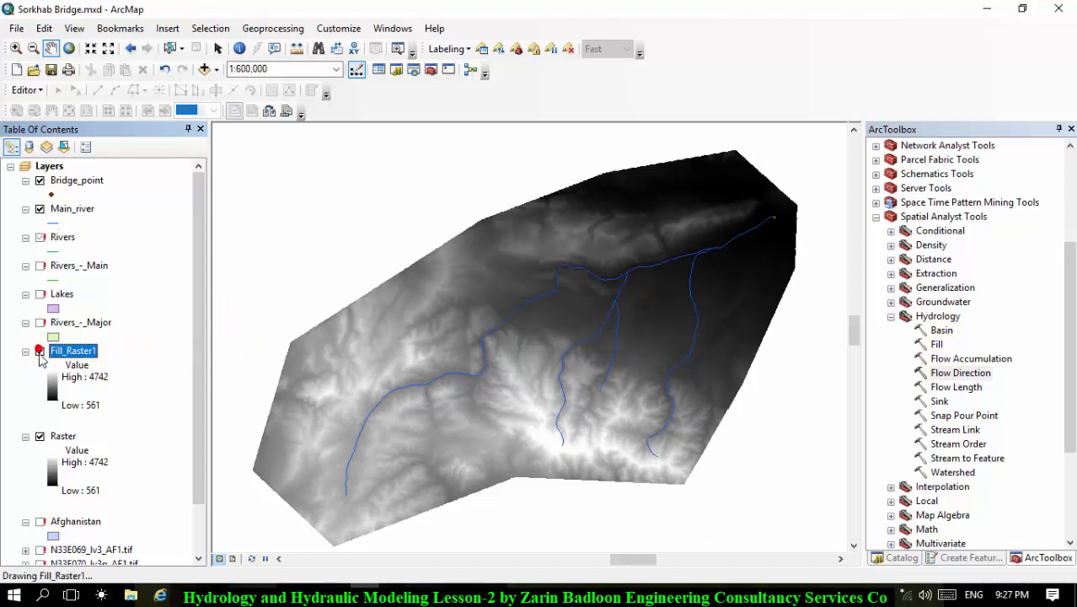
left_click(39, 352)
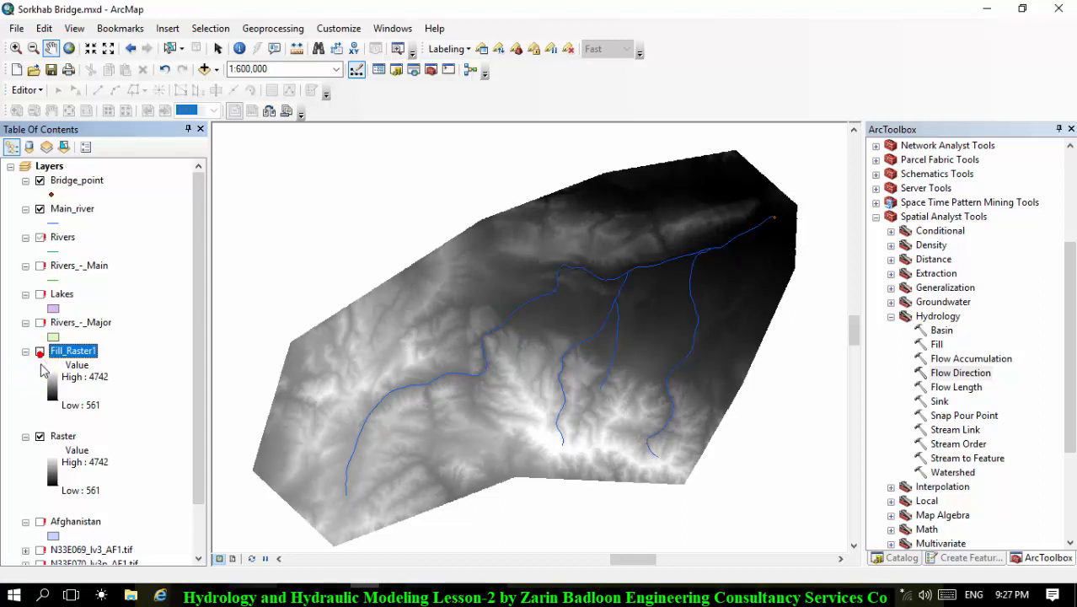
left_click(40, 436)
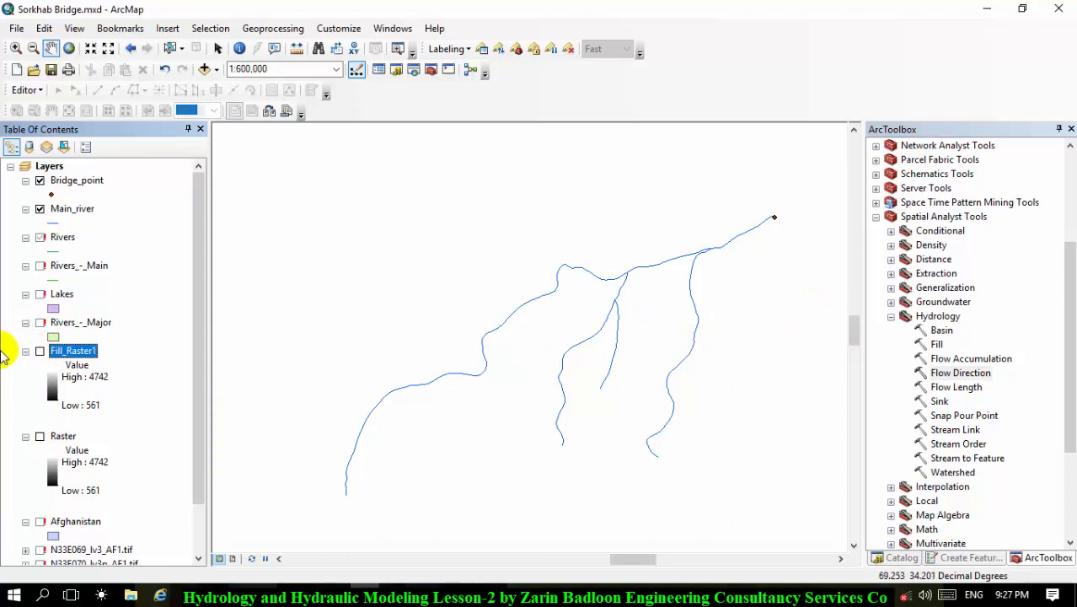
- Run Flow Direction on Fill_Raster1 with the output named FlowDir in Sorkhab.gdb, dismissing the ActiveX interaction request
double_click(960, 373)
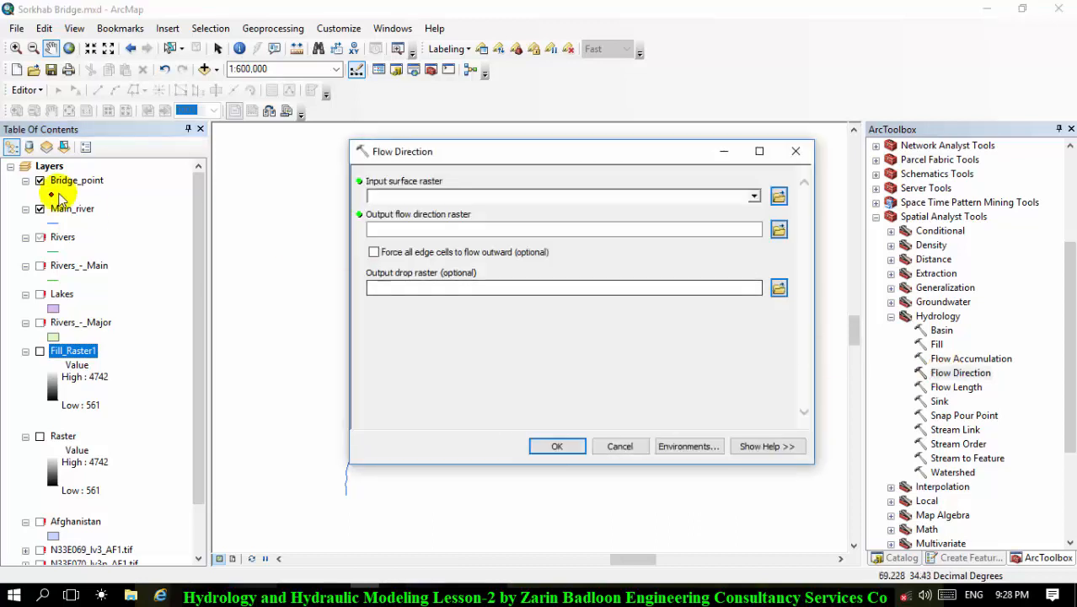
left_click(399, 199)
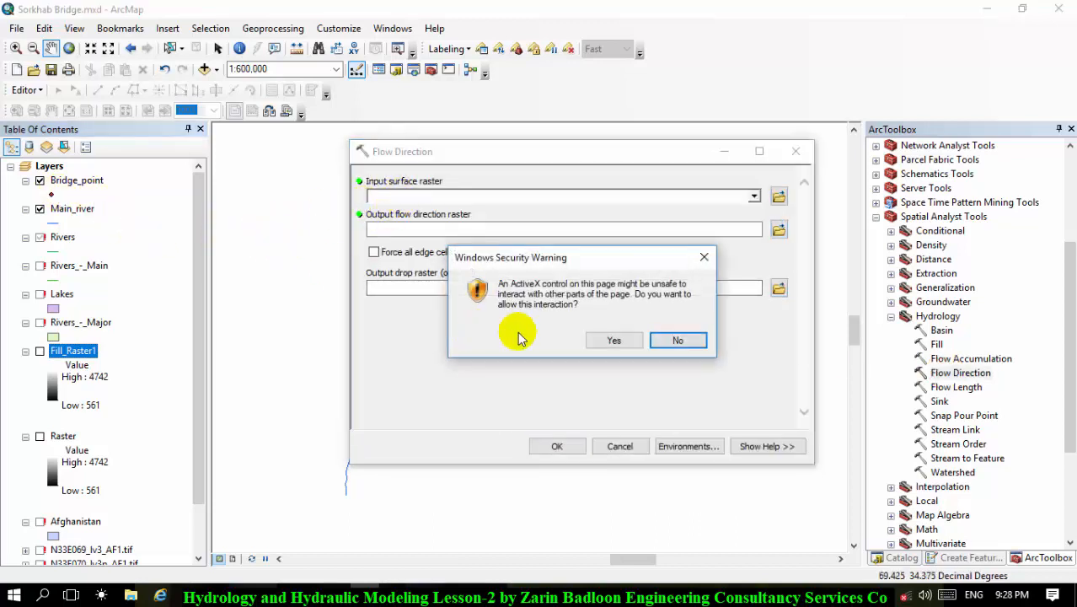
left_click(704, 257)
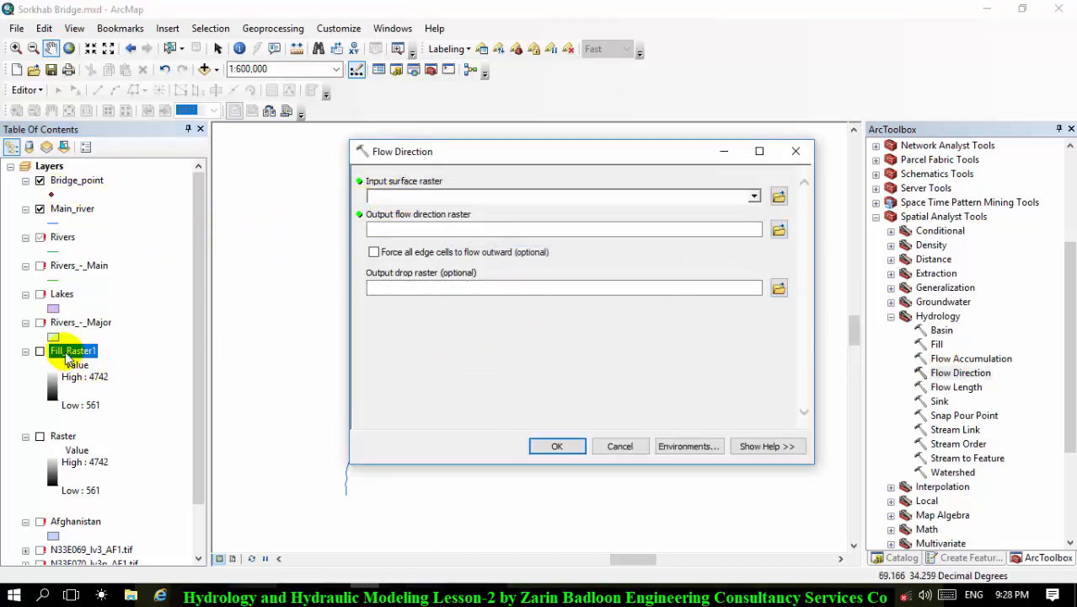
left_click_drag(66, 357, 437, 208)
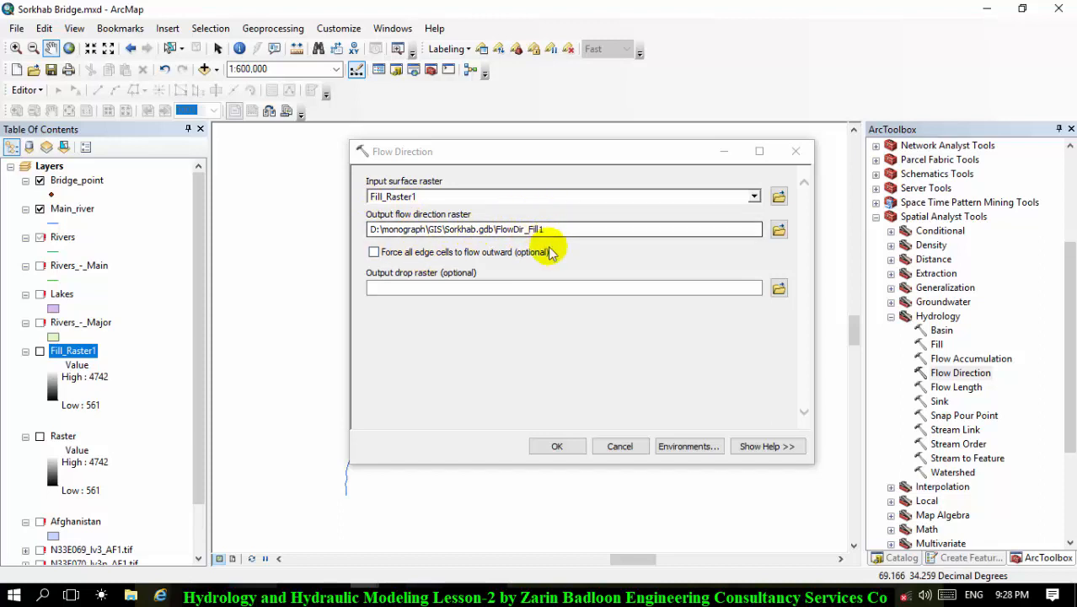
left_click_drag(543, 228, 524, 229)
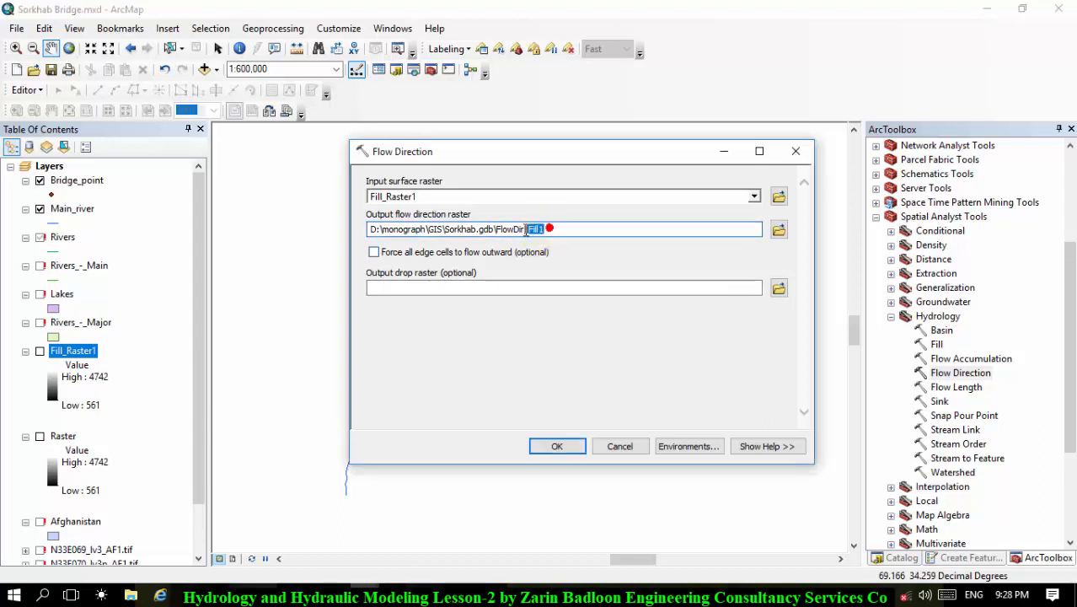
key("BackSpace")
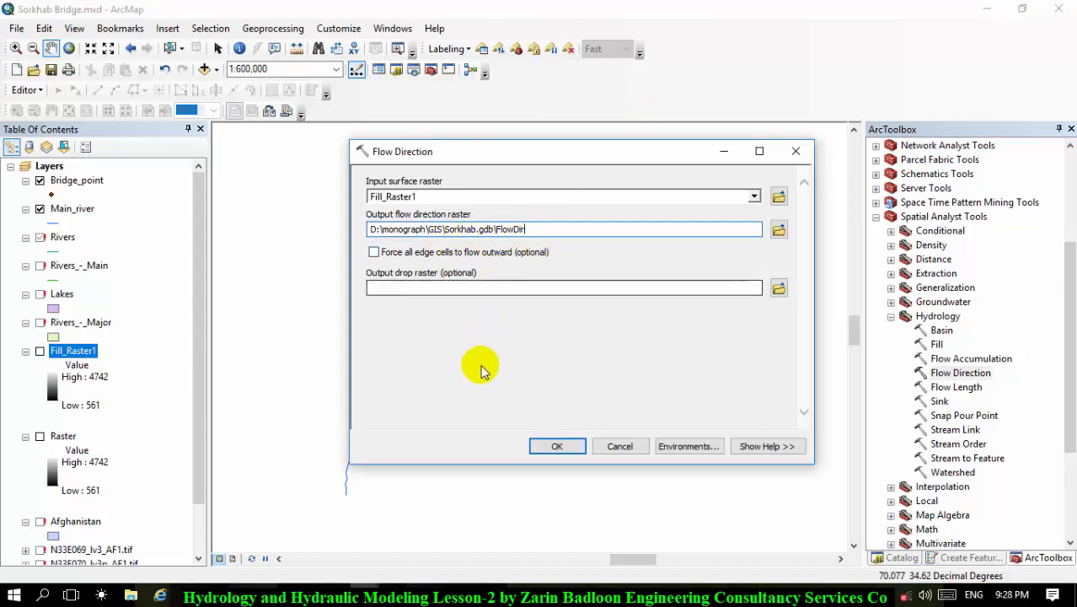
left_click(573, 445)
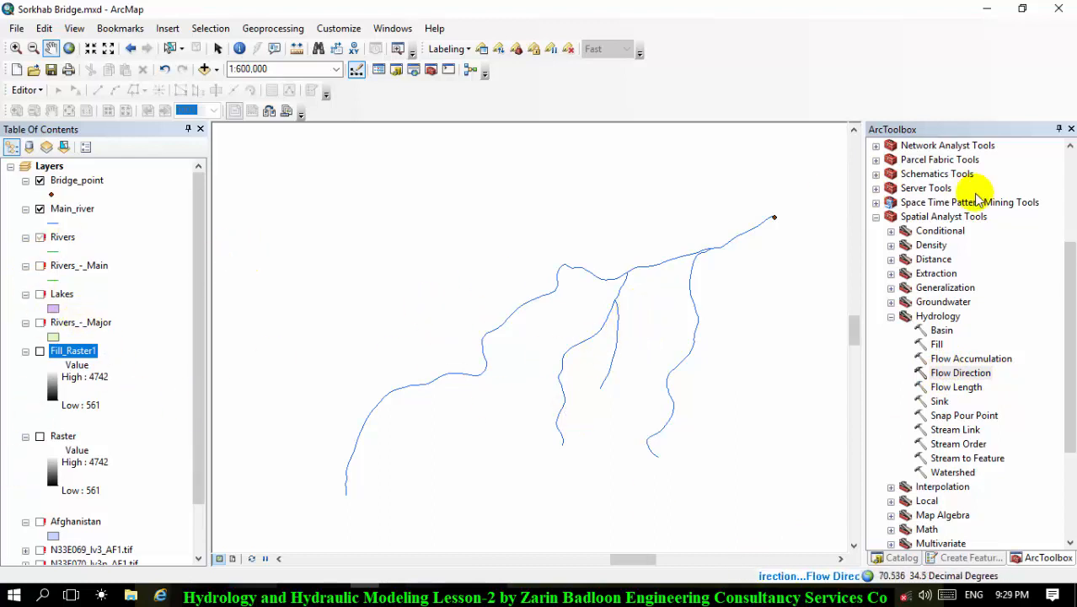
- Sketch a red main river with three tributaries across the map using ScreenDraw, and thicken its downstream reach
left_click(975, 372)
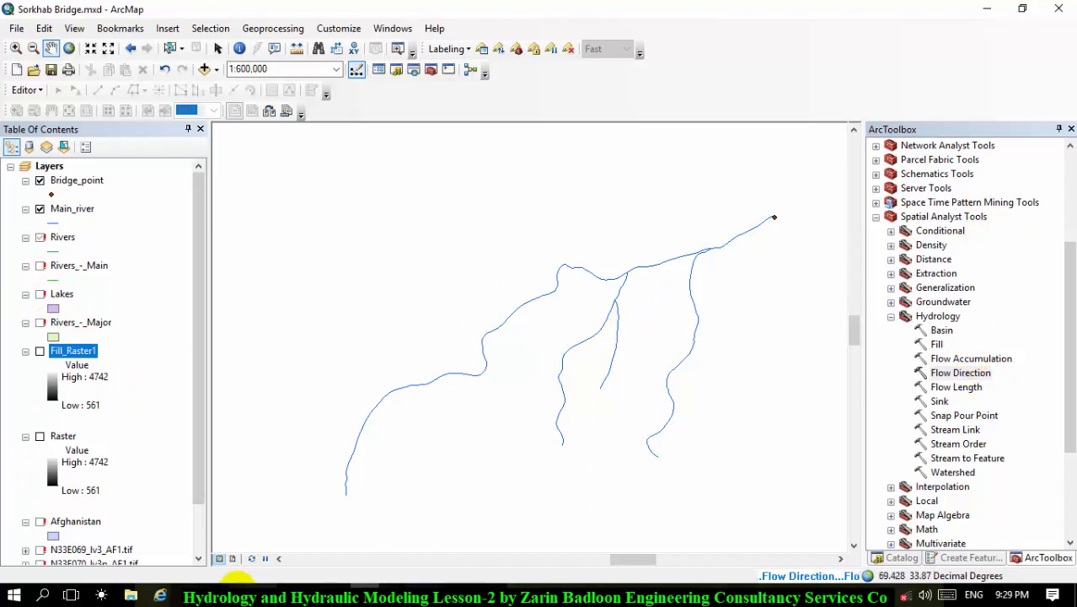
left_click(334, 584)
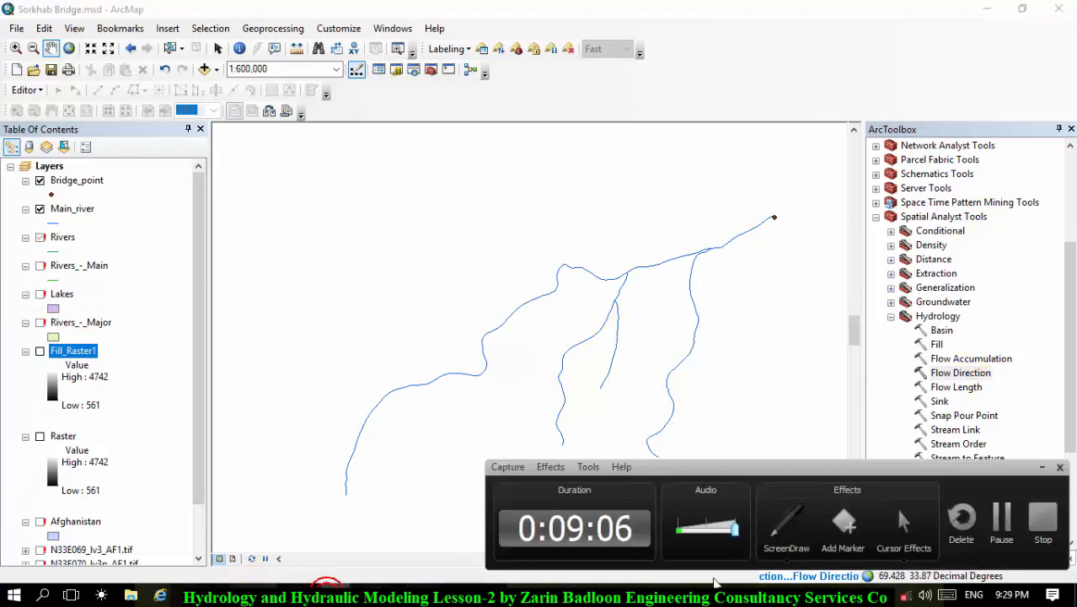
left_click(783, 538)
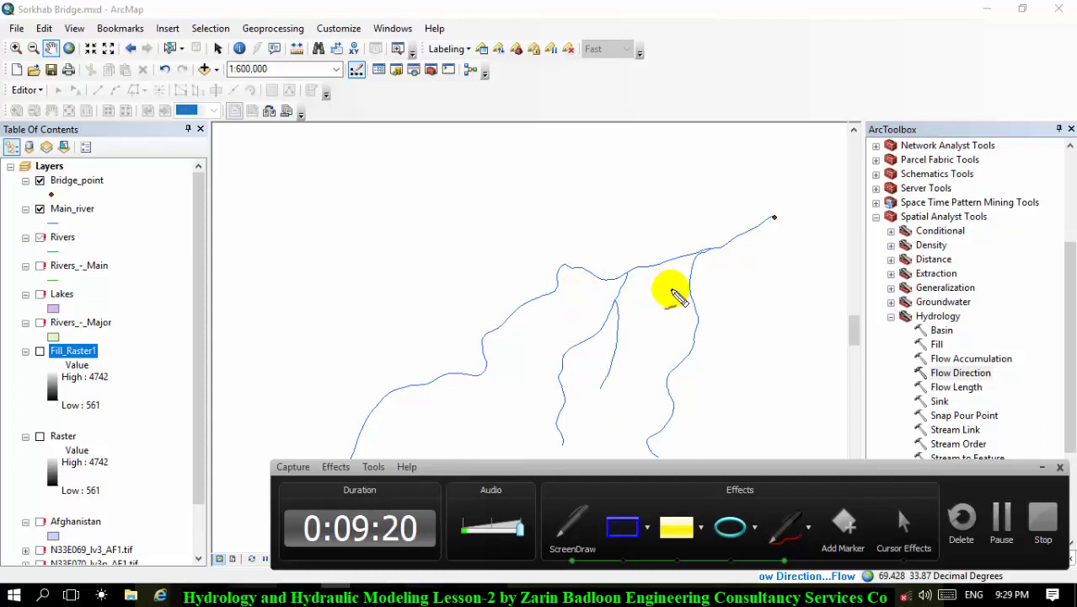
mouse_move(200, 89)
left_mouse_down()
mouse_move(300, 164)
mouse_move(380, 294)
mouse_move(560, 325)
mouse_move(693, 332)
mouse_move(830, 398)
left_mouse_up()
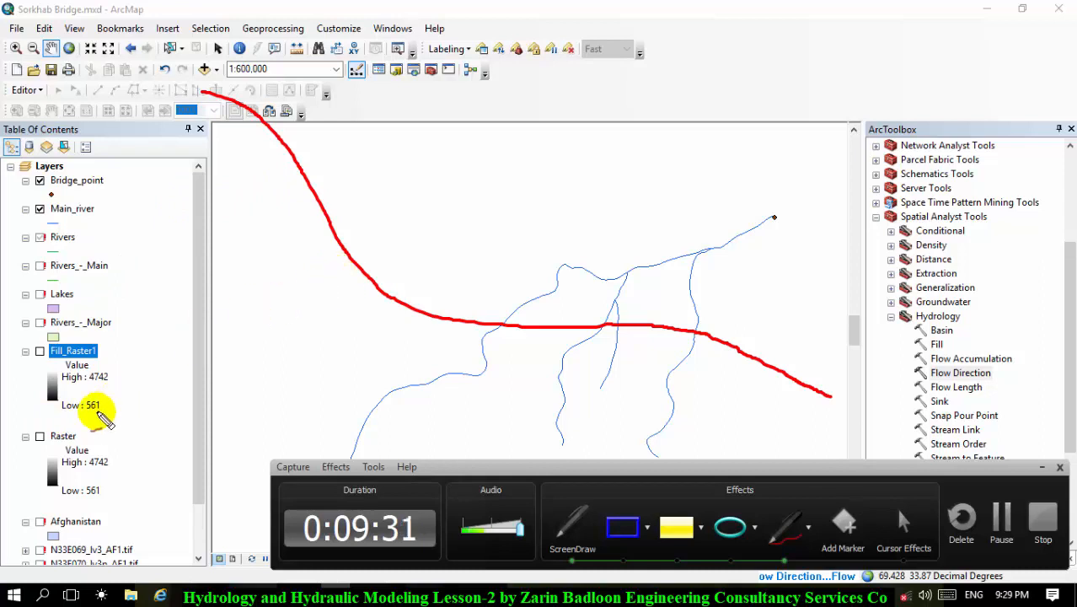
mouse_move(37, 445)
left_mouse_down()
mouse_move(231, 435)
mouse_move(343, 315)
mouse_move(389, 300)
left_mouse_up()
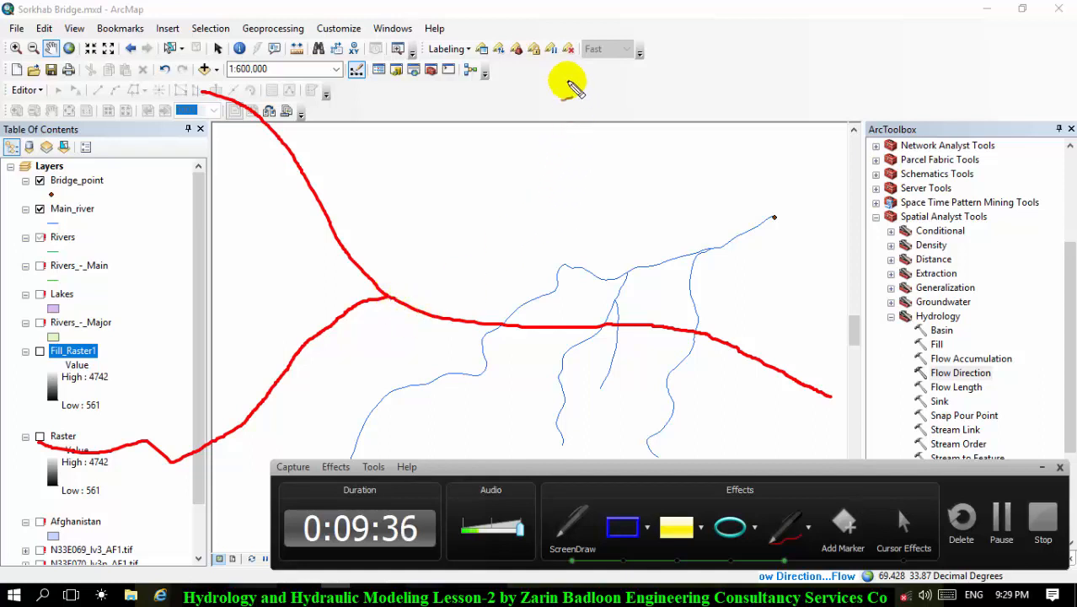
mouse_move(549, 64)
left_mouse_down()
mouse_move(585, 166)
mouse_move(669, 321)
left_mouse_up()
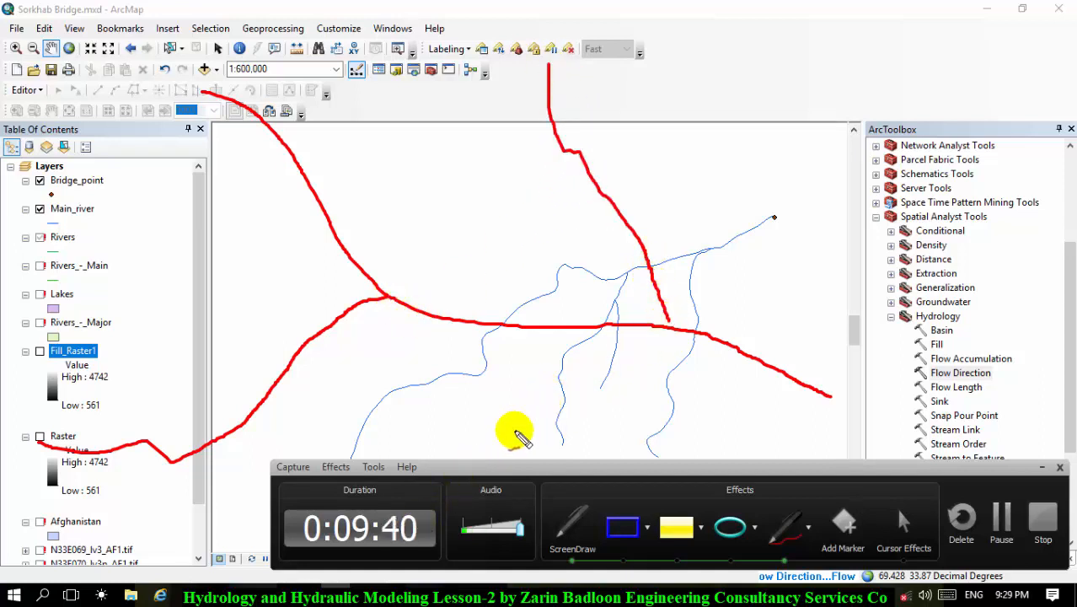
left_click_drag(497, 440, 666, 336)
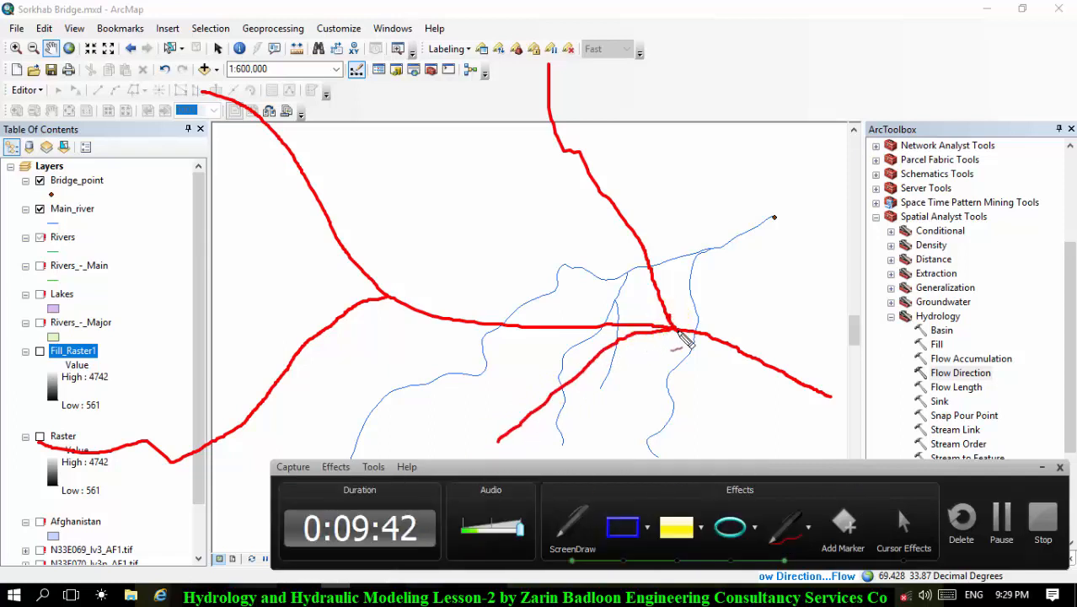
left_click_drag(831, 397, 850, 414)
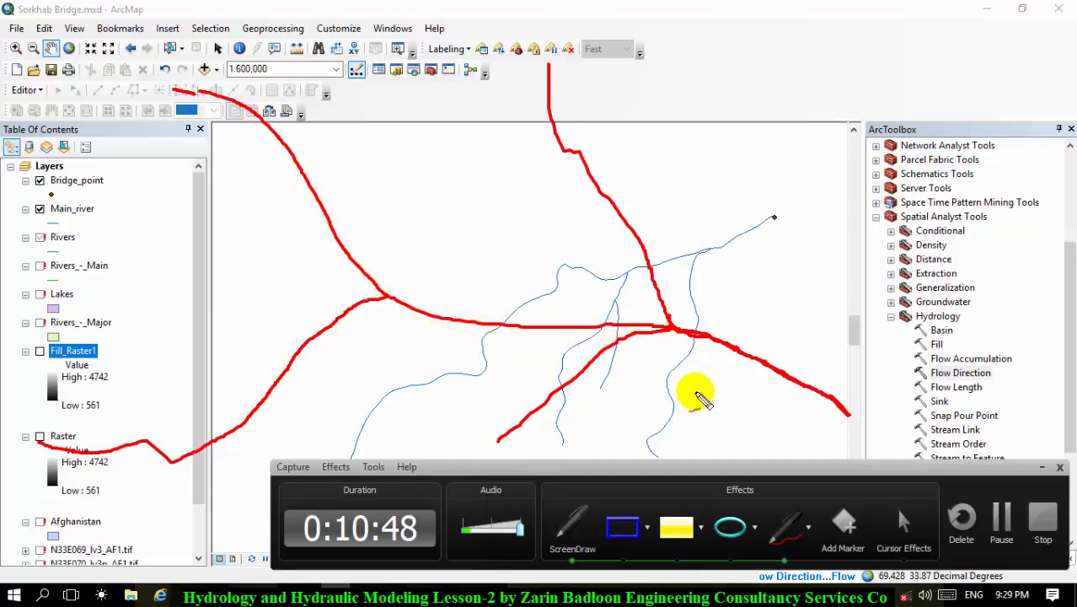
- Retrace the sketched river's downstream reach in red, clear the drawing, and minimise the recorder window
left_click_drag(693, 330, 850, 414)
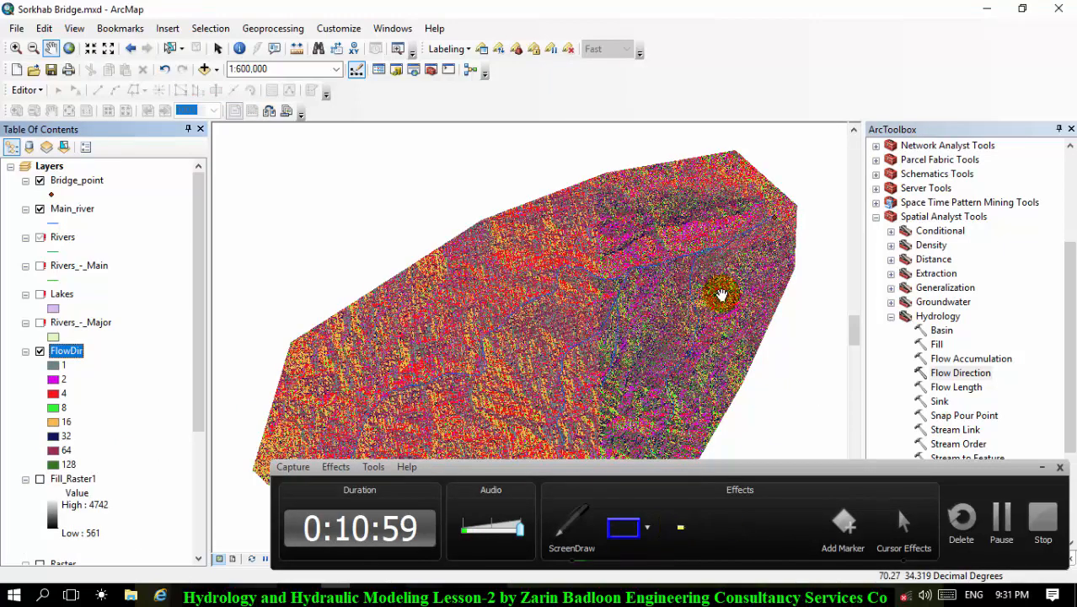
key("Escape")
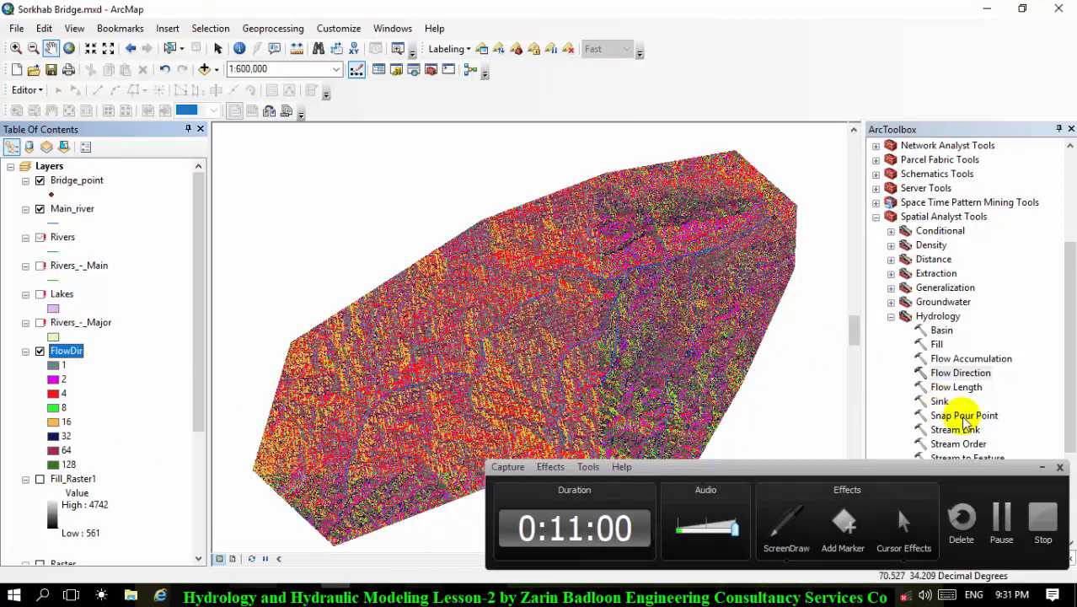
left_click(1042, 468)
- Examine the FlowDir raster closely, comparing its individual cell colours with the direction codes in the legend
scroll(446, 367, "down", 1)
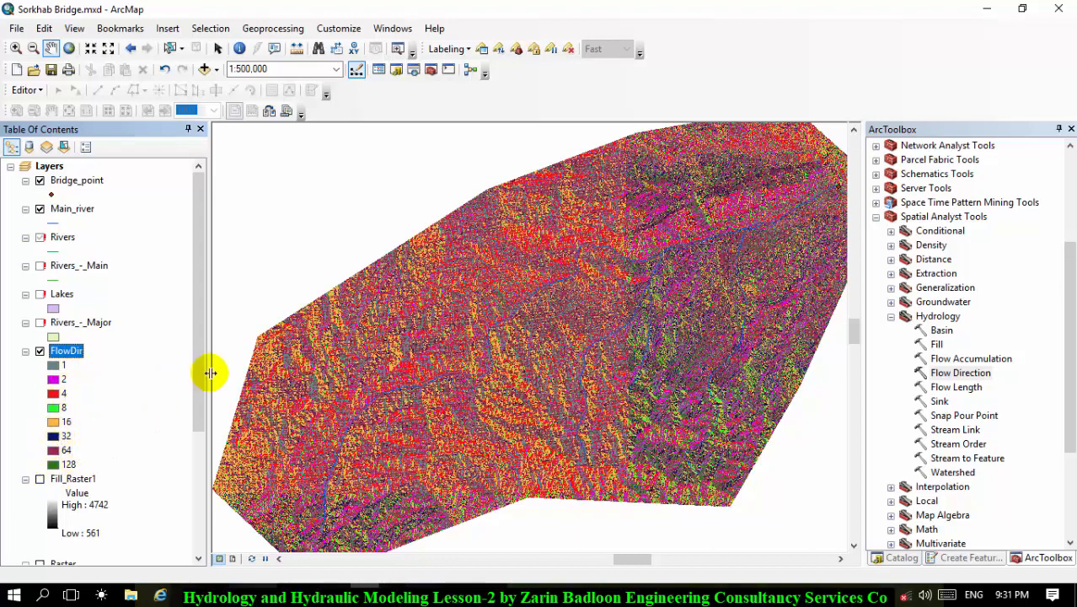
scroll(443, 291, "up", 3)
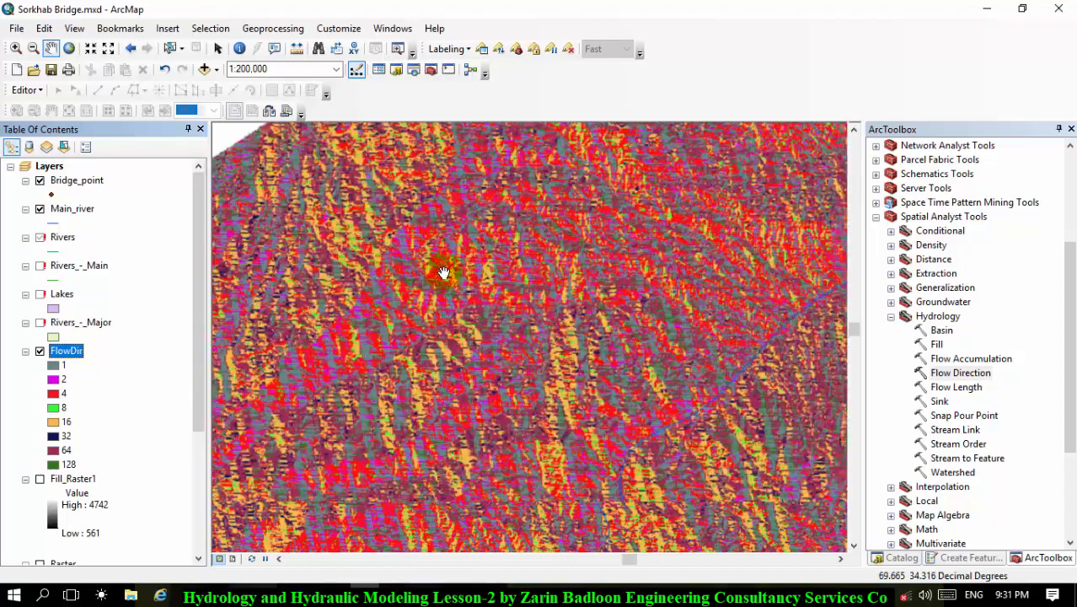
scroll(444, 273, "up", 3)
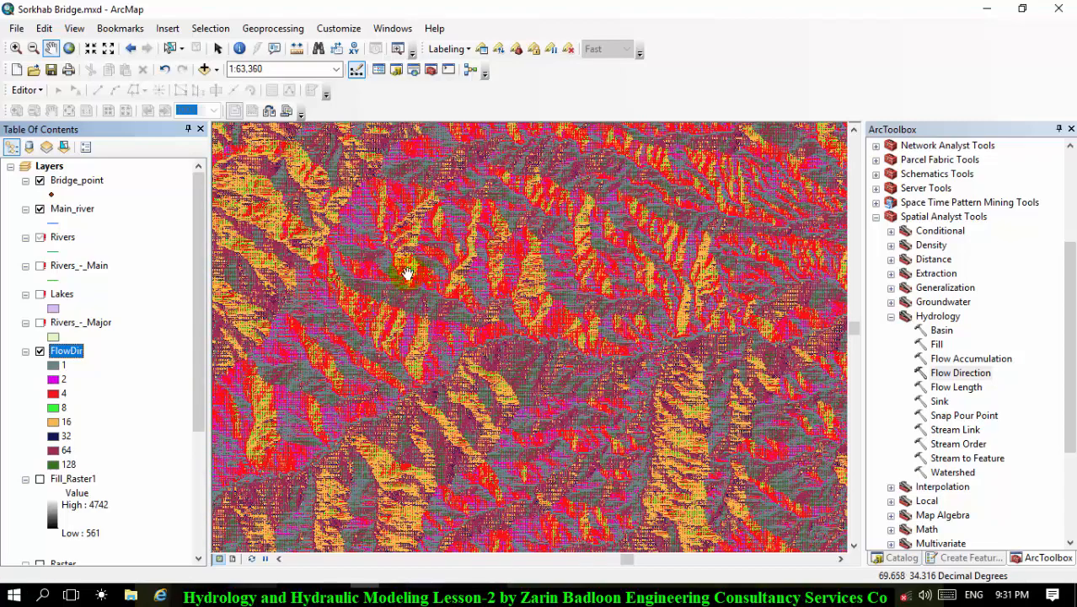
scroll(310, 278, "up", 2)
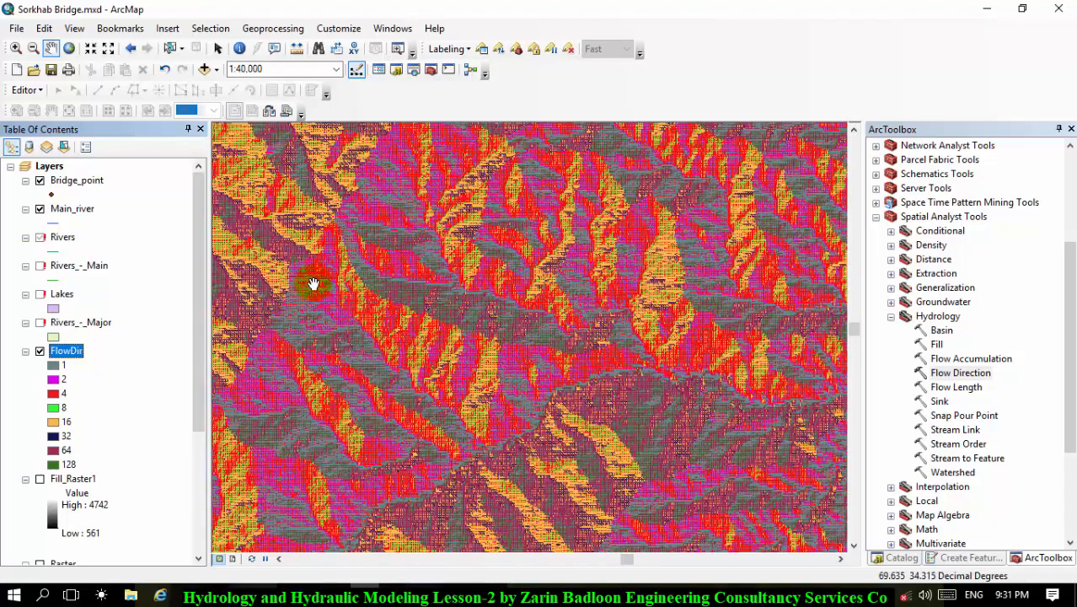
scroll(311, 268, "up", 4)
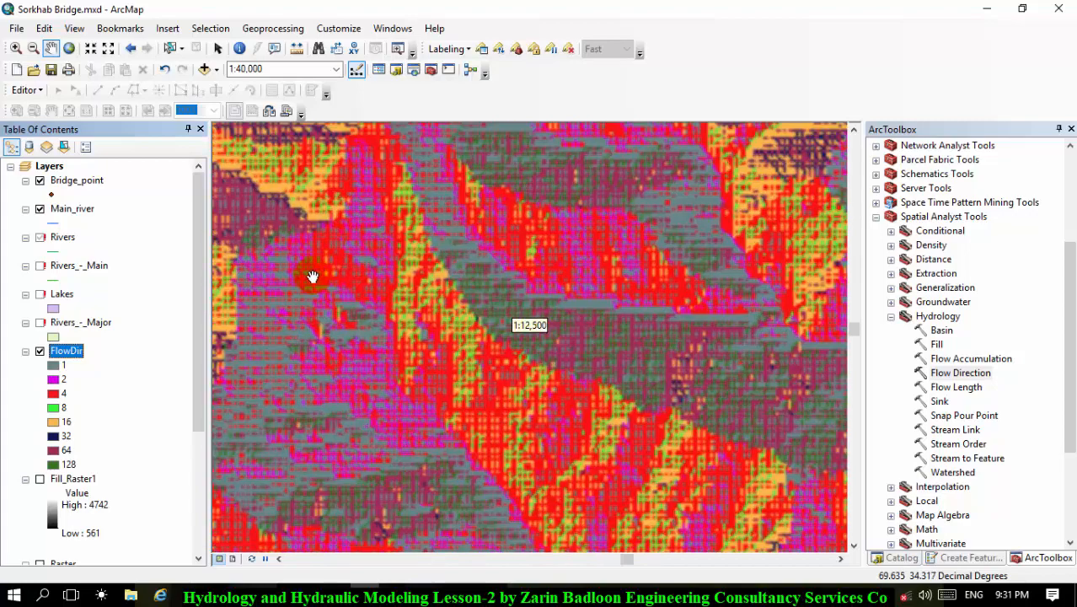
scroll(260, 297, "up", 5)
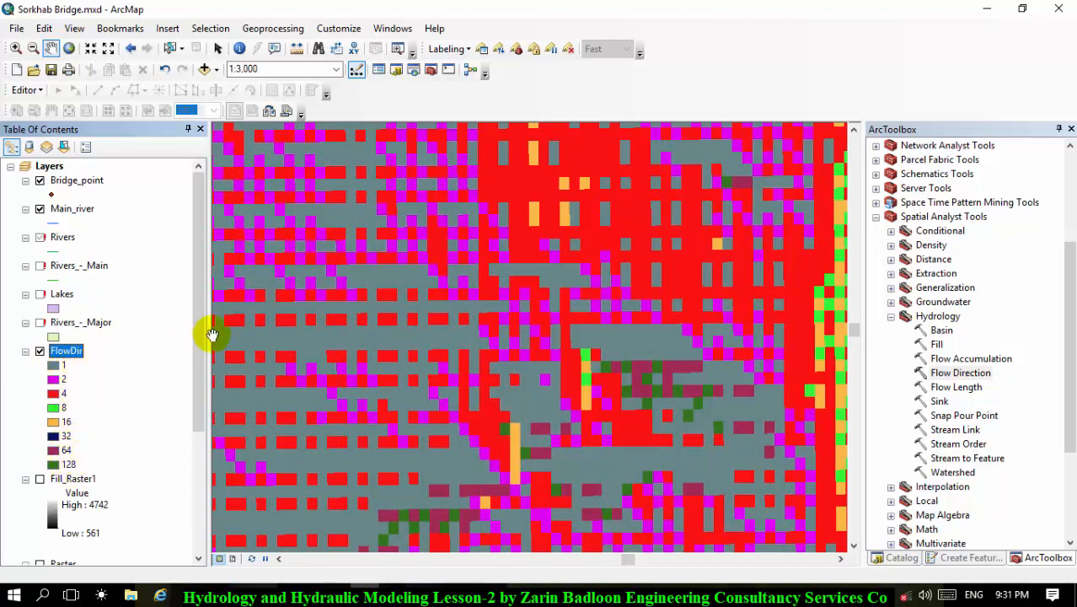
scroll(409, 313, "up", 1)
scroll(404, 327, "down", 1)
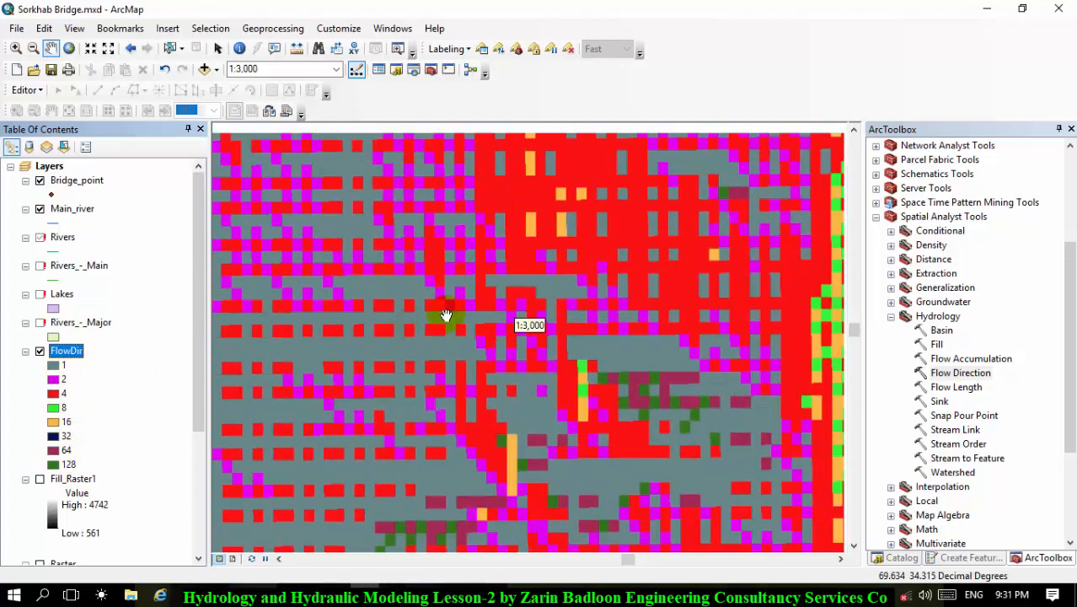
scroll(664, 197, "up", 1)
scroll(658, 216, "down", 6)
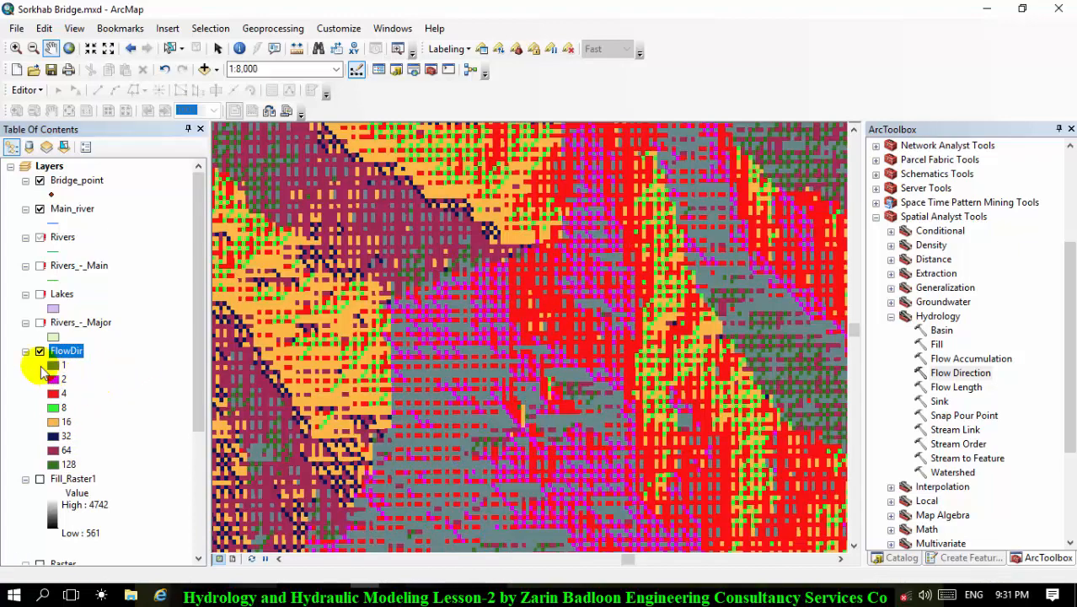
- Hide FlowDir and examine the main river's course and bend without the raster behind it
left_click(40, 352)
scroll(540, 307, "down", 2)
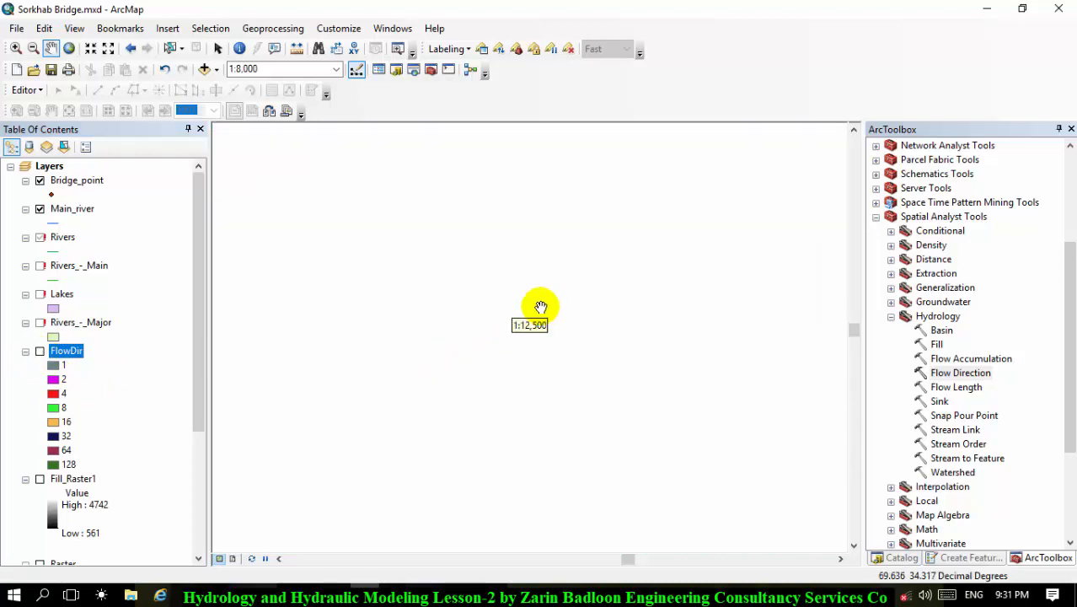
scroll(540, 307, "down", 3)
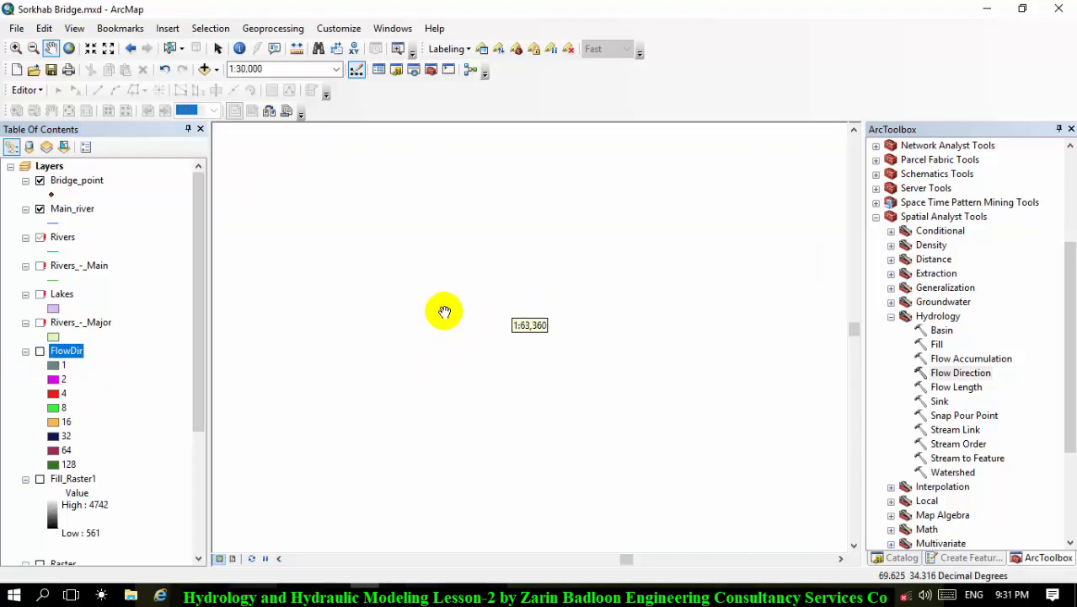
scroll(48, 337, "down", 2)
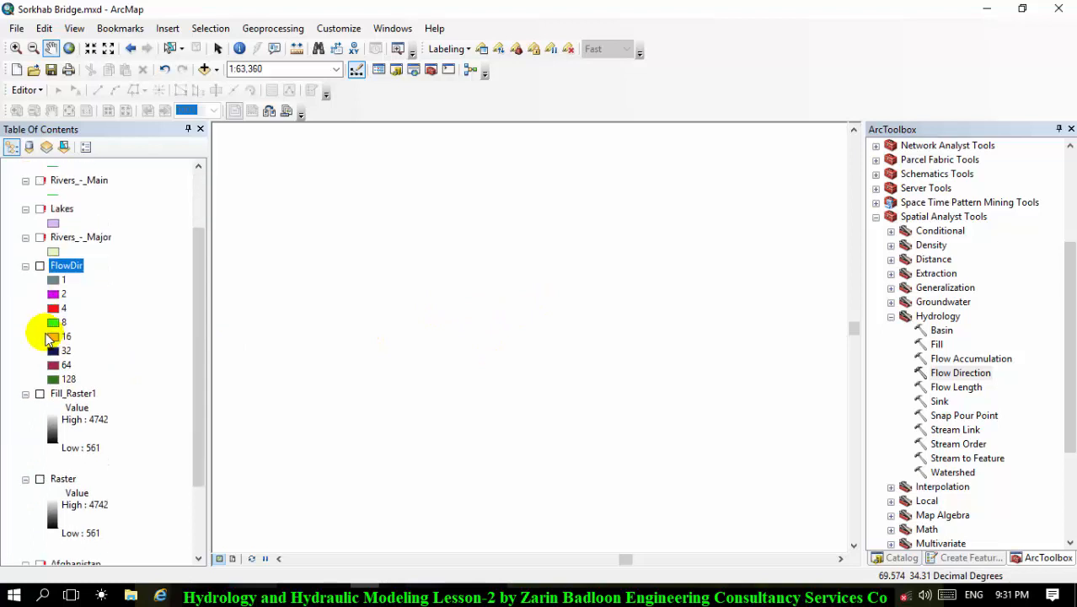
scroll(48, 338, "down", 1)
scroll(48, 337, "up", 3)
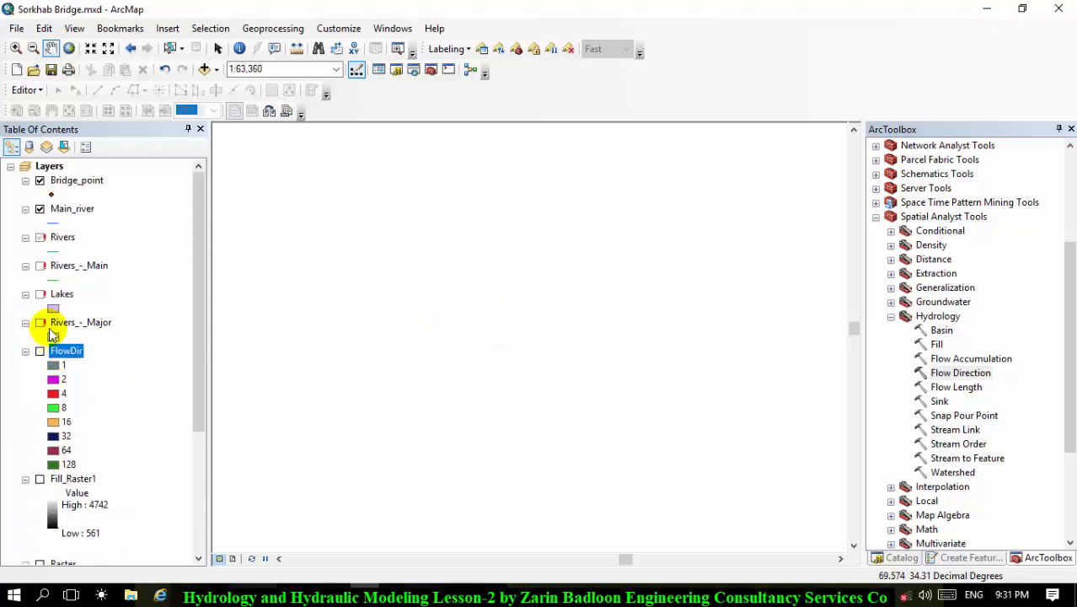
scroll(478, 312, "down", 4)
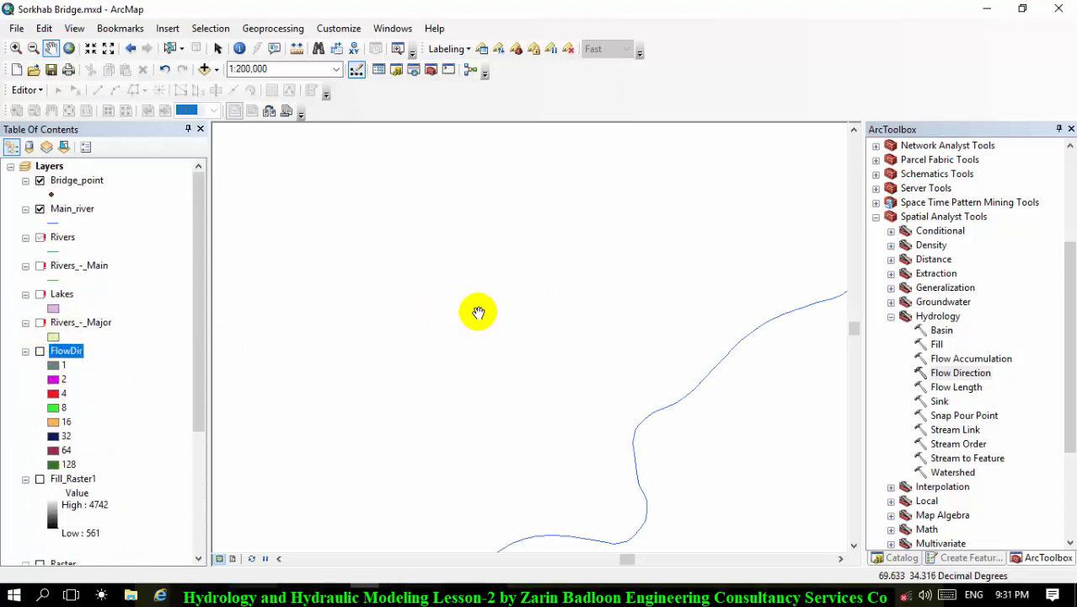
scroll(478, 313, "down", 1)
scroll(600, 471, "up", 3)
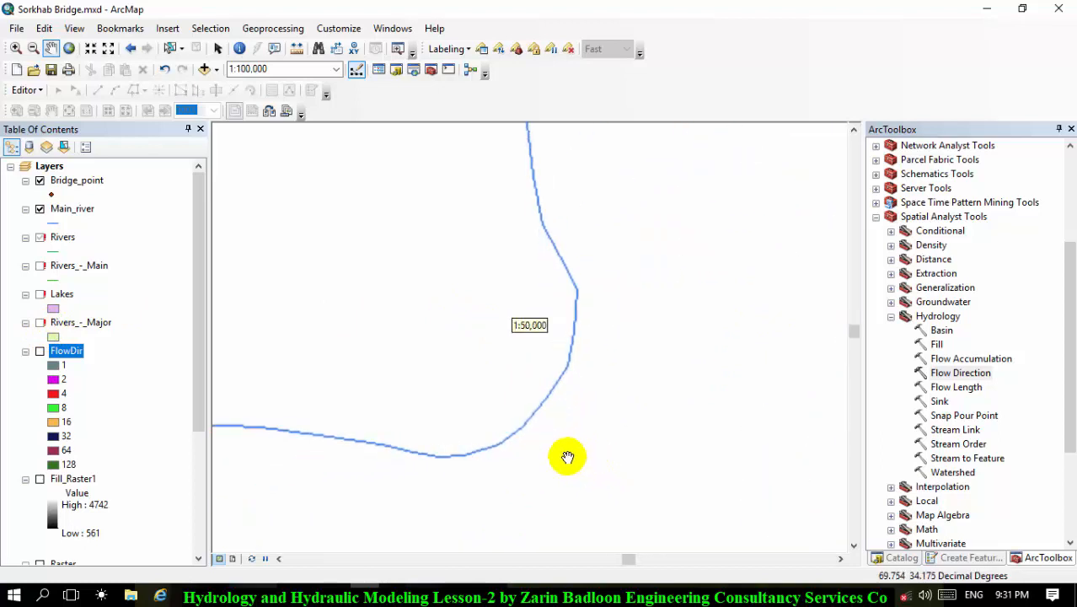
scroll(558, 450, "up", 1)
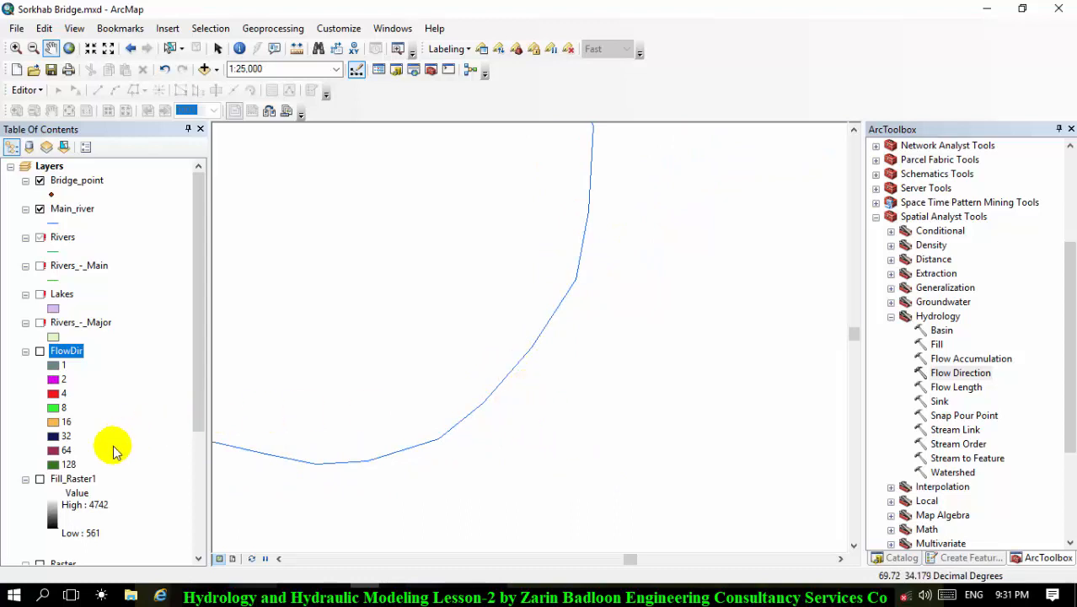
- Toggle Fill_Raster1 on and off, and show FlowDir again behind the main river
left_click(40, 478)
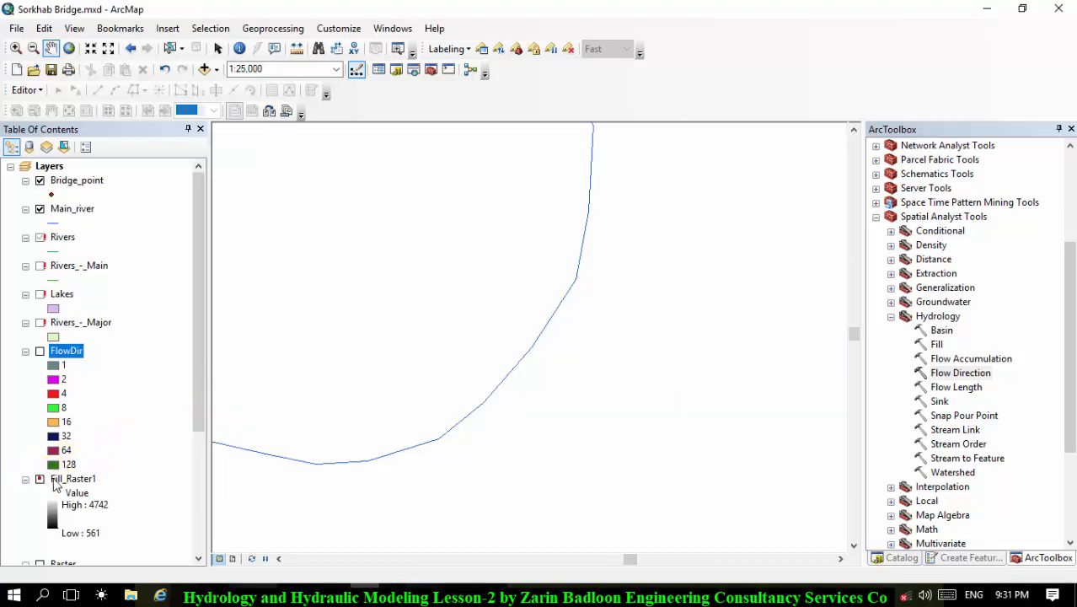
left_click(40, 478)
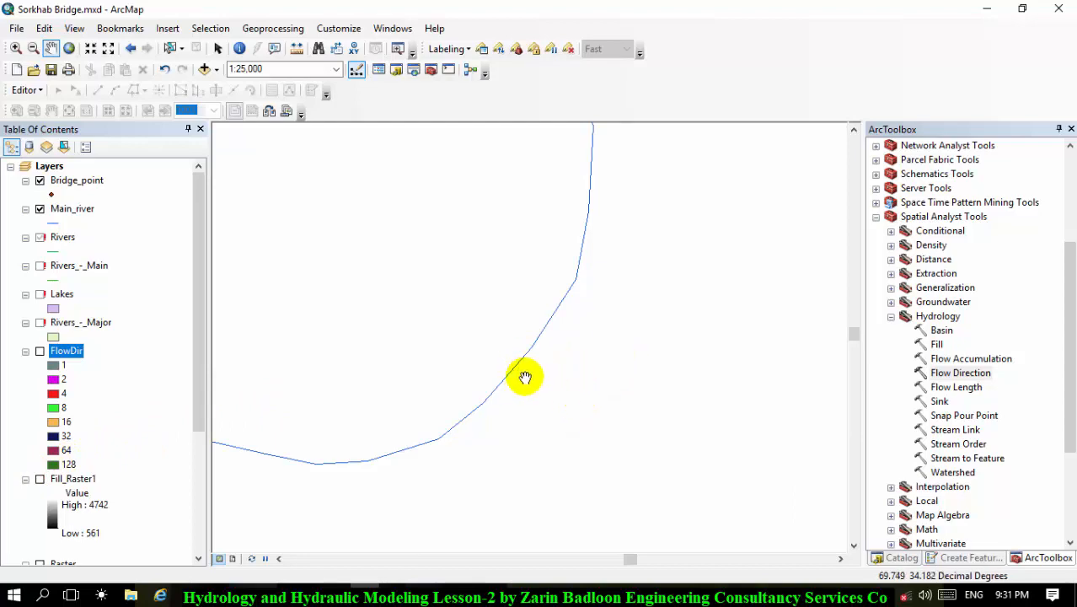
left_click(40, 353)
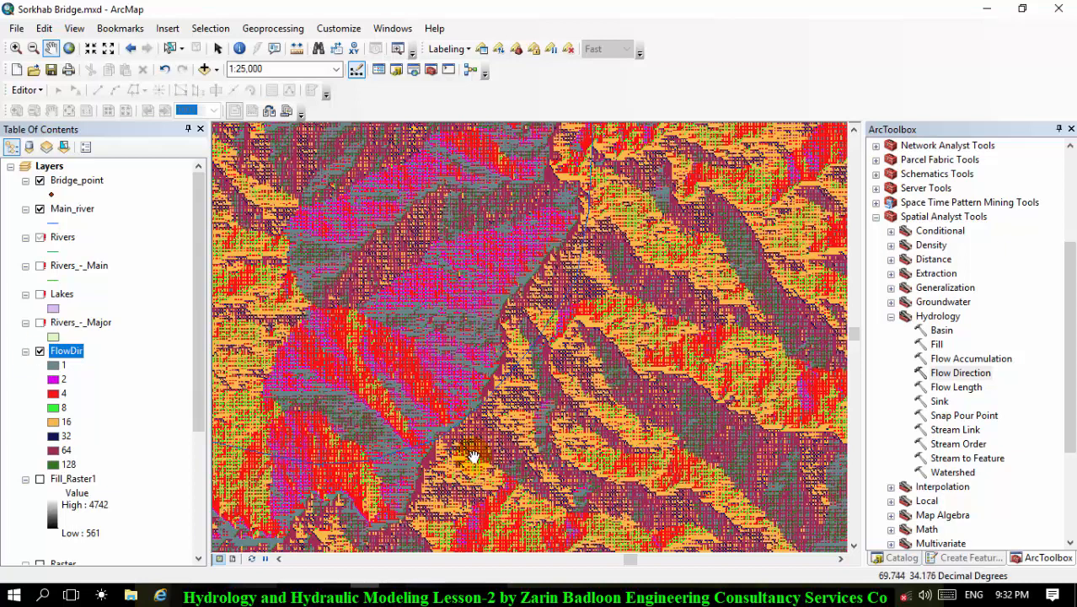
- Set the Main_river line symbol to a width of 3 so it stands out over FlowDir
scroll(64, 392, "down", 6)
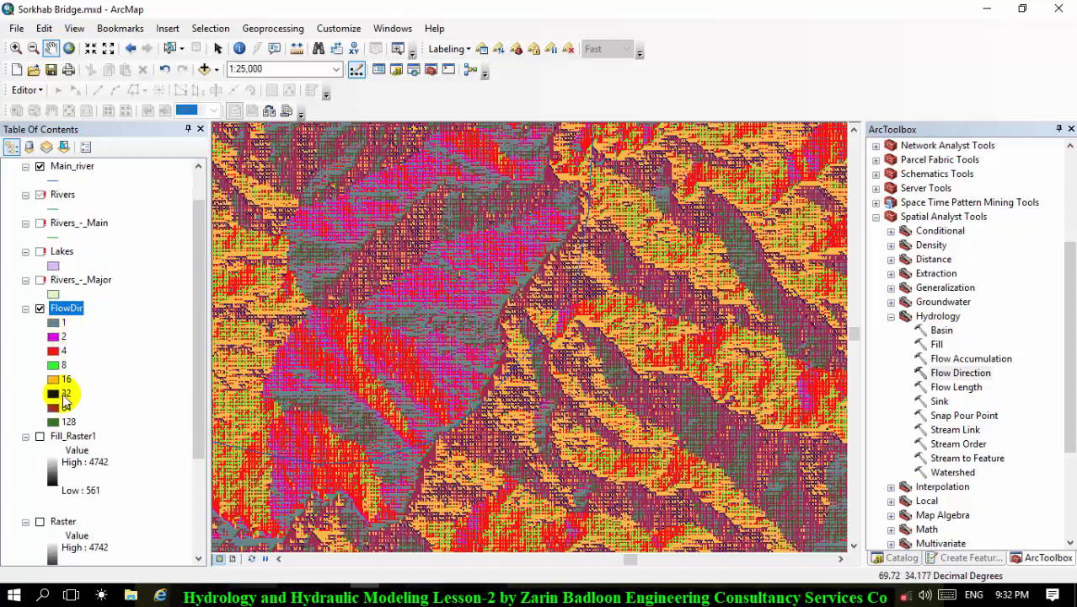
scroll(64, 396, "up", 6)
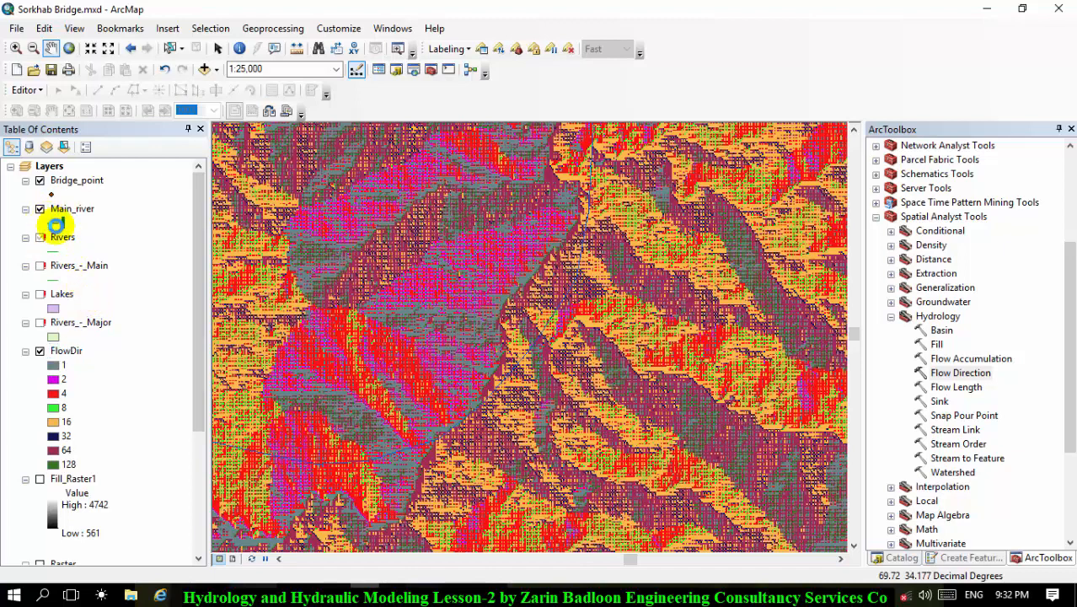
left_click(702, 260)
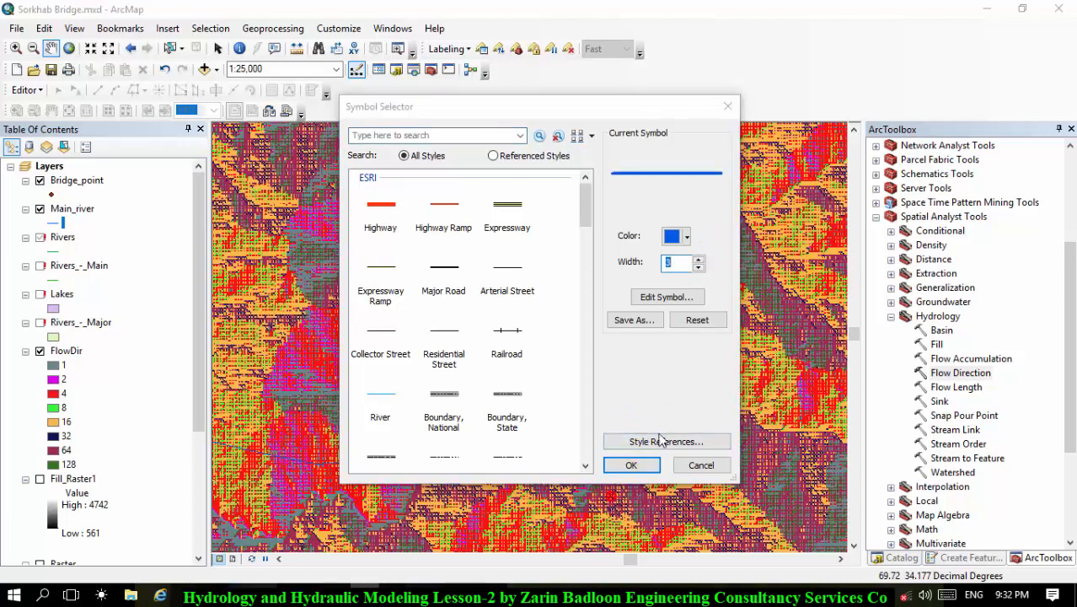
left_click(634, 466)
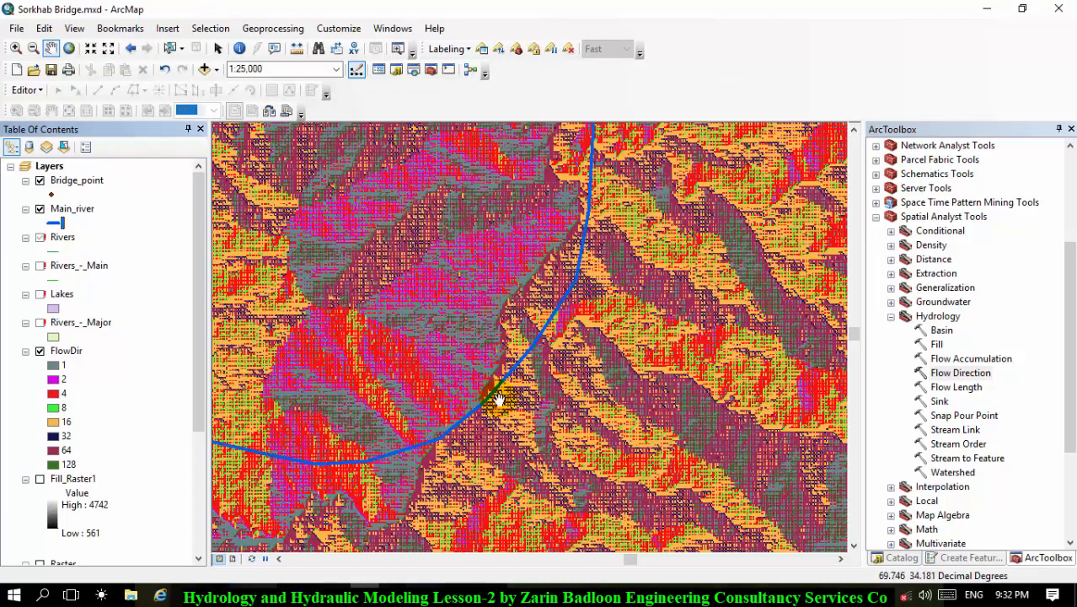
- Examine the FlowDir cells on both sides of the main river, following the channel at cell level
scroll(476, 395, "up", 3)
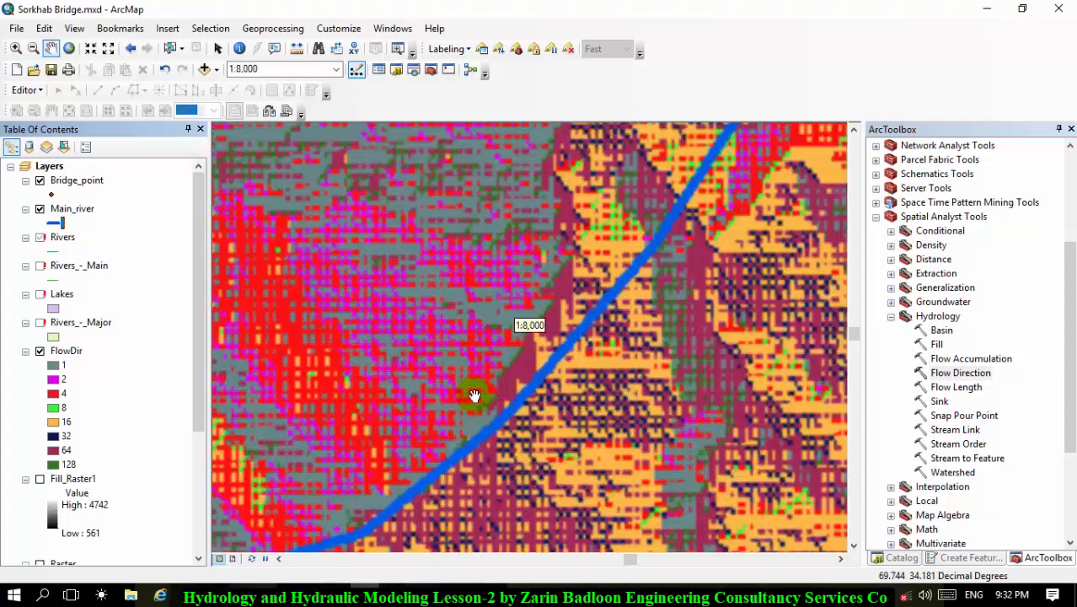
scroll(496, 416, "up", 3)
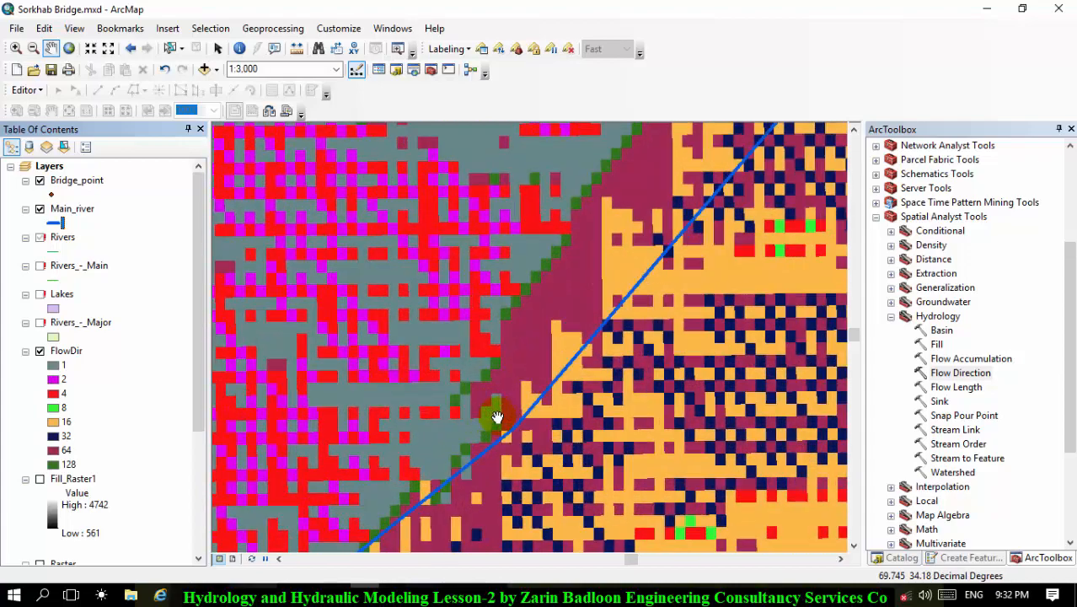
left_click_drag(540, 426, 668, 243)
left_click_drag(617, 316, 502, 442)
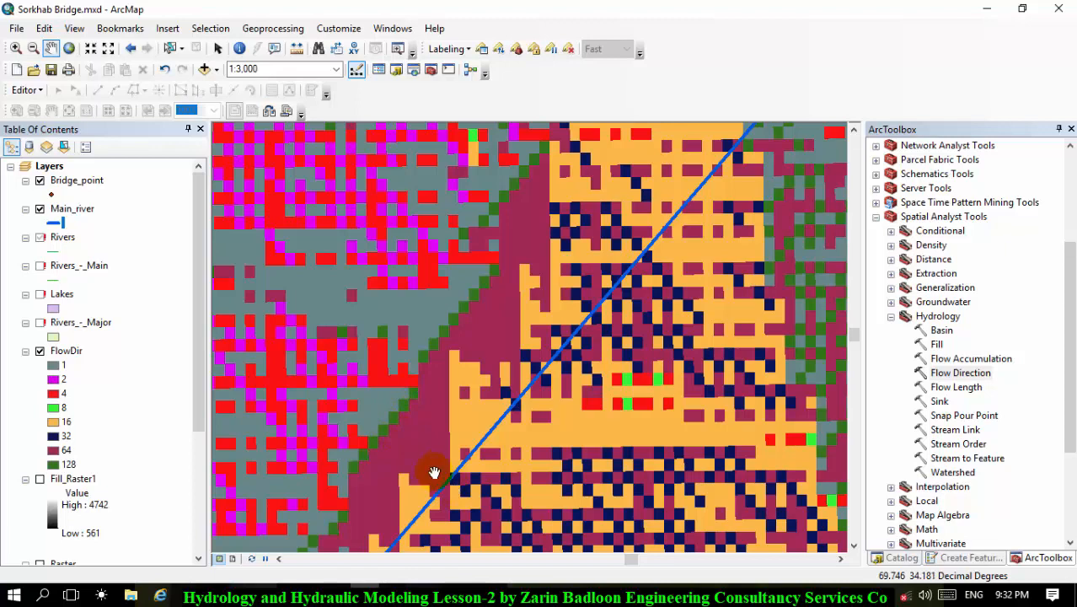
left_click_drag(412, 443, 428, 396)
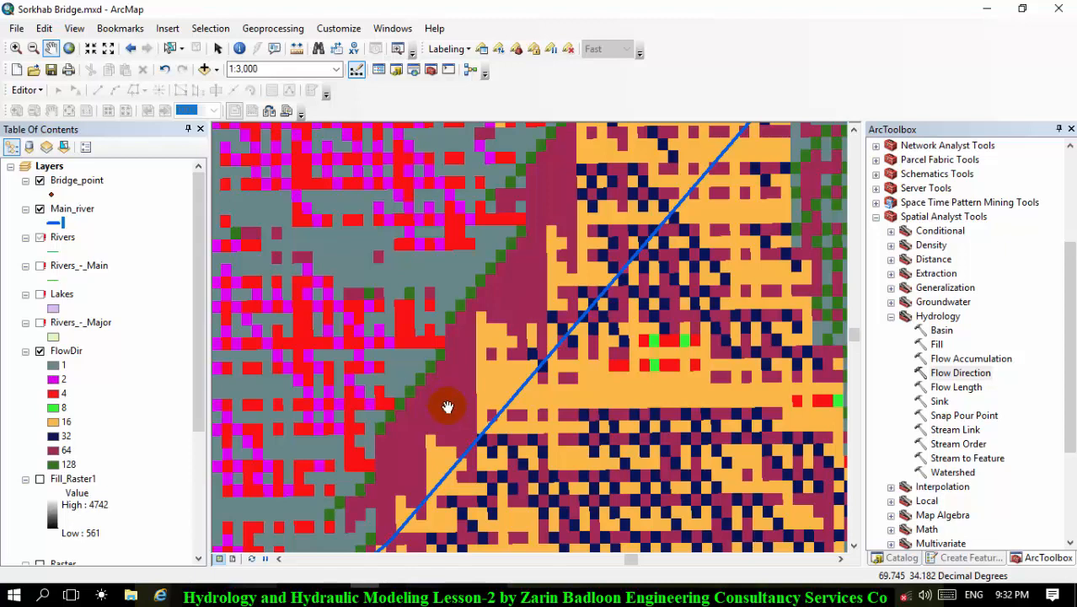
left_click_drag(456, 396, 680, 369)
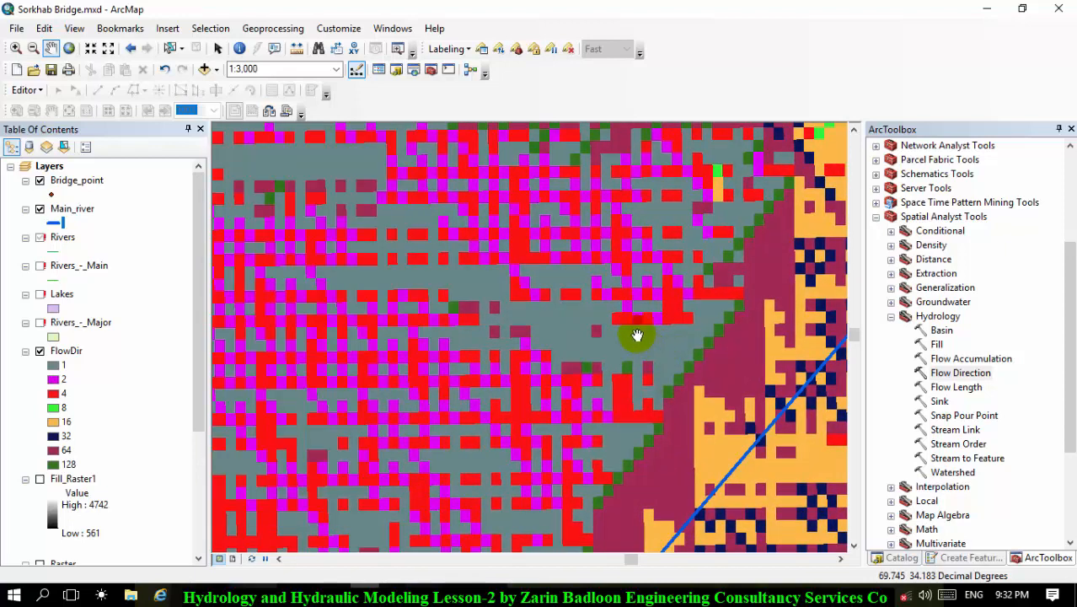
scroll(50, 510, "down", 2)
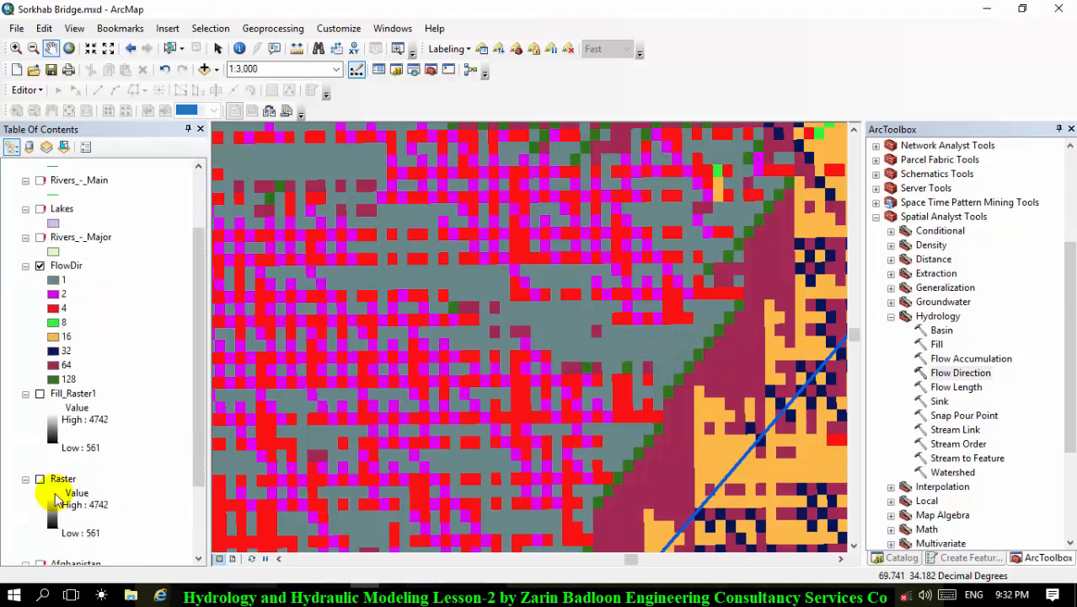
left_click_drag(681, 324, 532, 456)
left_click_drag(750, 332, 501, 452)
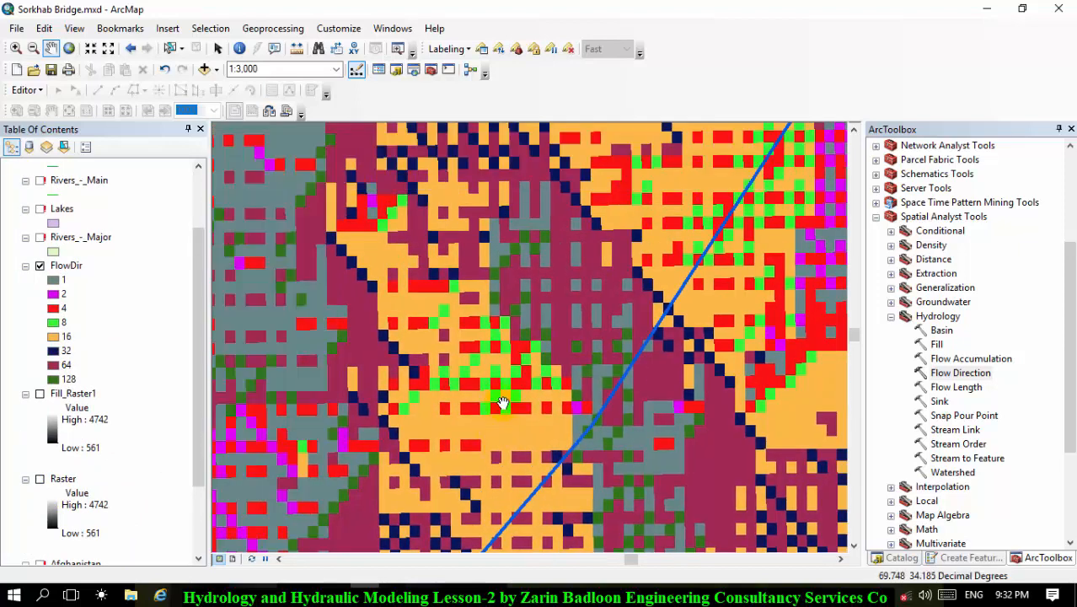
left_click_drag(605, 326, 532, 437)
left_click_drag(608, 352, 528, 449)
left_click_drag(587, 371, 540, 396)
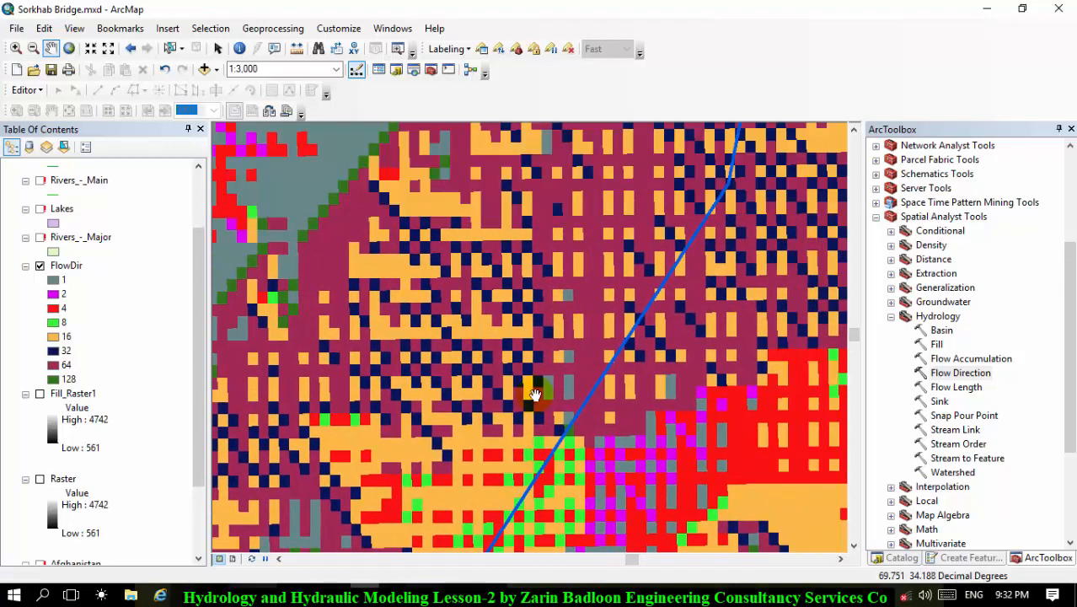
scroll(527, 400, "down", 3)
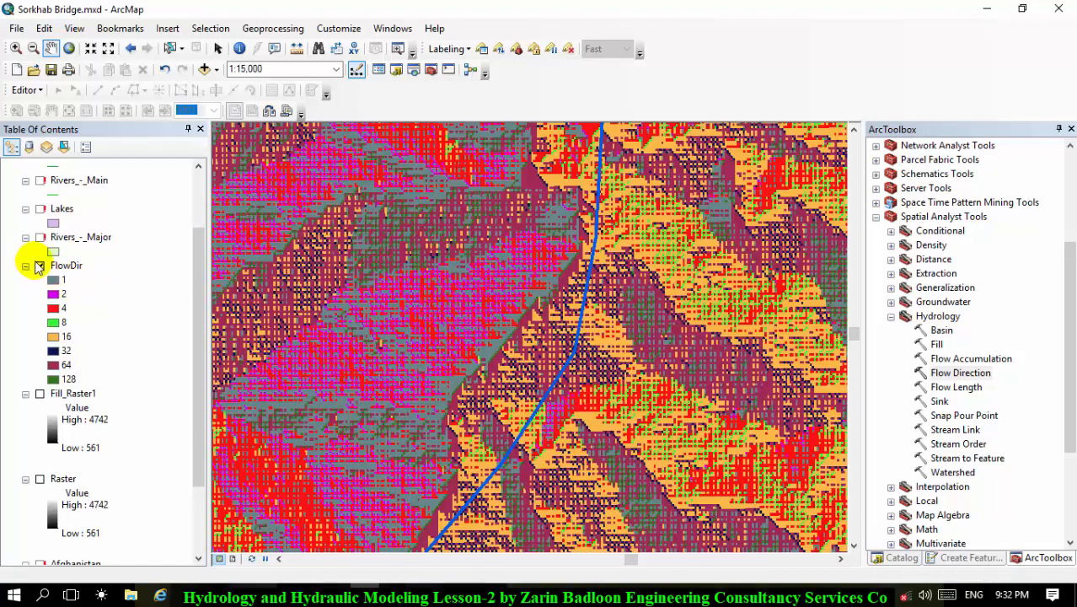
- Hide the FlowDir layer and run Flow Accumulation with FlowDir as input, keeping the default output raster in Sorkhab.gdb and FLOAT data type
left_click(39, 265)
double_click(967, 358)
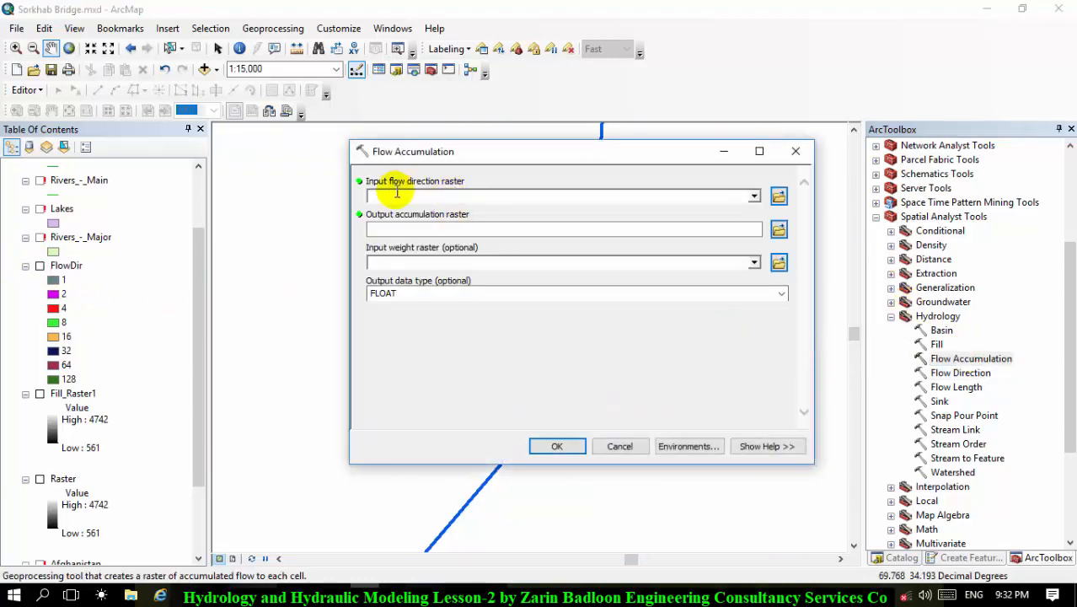
left_click(753, 195)
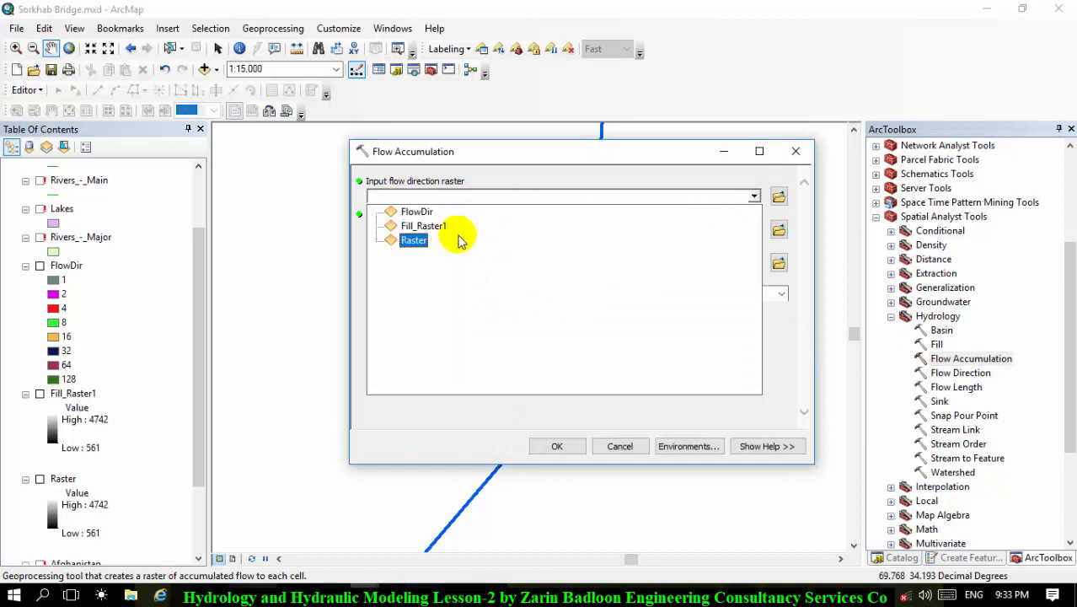
left_click(417, 212)
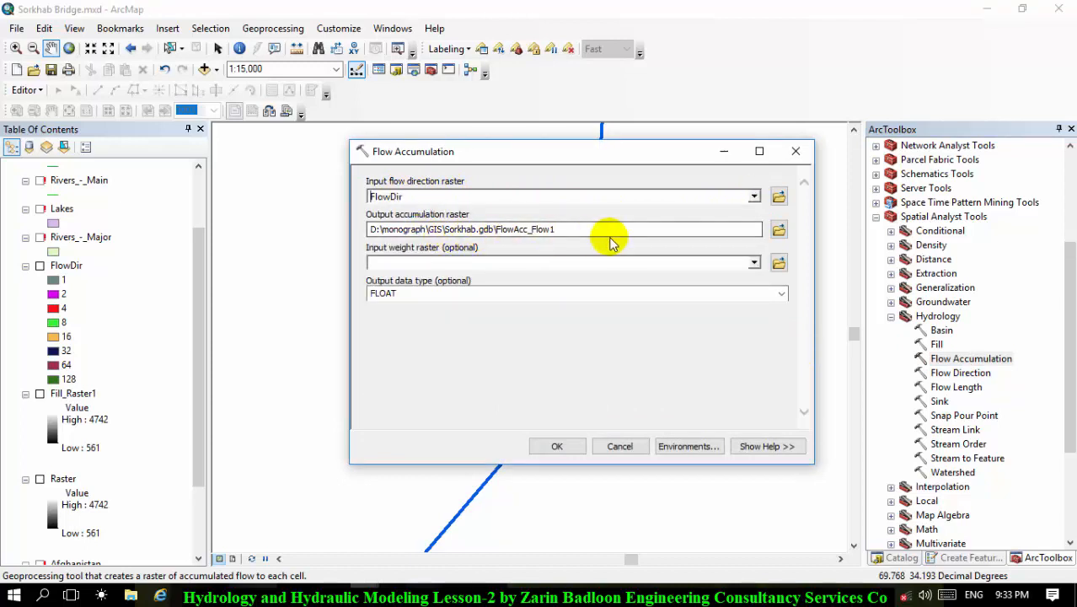
left_click(557, 229)
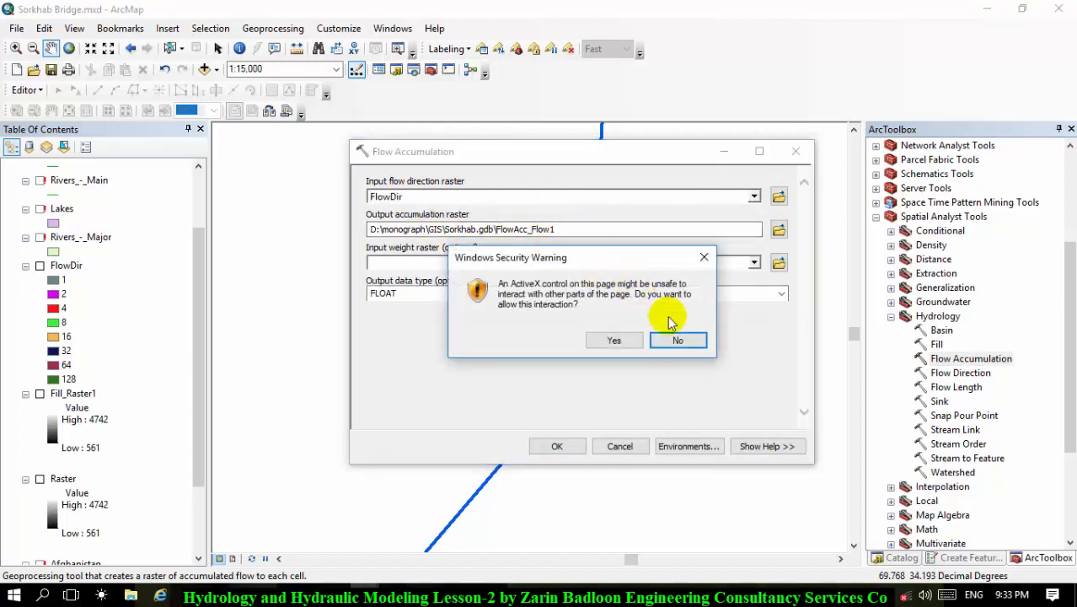
left_click(677, 339)
left_click(522, 236)
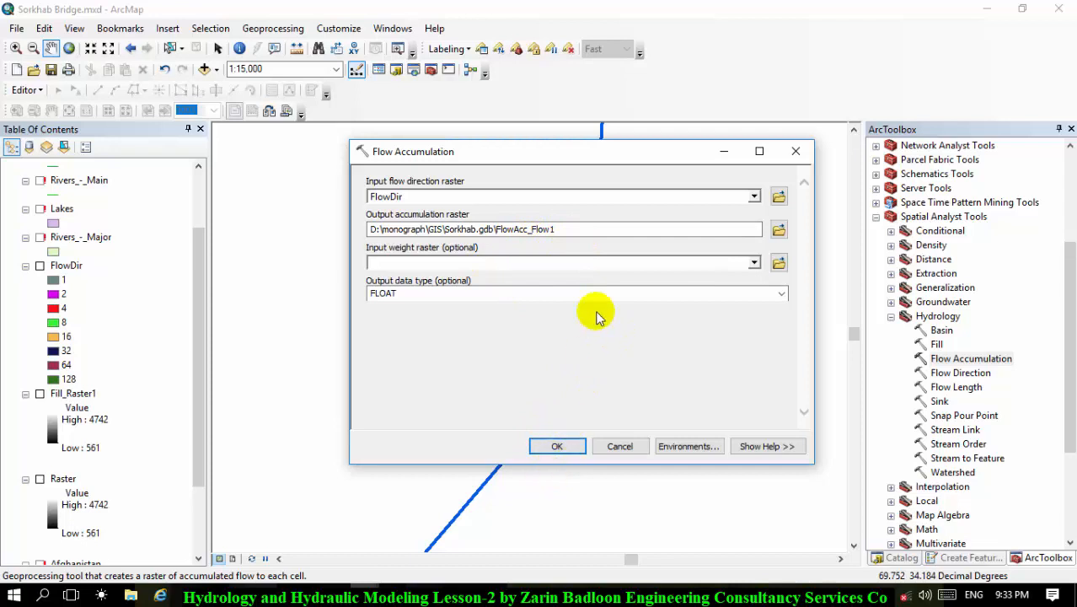
left_click(560, 446)
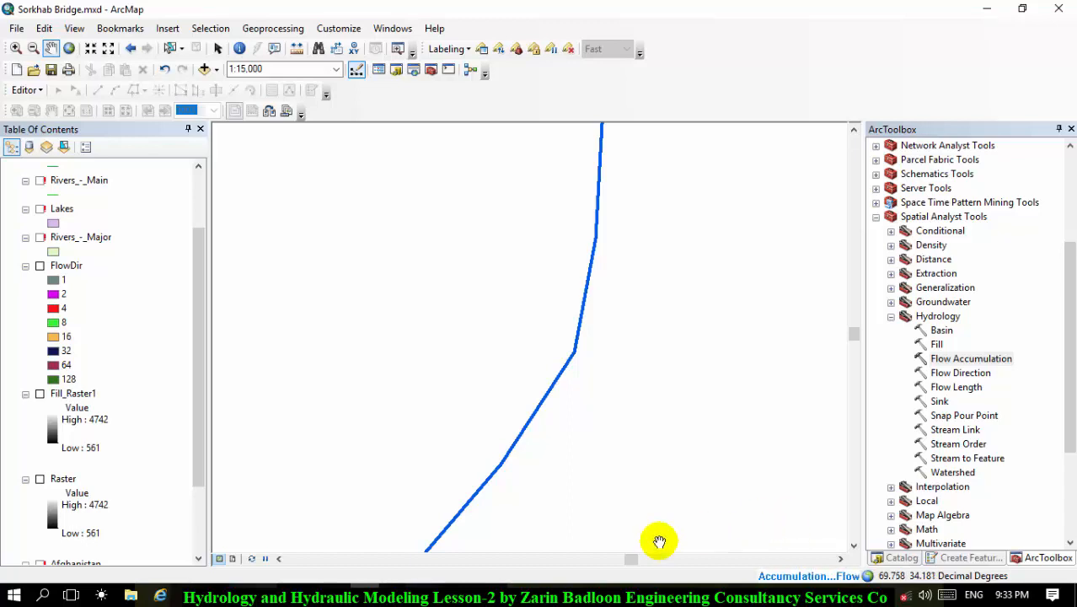
left_click(339, 594)
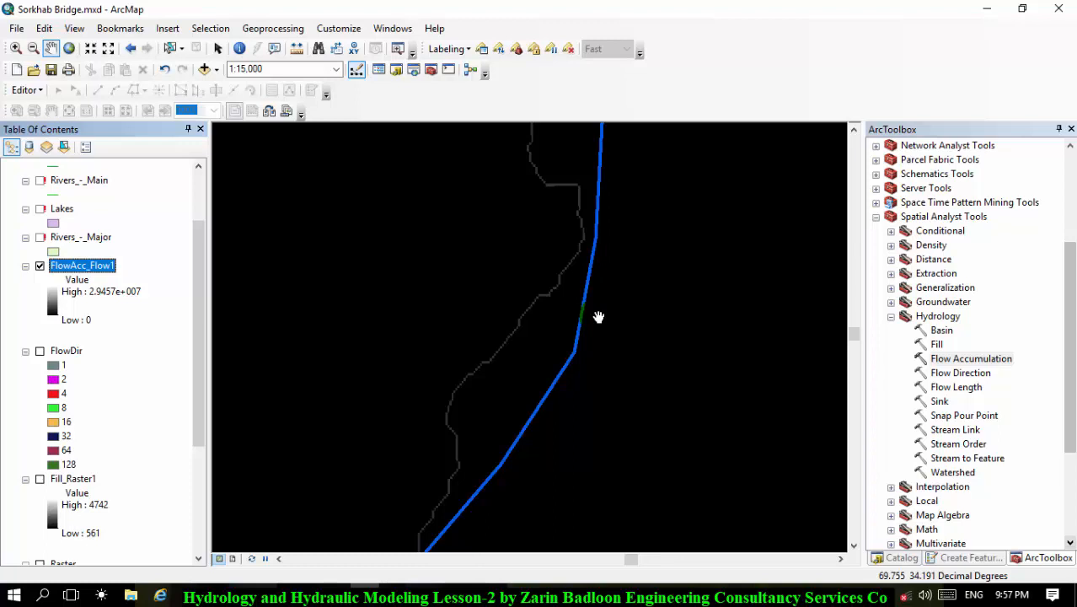
- Compare the flow accumulation channel with the main river line, from the river bend up to the tributary junction
scroll(600, 310, "down", 3)
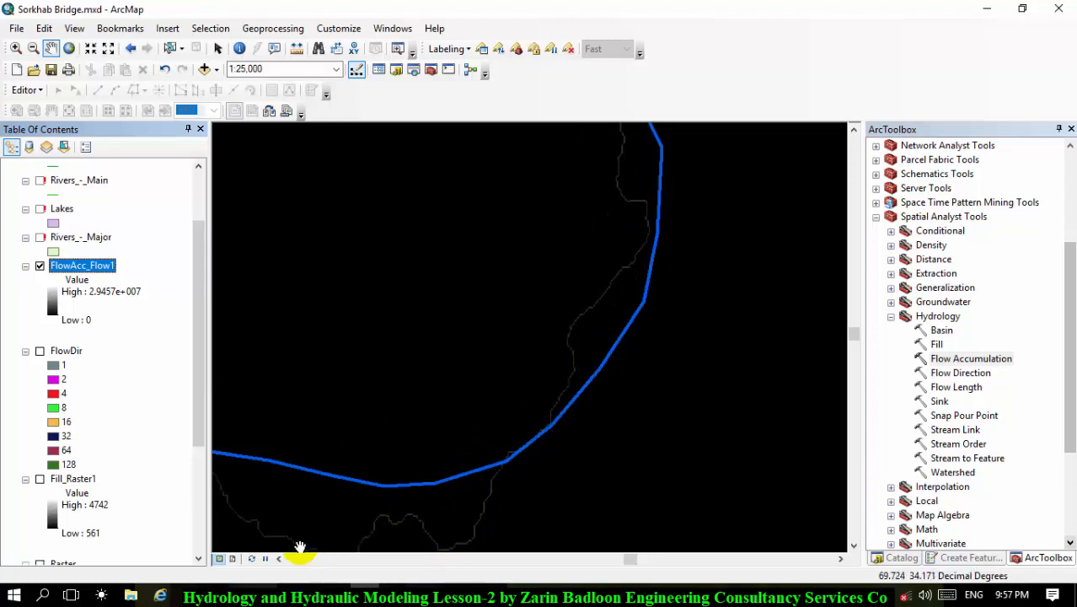
scroll(474, 523, "up", 4)
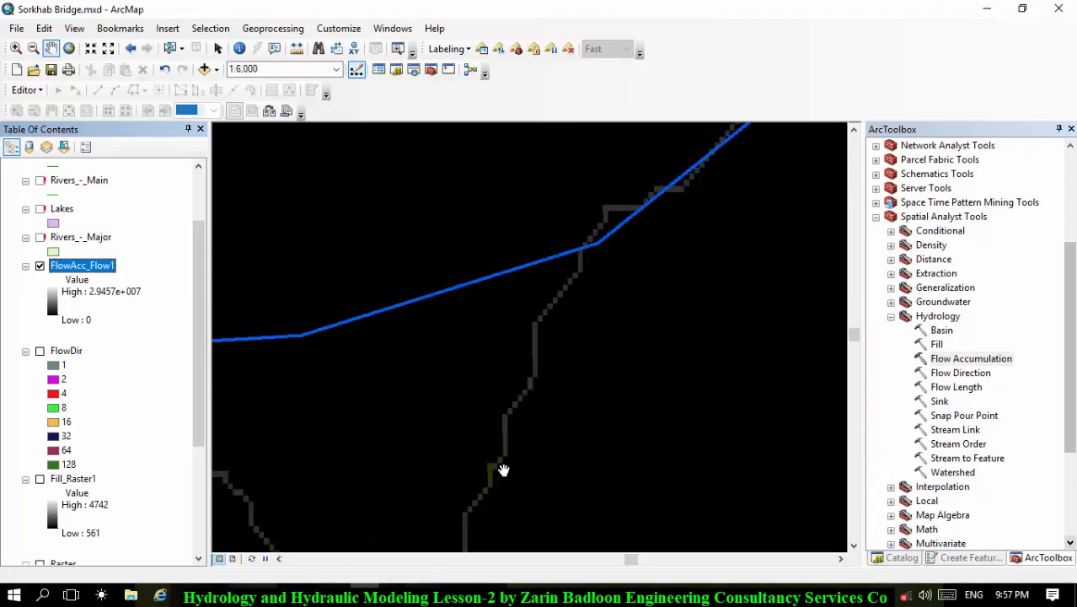
scroll(508, 455, "up", 2)
scroll(636, 242, "down", 3)
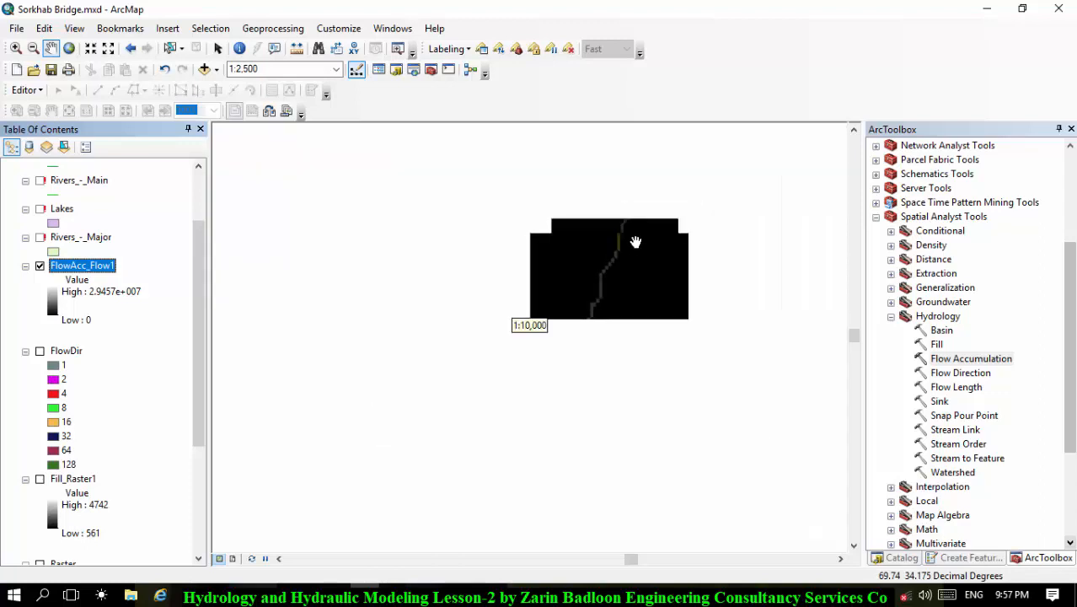
scroll(635, 242, "down", 2)
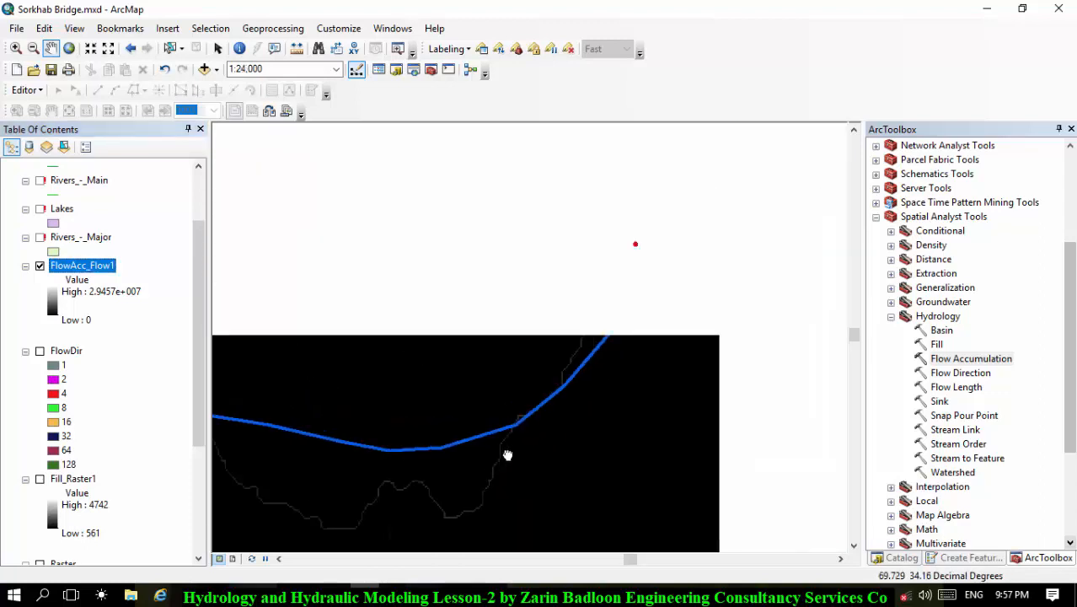
scroll(508, 452, "down", 2)
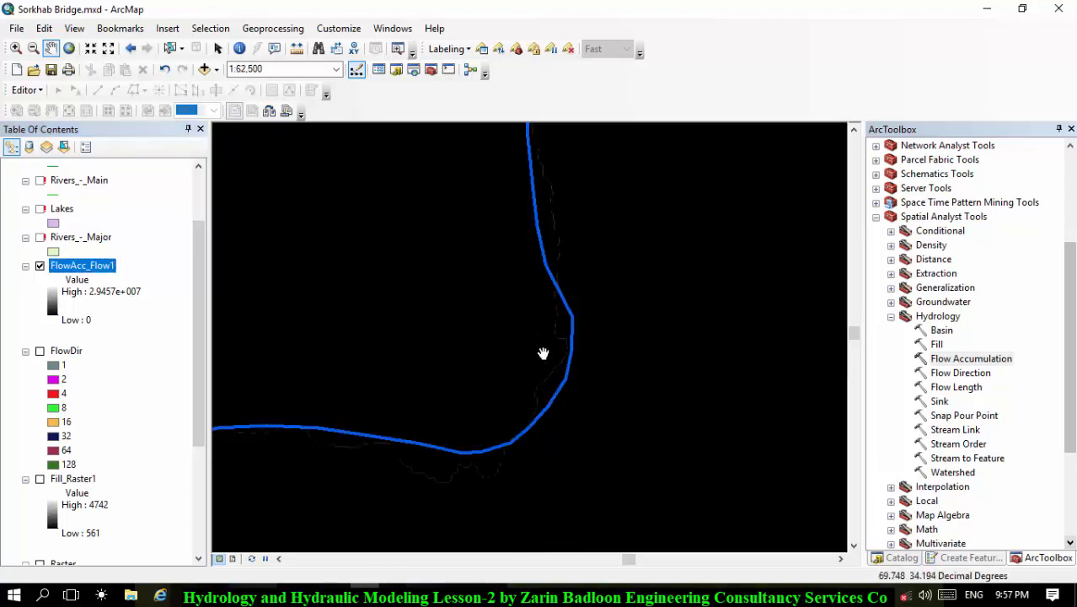
left_click_drag(587, 253, 585, 346)
left_click_drag(708, 200, 562, 492)
left_click_drag(730, 303, 325, 430)
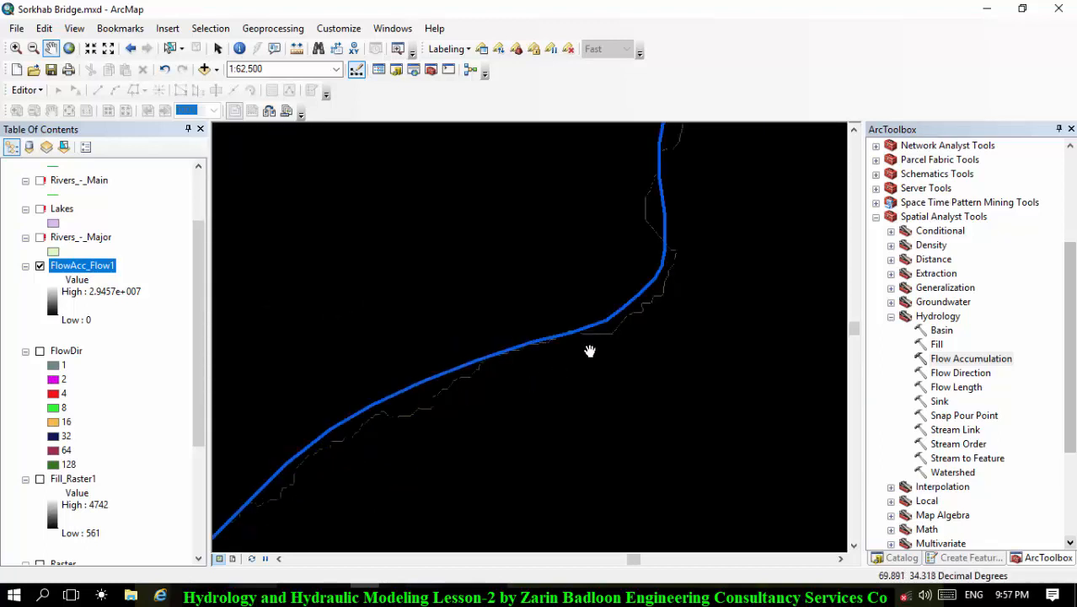
left_click_drag(666, 268, 553, 515)
left_click_drag(582, 430, 144, 313)
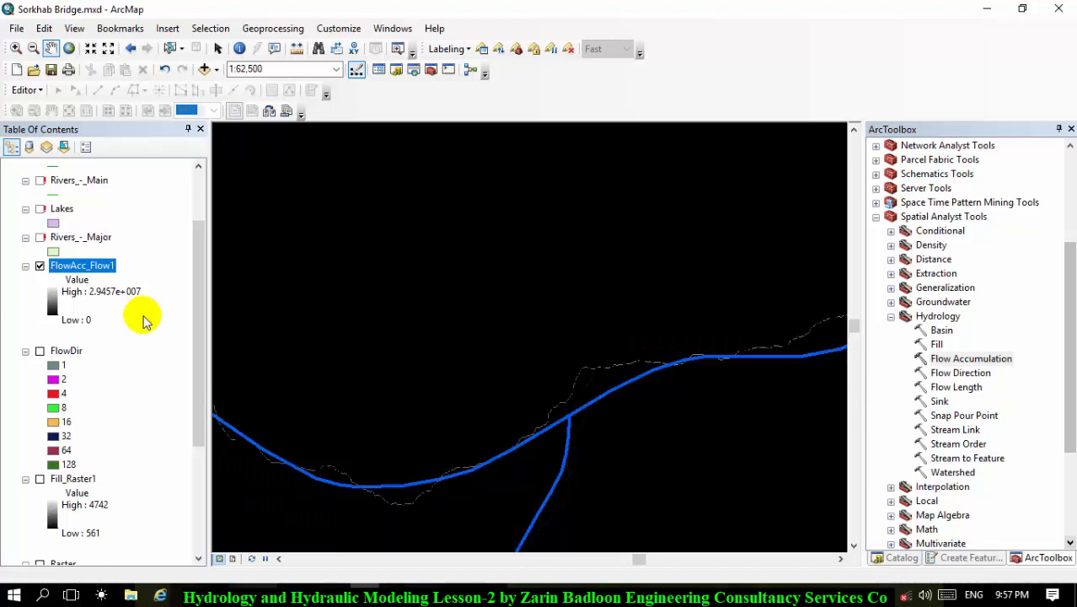
left_click_drag(687, 360, 621, 286)
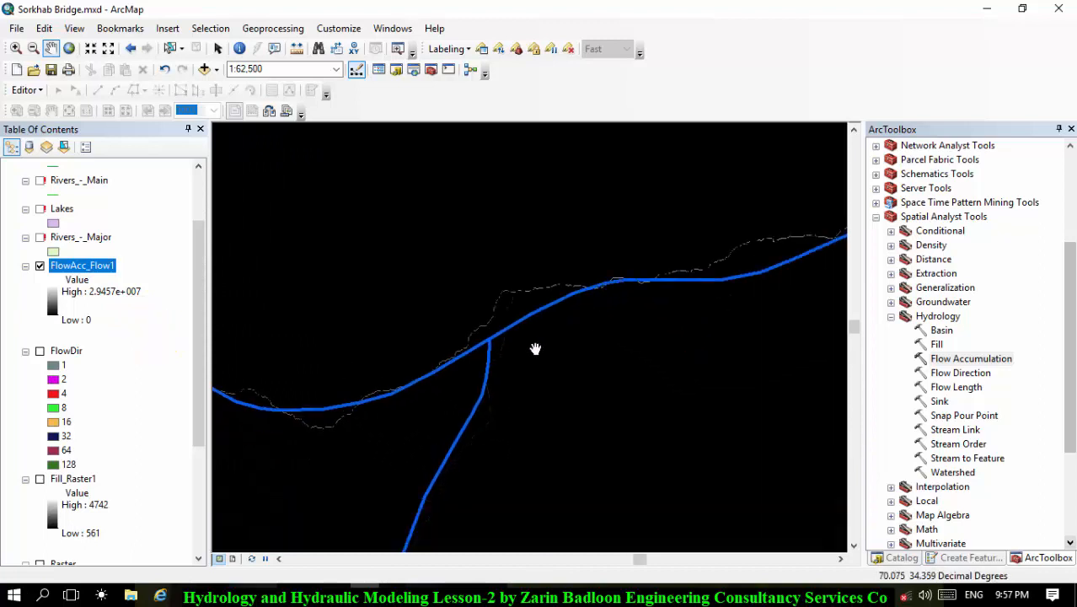
- Examine at cell level how the fainter tributary channel joins the main accumulation channel near the river line junction
scroll(452, 441, "down", 4)
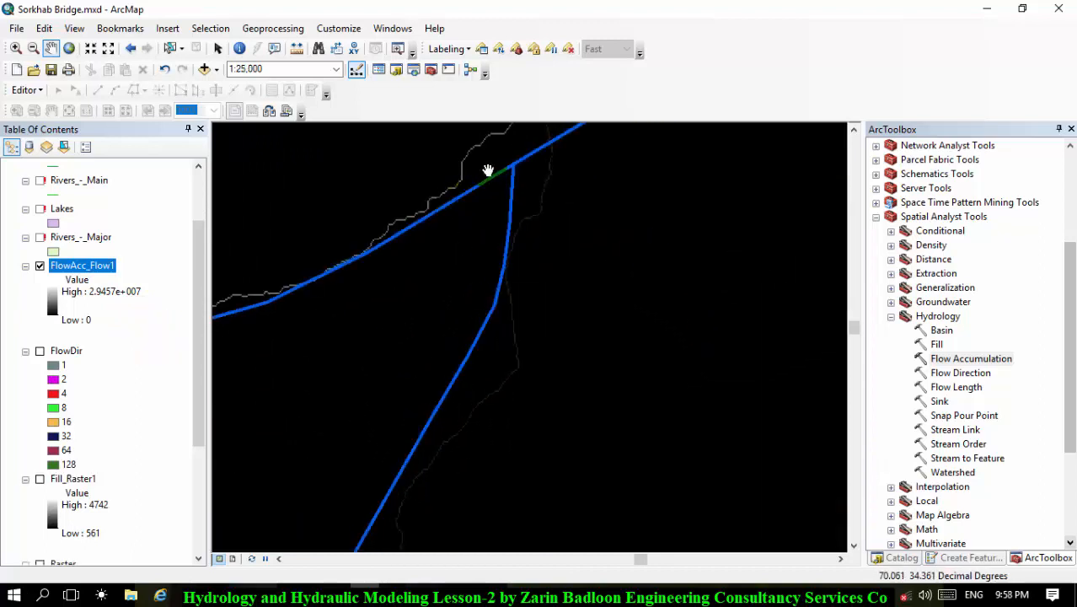
scroll(510, 200, "down", 3)
left_click_drag(529, 290, 493, 418)
left_click_drag(540, 273, 547, 378)
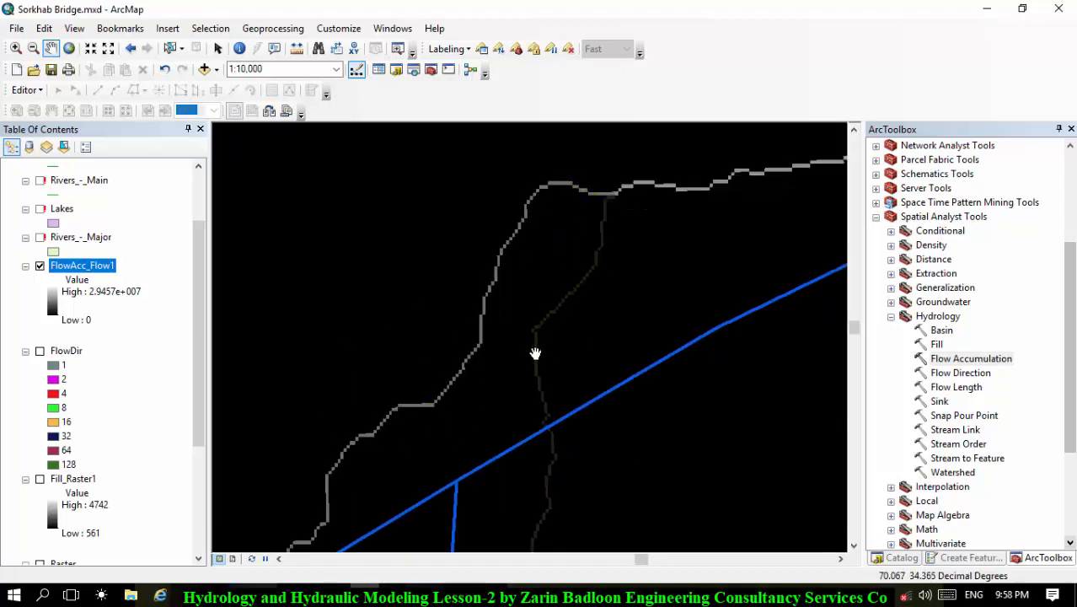
scroll(579, 217, "down", 2)
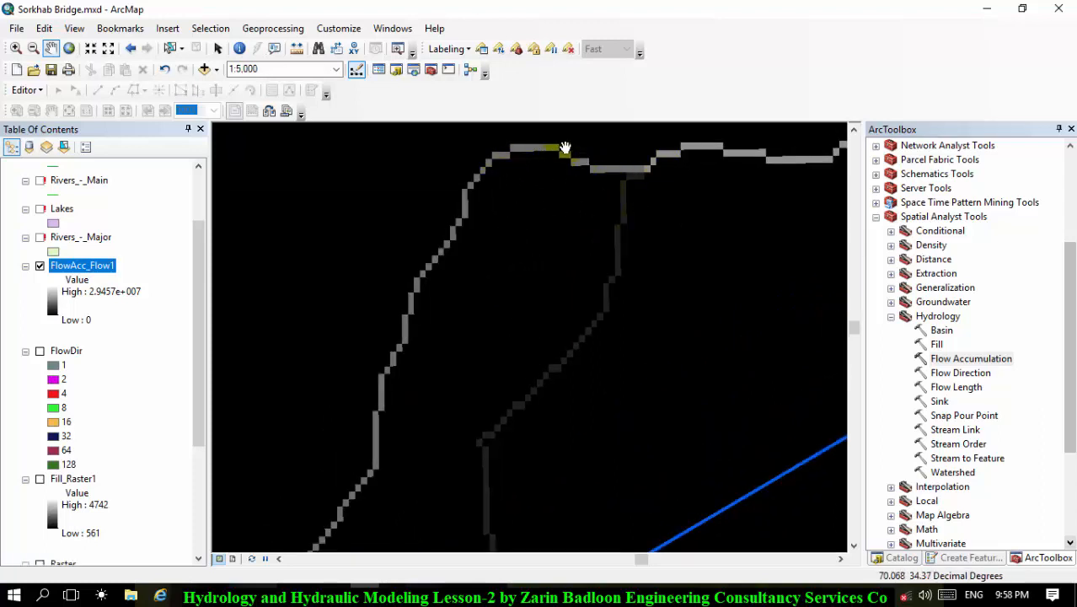
left_click_drag(668, 168, 714, 286)
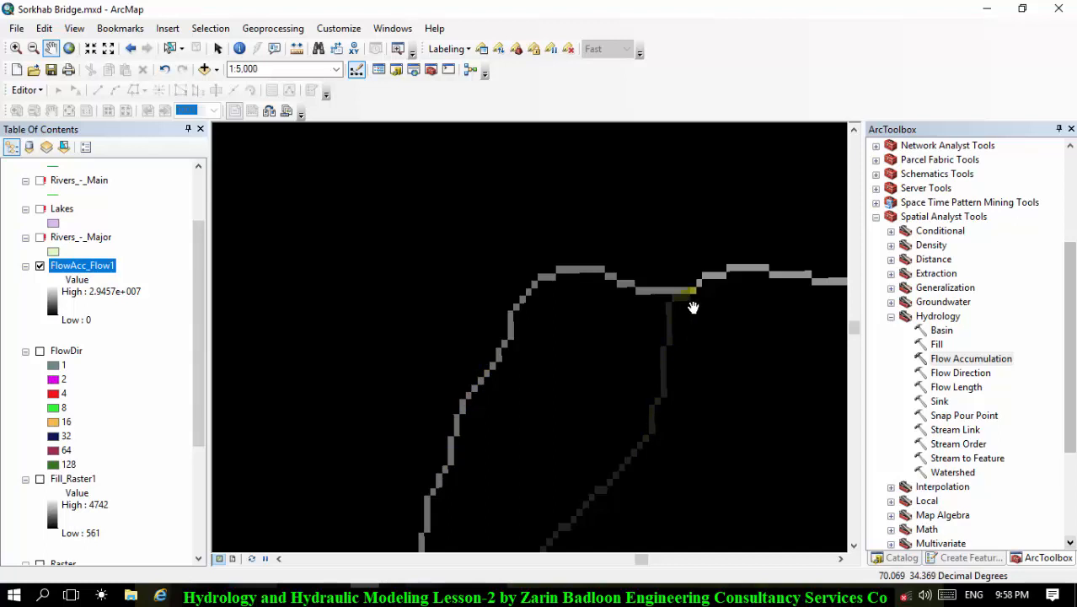
- Follow the accumulation channel eastward alongside the main river line as far as the raster's eastern edge
left_click_drag(691, 308, 284, 353)
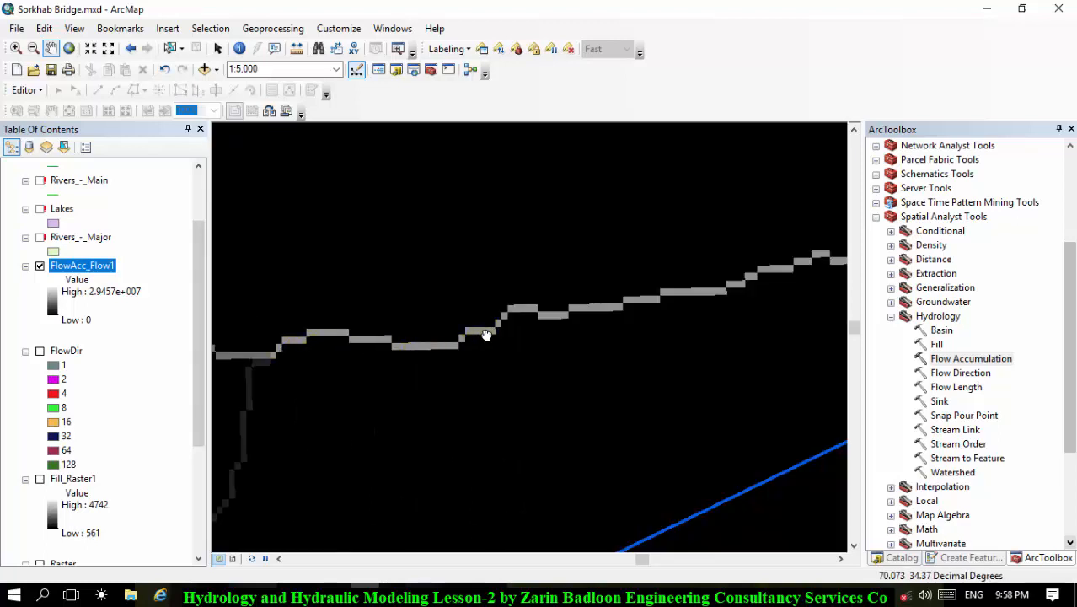
left_click_drag(487, 335, 248, 417)
left_click(634, 354)
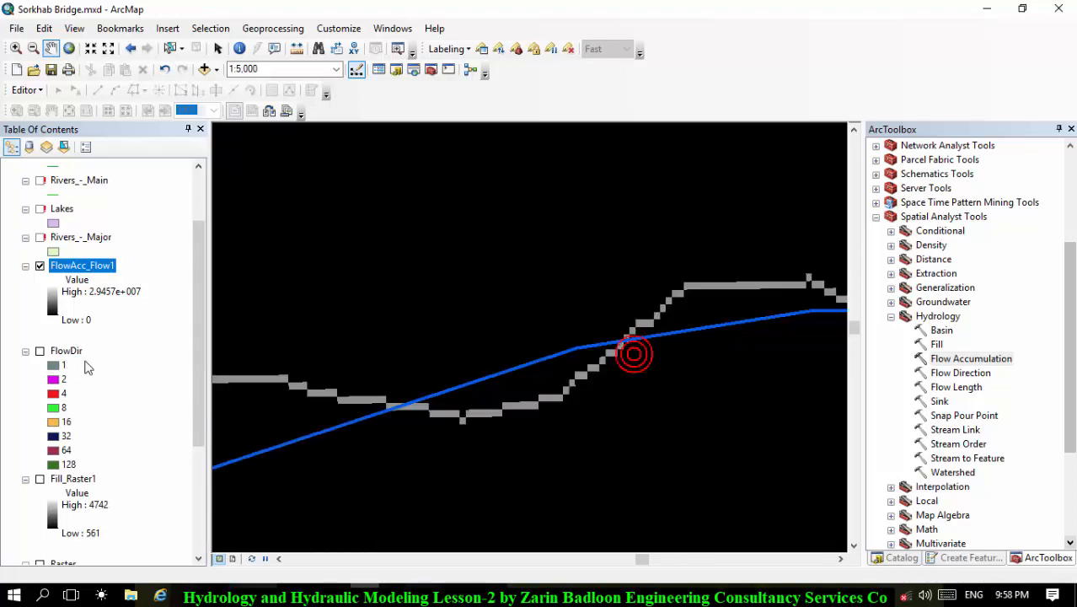
left_click_drag(729, 293, 192, 325)
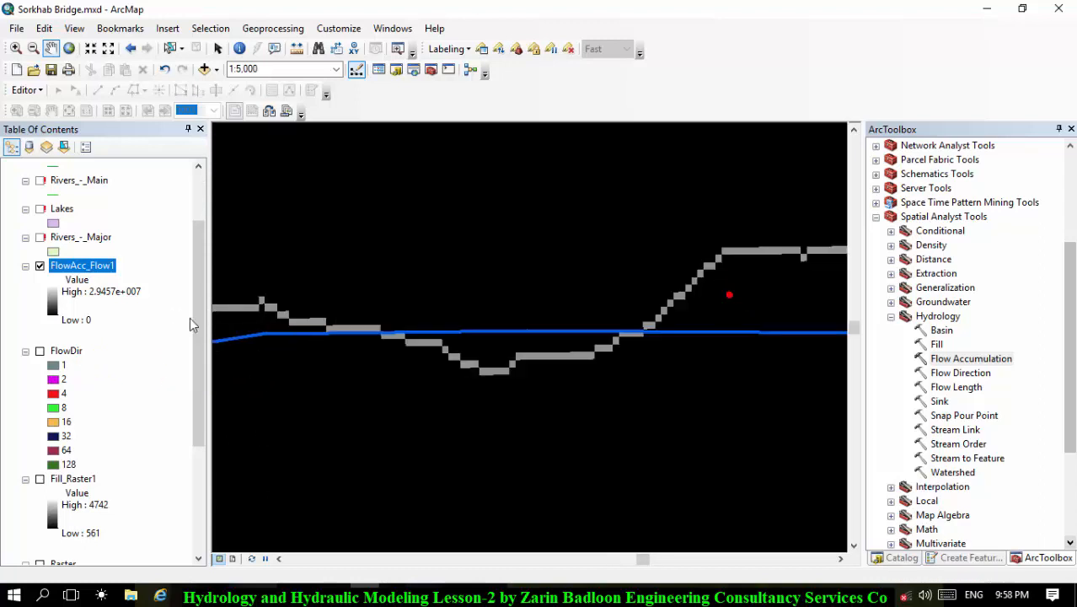
left_click_drag(645, 294, 169, 429)
scroll(169, 429, "down", 4)
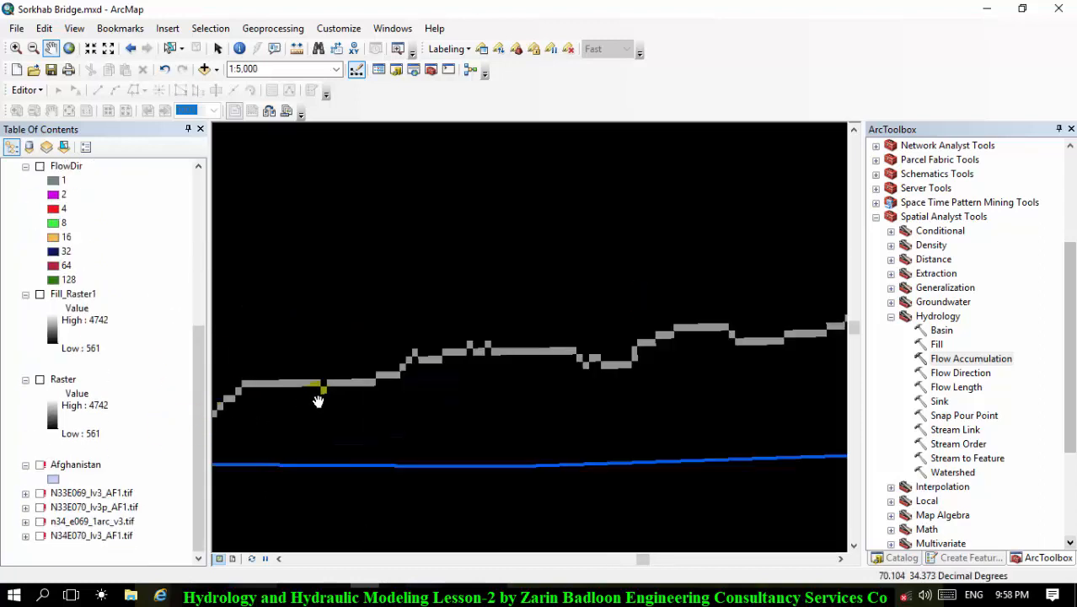
scroll(319, 402, "down", 3)
left_click_drag(389, 399, 748, 292)
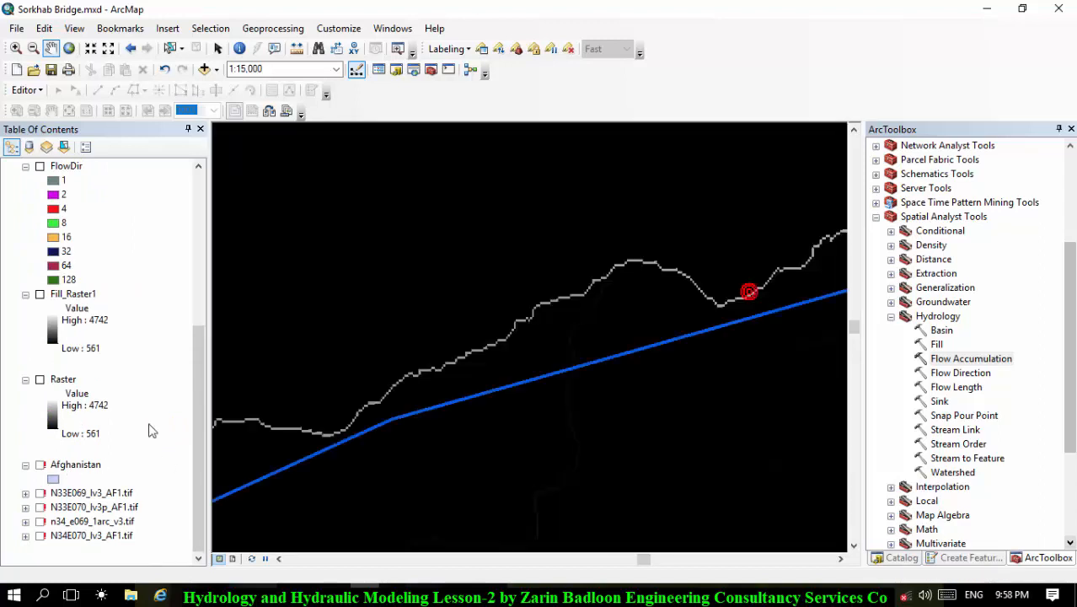
scroll(725, 253, "down", 2)
scroll(395, 363, "down", 2)
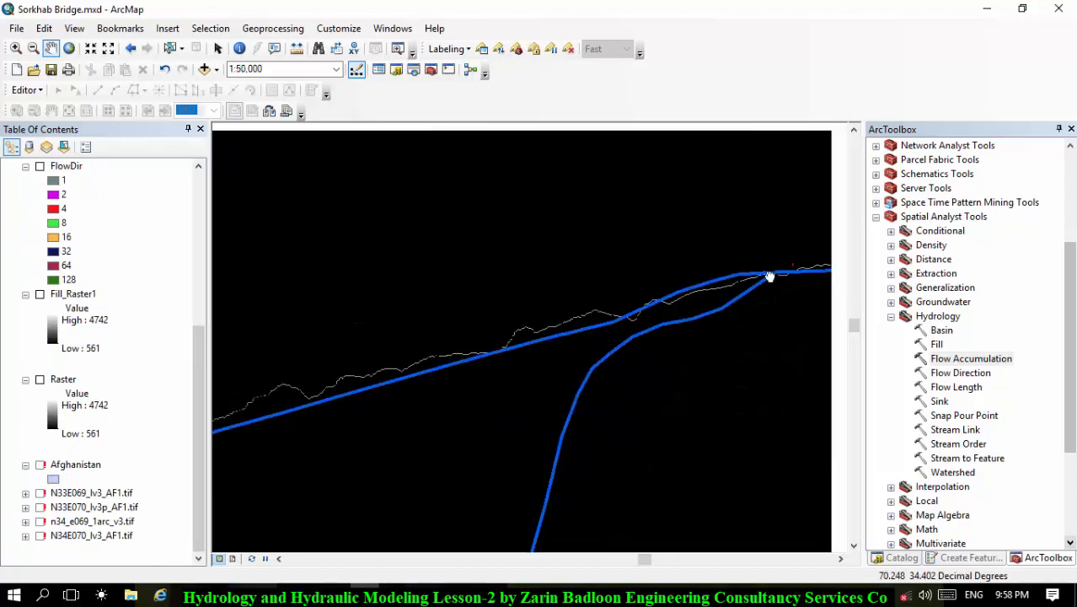
left_click_drag(769, 277, 287, 394)
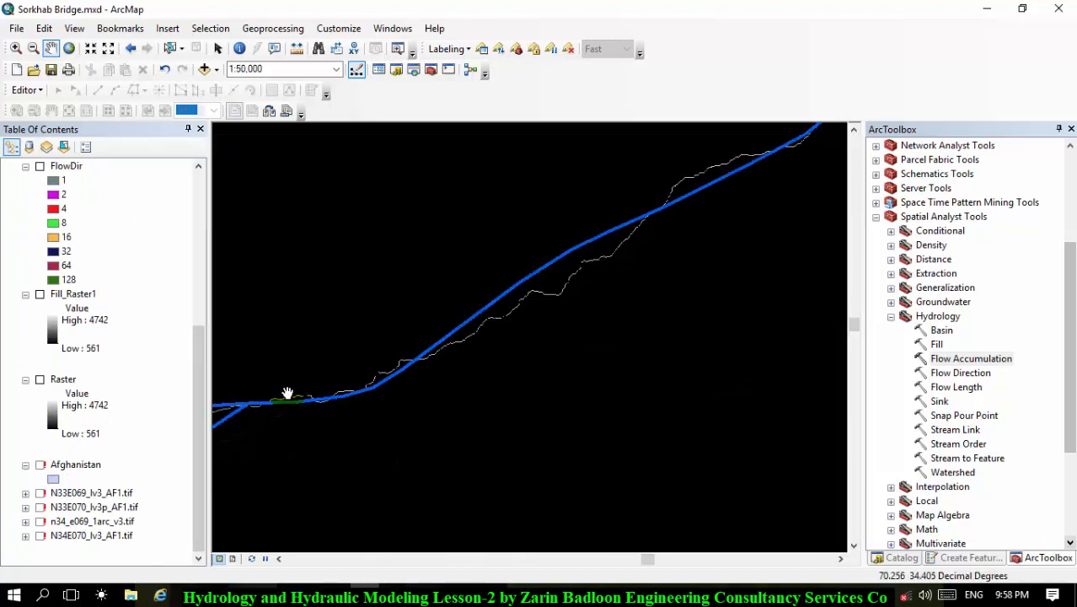
left_click_drag(595, 200, 267, 537)
left_click_drag(751, 339, 246, 426)
left_click_drag(246, 481, 505, 407)
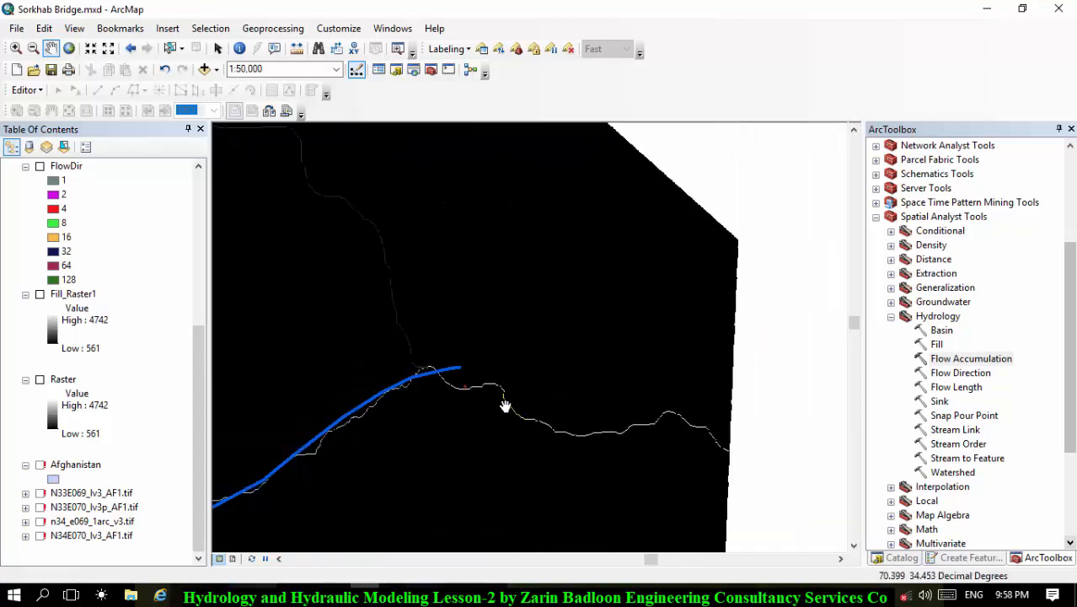
- Examine the confluence near the main river line's eastern end, where the faint northern channel meets the bright accumulation channel
scroll(455, 383, "down", 3)
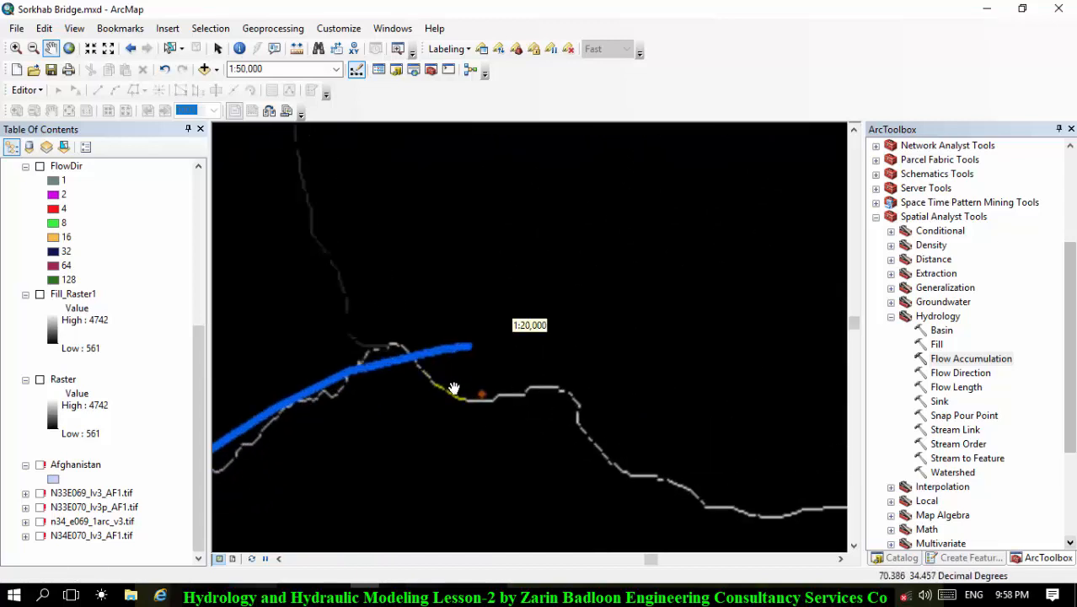
scroll(461, 403, "down", 2)
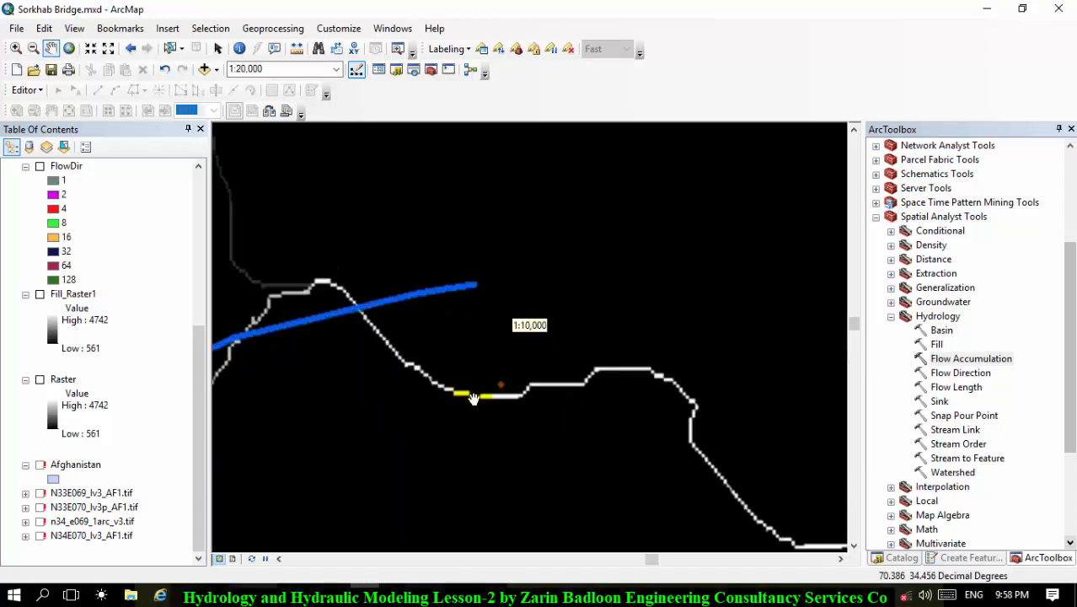
left_click_drag(545, 396, 726, 345)
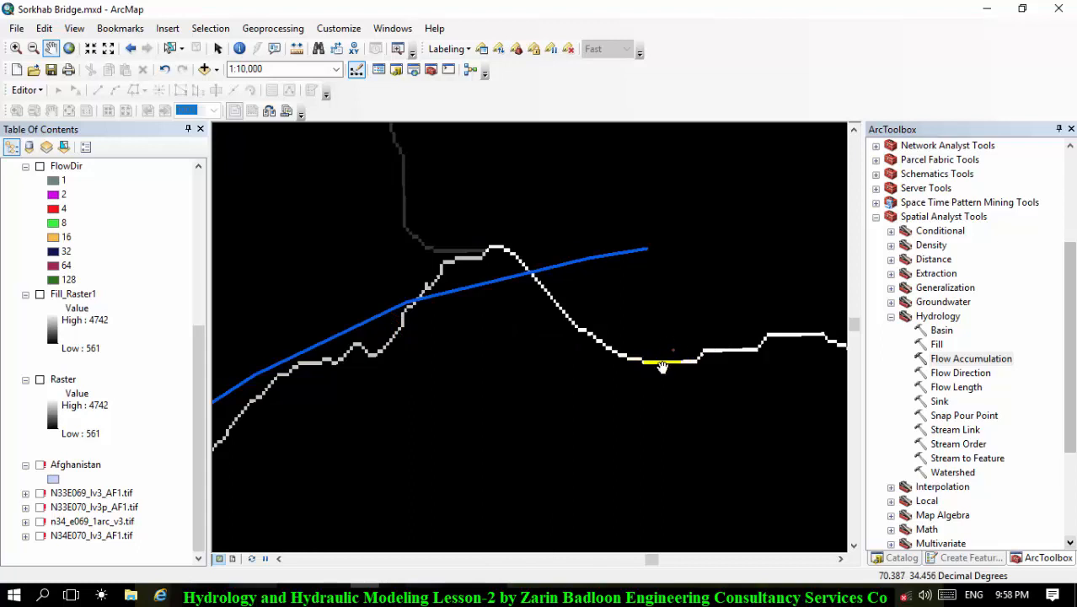
scroll(700, 322, "up", 4)
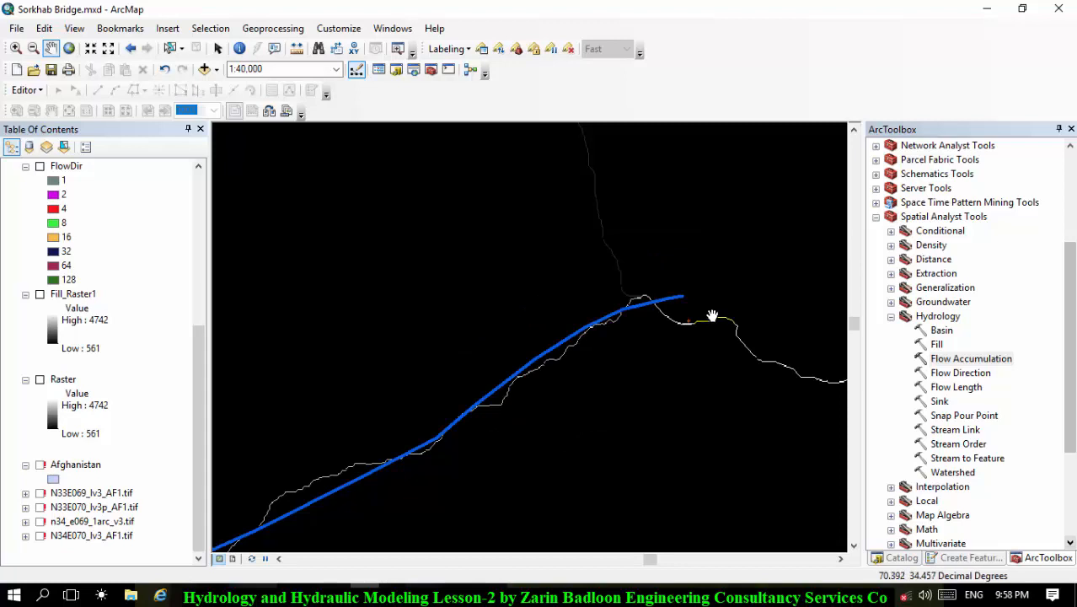
scroll(712, 316, "down", 5)
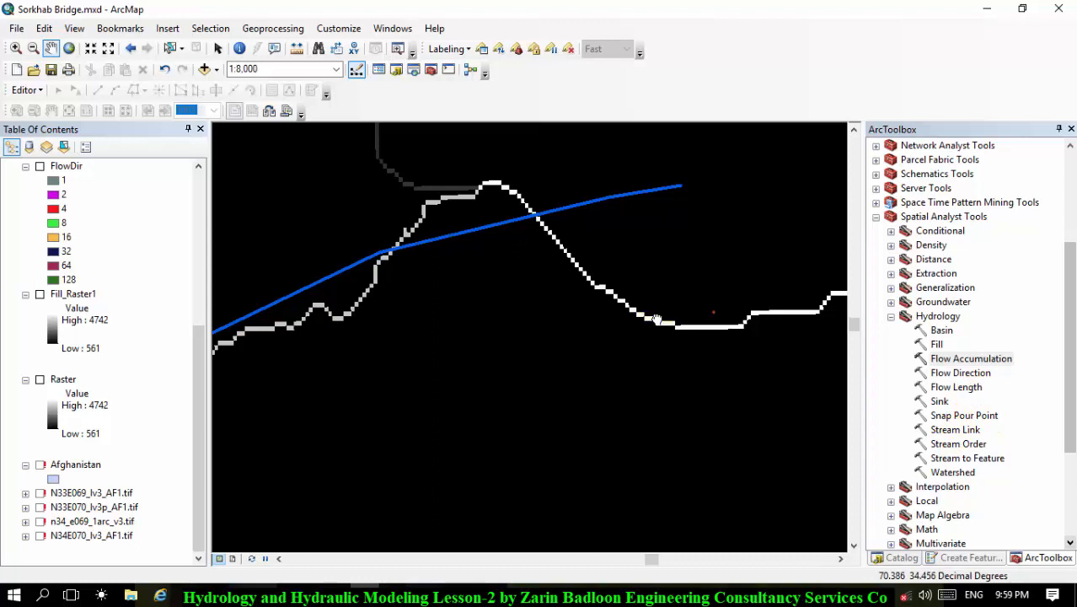
left_click_drag(657, 320, 697, 451)
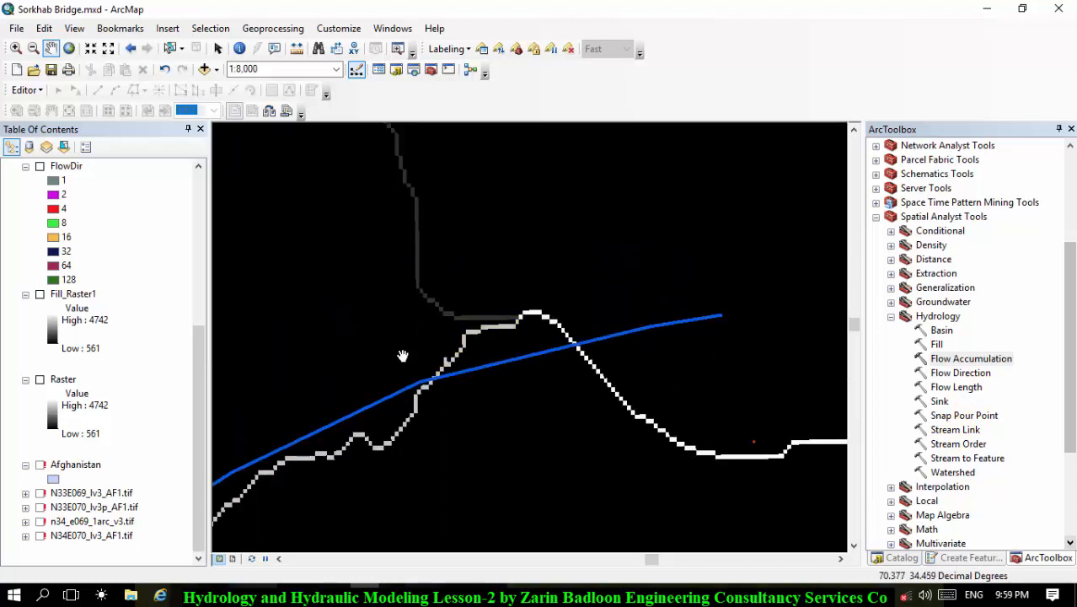
scroll(435, 291, "up", 5)
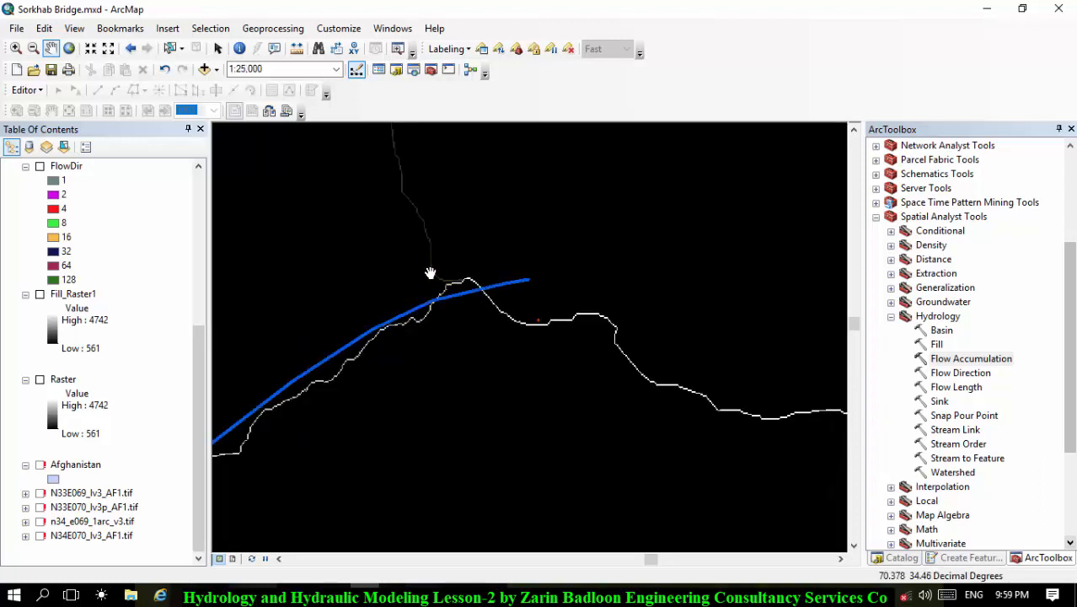
left_click_drag(368, 292, 447, 279)
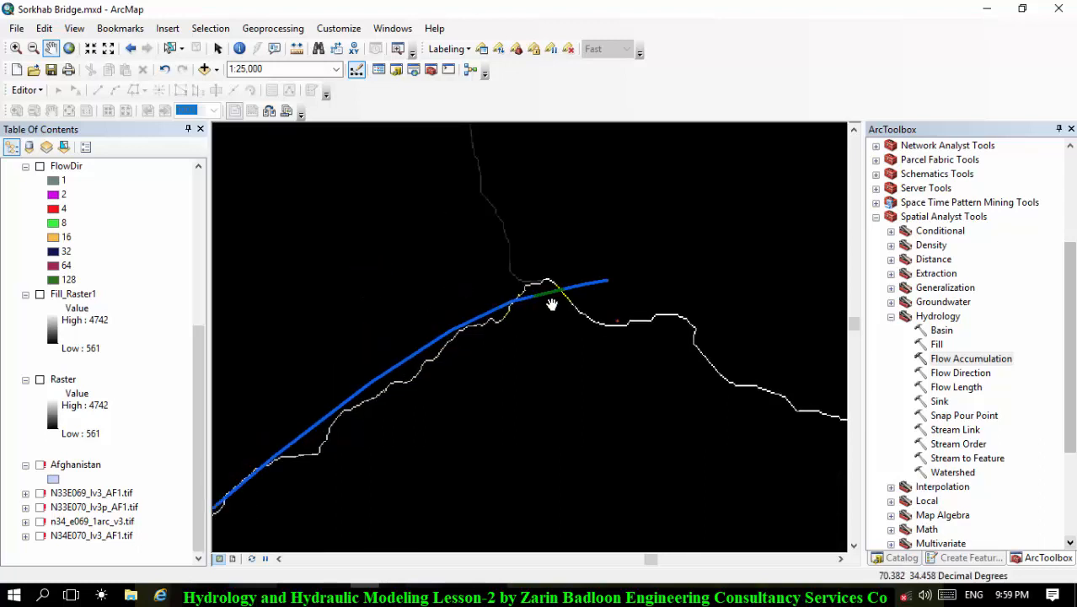
- Examine the faint northern channel and the overall flow accumulation raster, including the area around the southern tributaries of the main river
scroll(556, 306, "up", 4)
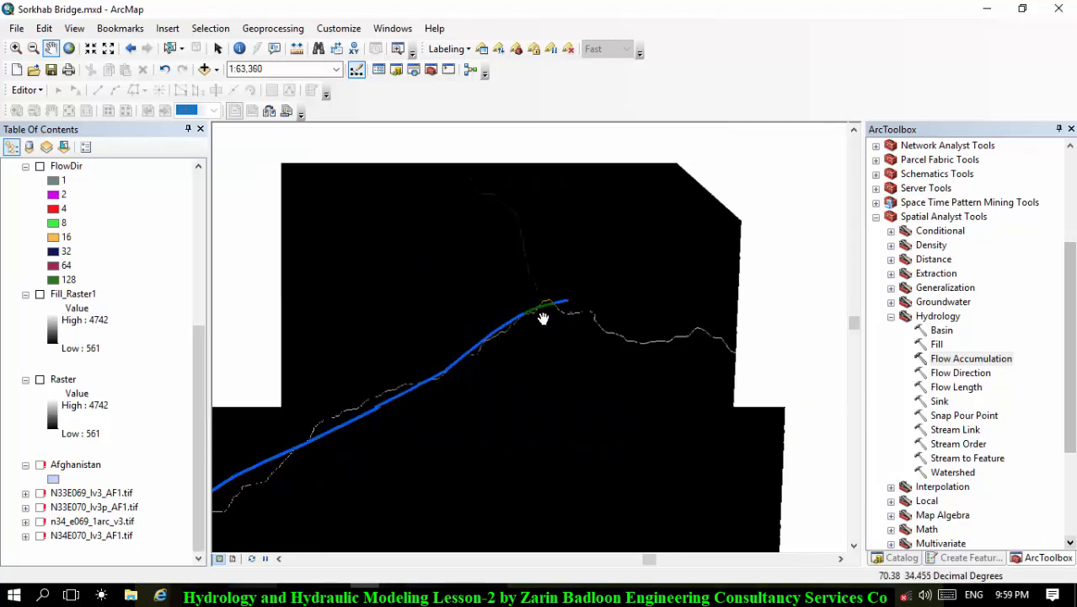
scroll(542, 320, "up", 2)
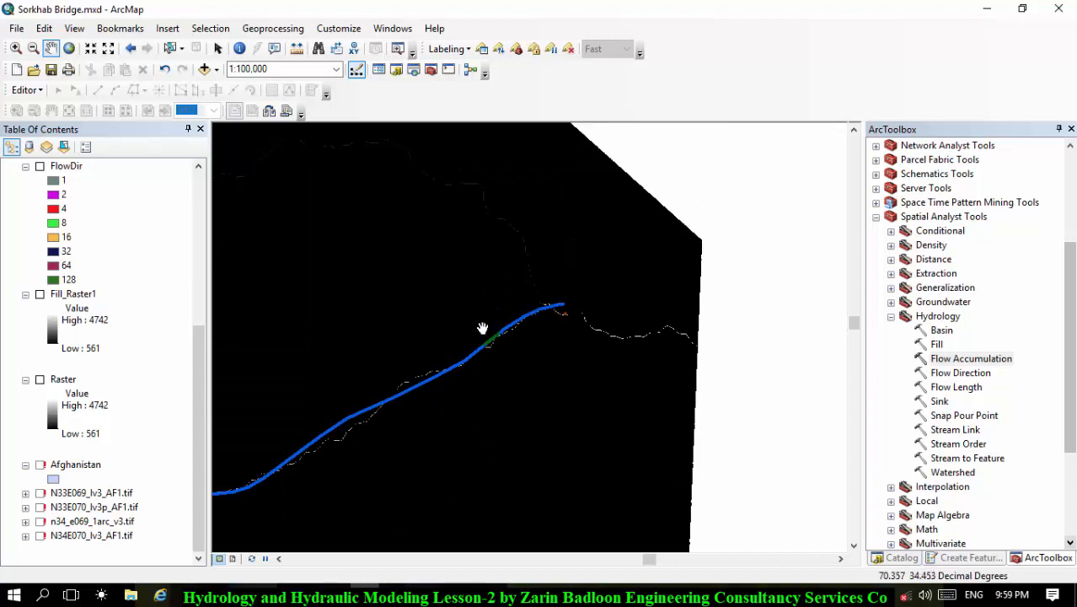
left_click_drag(481, 221, 553, 328)
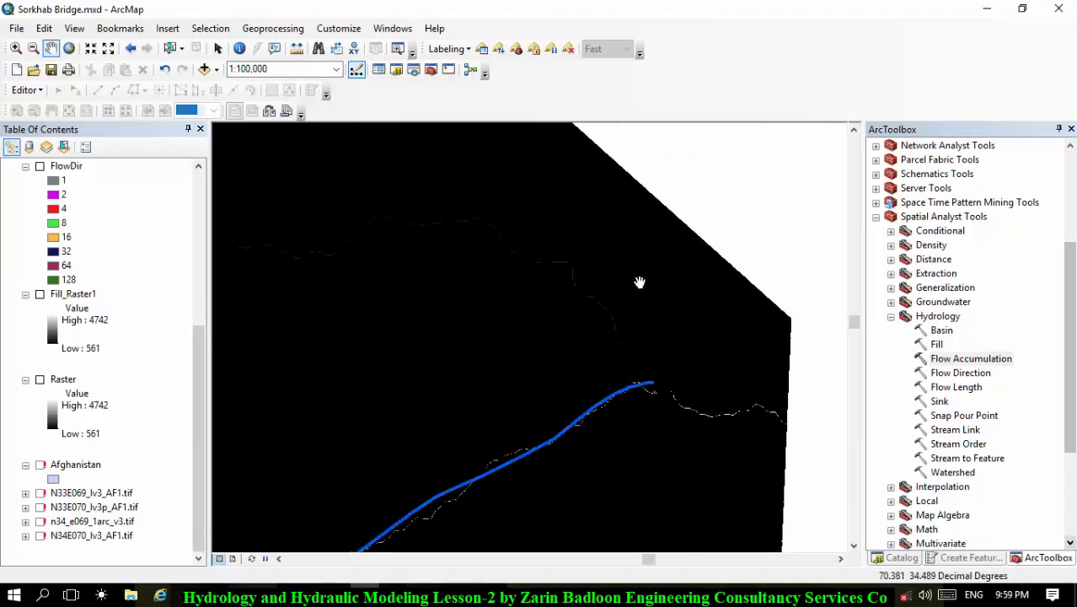
scroll(640, 281, "up", 5)
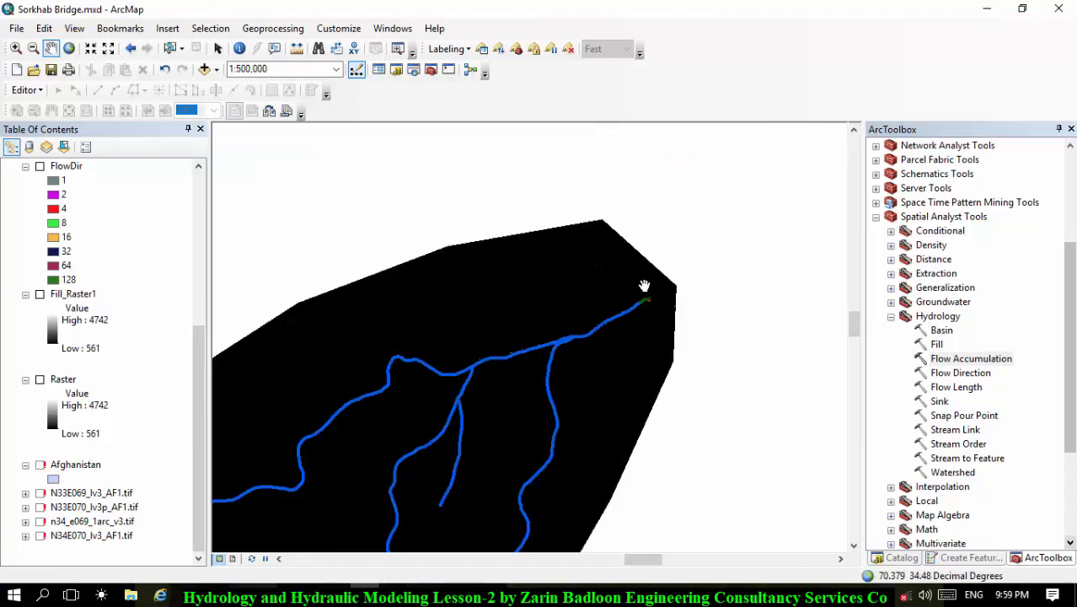
scroll(644, 287, "up", 4)
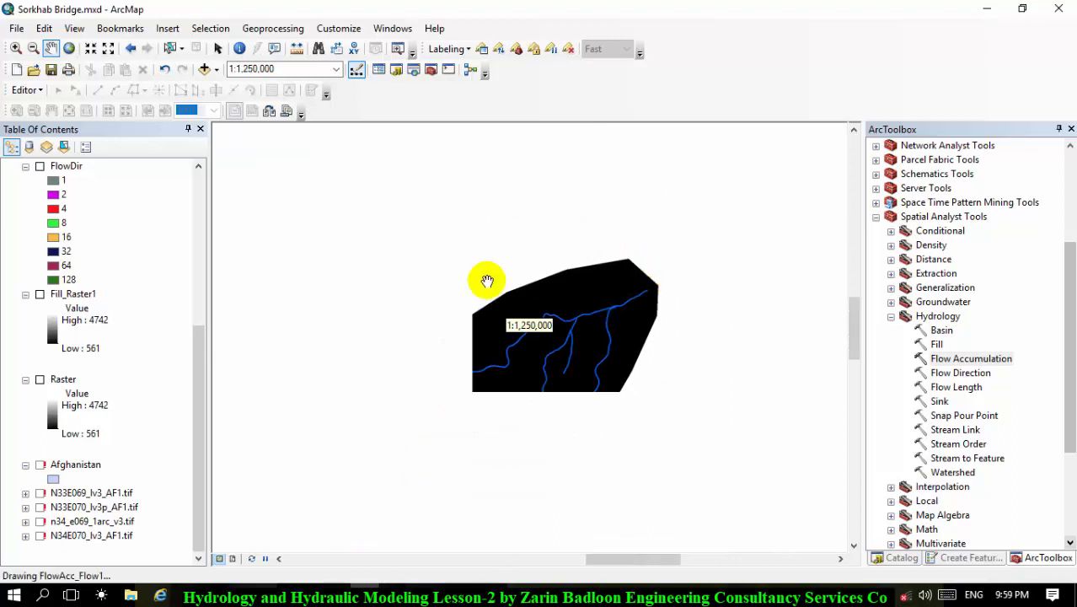
left_click_drag(582, 391, 543, 320)
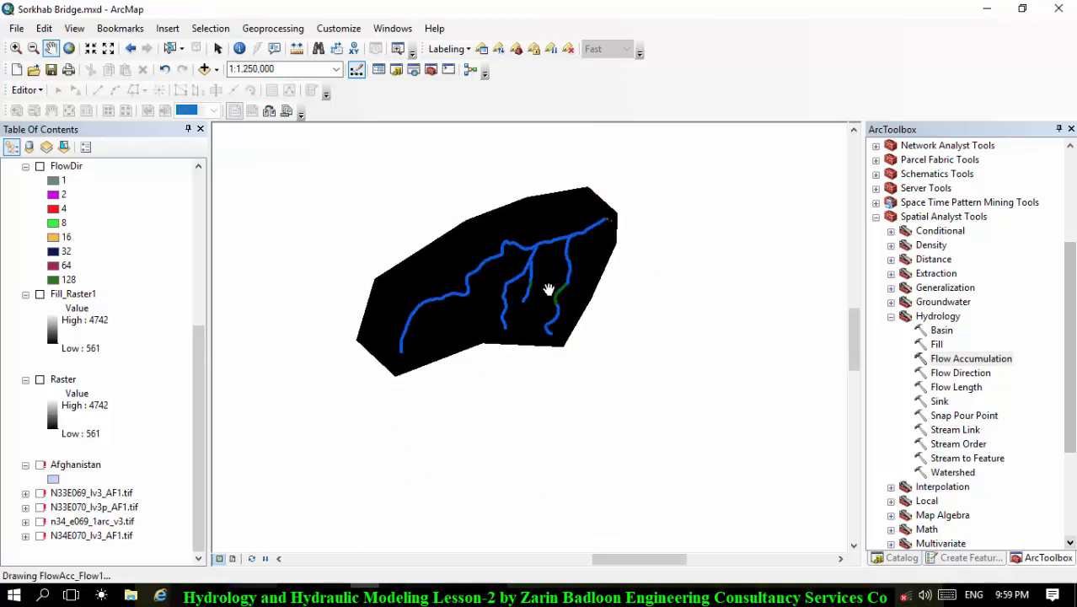
scroll(548, 275, "down", 5)
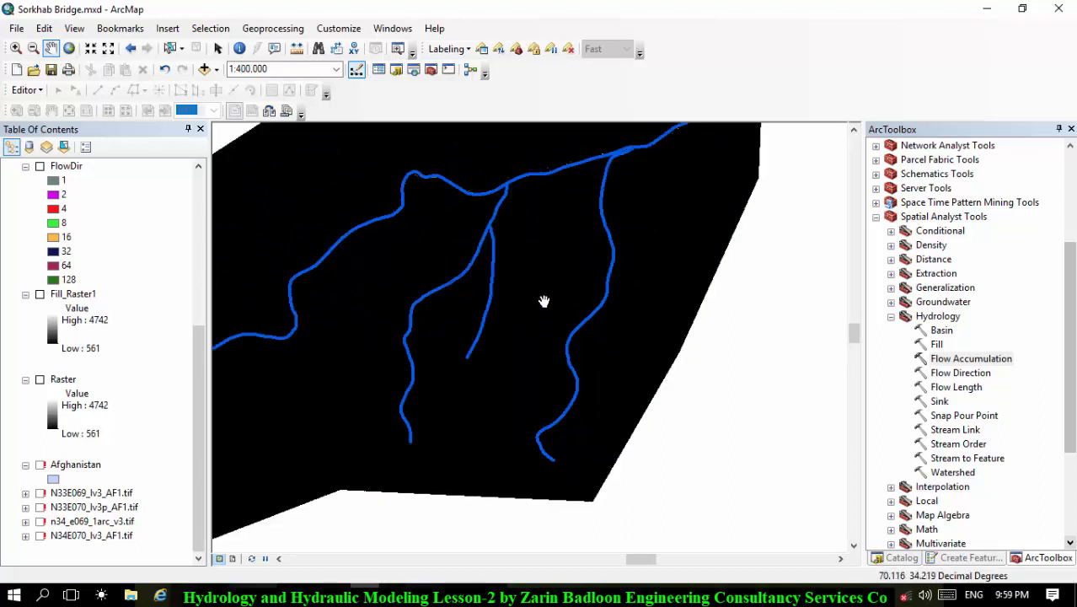
scroll(544, 301, "down", 2)
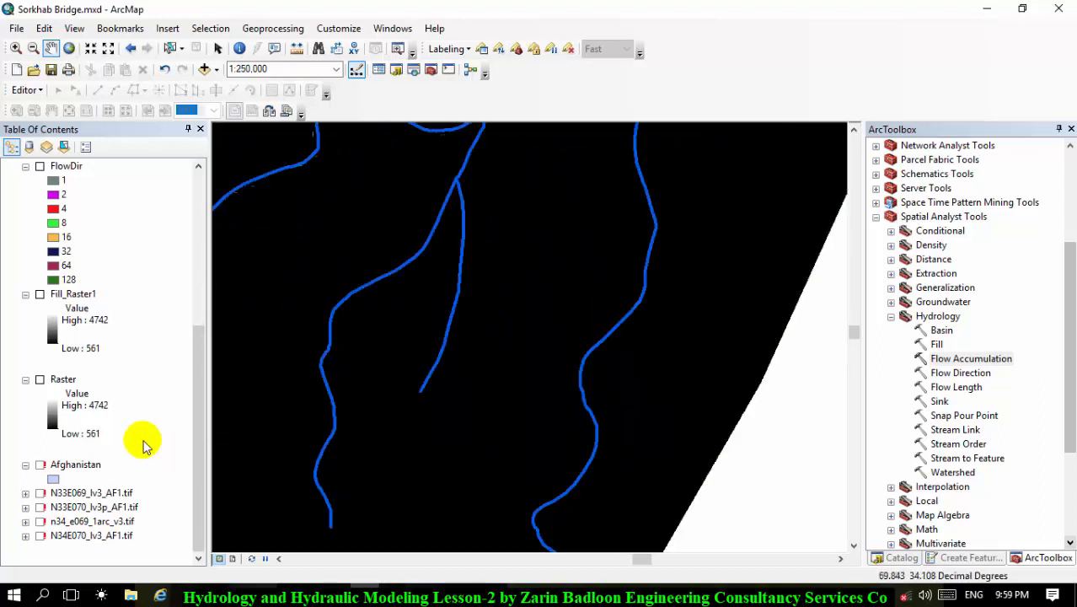
- Display Fill_Raster1 with FlowAcc_Flow1 temporarily hidden to examine the terrain along the southern tributaries, and restore FlowAcc_Flow1
left_click(40, 294)
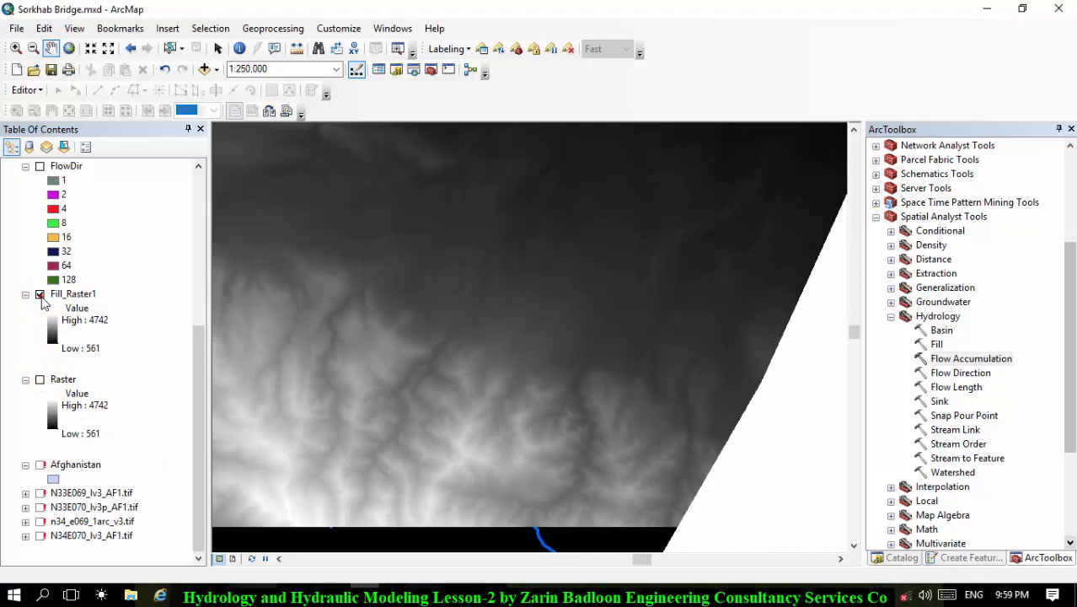
left_click(40, 295)
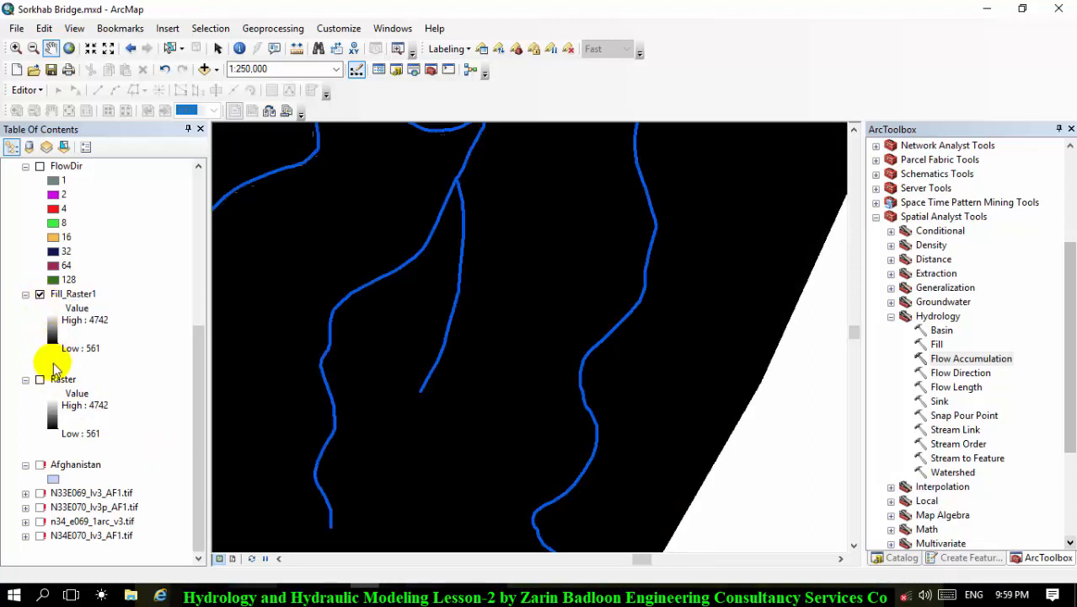
scroll(52, 369, "up", 3)
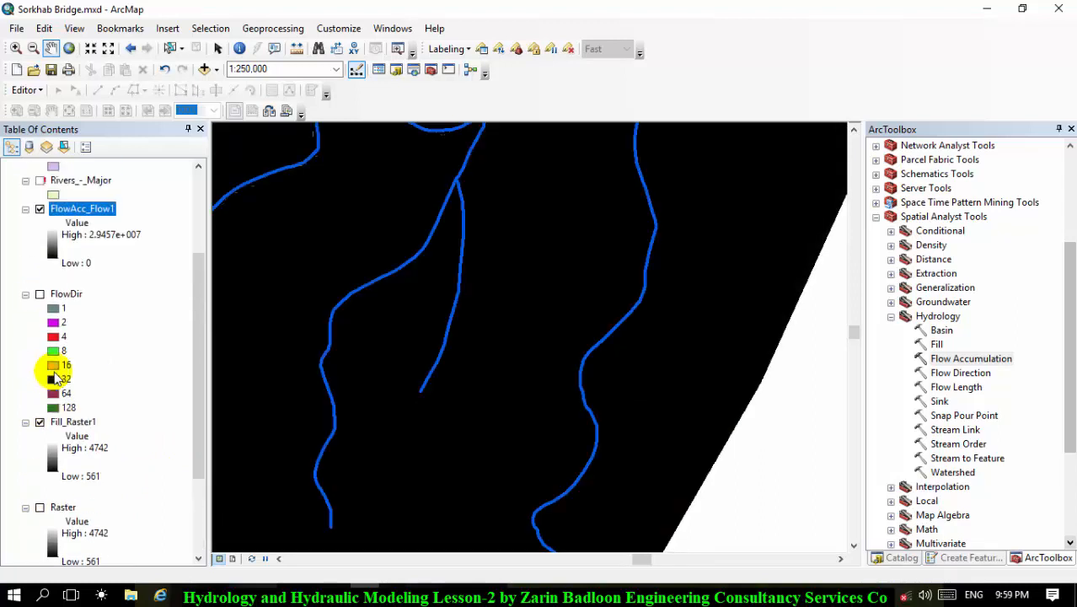
left_click(40, 211)
scroll(535, 163, "down", 3)
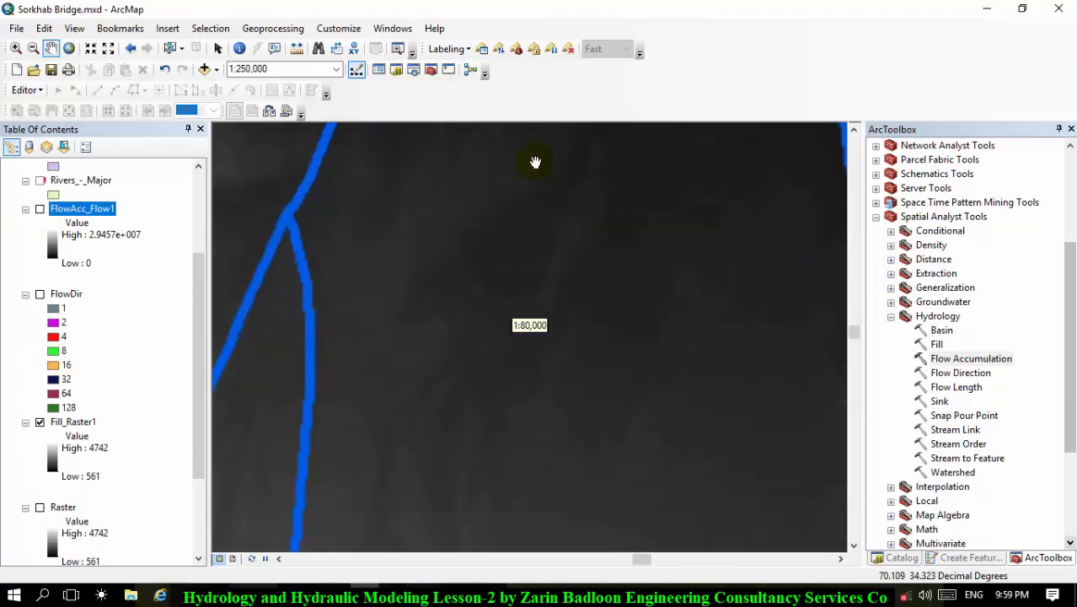
scroll(524, 209, "up", 3)
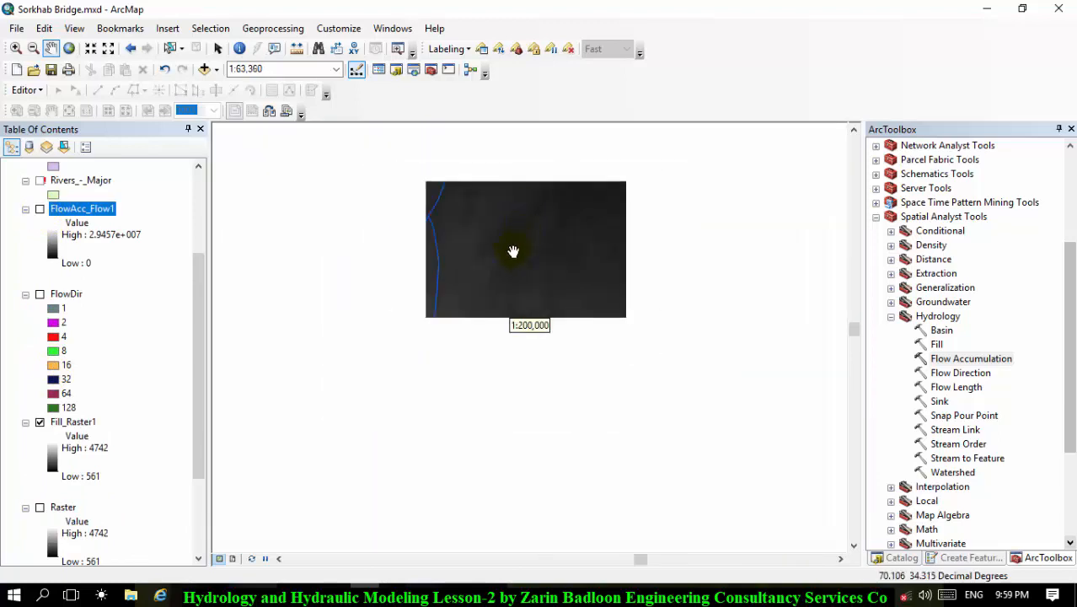
scroll(489, 321, "down", 2)
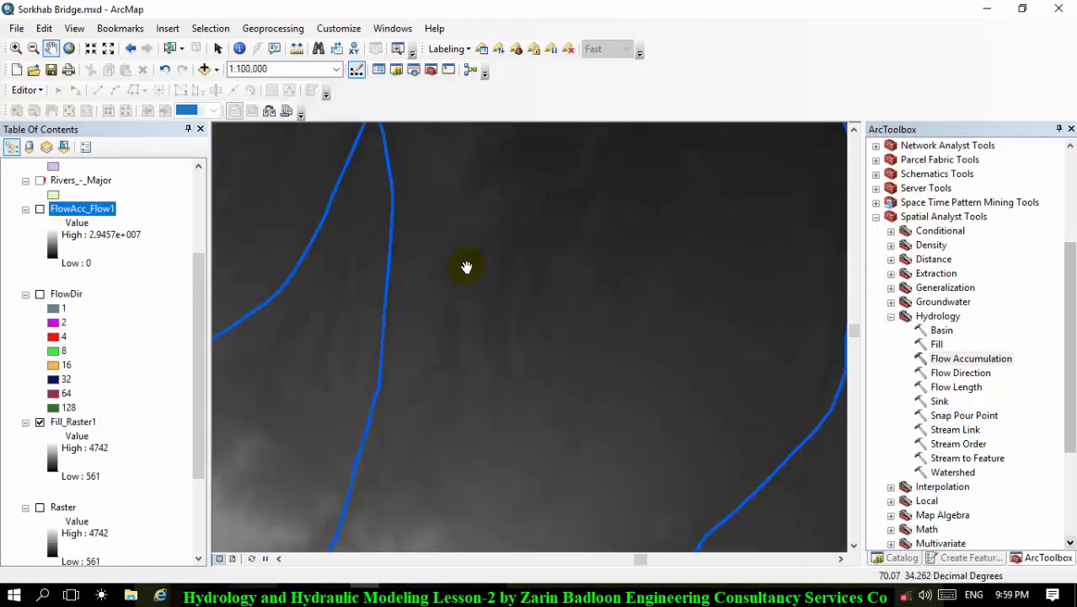
left_click_drag(512, 368, 513, 226)
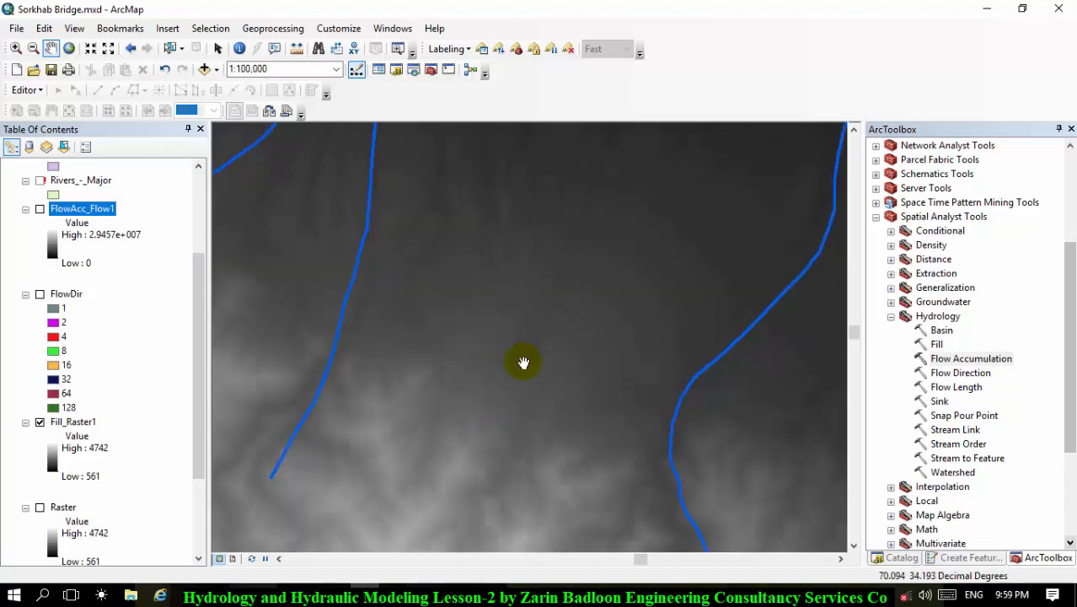
left_click_drag(523, 370, 564, 164)
scroll(478, 382, "up", 1)
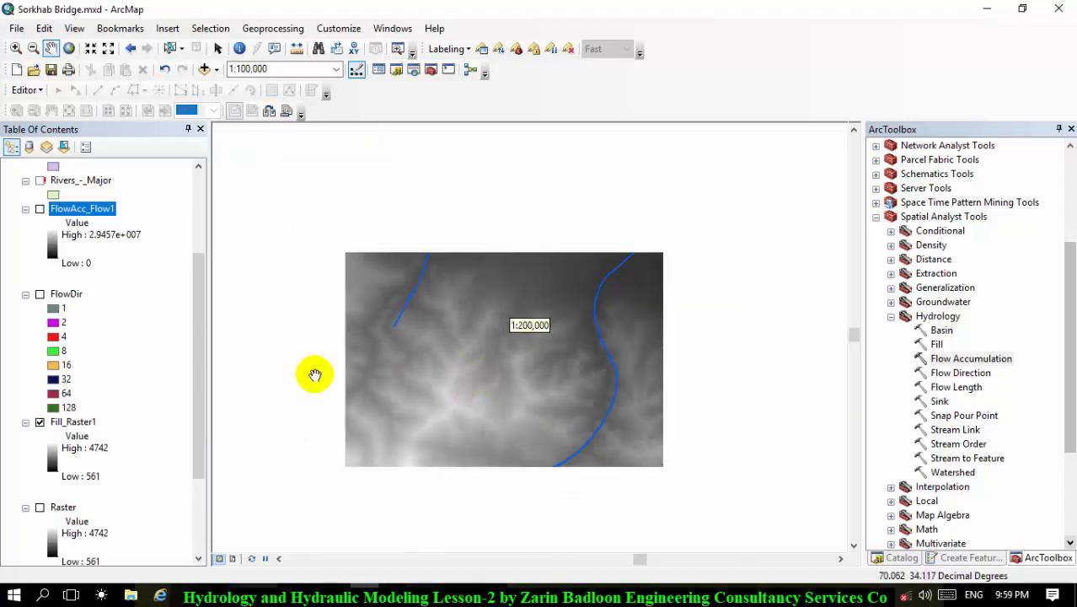
left_click(39, 210)
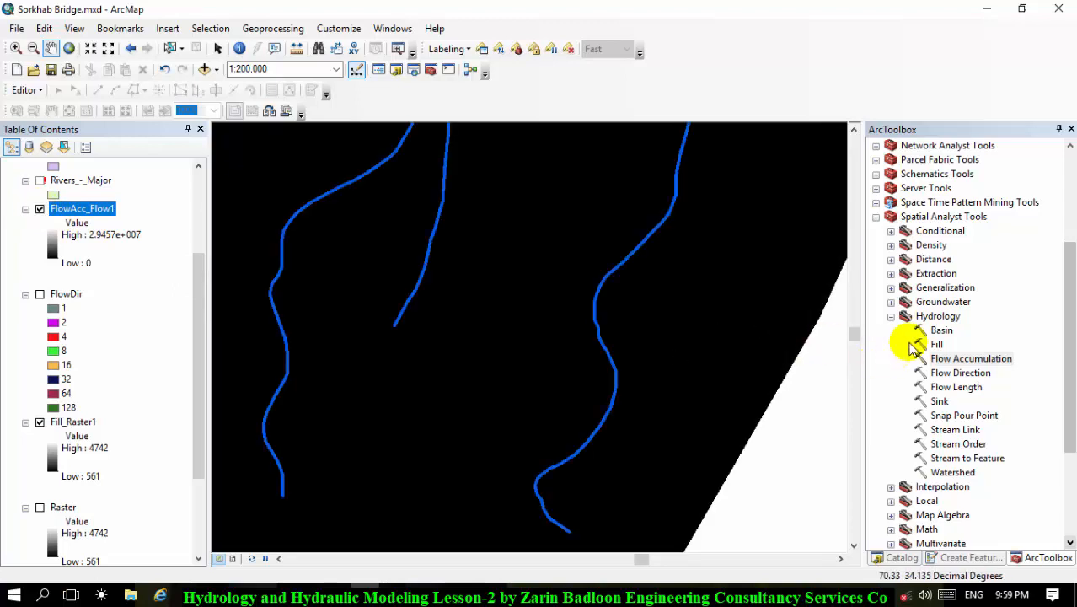
- Open the Raster Calculator from the Spatial Analyst Map Algebra tools
scroll(902, 326, "down", 2)
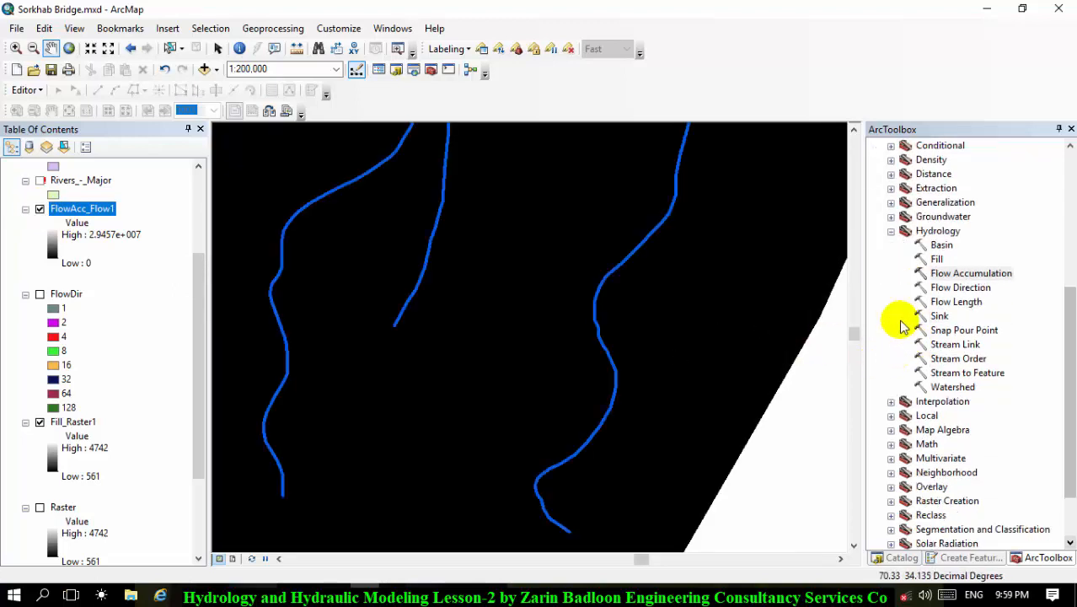
scroll(901, 325, "up", 1)
scroll(902, 326, "down", 1)
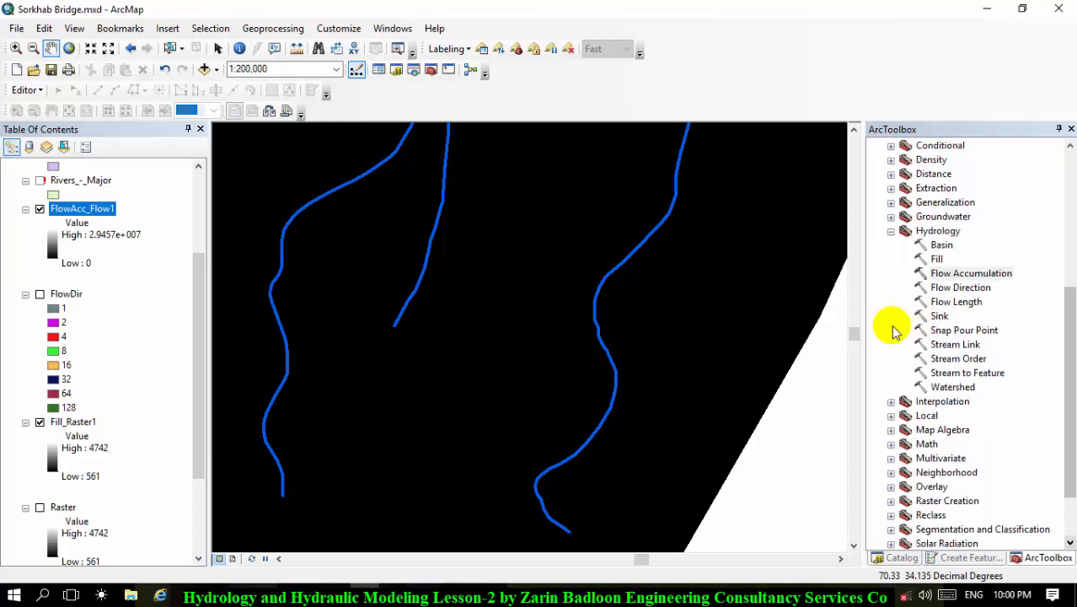
scroll(899, 331, "down", 1)
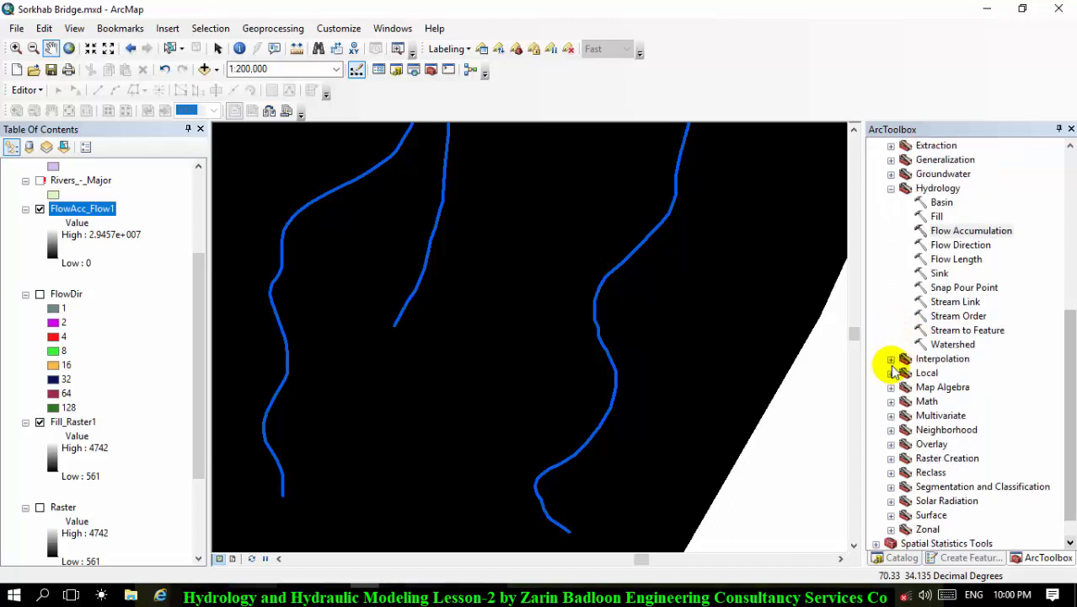
left_click(890, 360)
left_click(890, 359)
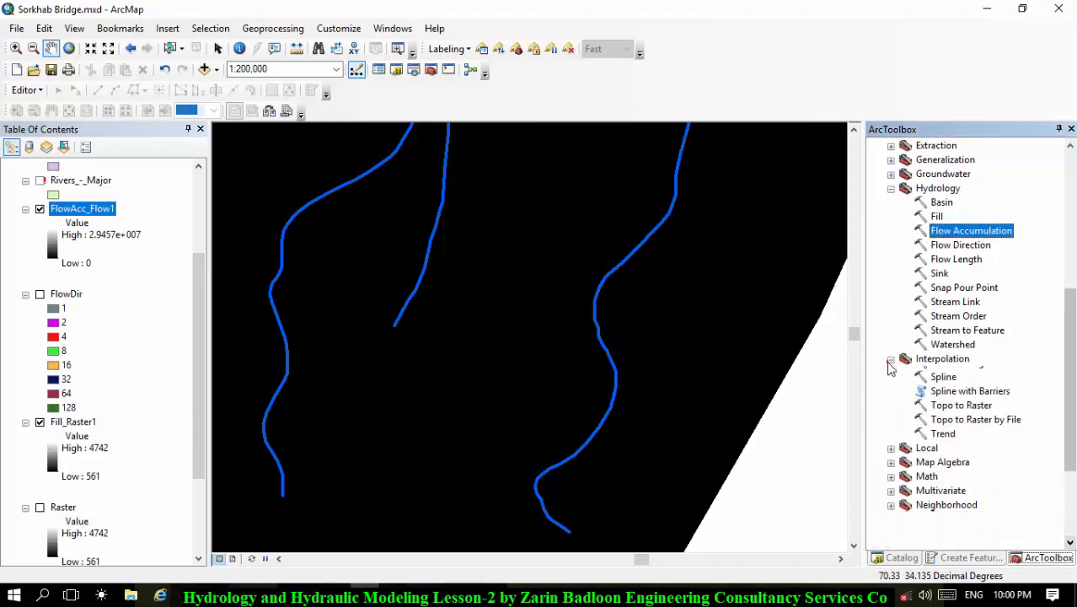
left_click(891, 388)
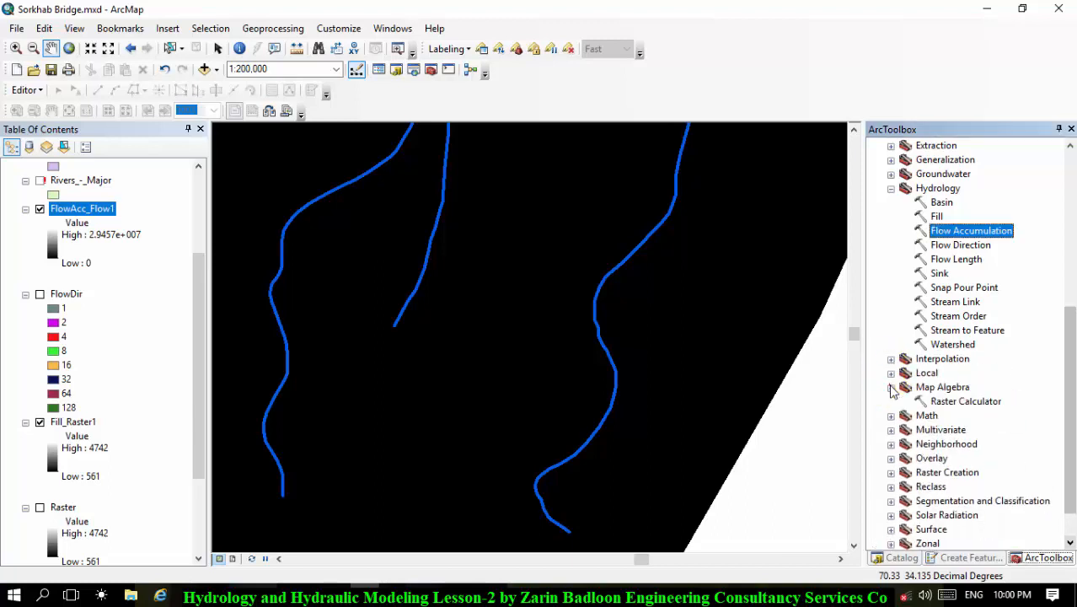
double_click(957, 405)
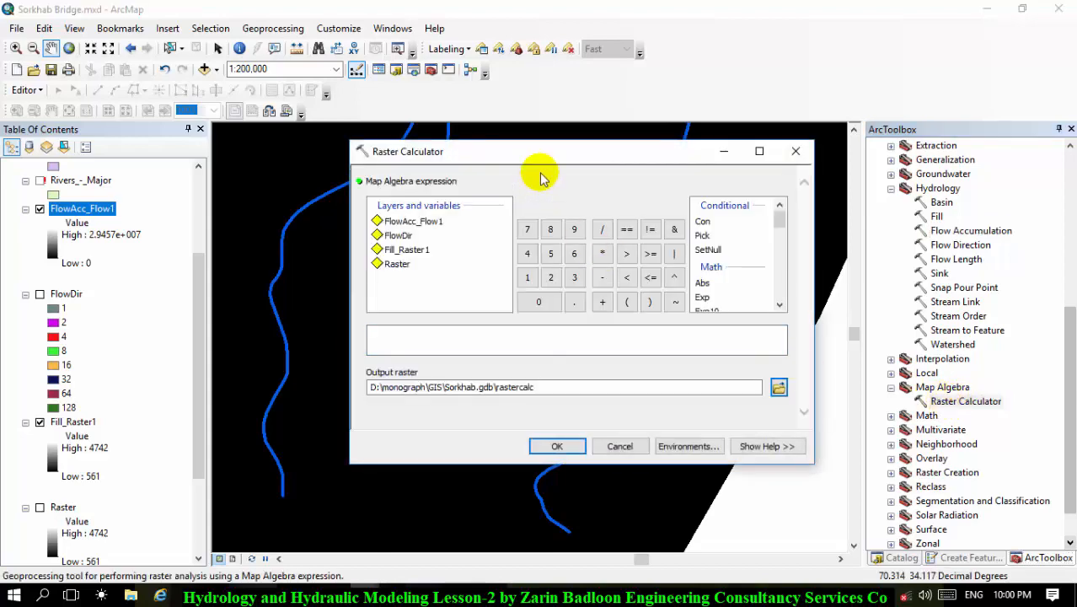
left_click_drag(540, 162, 756, 112)
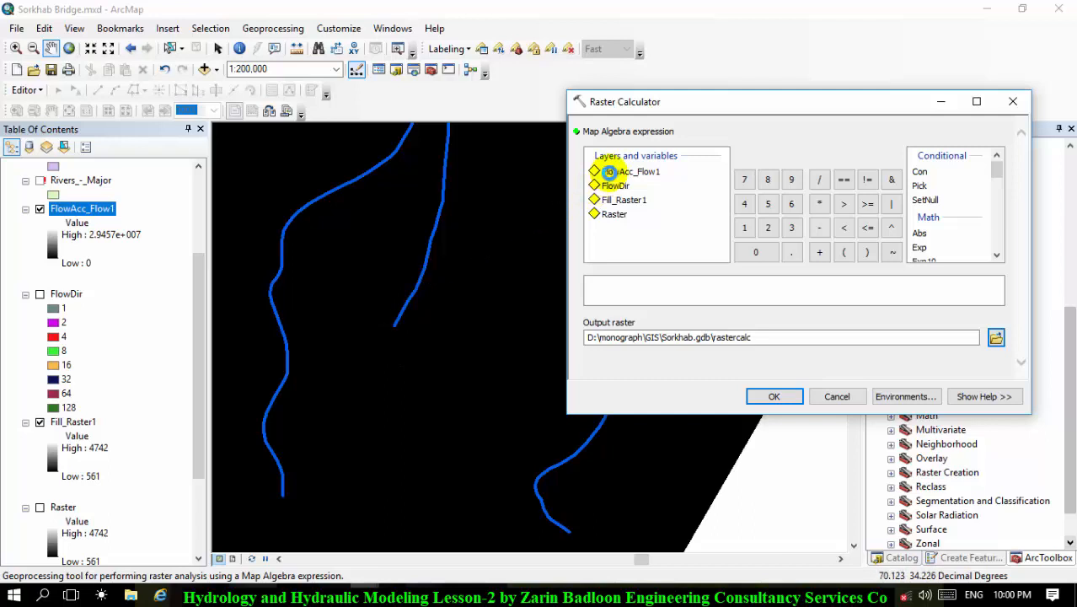
- Calculate the raster expression "FlowAcc_Flow1" > 1000, saving the output as rastercalc in Sorkhab.gdb
left_click(609, 171)
left_click(902, 290)
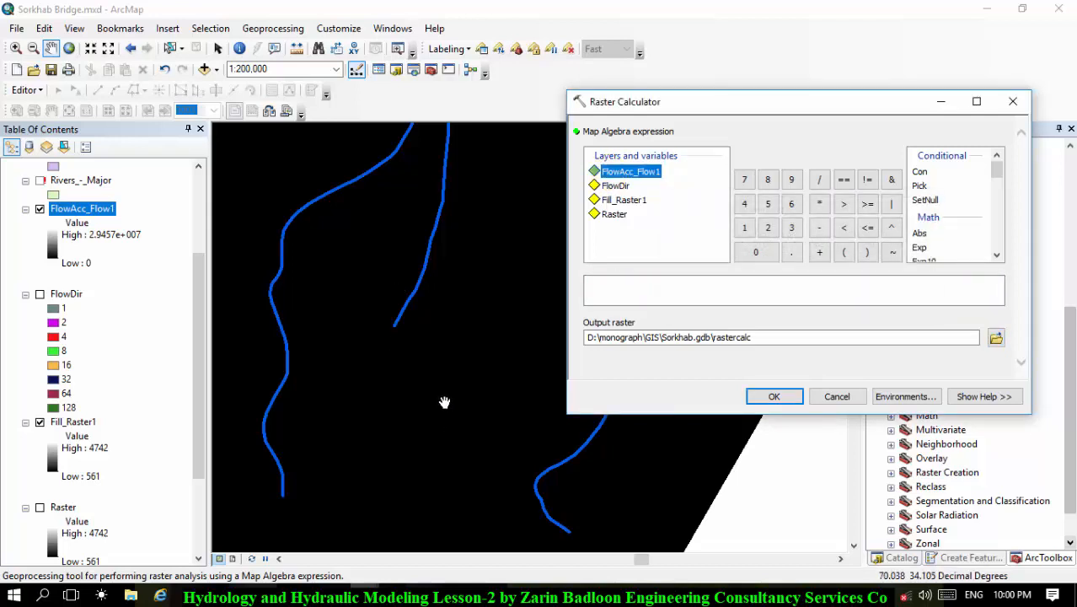
double_click(624, 171)
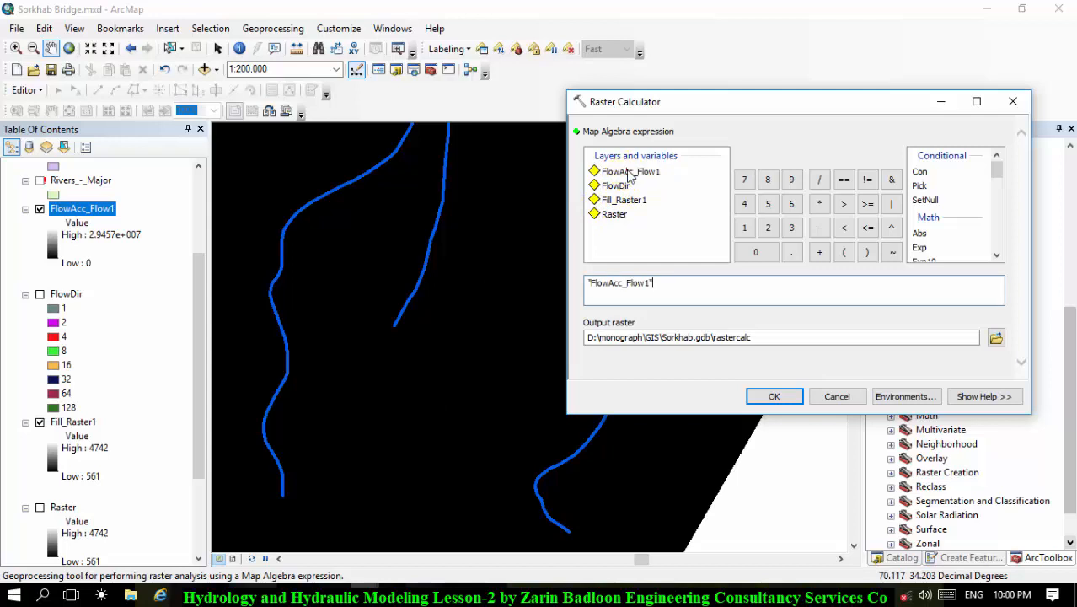
left_click(690, 284)
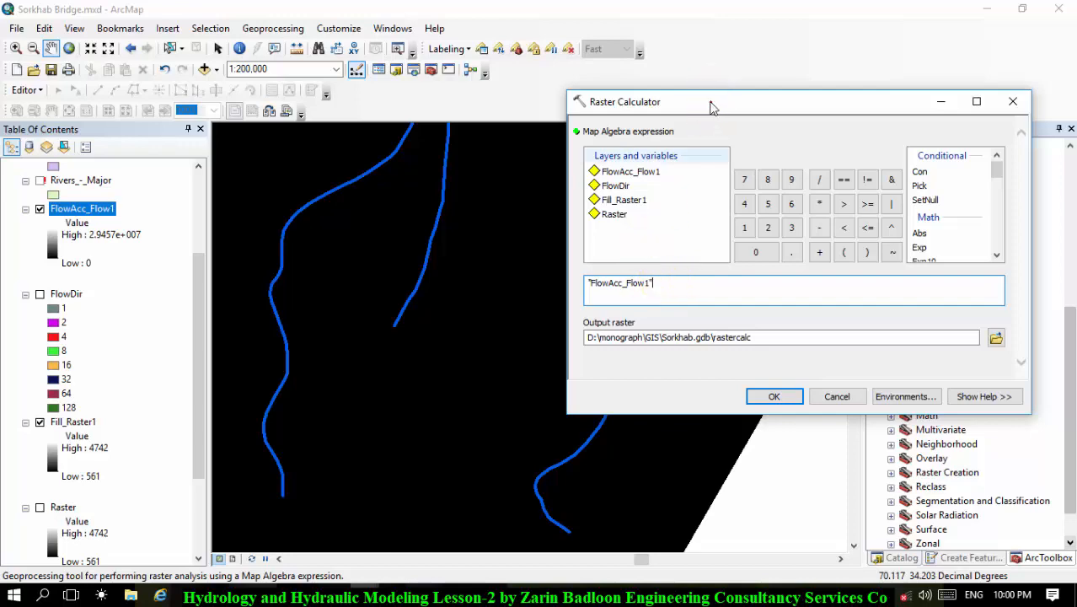
left_click_drag(711, 104, 556, 120)
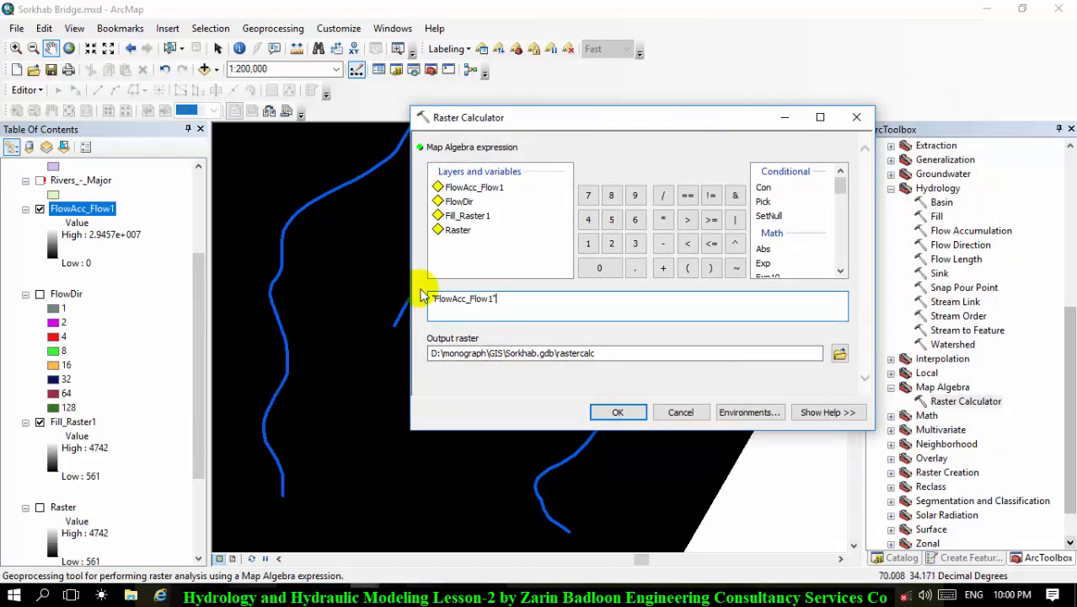
left_click(687, 219)
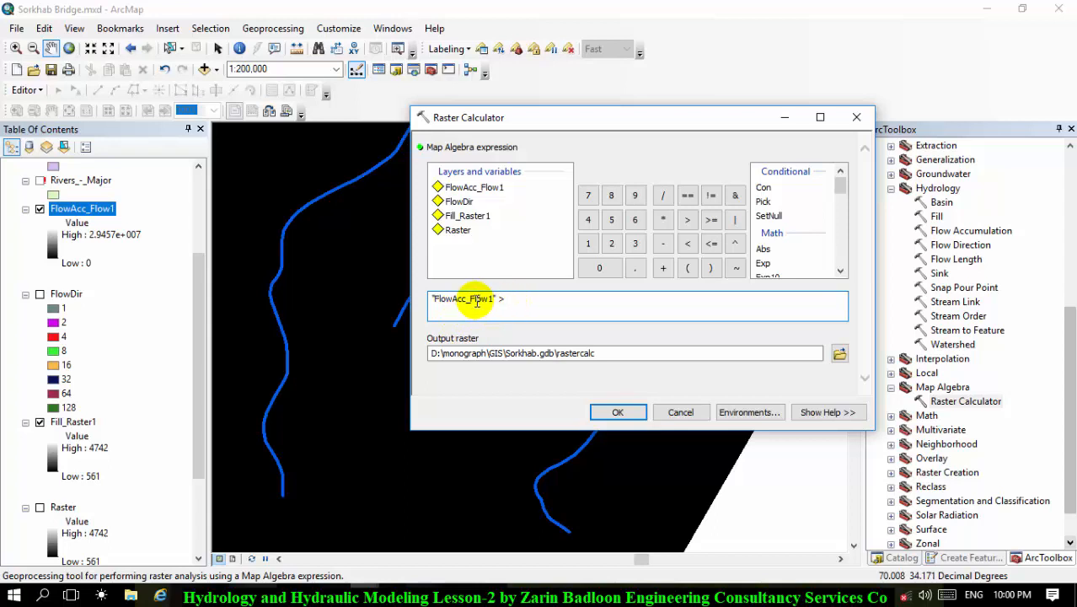
double_click(599, 267)
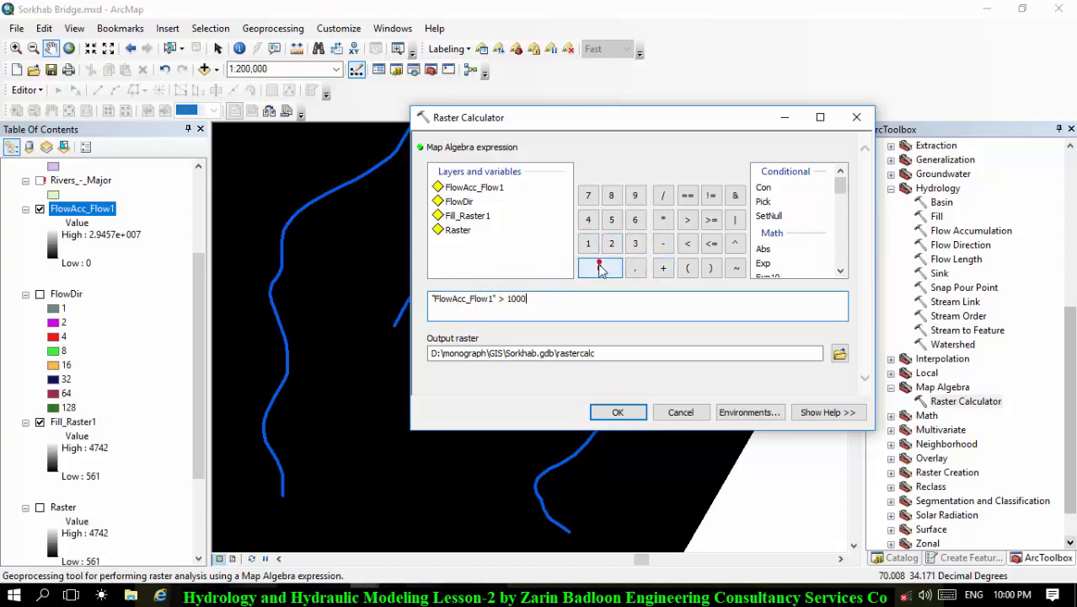
left_click(539, 306)
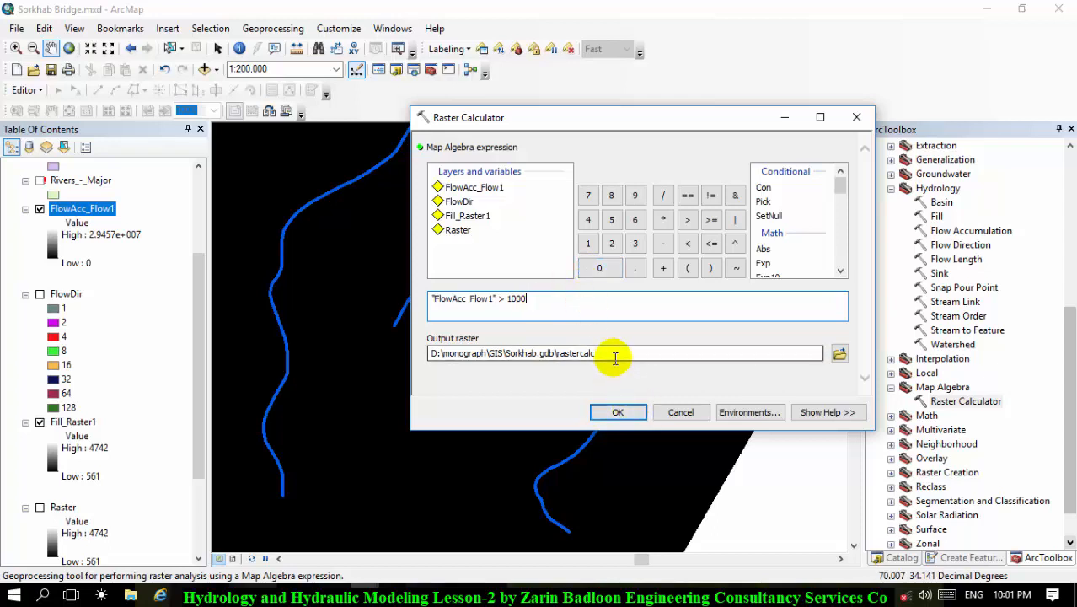
left_click(617, 412)
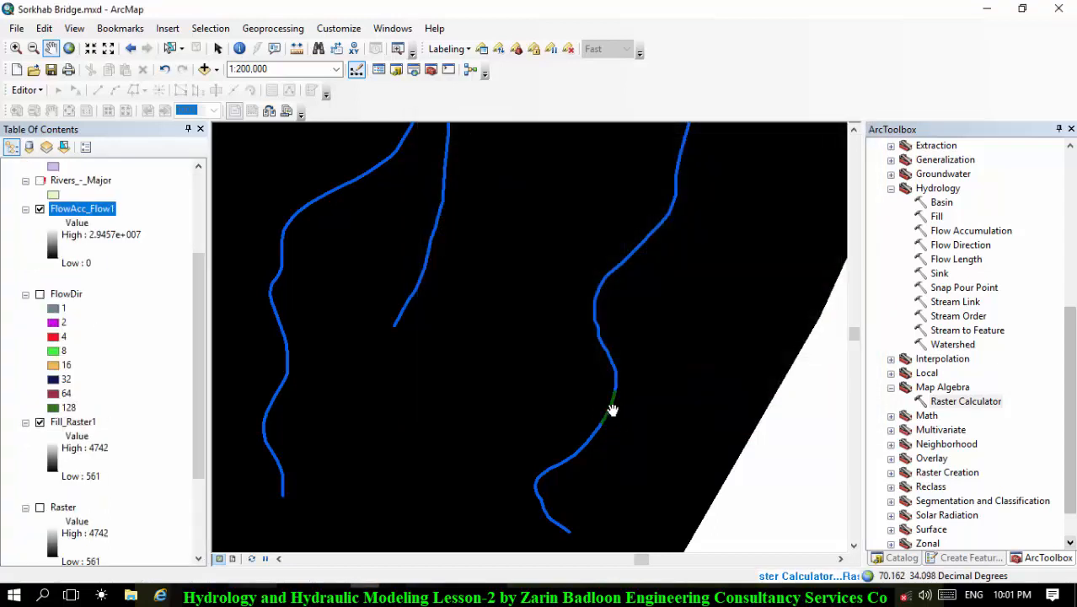
- Examine the rastercalc stream network between the southern tributaries, including where its branches meet
scroll(98, 244, "up", 4)
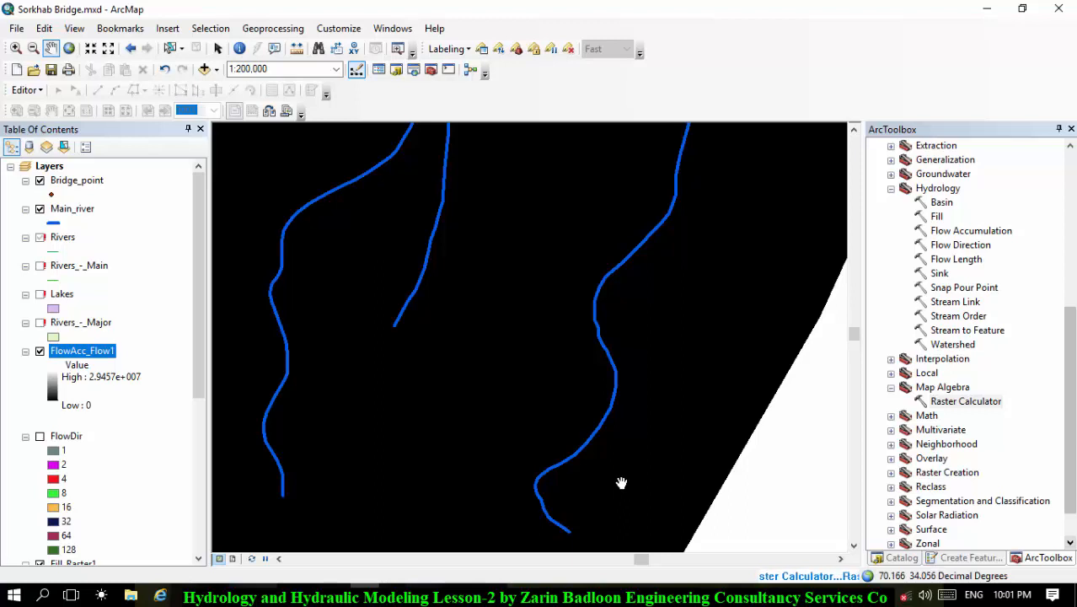
scroll(621, 482, "up", 1)
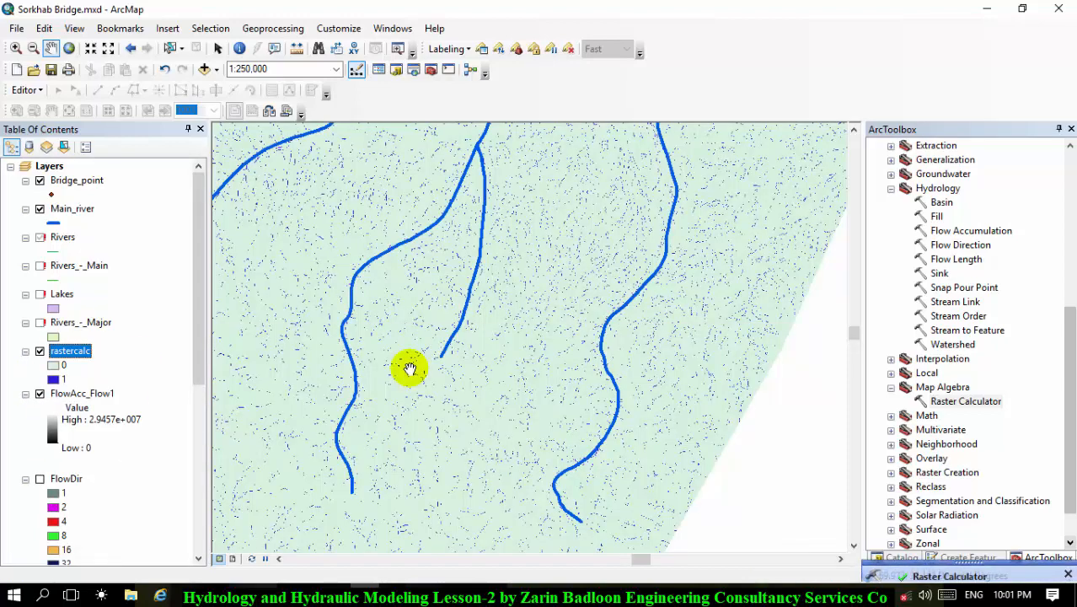
scroll(362, 333, "up", 3)
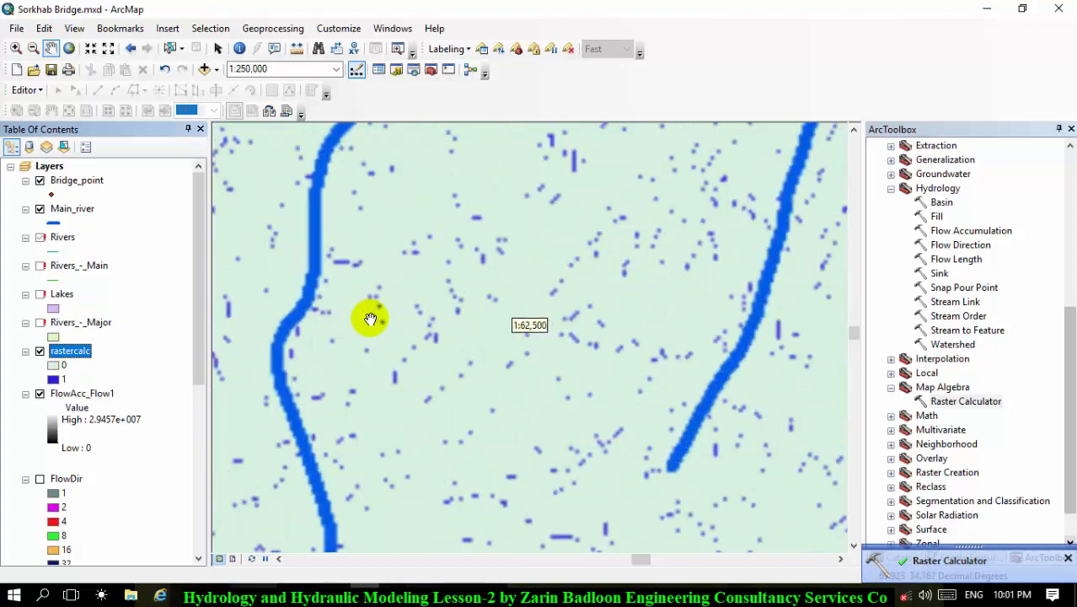
scroll(351, 296, "up", 2)
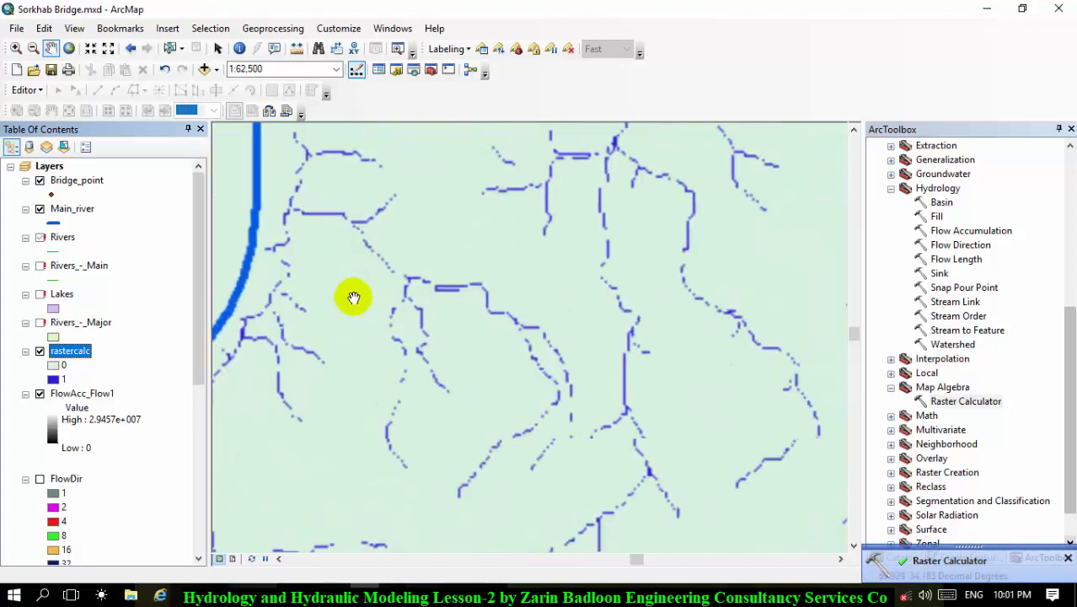
left_click_drag(356, 300, 541, 301)
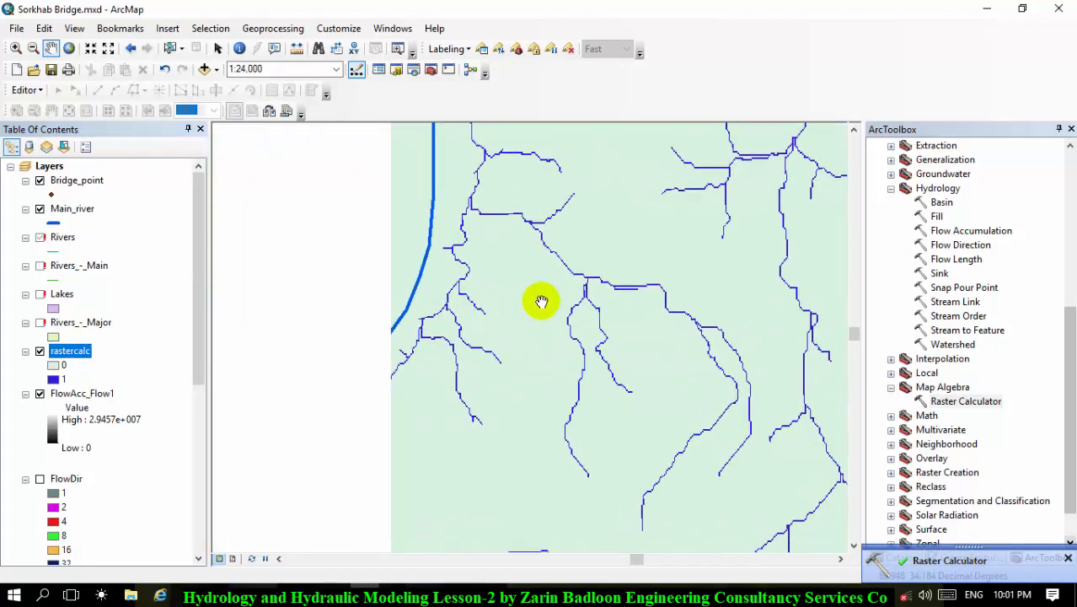
scroll(566, 324, "up", 1)
scroll(566, 325, "up", 2)
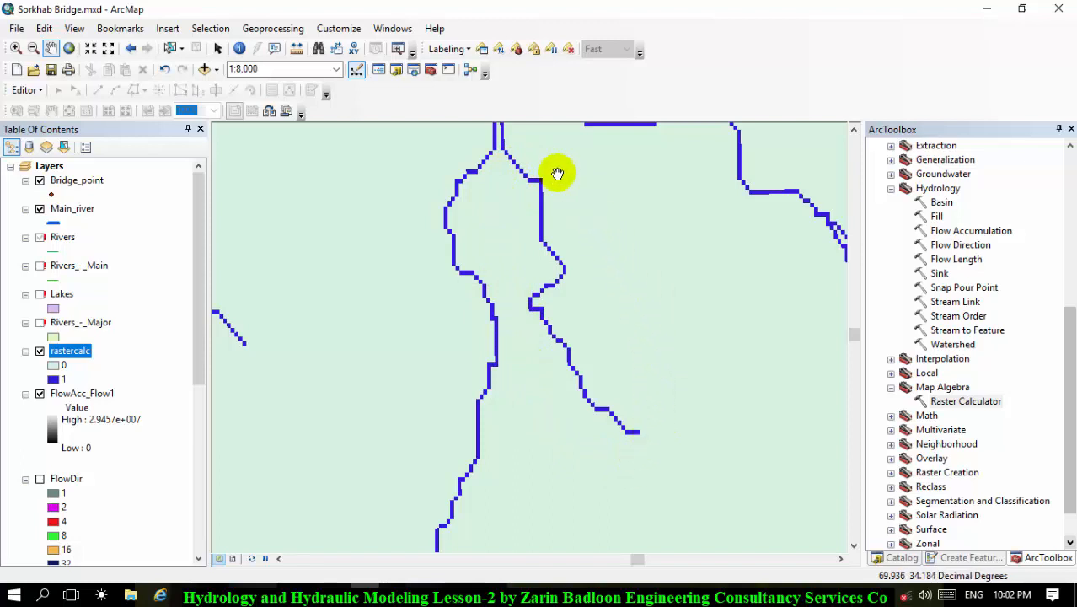
left_click_drag(556, 174, 535, 211)
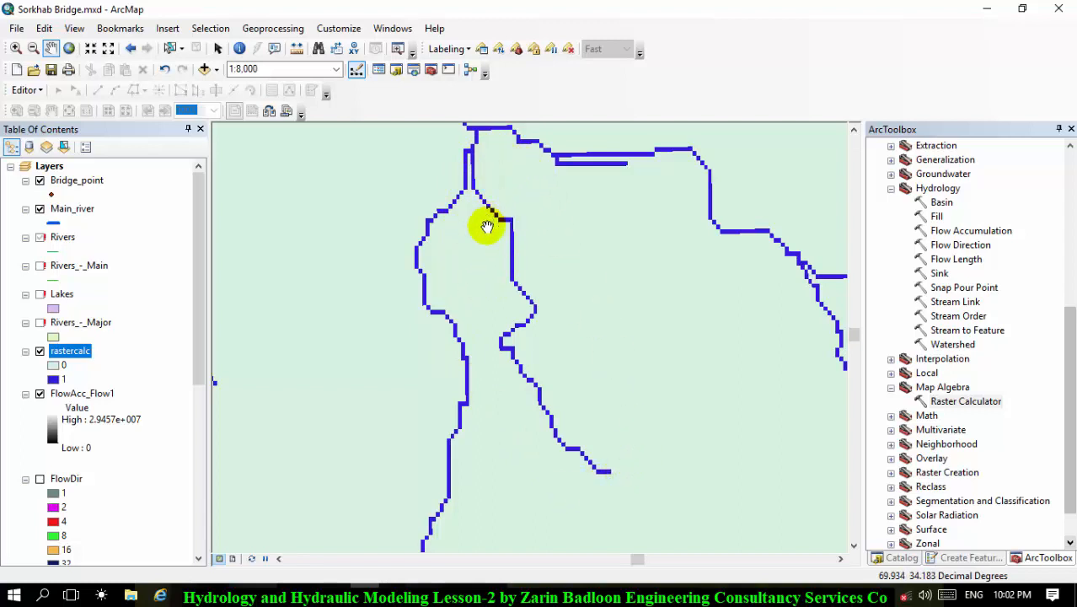
scroll(485, 228, "down", 2)
scroll(485, 227, "up", 1)
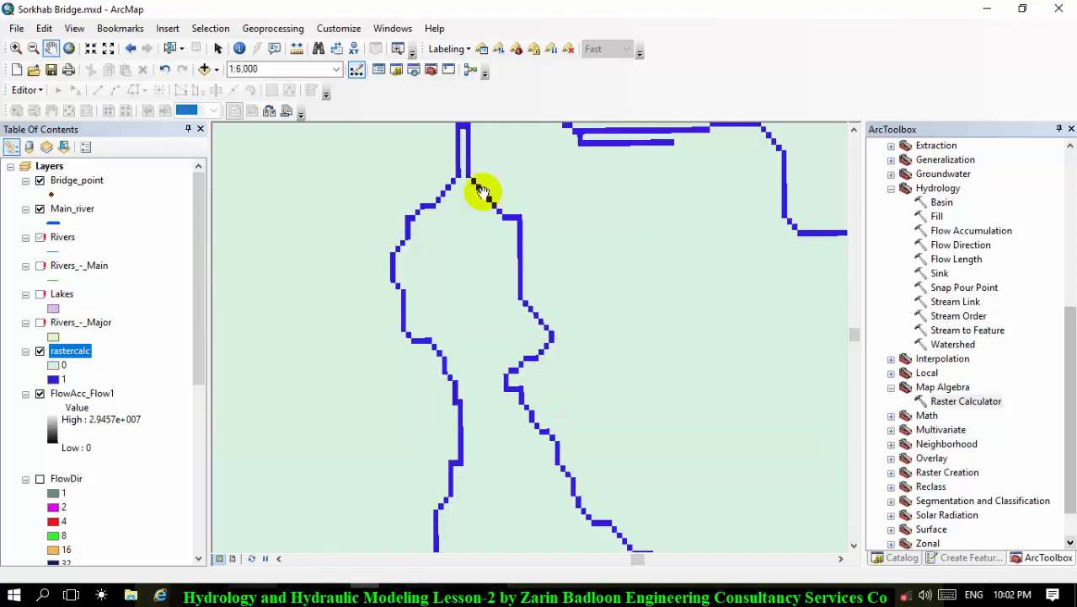
scroll(497, 187, "up", 2)
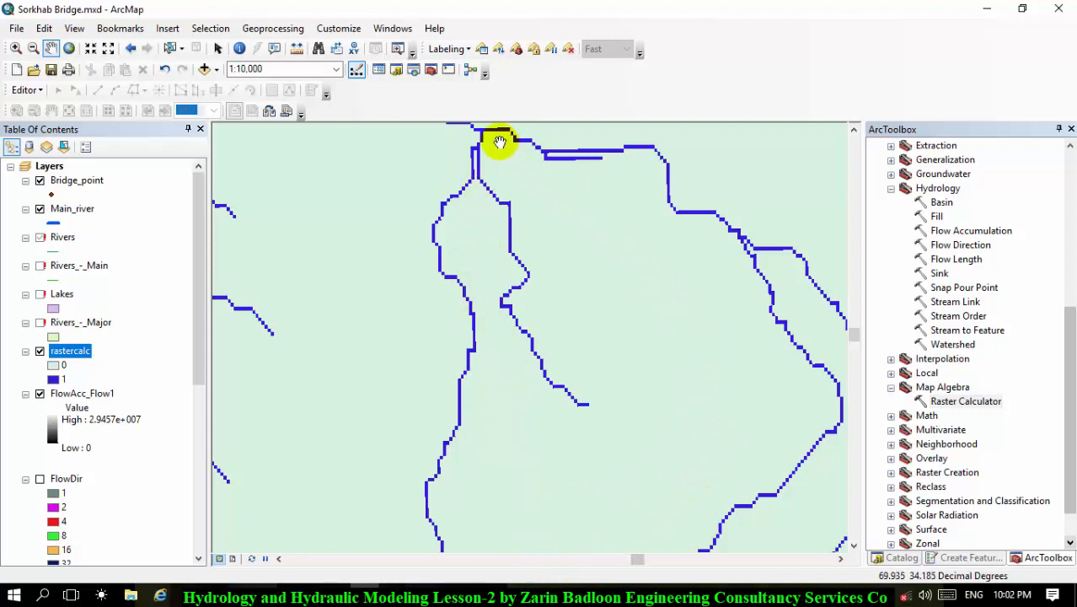
scroll(513, 162, "up", 2)
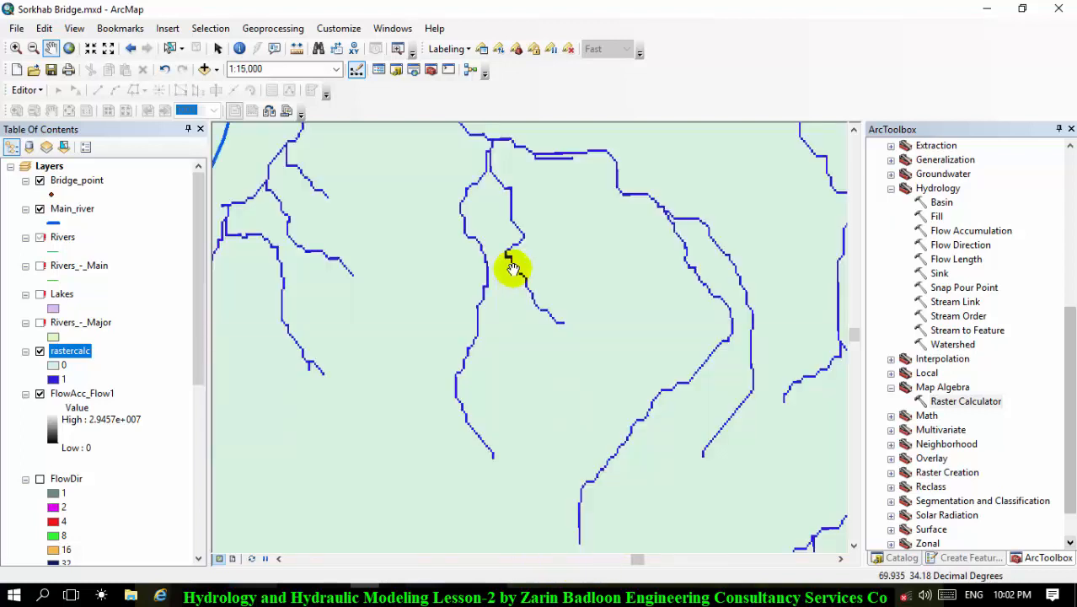
- Examine the upstream ends of the rastercalc streams and their pattern along the main river confluences
left_click_drag(454, 288, 546, 176)
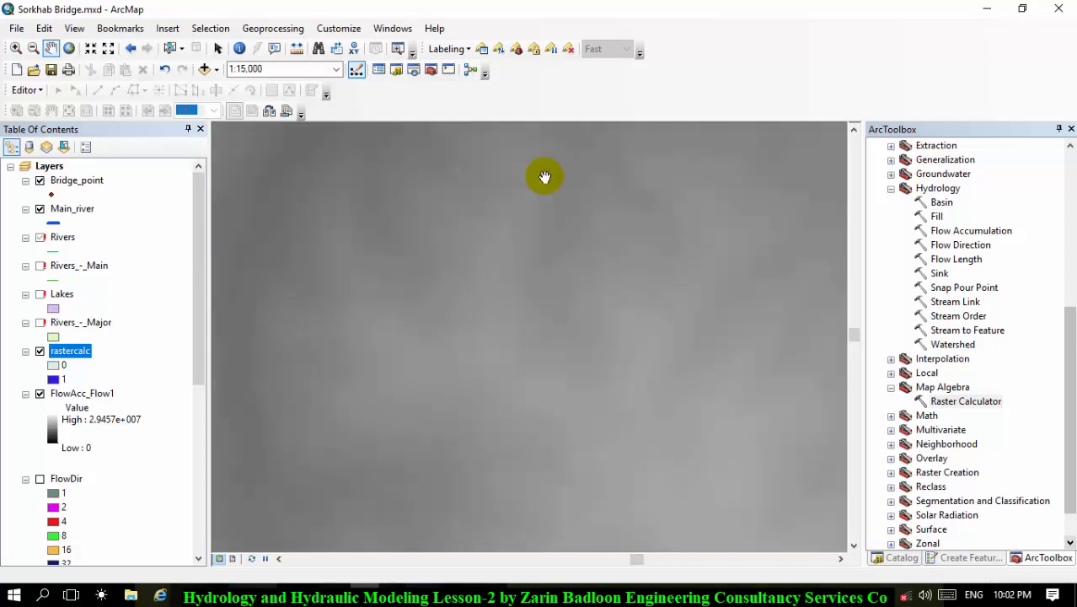
scroll(645, 273, "down", 3)
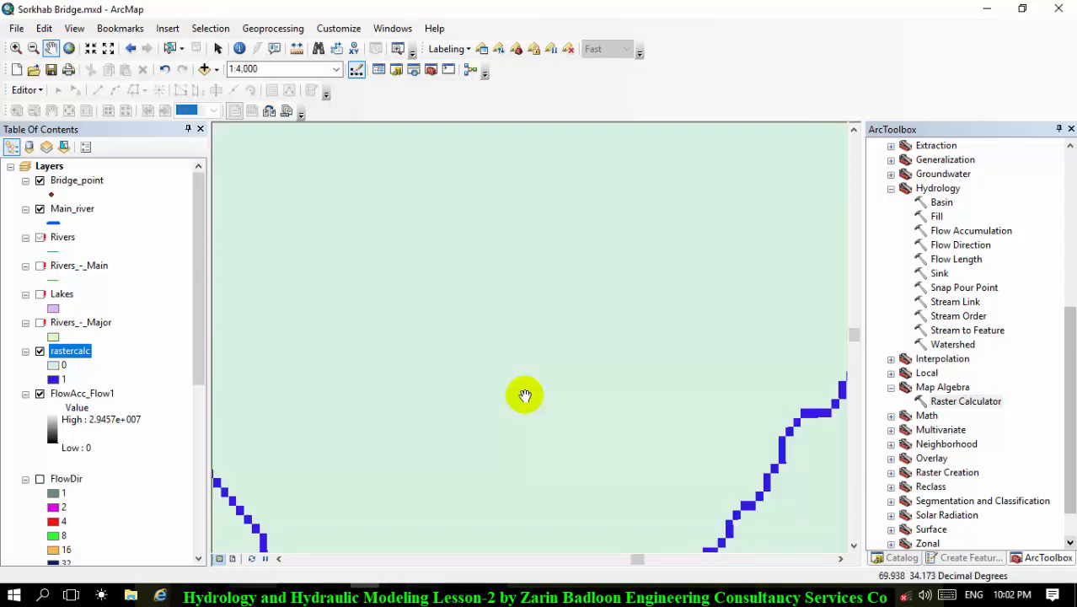
scroll(525, 394, "up", 2)
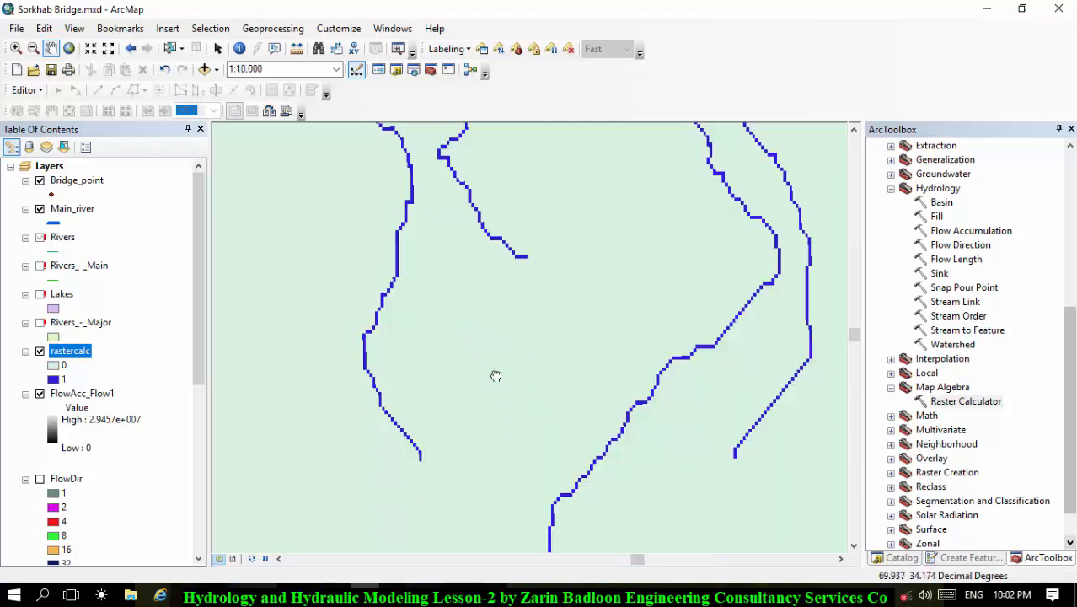
left_click_drag(496, 373, 608, 346)
scroll(596, 344, "up", 1)
scroll(577, 331, "up", 2)
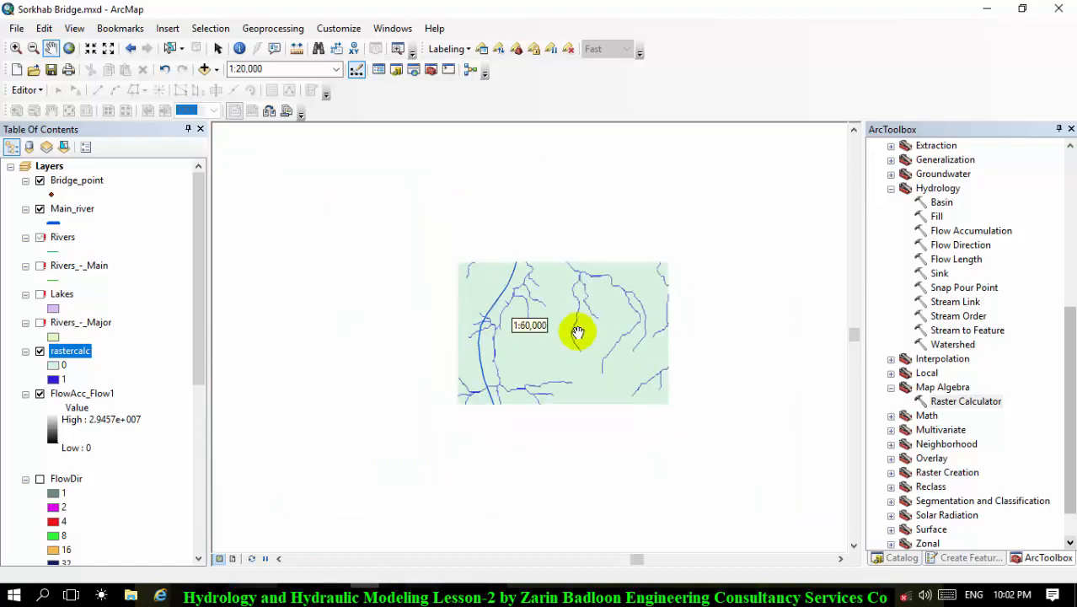
scroll(519, 371, "up", 1)
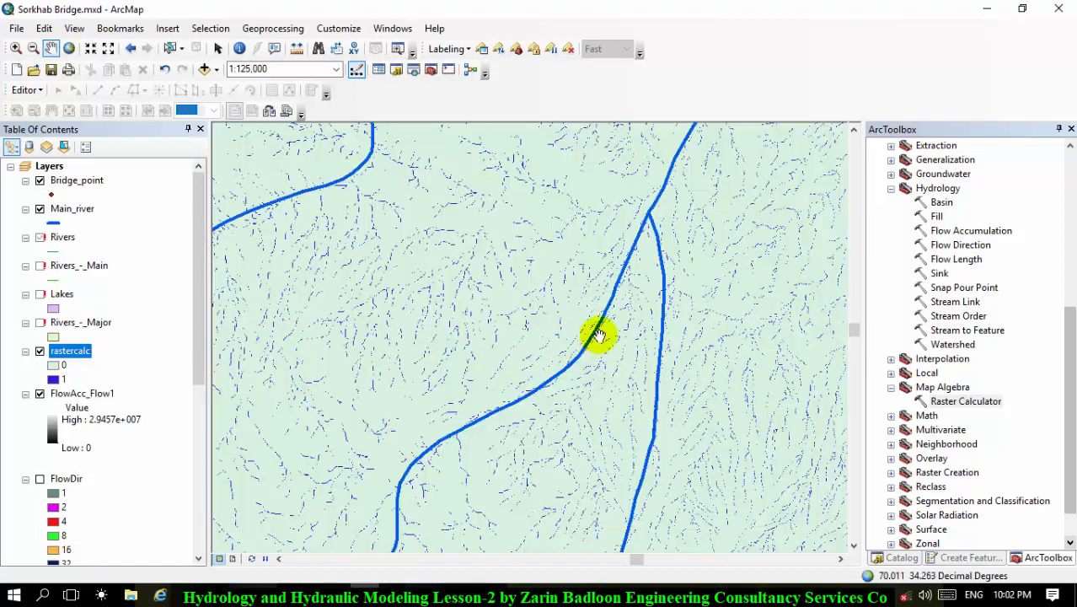
left_click_drag(607, 177, 524, 377)
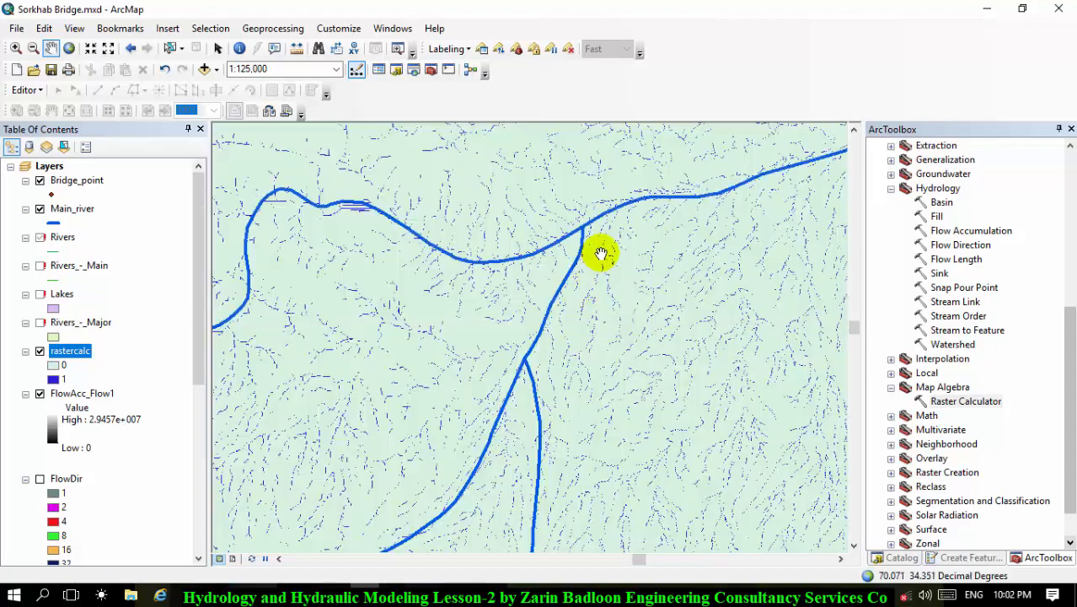
left_click_drag(598, 251, 502, 396)
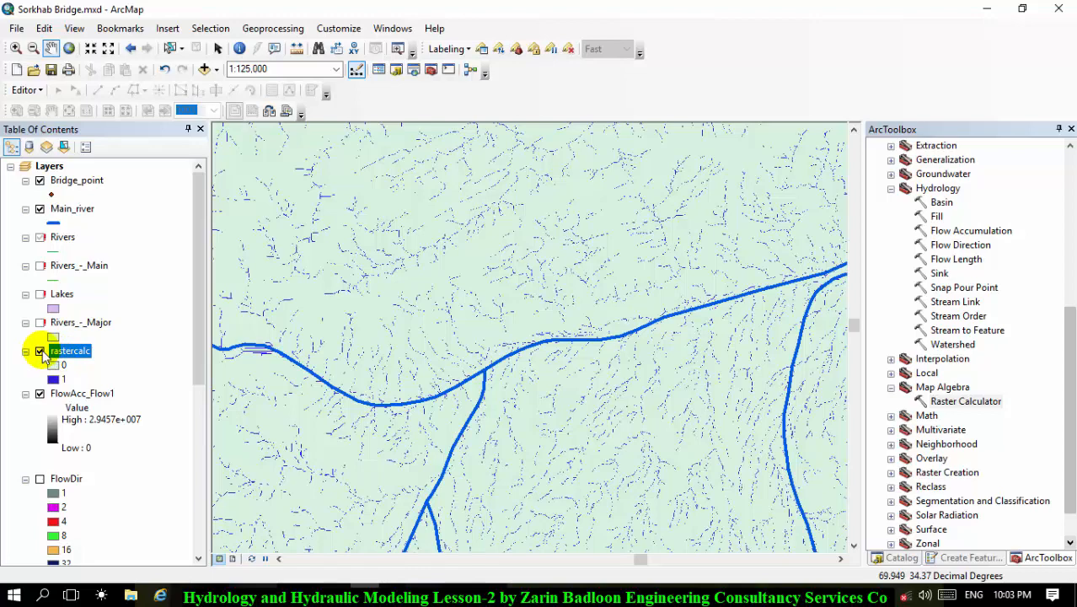
- Compare rastercalc with FlowAcc_Flow1 along the main river by temporarily hiding rastercalc, and restore it
left_click(40, 352)
left_click(40, 352)
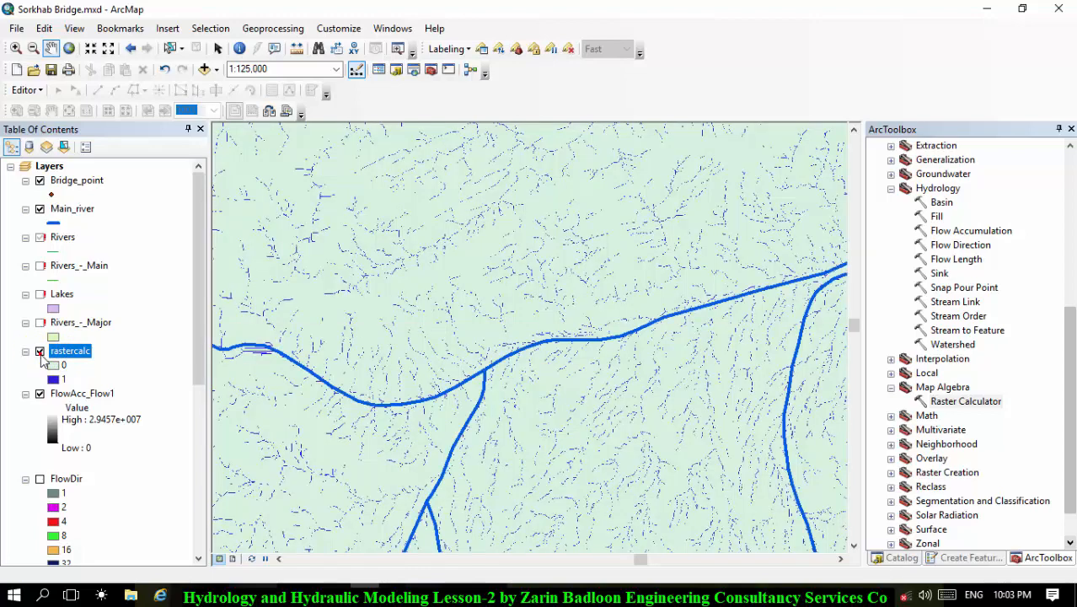
left_click(40, 351)
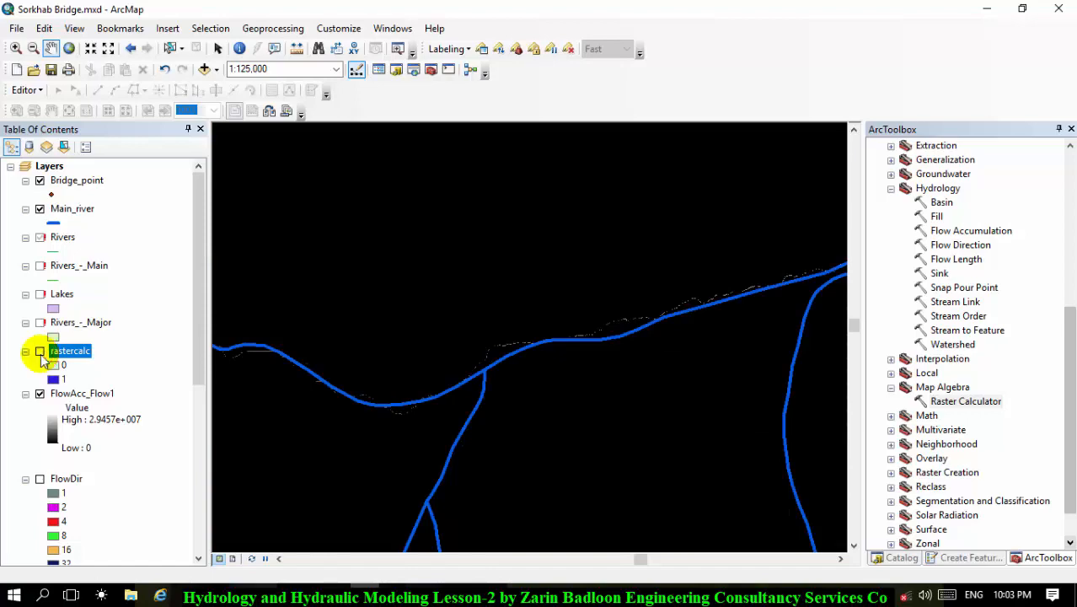
left_click(39, 351)
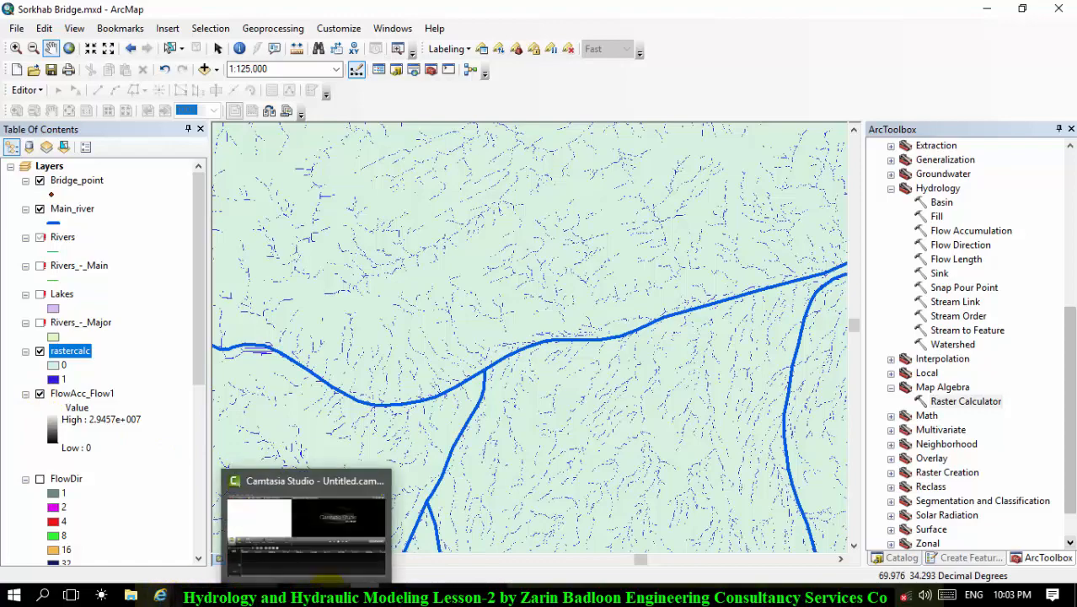
mouse_move(336, 594)
mouse_move(360, 549)
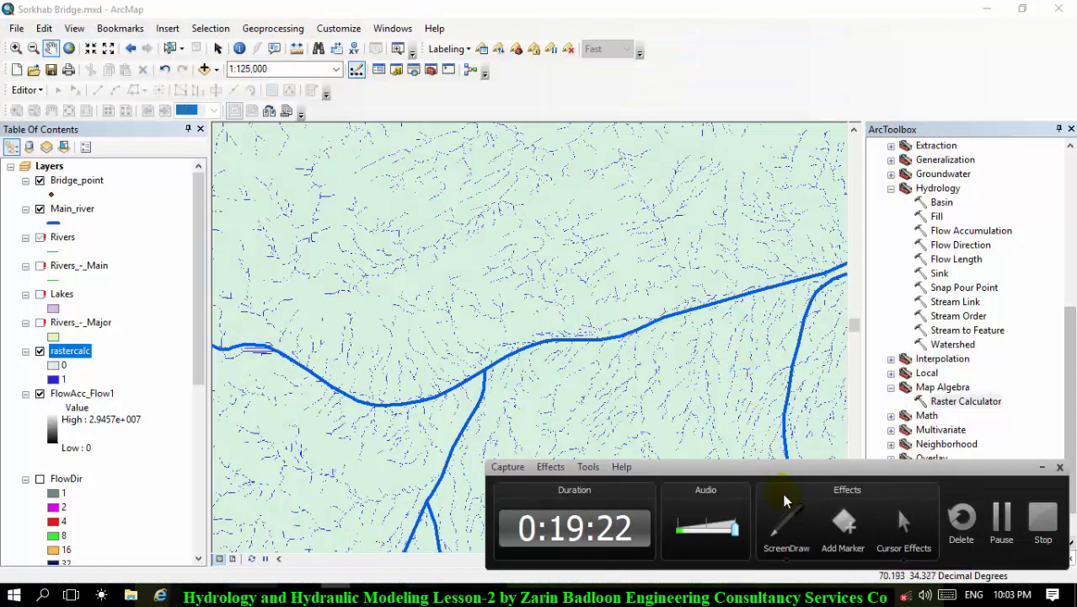
left_click(784, 506)
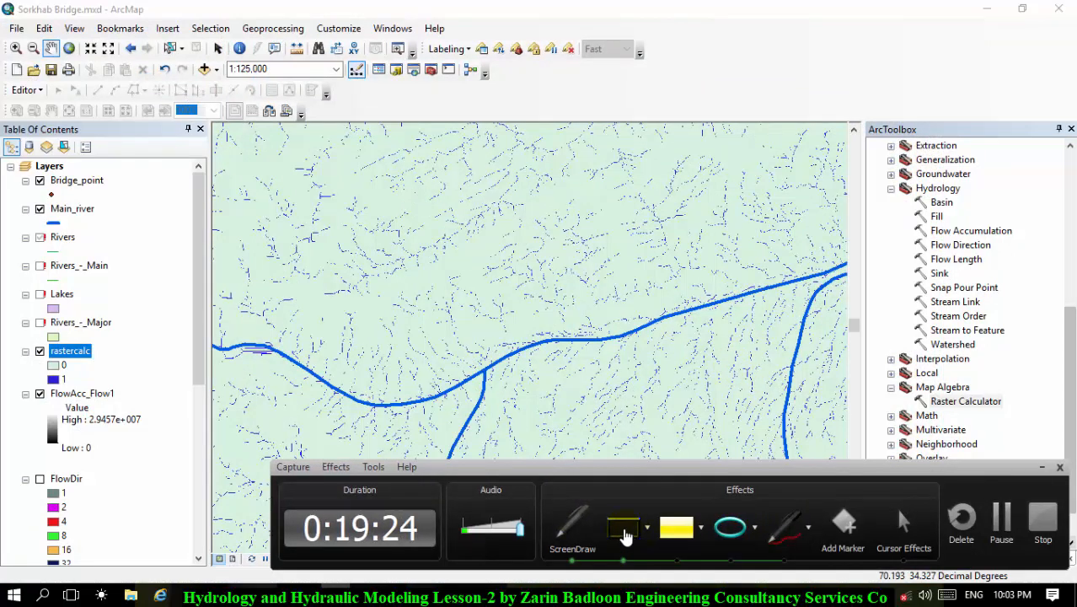
left_click(621, 527)
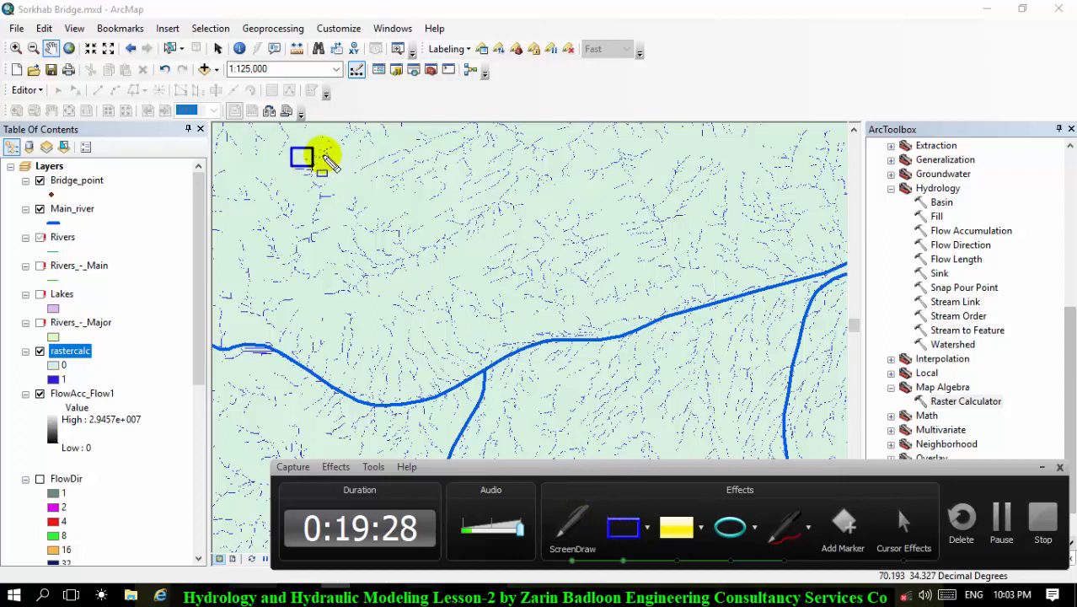
left_click_drag(324, 165, 329, 167)
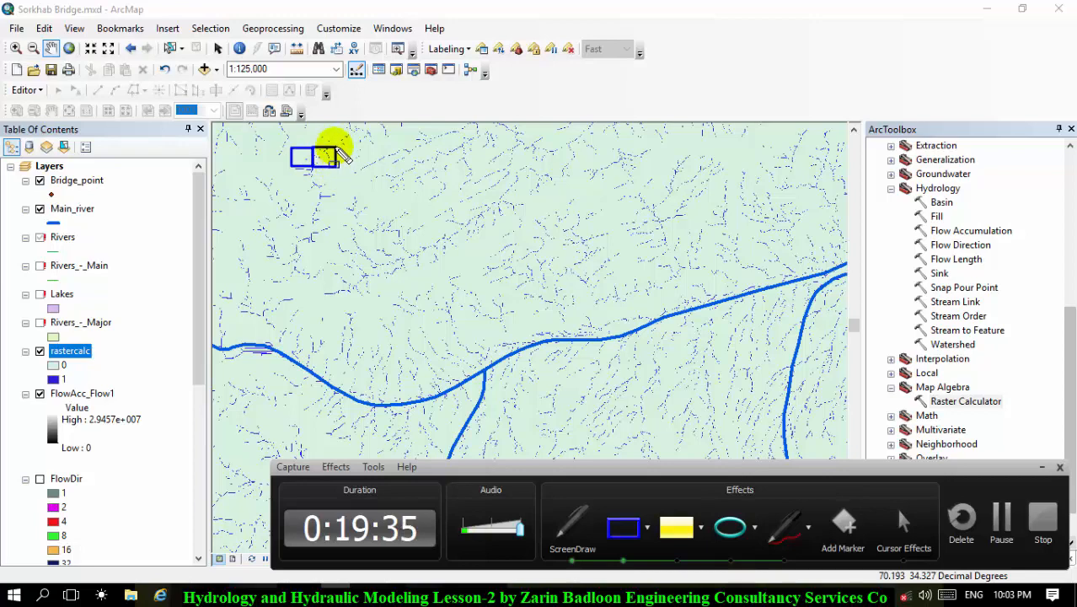
left_click_drag(339, 154, 361, 173)
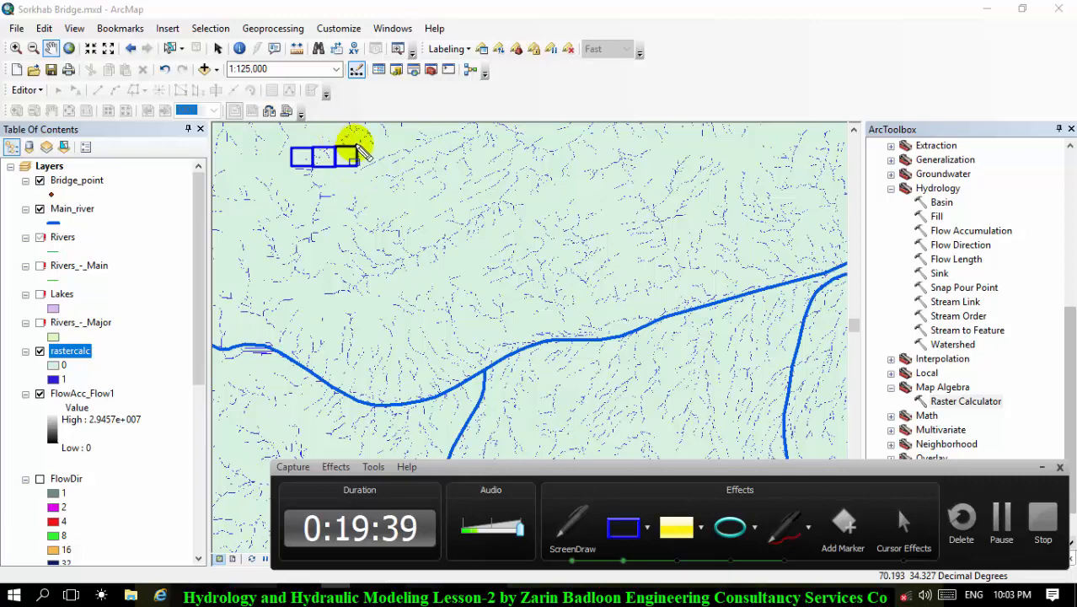
mouse_move(359, 147)
left_mouse_down()
mouse_move(380, 168)
mouse_move(399, 167)
left_mouse_up()
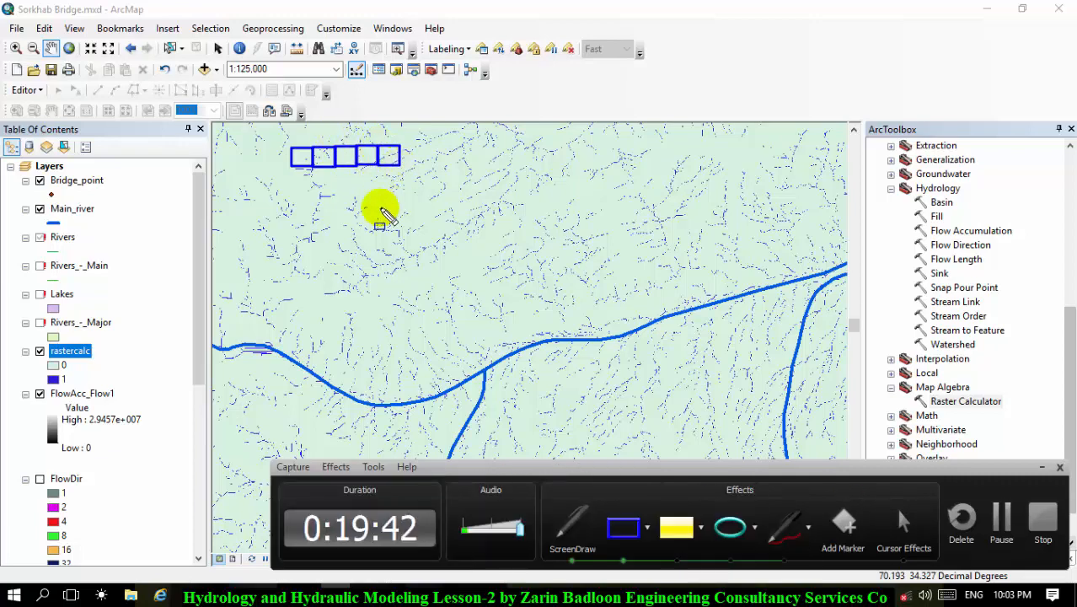
left_click(780, 523)
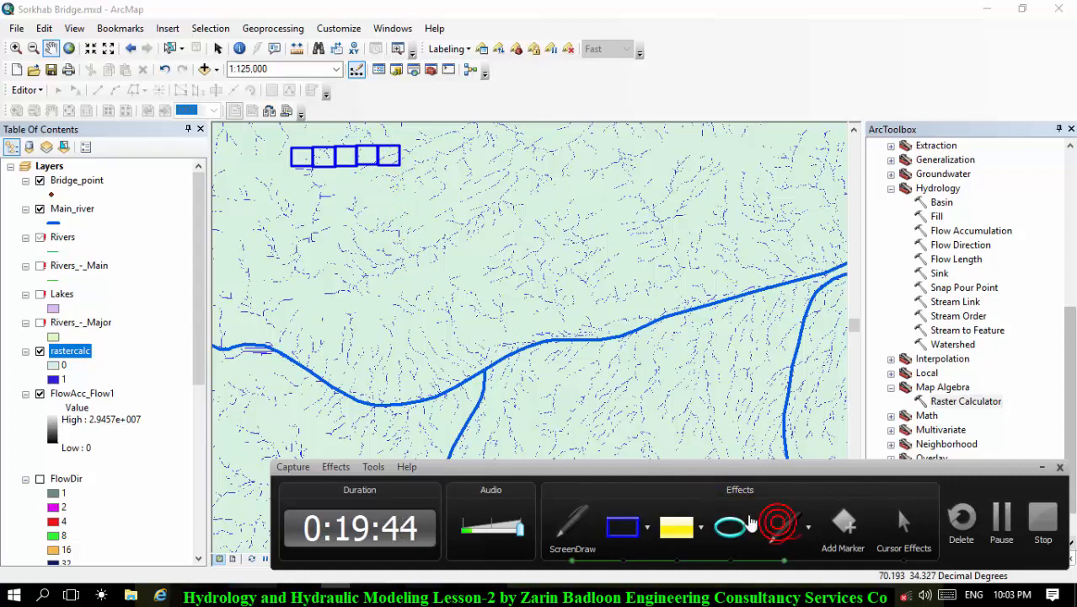
left_click_drag(276, 232, 428, 223)
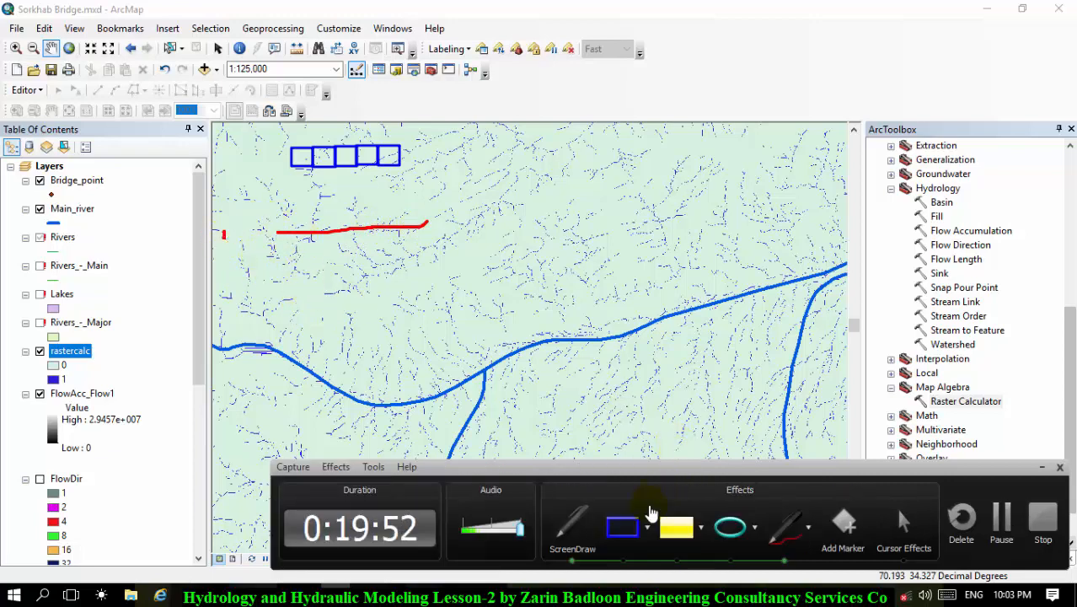
left_click(633, 524)
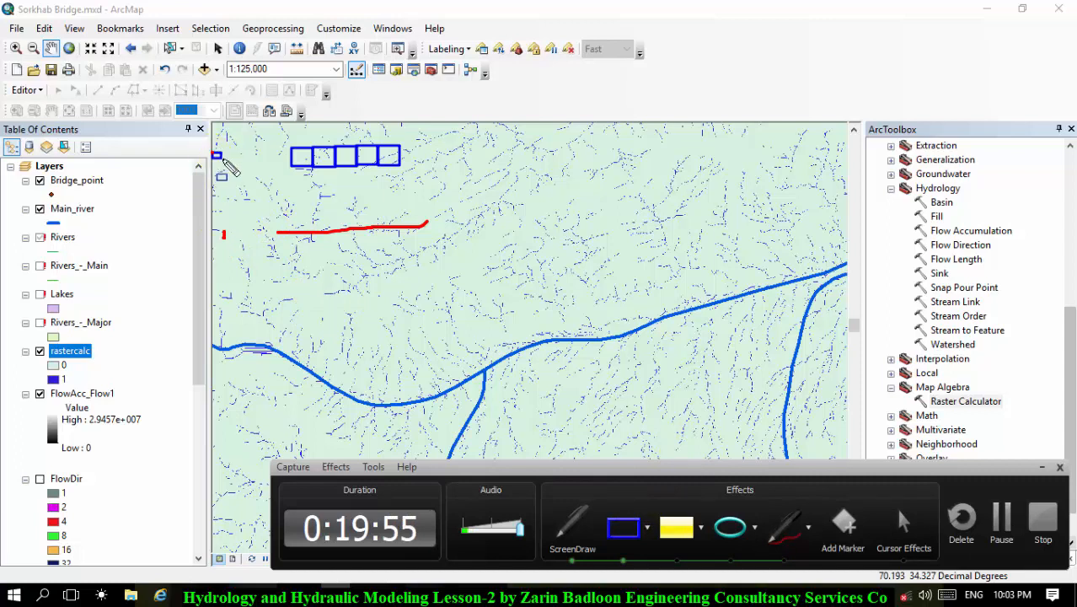
left_click_drag(212, 153, 240, 168)
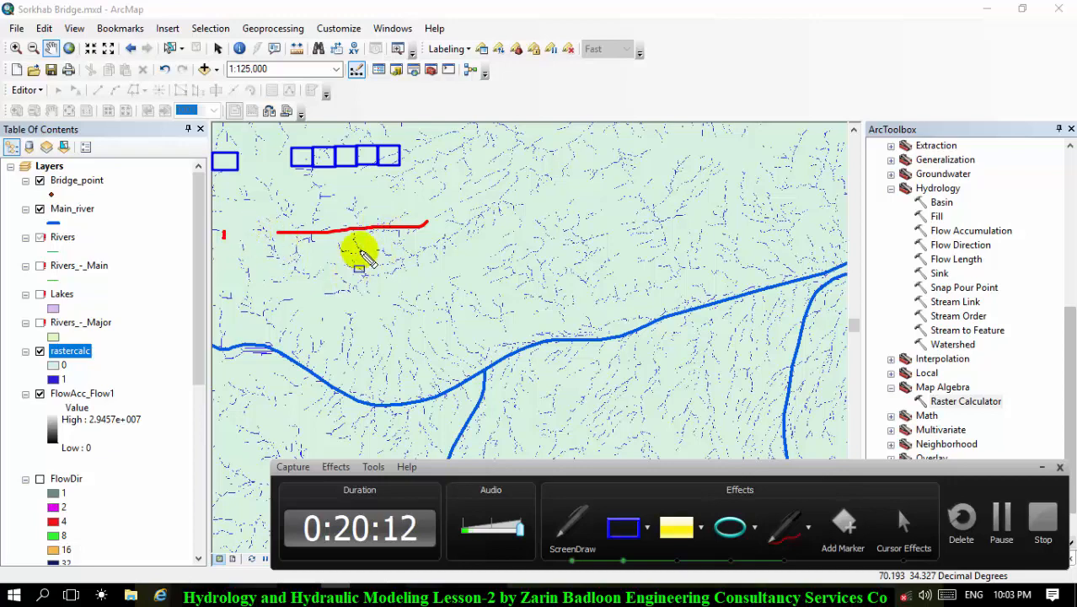
left_click(1042, 468)
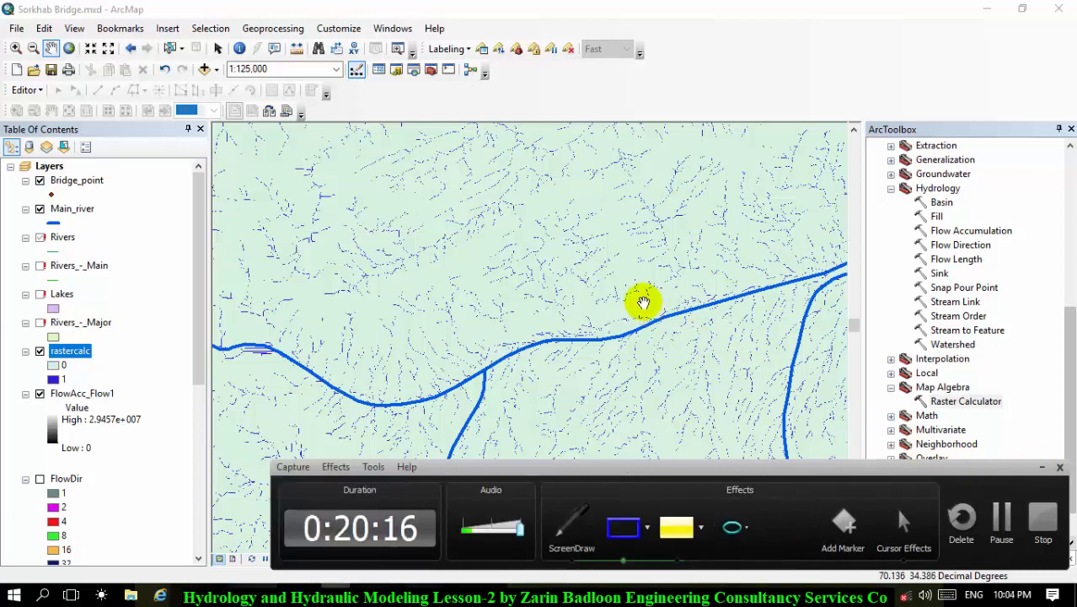
- Hide the FlowAcc_Flow1 and rastercalc layers to display the filled elevation raster around the eastern tributary's confluence with the main river
left_click_drag(486, 343, 467, 322)
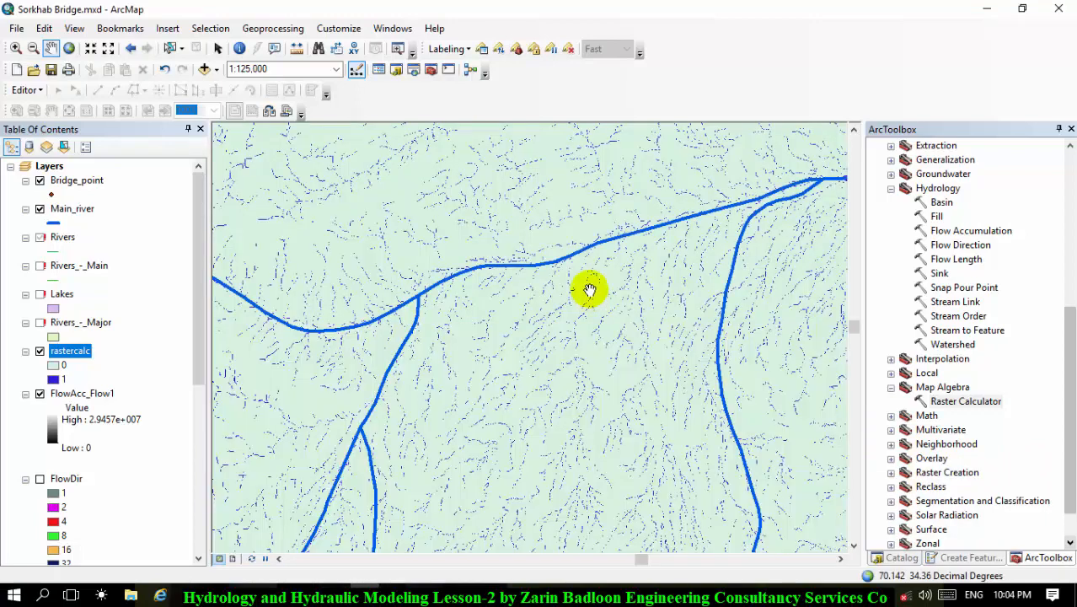
left_click_drag(589, 288, 384, 337)
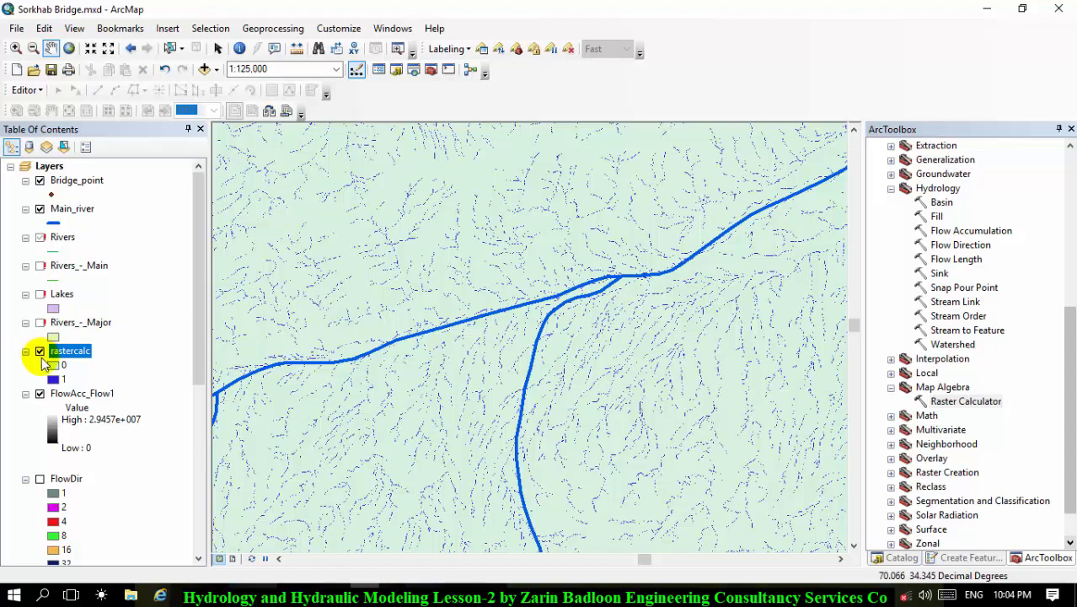
left_click(39, 393)
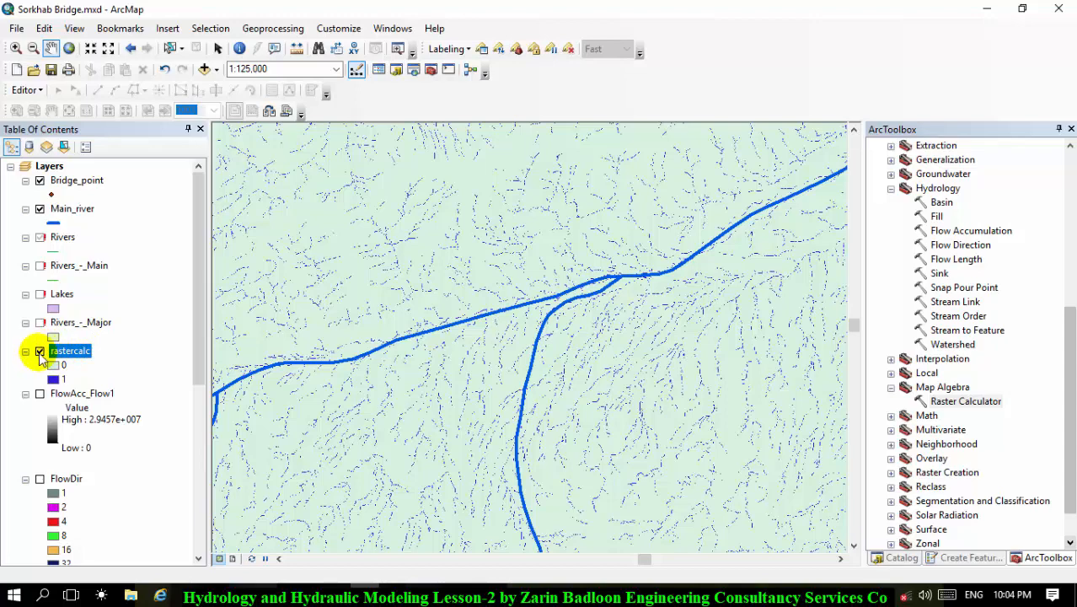
left_click(40, 351)
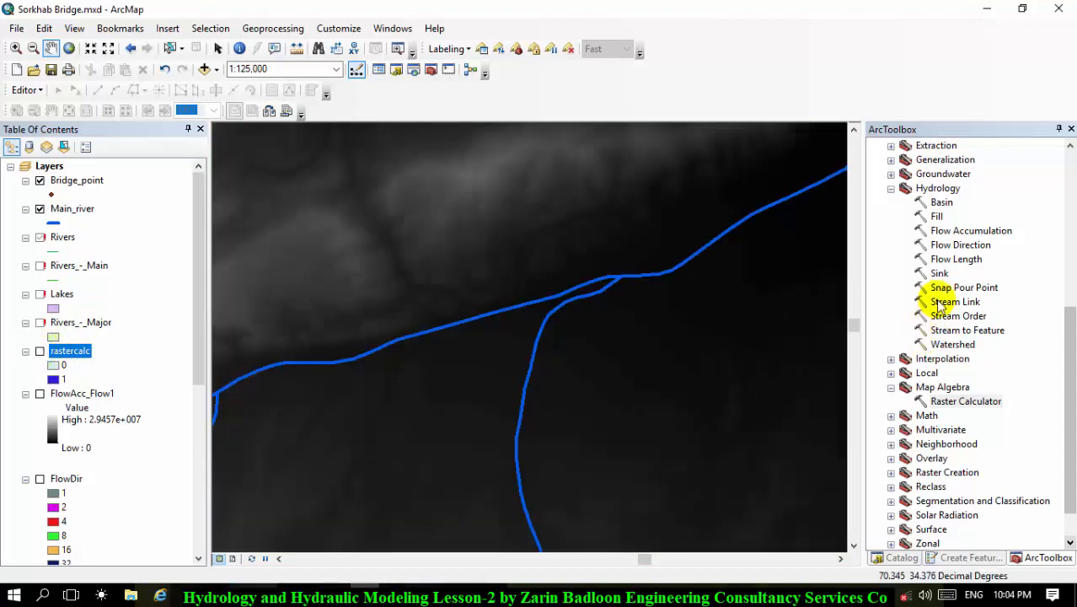
- Open the Raster to Polyline conversion tool and decline the ActiveX interaction
scroll(935, 303, "up", 7)
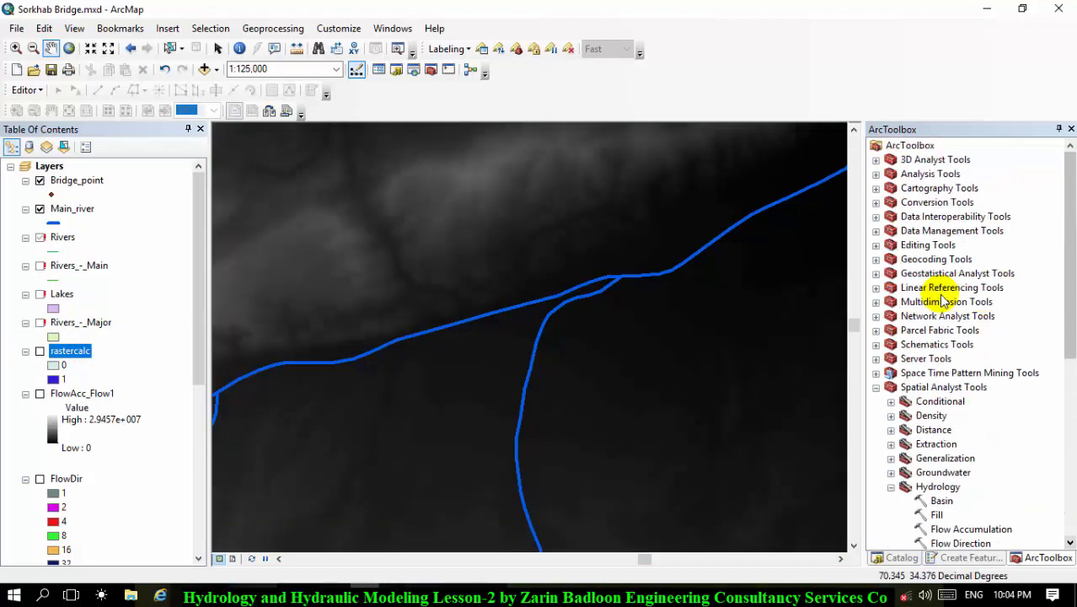
left_click(877, 202)
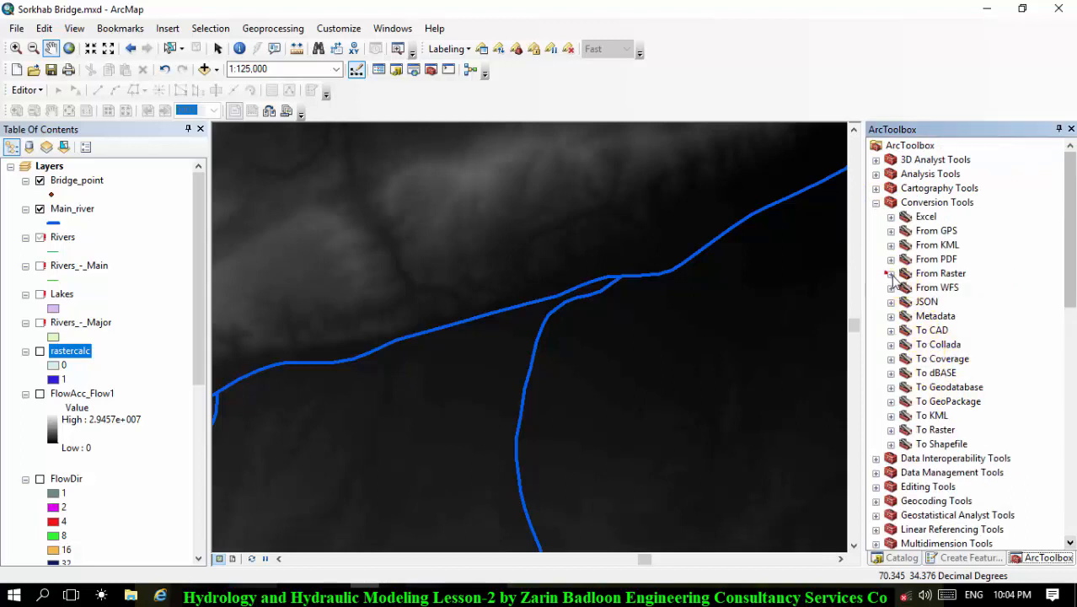
left_click(891, 274)
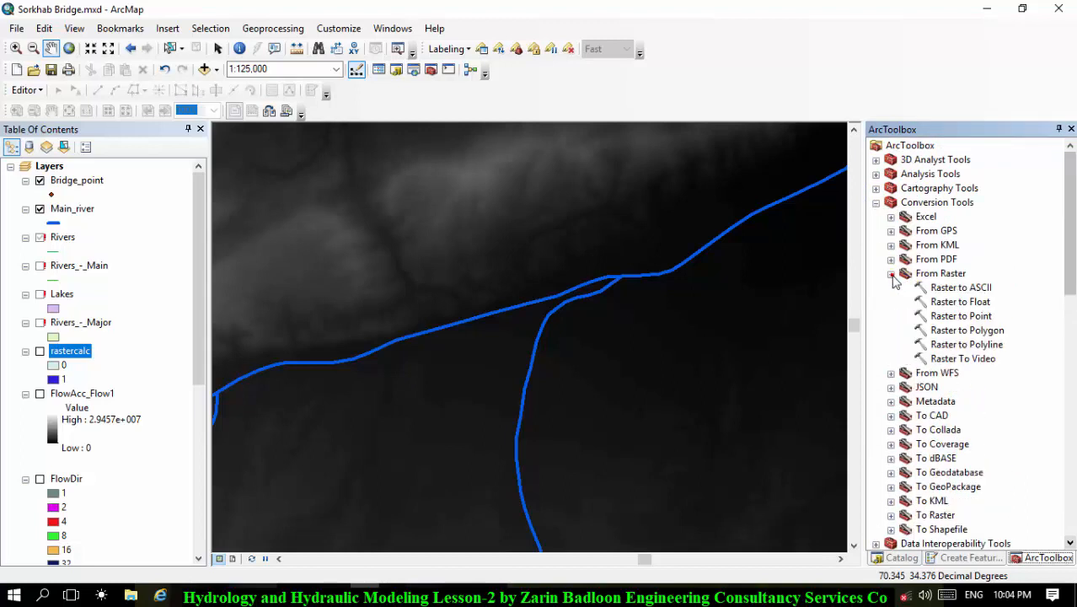
double_click(975, 346)
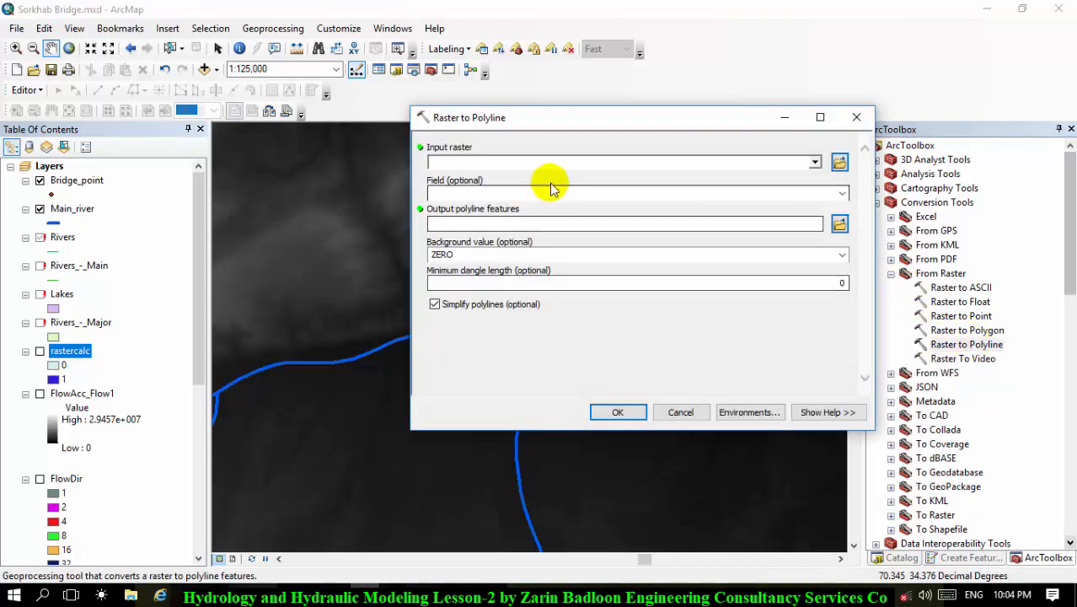
left_click(553, 163)
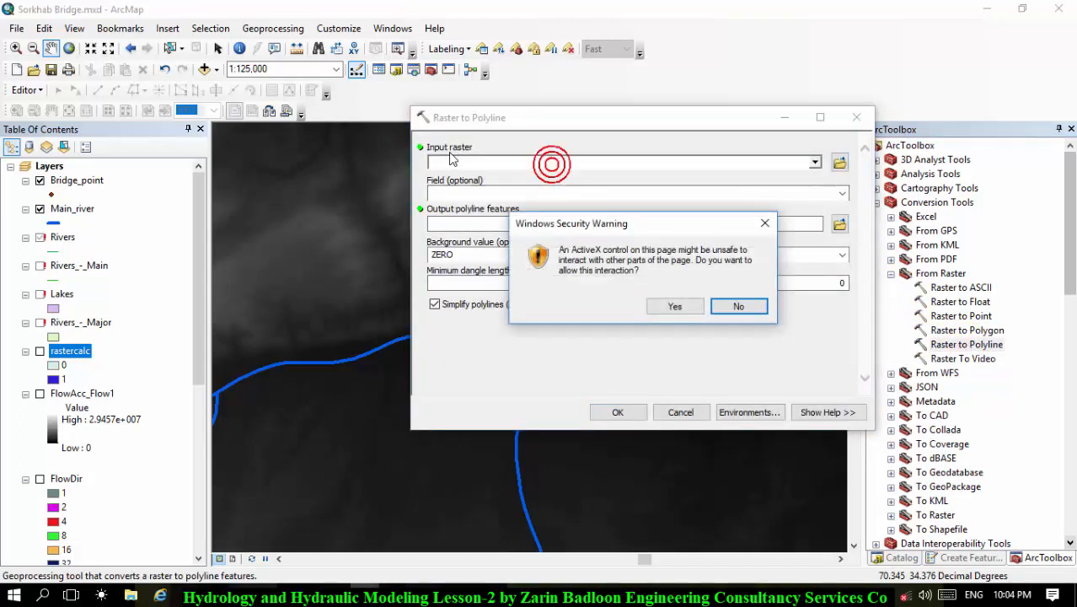
left_click(738, 307)
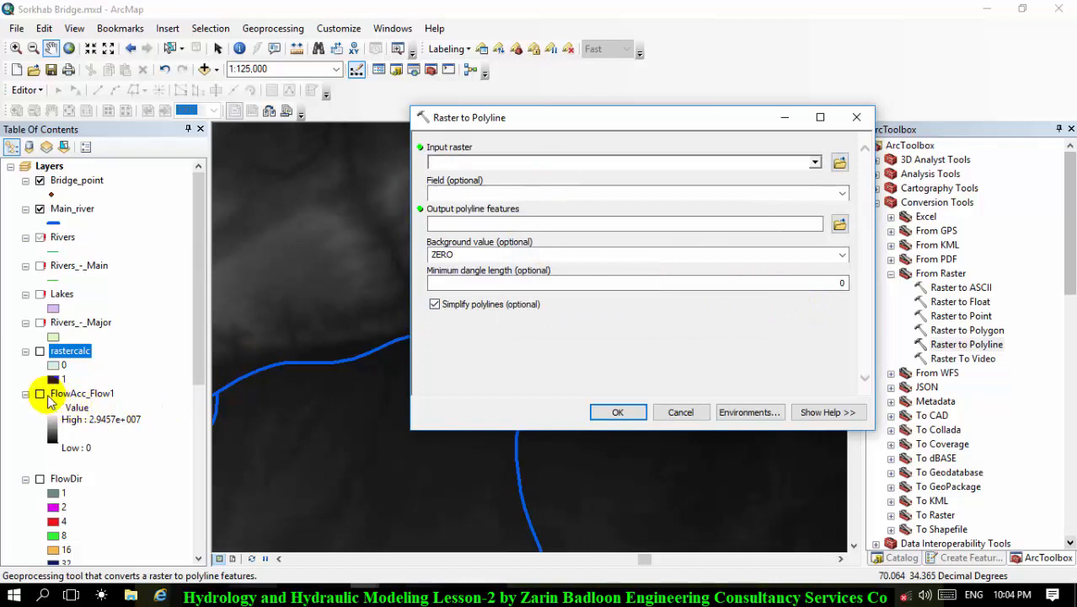
- Use rastercalc as the input raster and name the output polyline features stream in Sorkhab.gdb
left_click(39, 393)
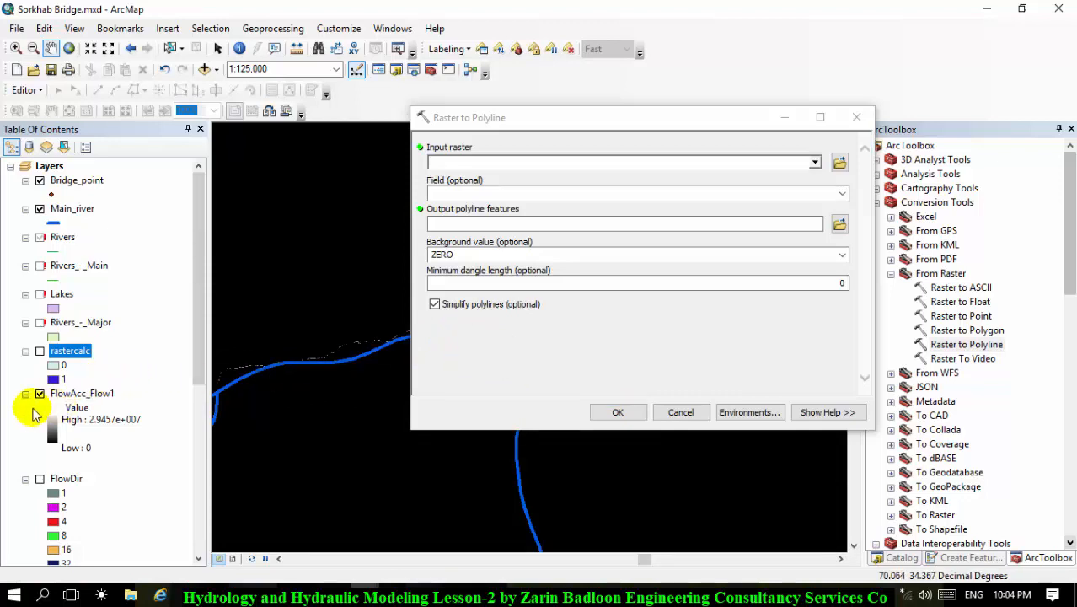
left_click(40, 394)
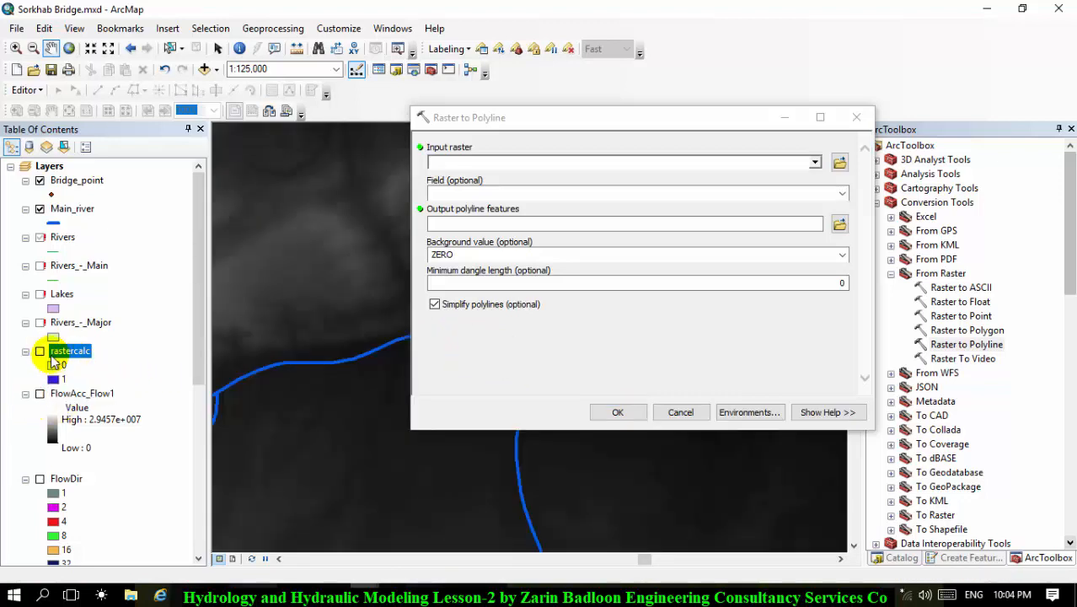
left_click(67, 353)
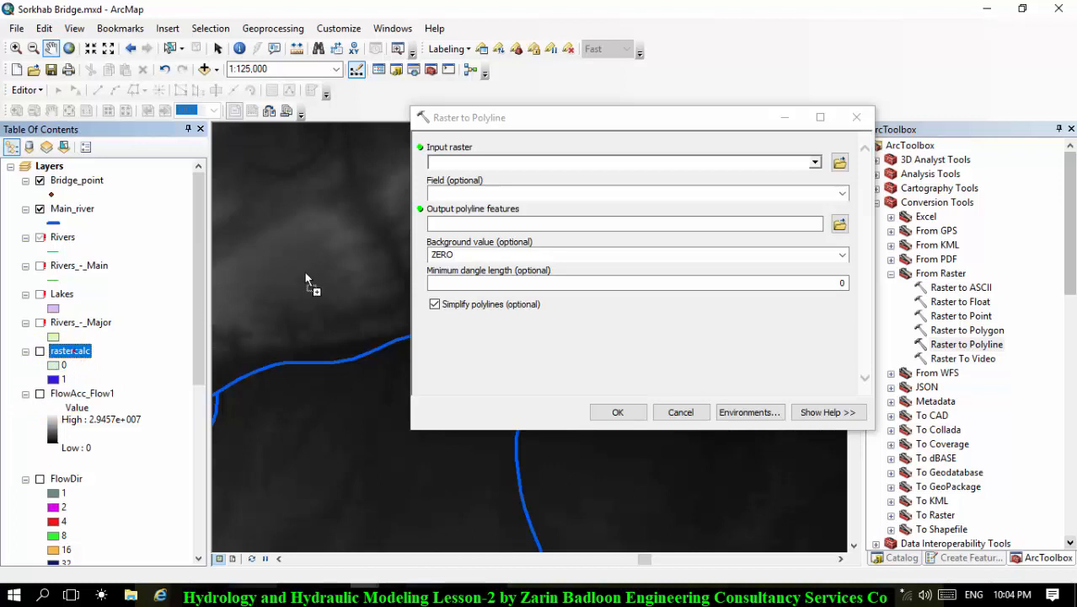
left_click_drag(462, 175, 479, 162)
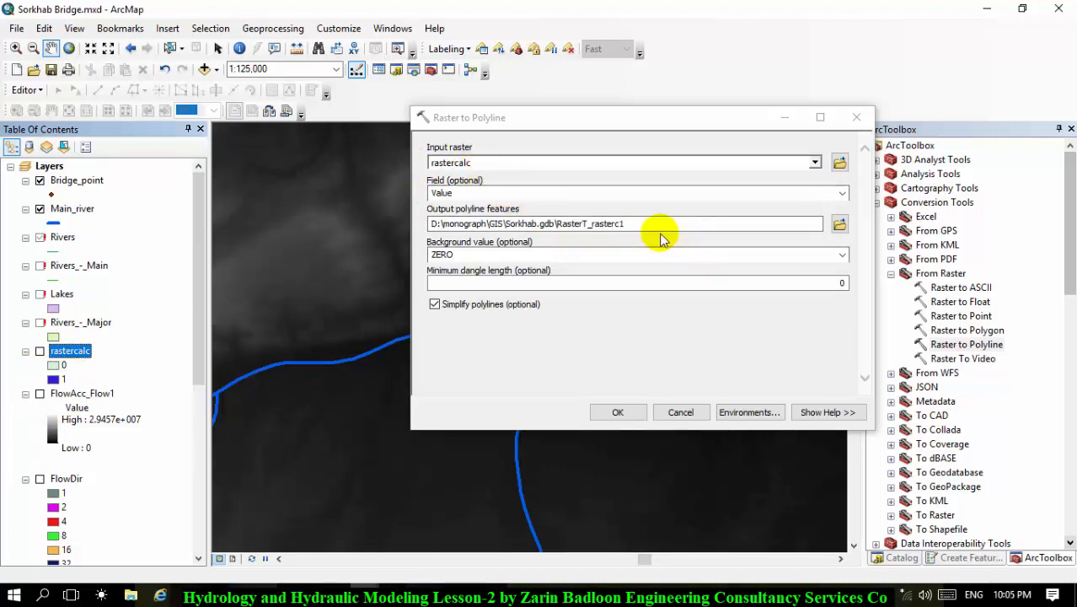
left_click_drag(649, 221, 566, 221)
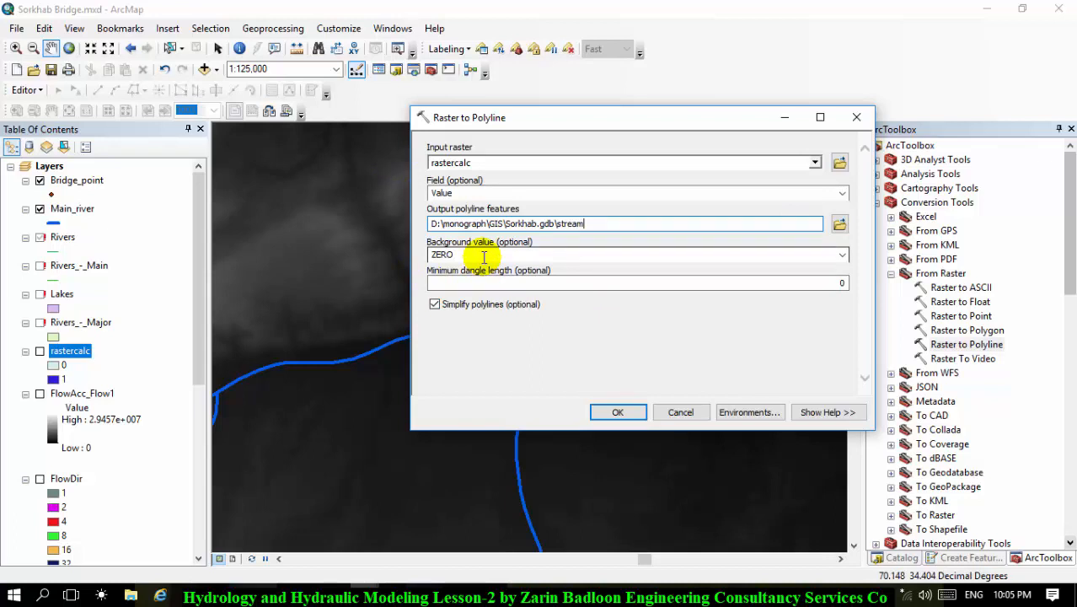
- Show the rastercalc layer and examine its stream cells and the background cells between them north of the main river
left_click(36, 362)
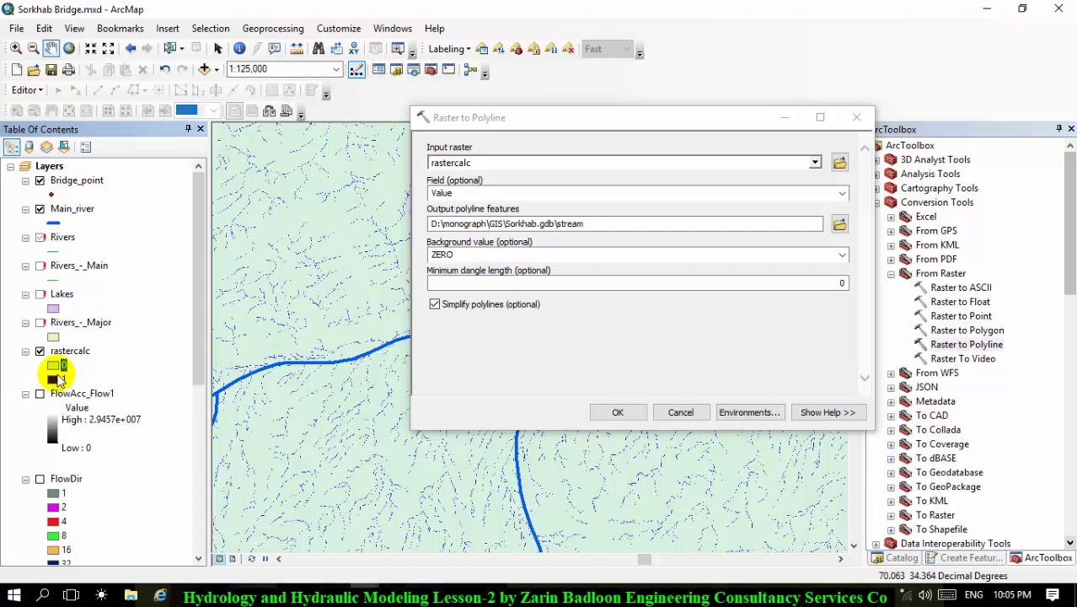
scroll(271, 327, "down", 2)
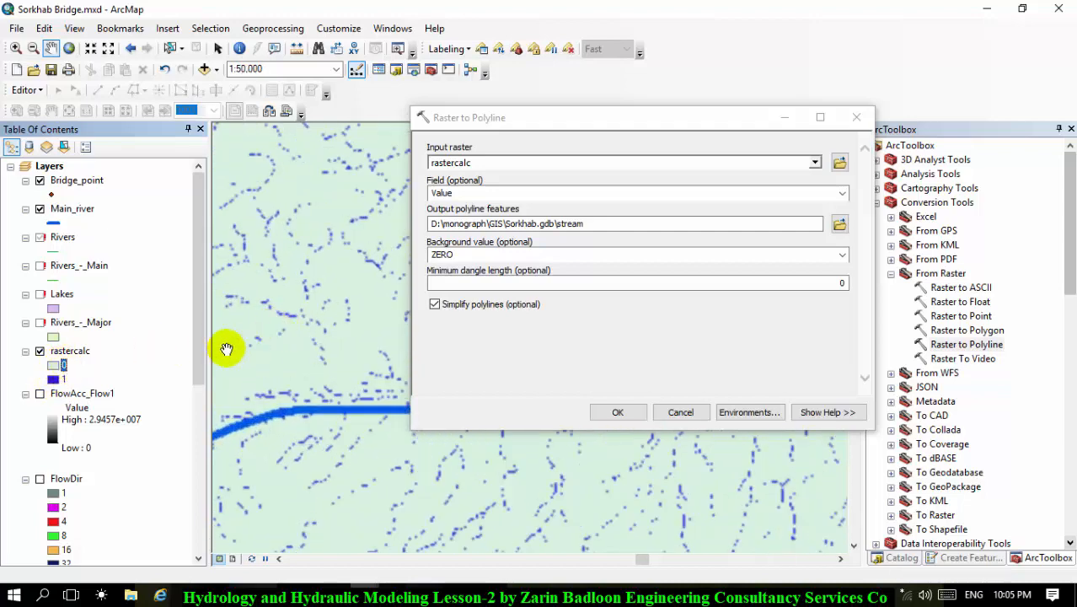
left_click_drag(257, 345, 381, 348)
scroll(380, 348, "down", 2)
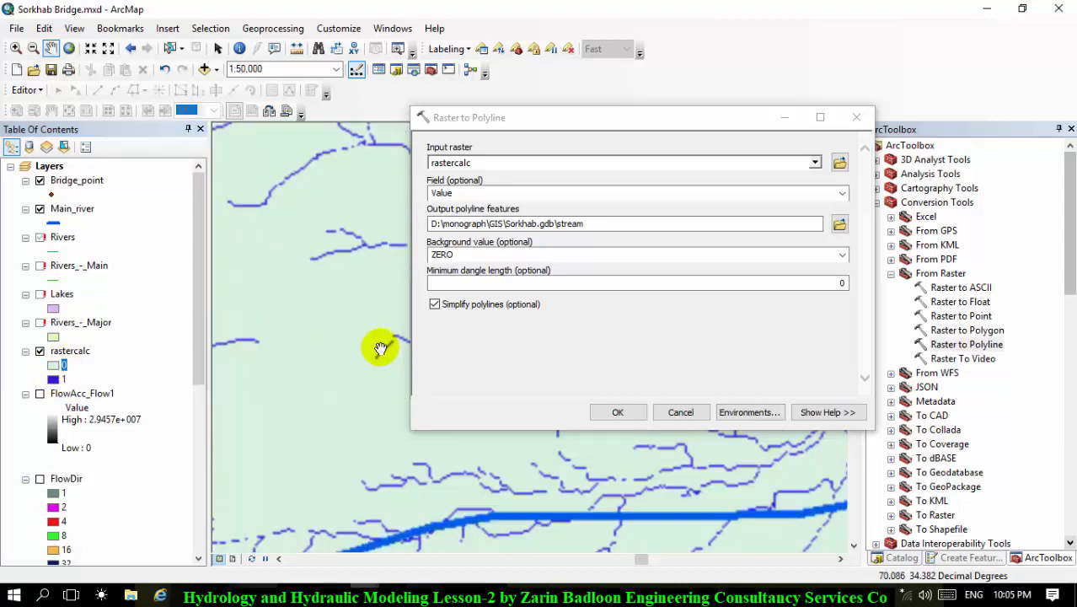
scroll(278, 371, "down", 2)
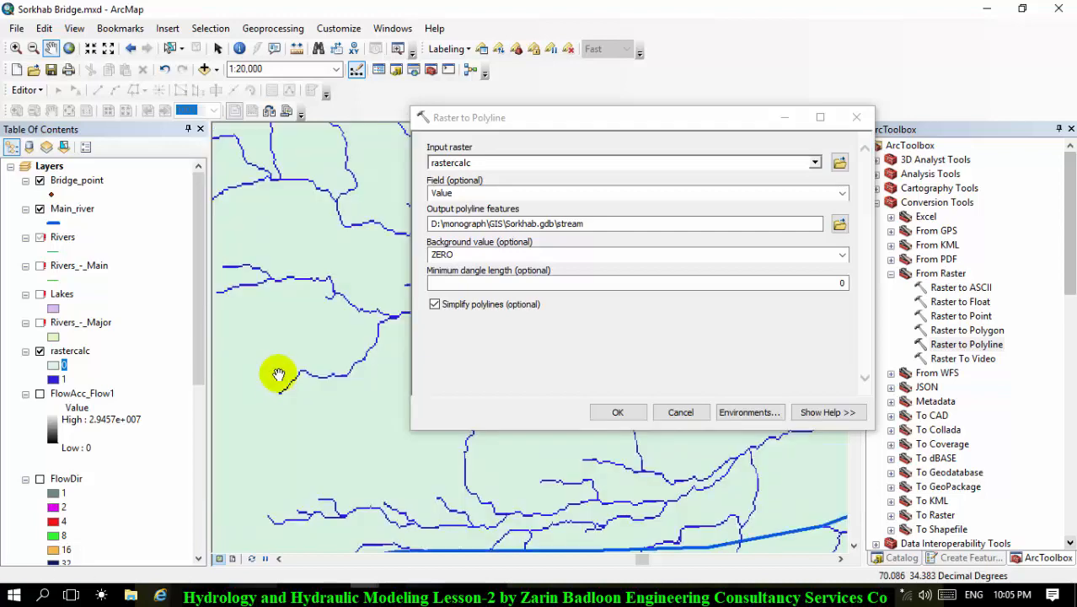
scroll(277, 371, "down", 1)
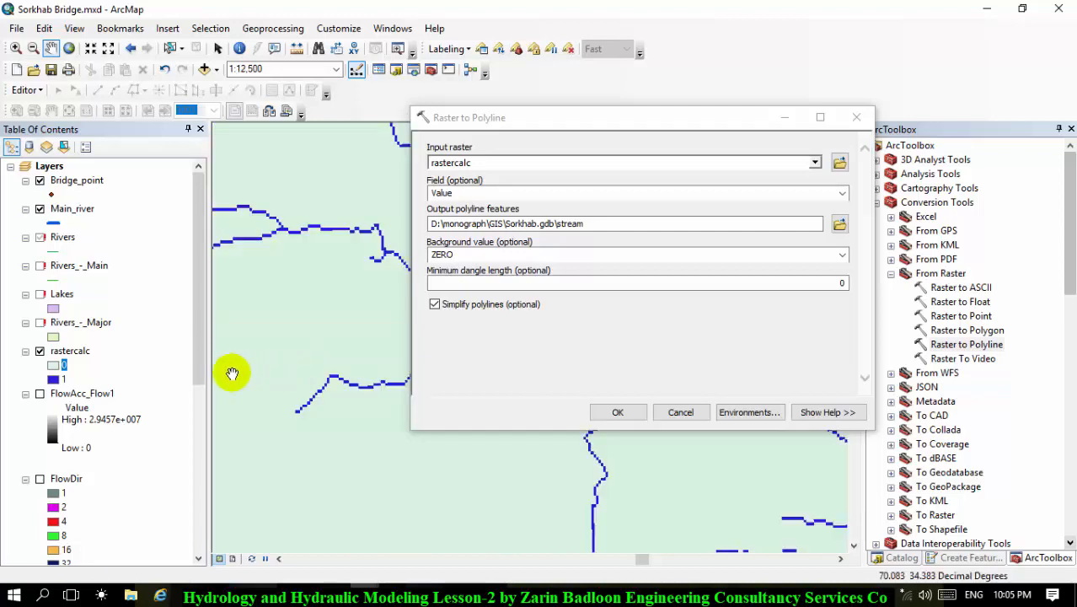
- Run the raster-to-polyline conversion with ZERO as the background value and simplified polylines
left_click(66, 366)
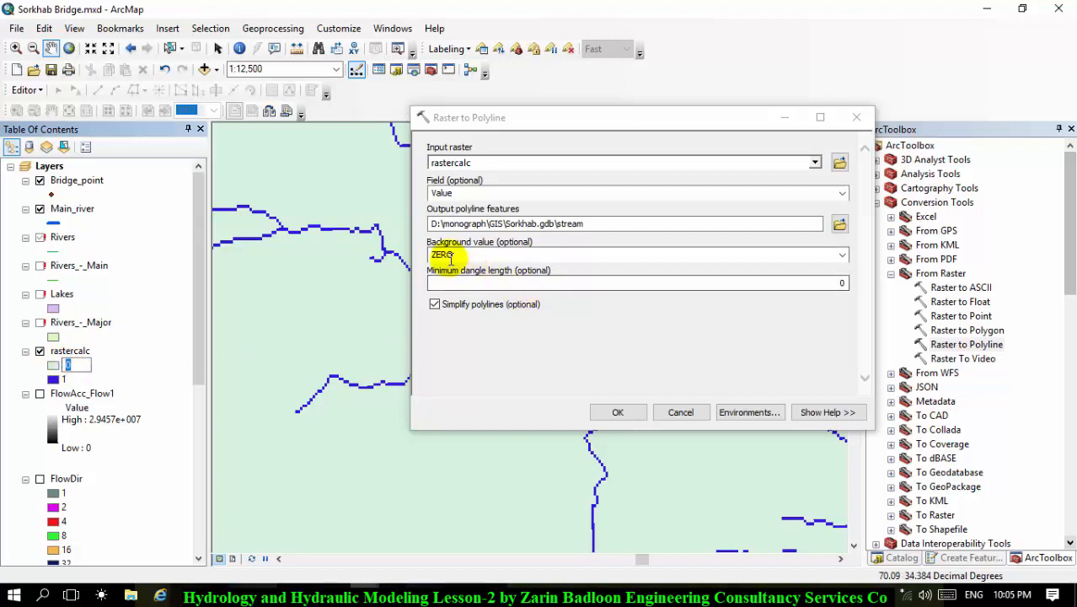
left_click(455, 254)
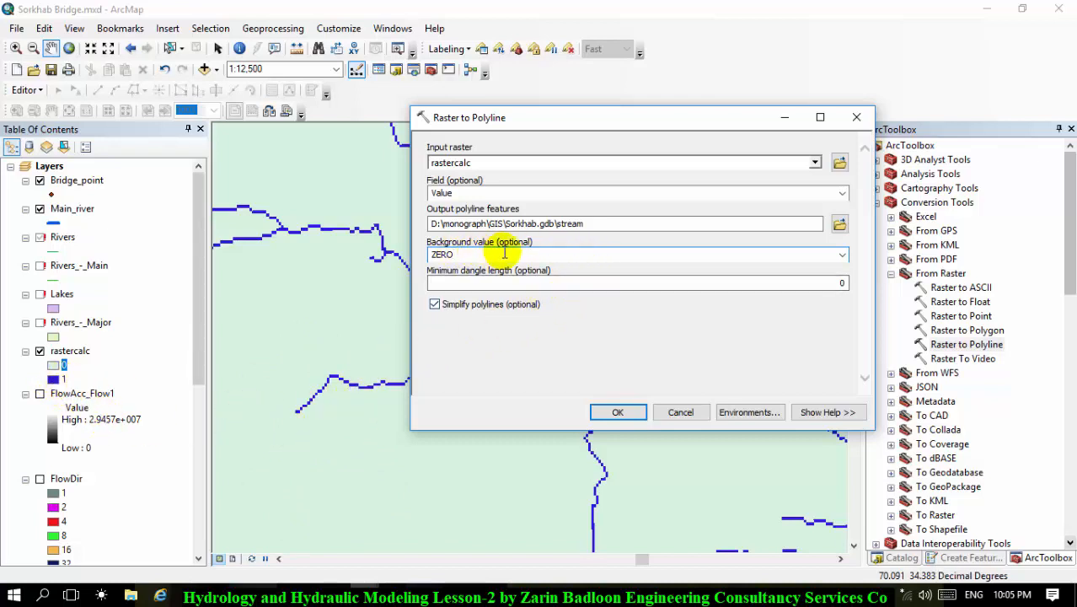
left_click(619, 413)
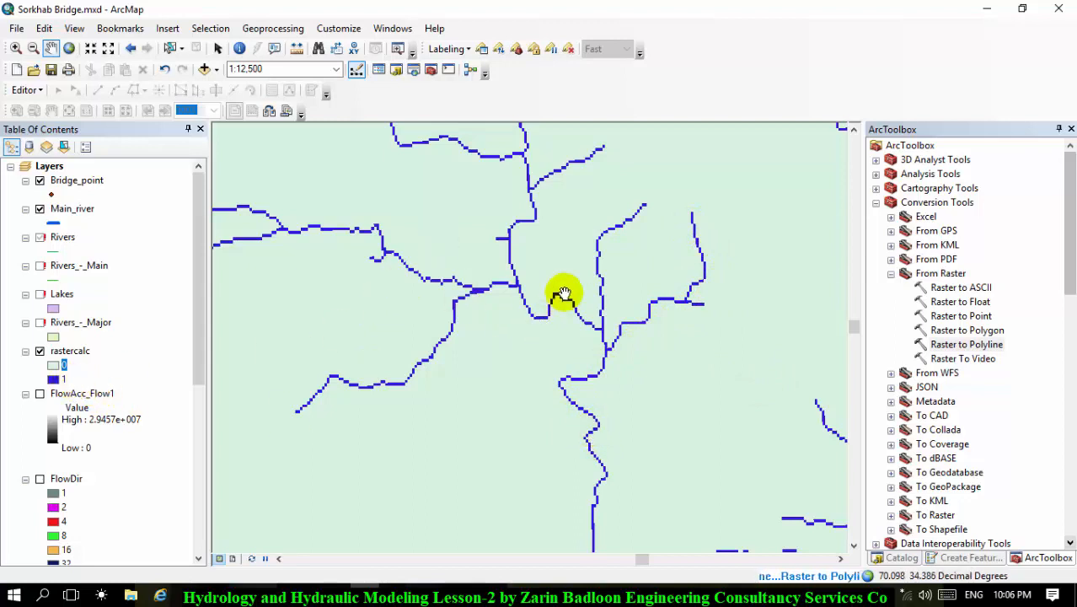
- Examine the rastercalc stream network over a wider area around the main river and its tributaries
scroll(584, 326, "down", 1)
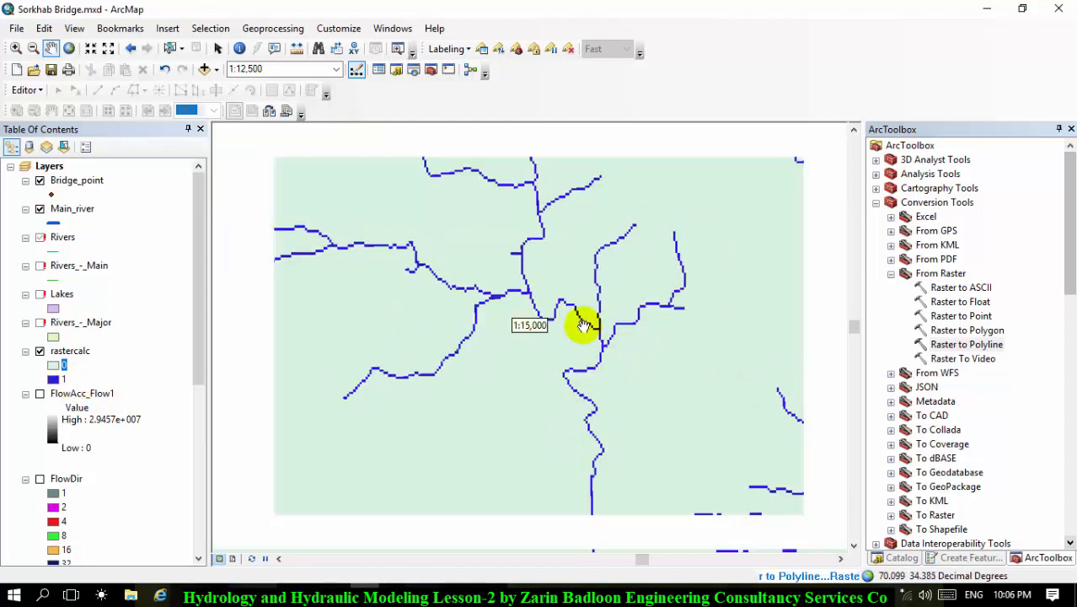
scroll(584, 326, "down", 5)
scroll(584, 338, "down", 2)
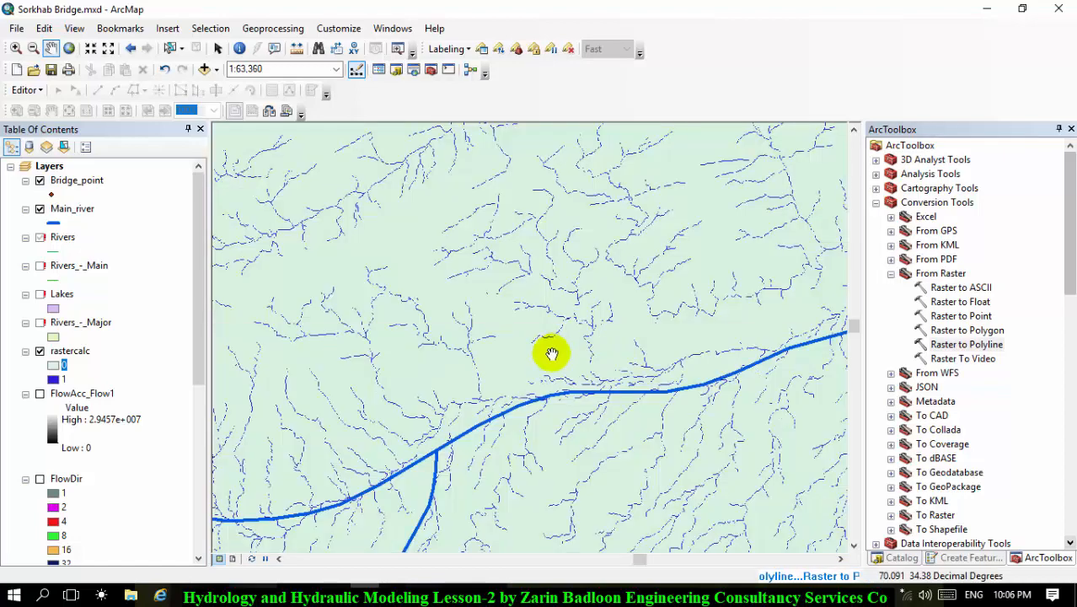
scroll(551, 353, "down", 3)
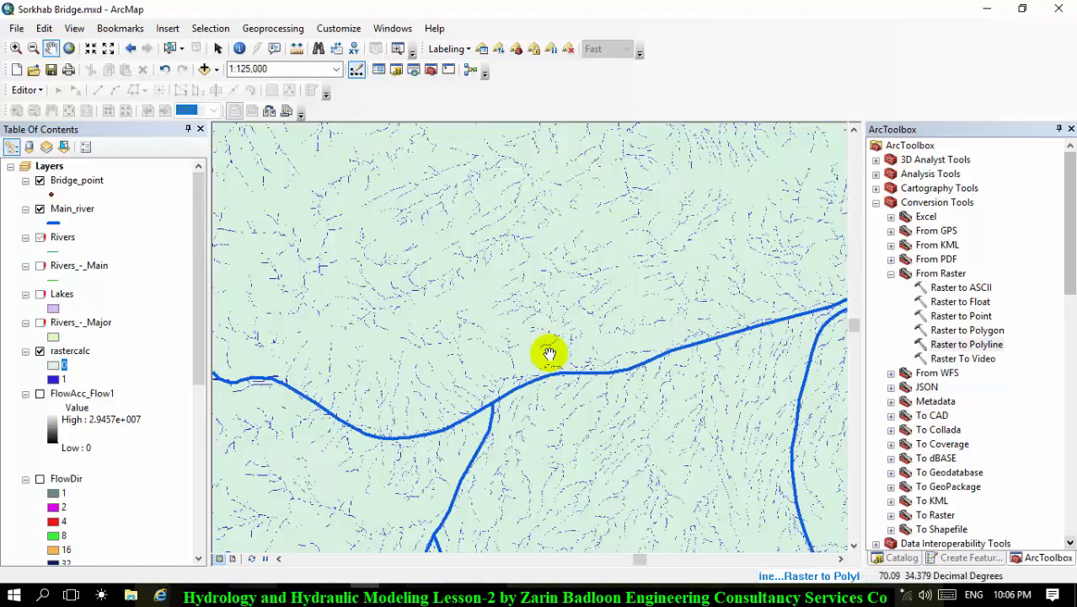
scroll(549, 353, "down", 2)
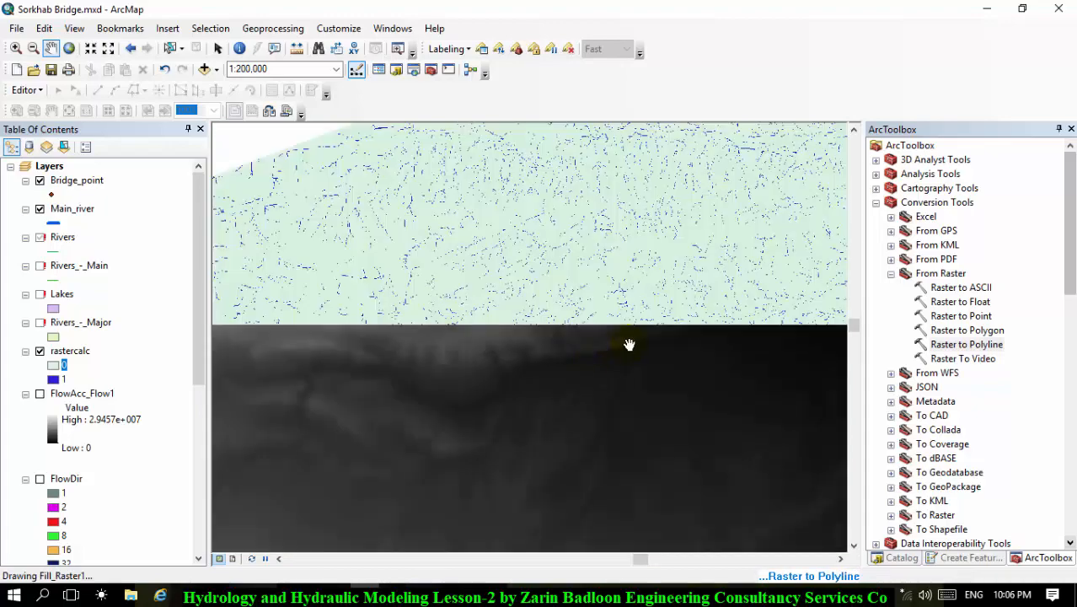
left_click_drag(759, 324, 679, 332)
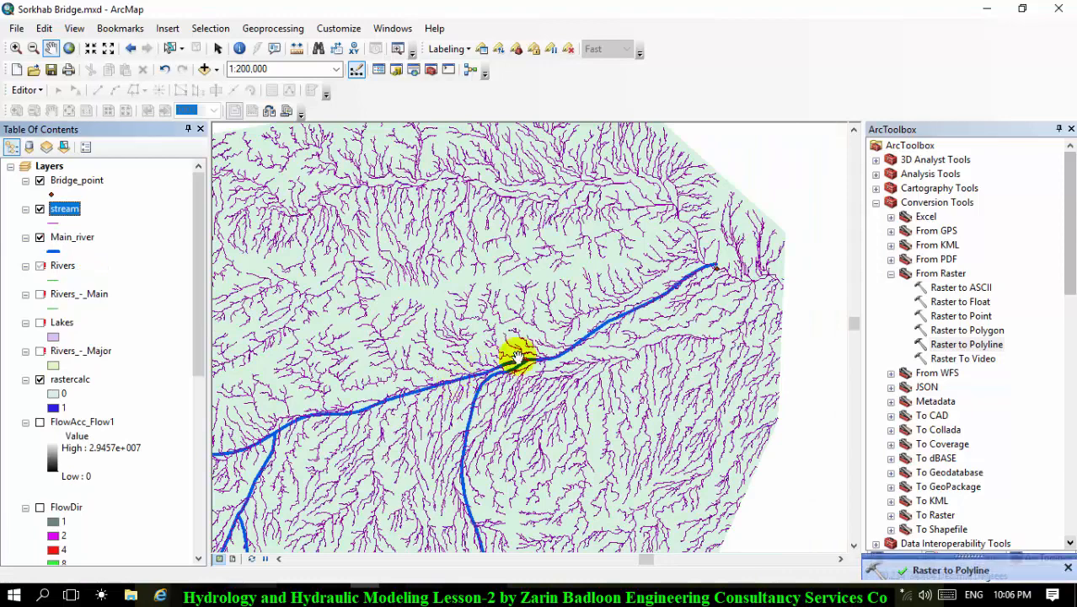
- Examine how the new stream polylines follow the rastercalc cells and run past the bridge point at the main river's eastern end
scroll(671, 332, "up", 2)
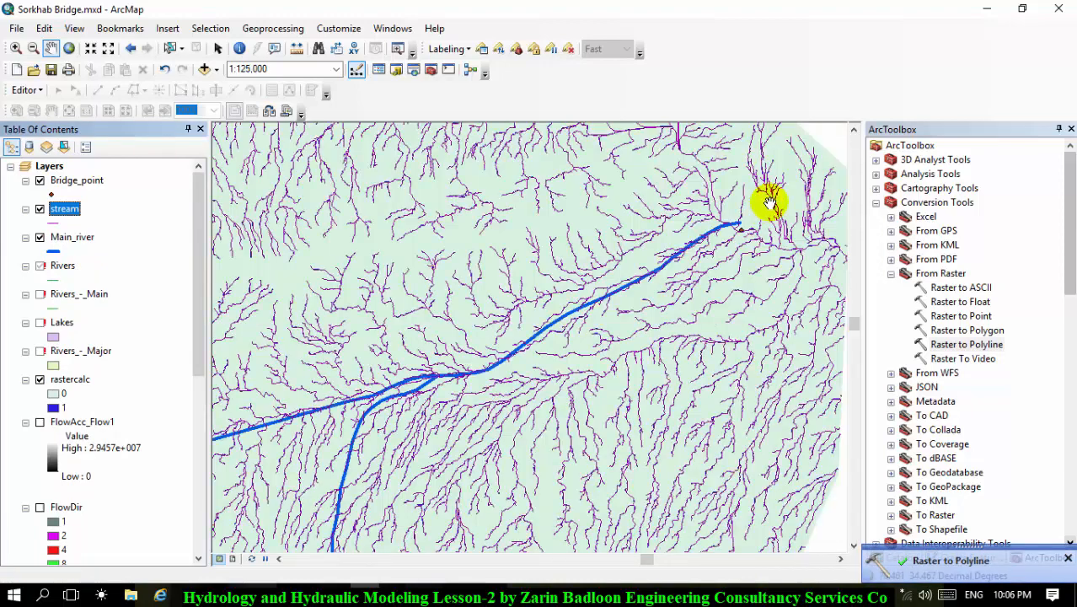
scroll(765, 202, "up", 1)
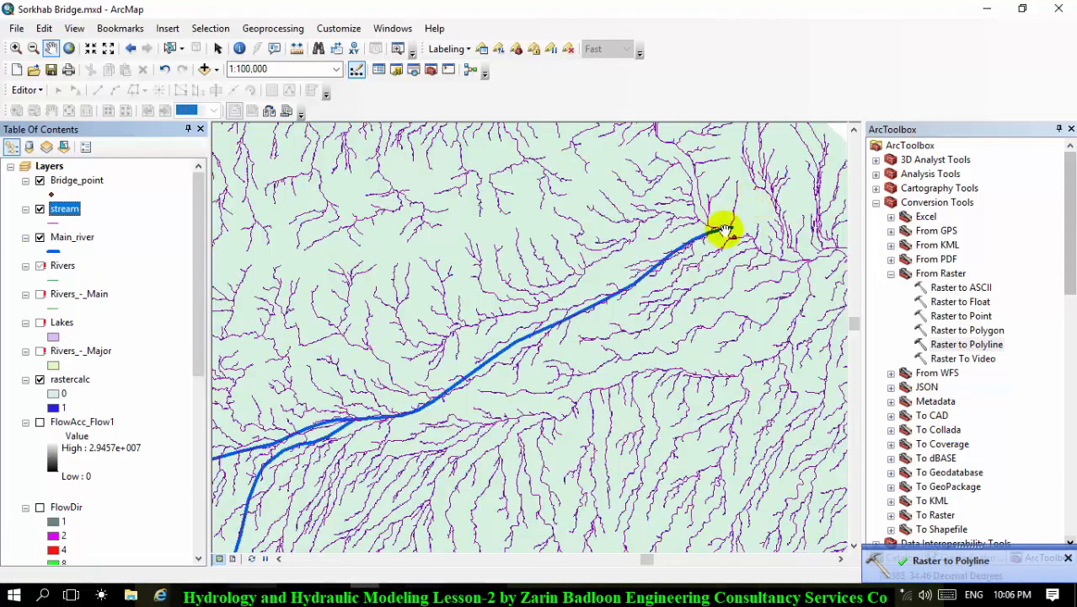
scroll(725, 207, "up", 1)
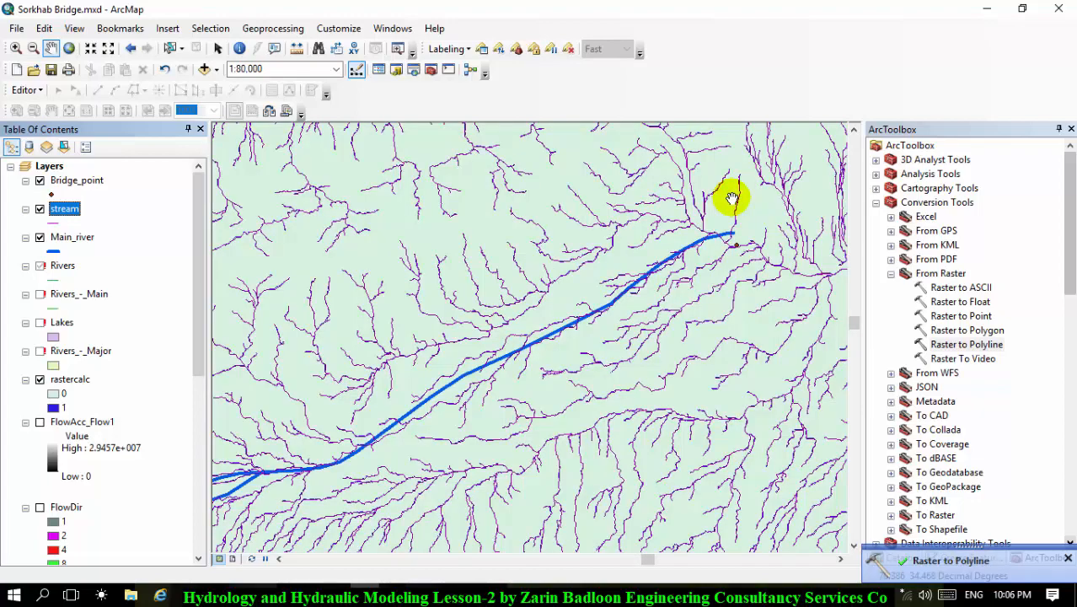
scroll(732, 206, "up", 3)
scroll(690, 218, "up", 2)
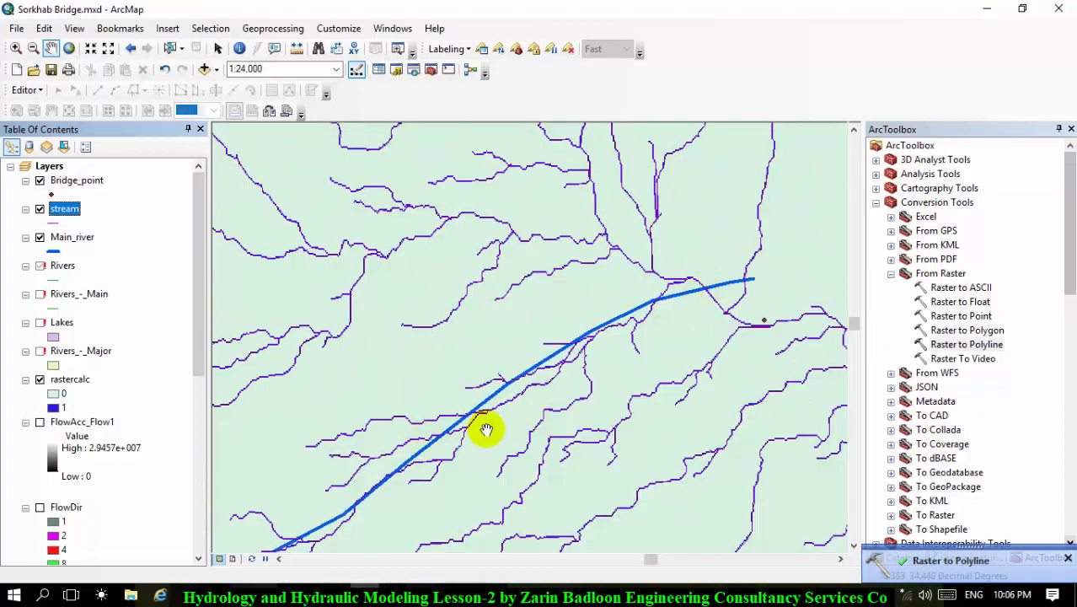
scroll(724, 295, "up", 5)
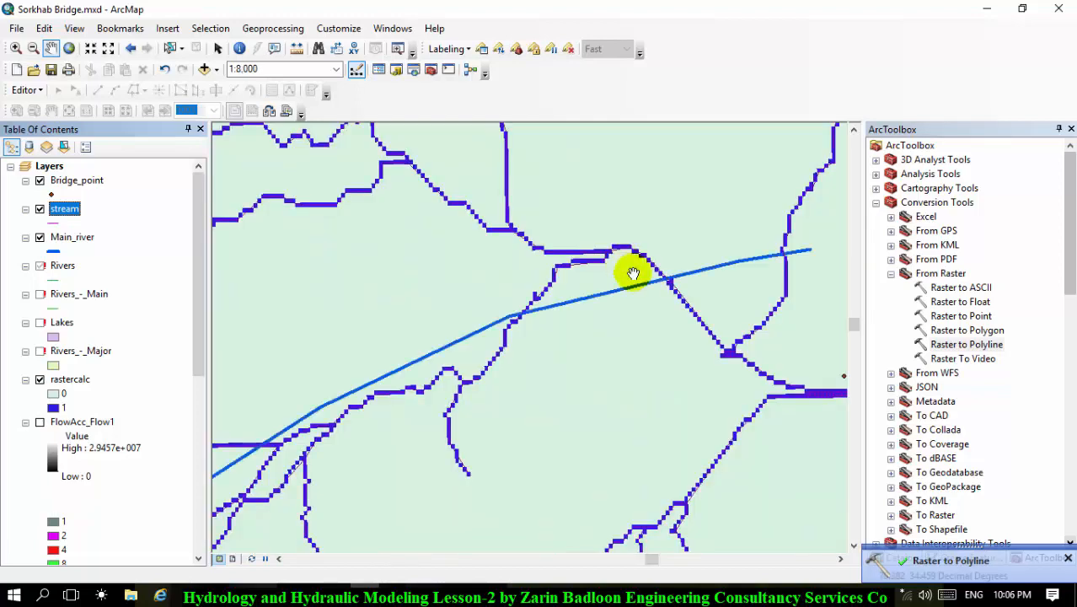
scroll(506, 385, "down", 3)
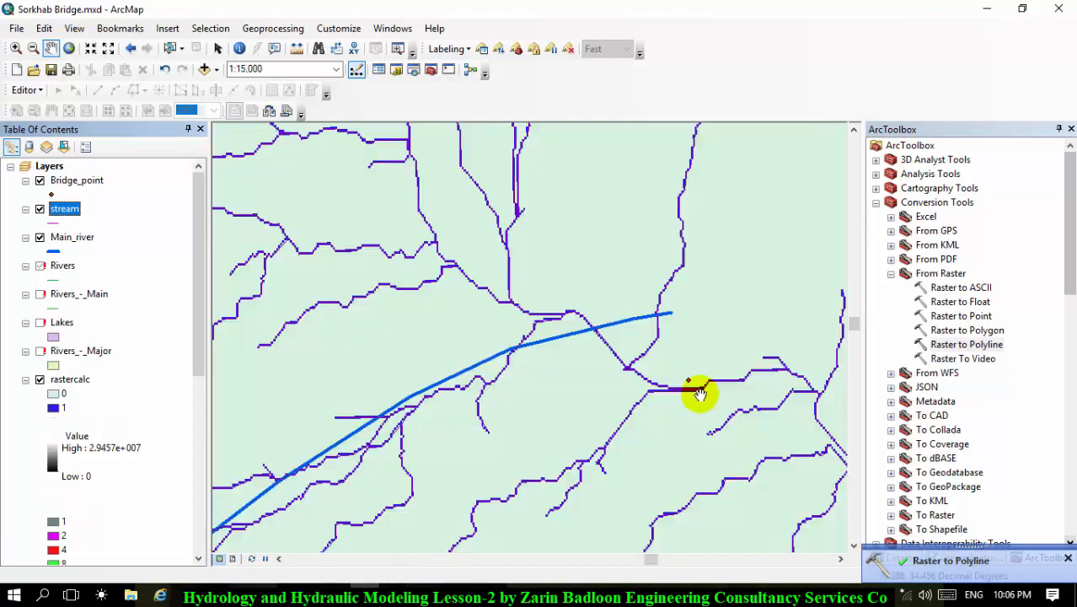
scroll(707, 398, "up", 5)
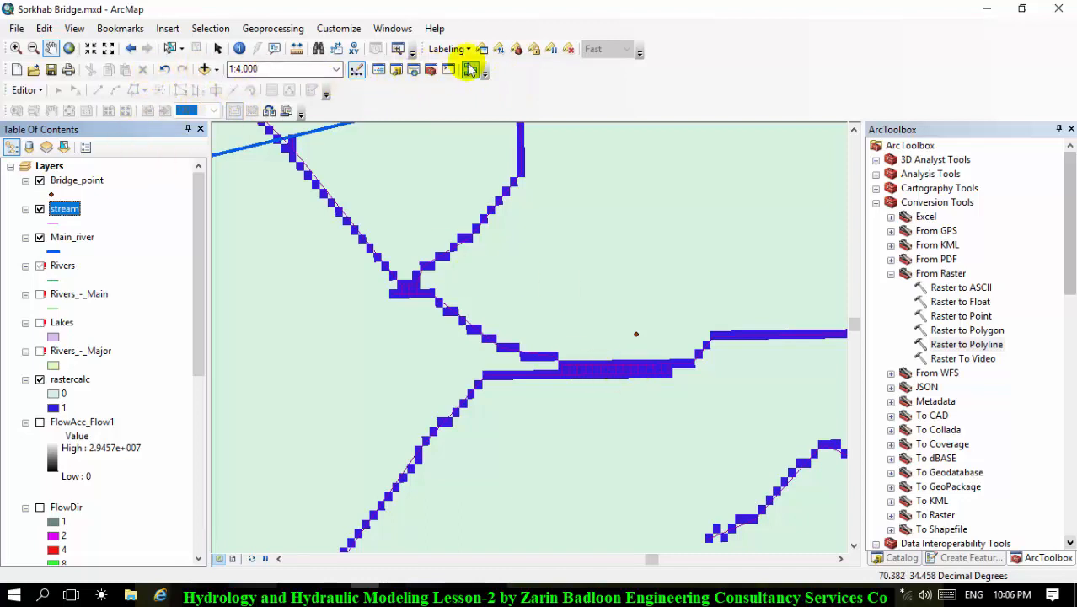
- Start editing the Bridge_point layer despite the spatial reference warnings, and choose the Bridge_point template for creating points
left_click(27, 90)
left_click(52, 108)
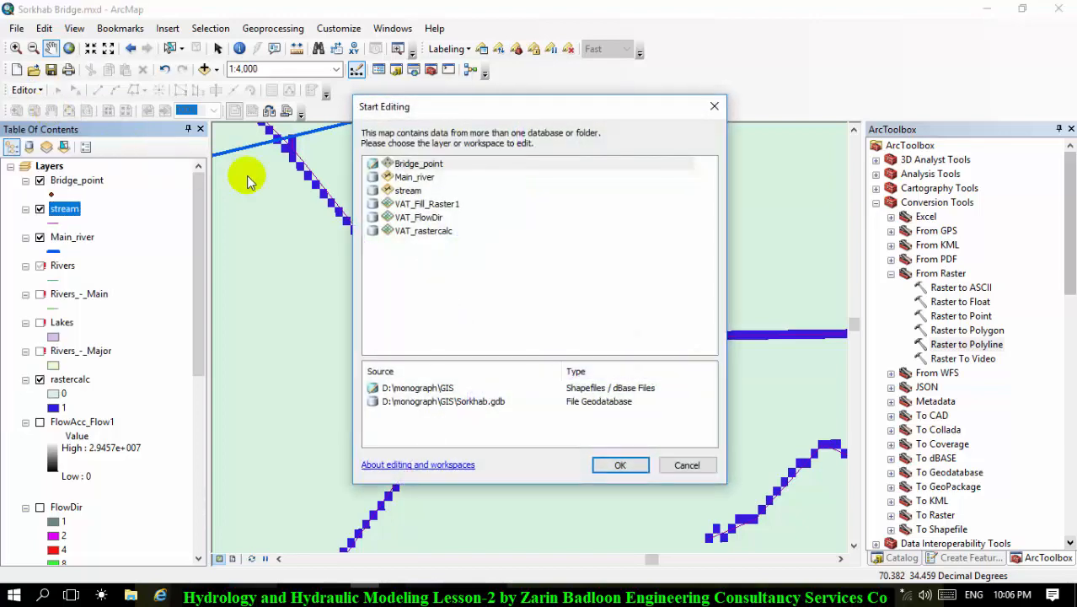
left_click(415, 164)
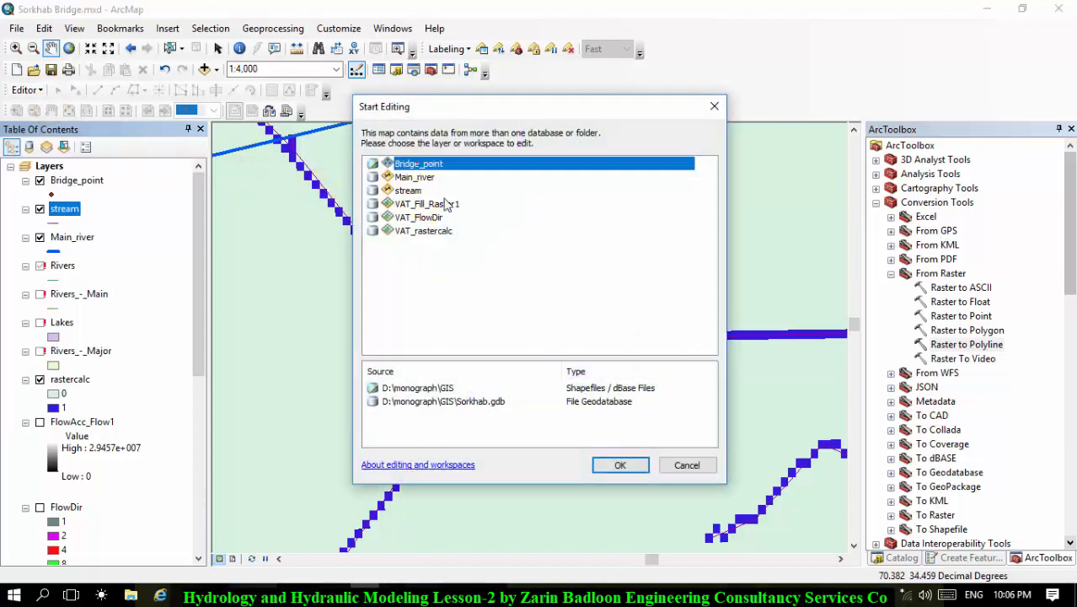
left_click(615, 464)
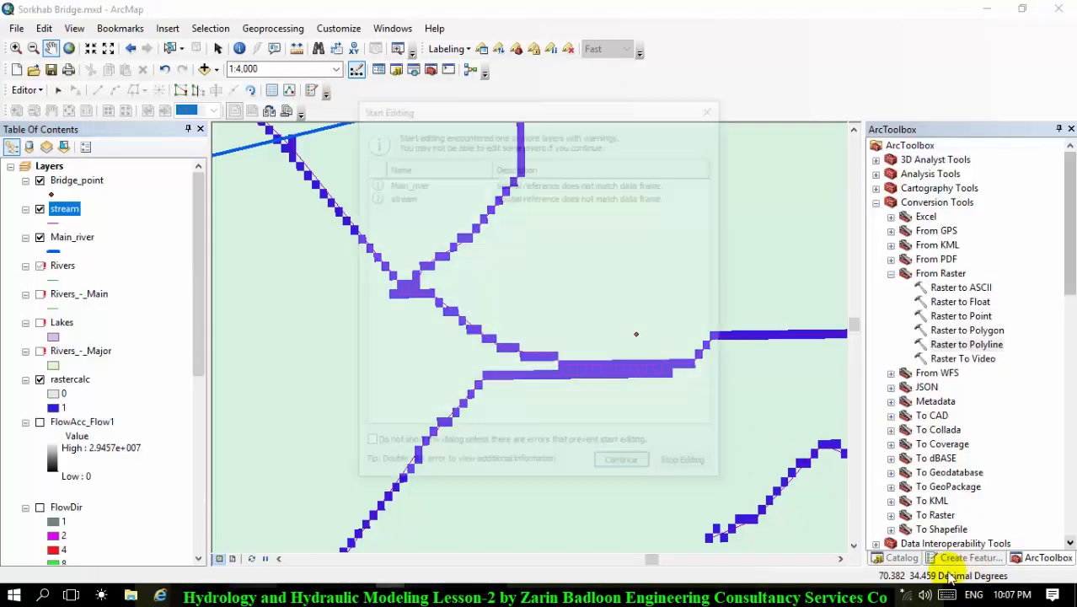
left_click(624, 467)
left_click(969, 557)
left_click(916, 187)
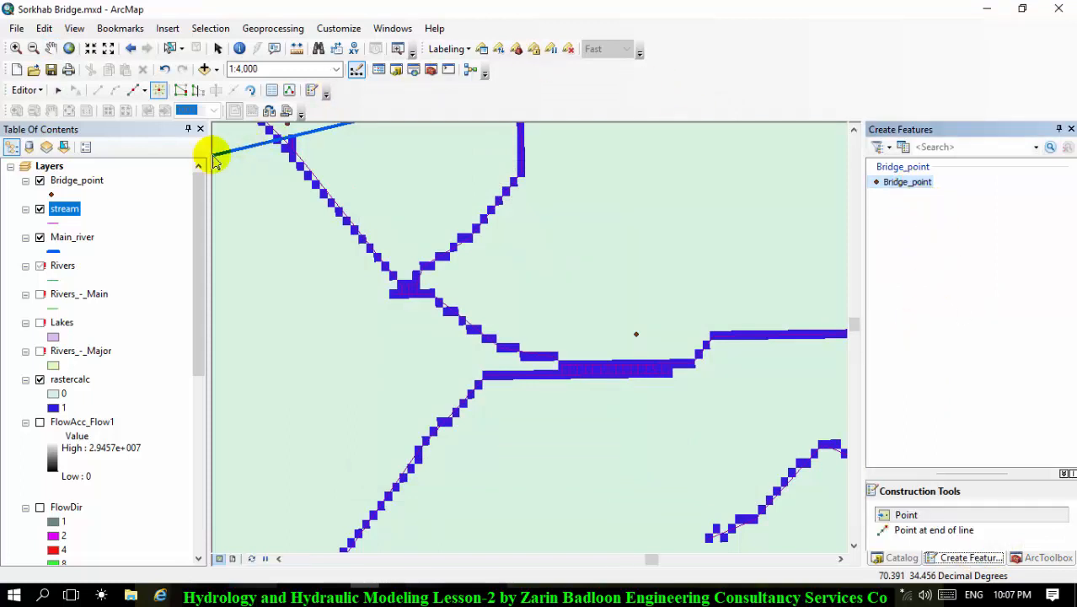
- Select the existing bridge point with the Edit tool and move it onto the stream at the eastern end of the double-width stretch
left_click(58, 91)
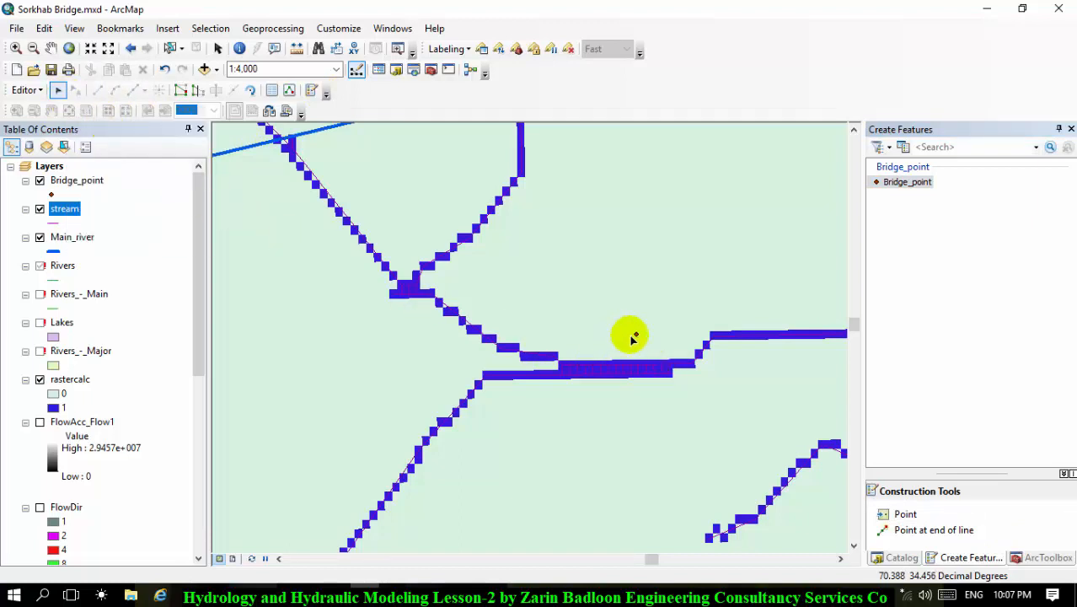
left_click(637, 335)
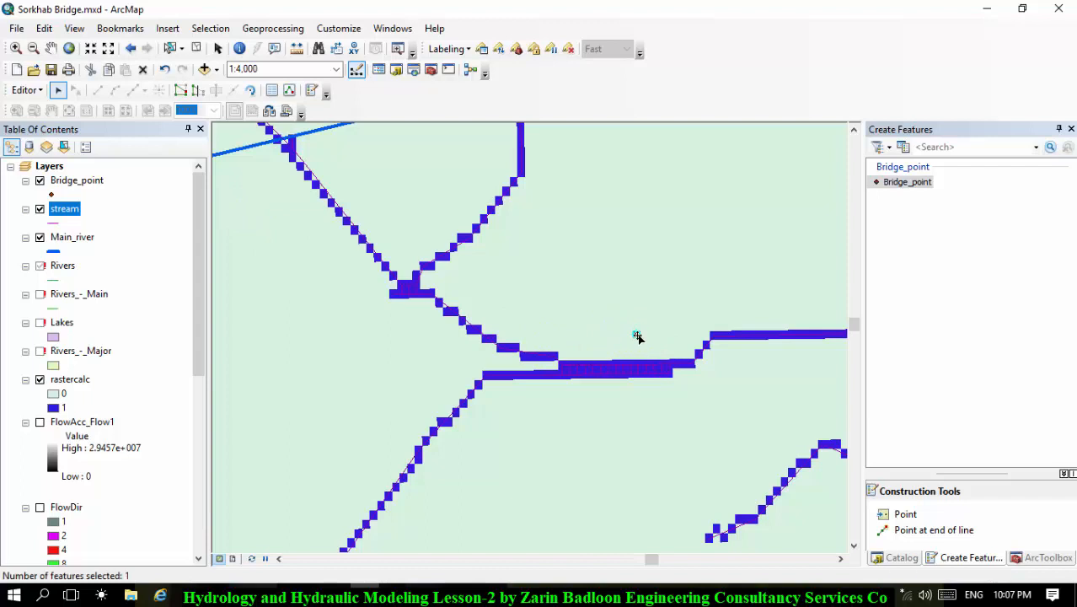
left_click_drag(637, 337, 631, 374)
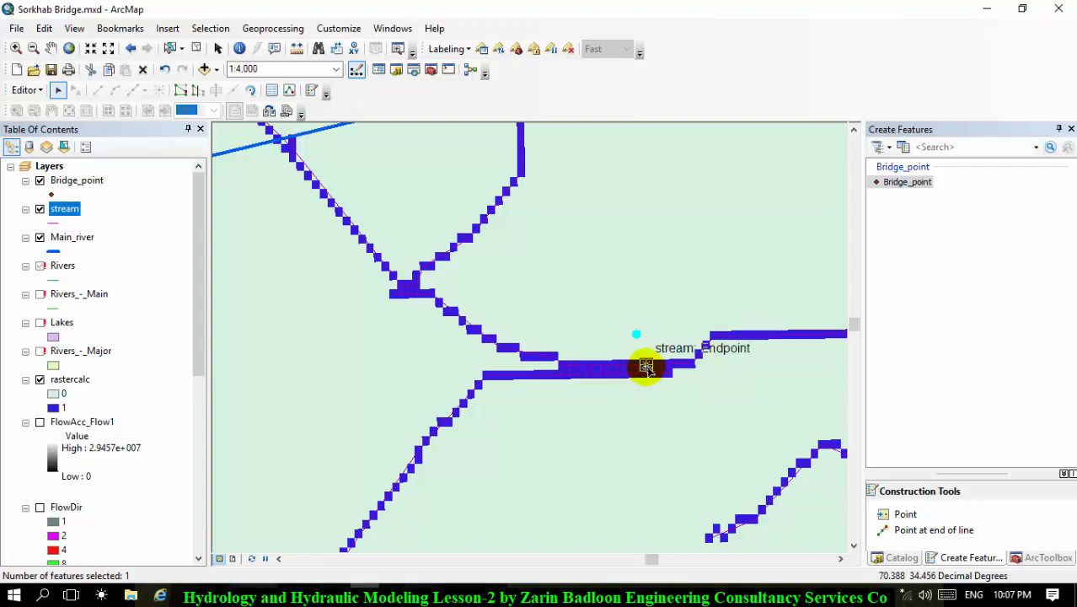
left_click(669, 365)
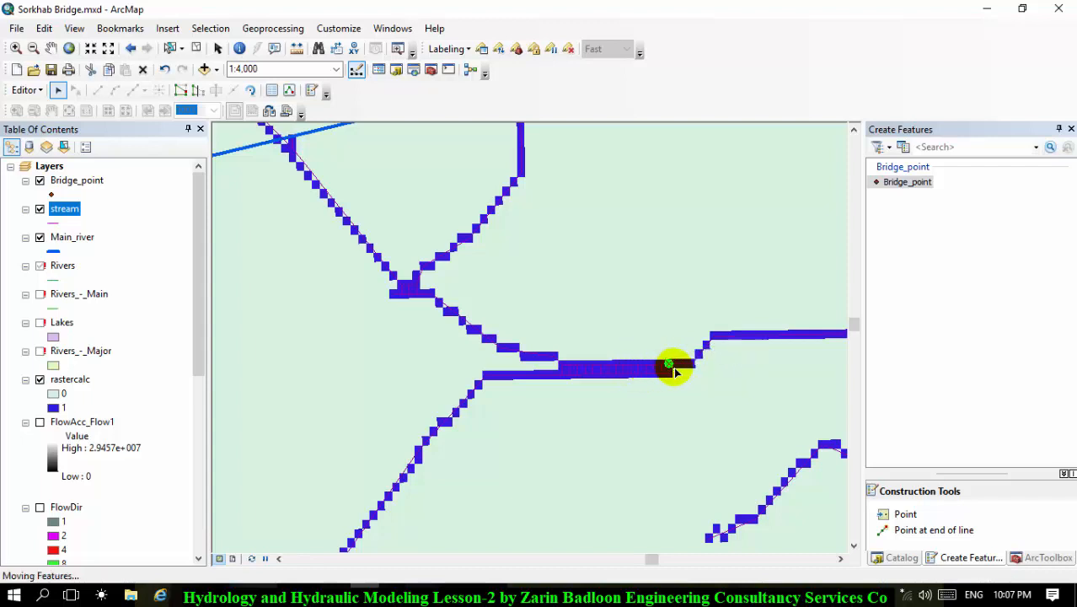
- Examine the moved bridge point's position relative to the main river, the stream confluence and the surrounding tributaries at several scales
scroll(608, 248, "up", 5)
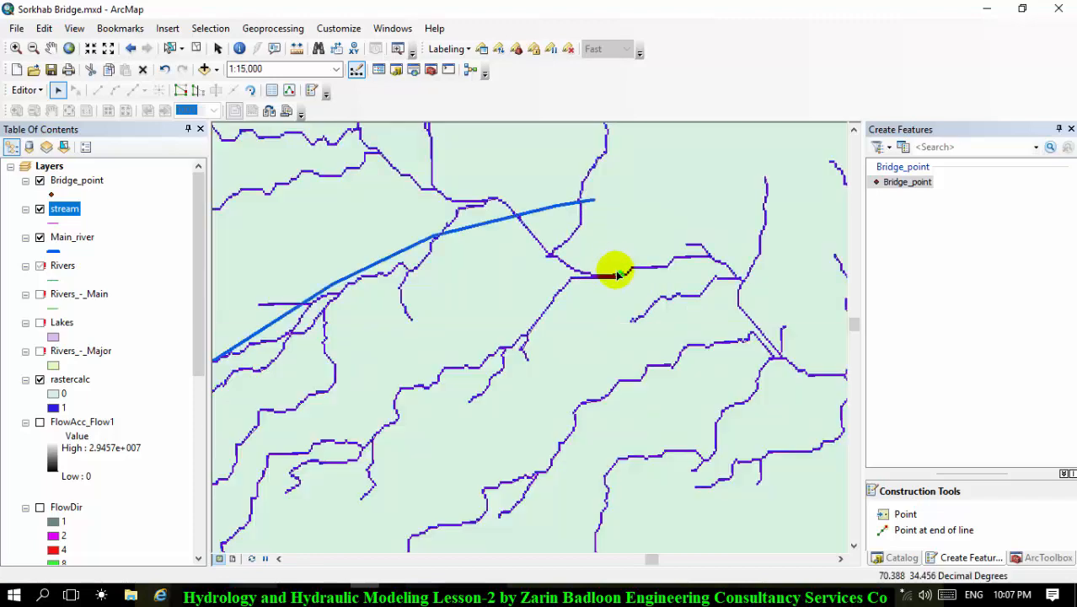
scroll(616, 278, "down", 5)
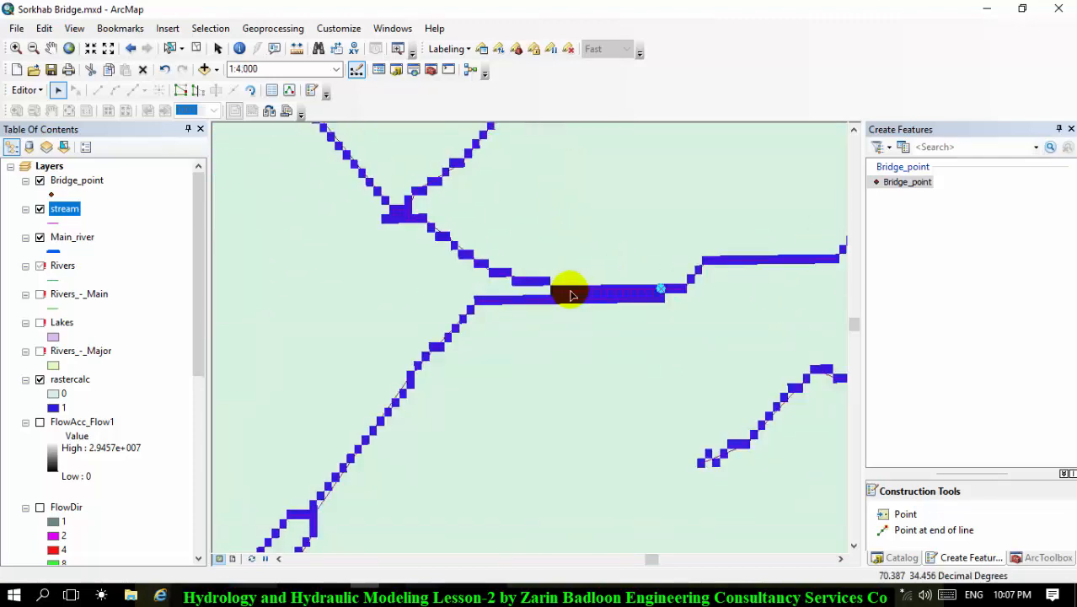
scroll(579, 304, "up", 3)
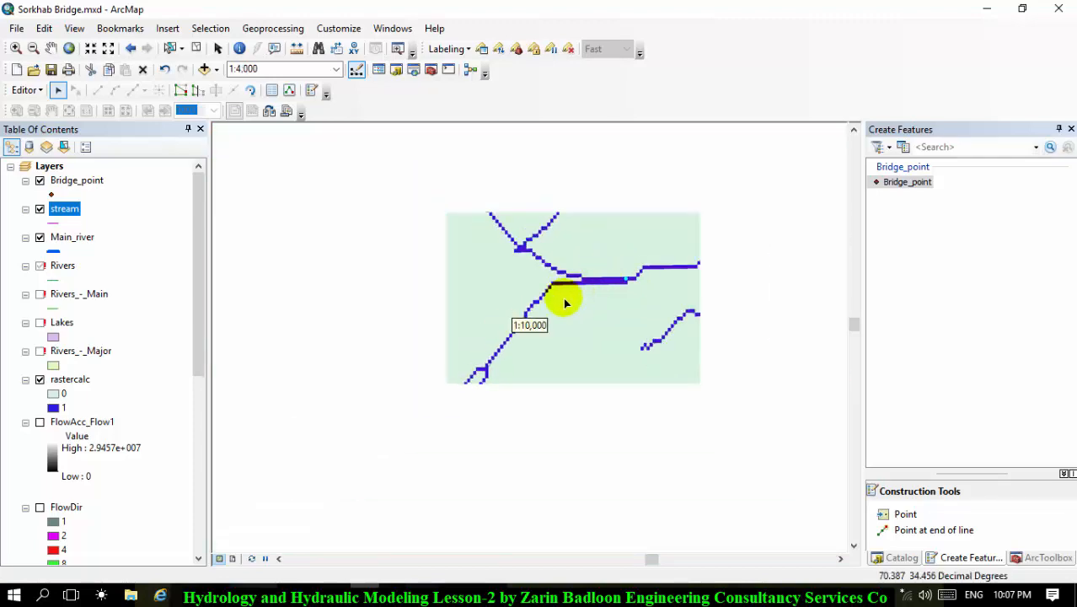
scroll(601, 282, "down", 4)
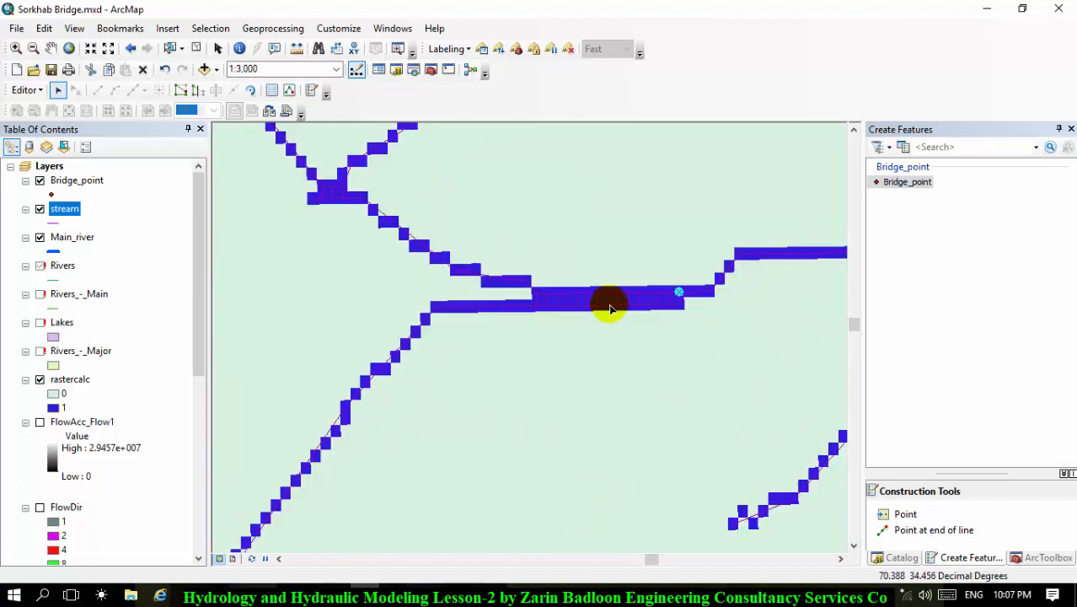
scroll(660, 196, "up", 2)
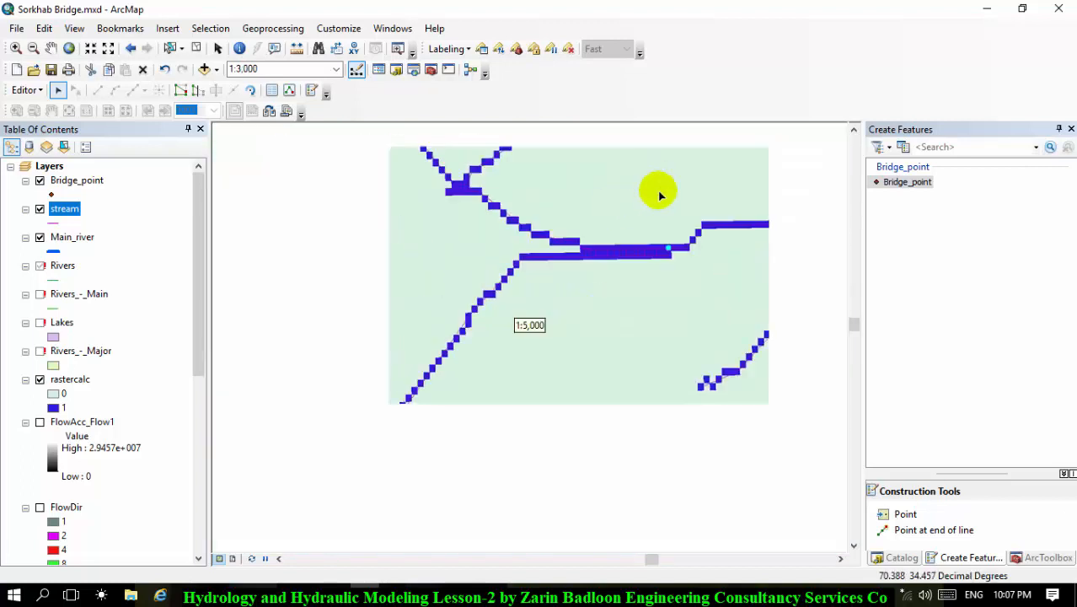
scroll(649, 210, "up", 3)
scroll(600, 315, "up", 2)
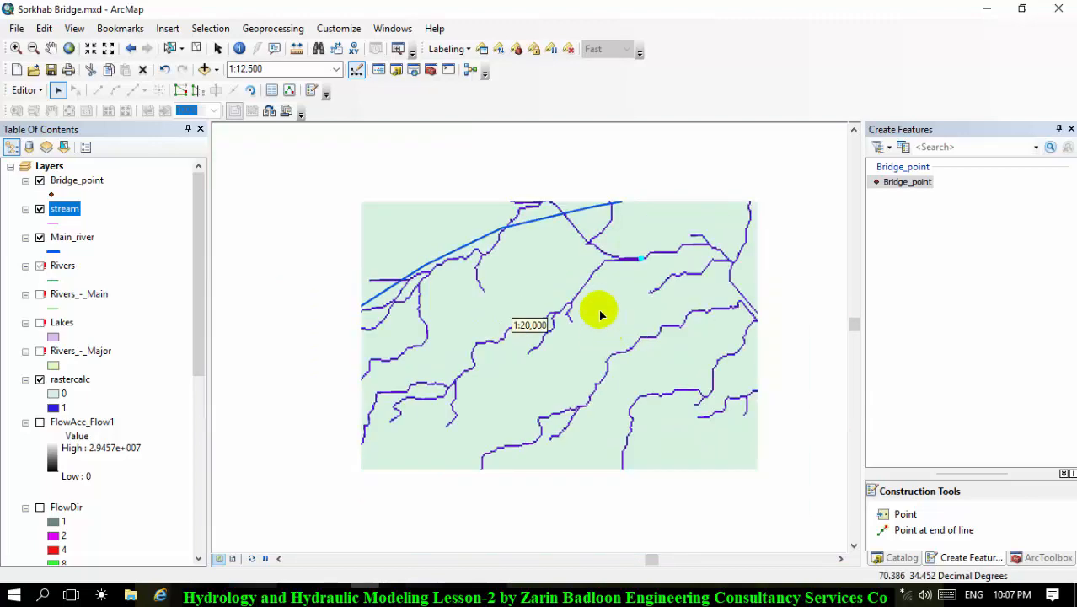
scroll(597, 260, "up", 1)
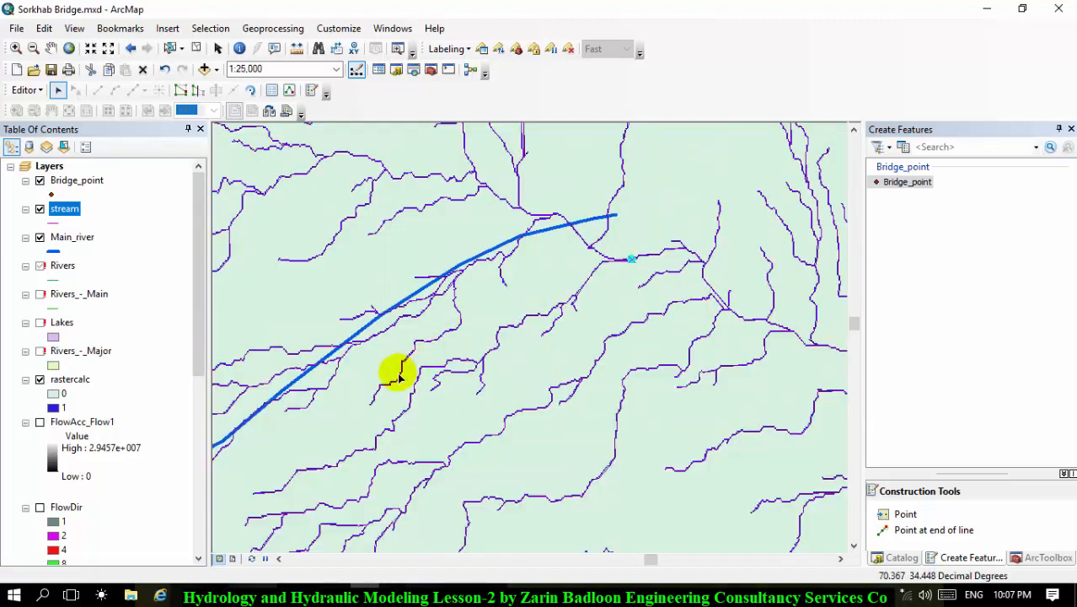
scroll(645, 234, "down", 1)
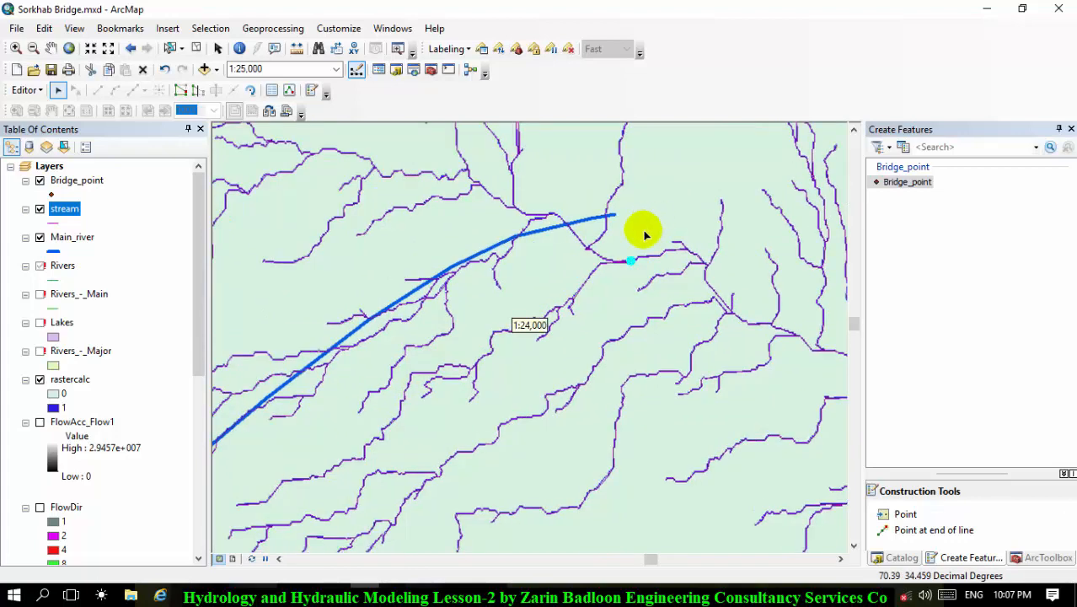
scroll(644, 235, "down", 5)
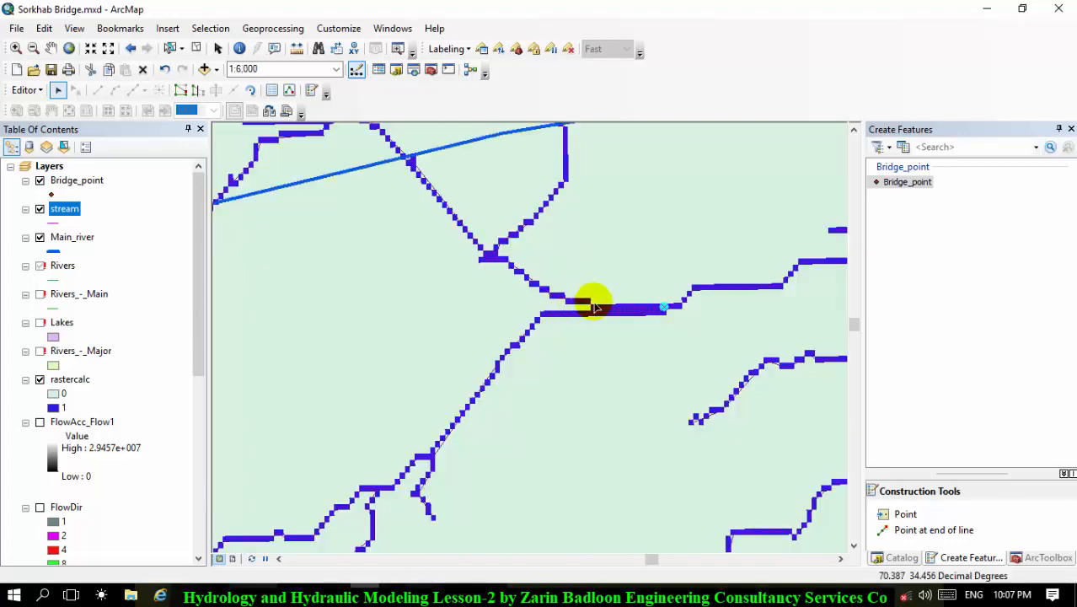
scroll(558, 305, "down", 1)
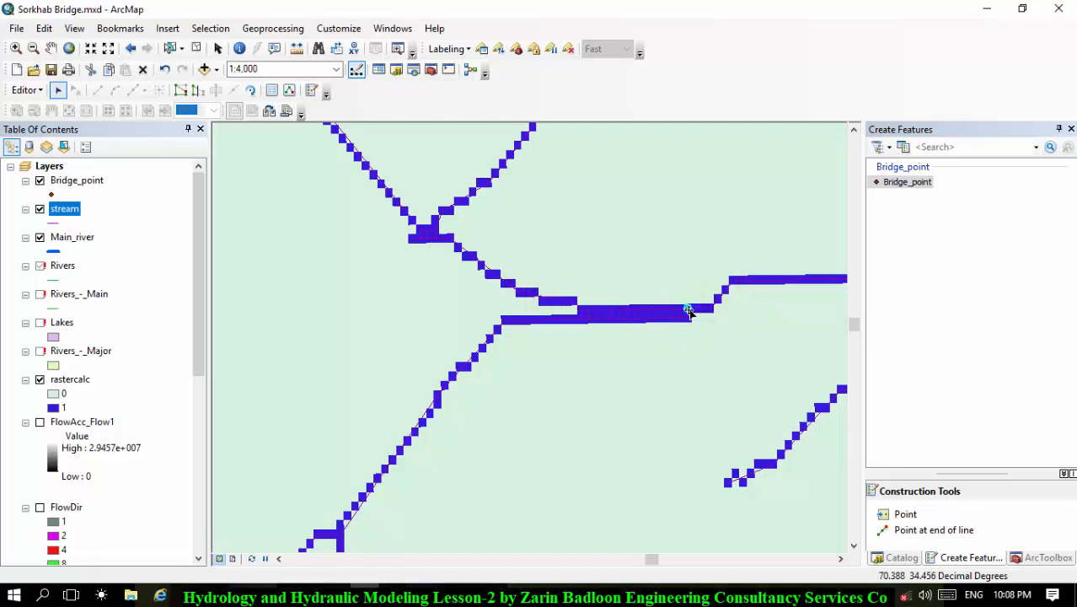
- Try the bridge point slightly farther west, on the lower side of the double-width stream stretch
mouse_move(710, 305)
left_mouse_down()
mouse_move(732, 283)
mouse_move(661, 313)
mouse_move(627, 290)
left_mouse_up()
scroll(627, 290, "up", 3)
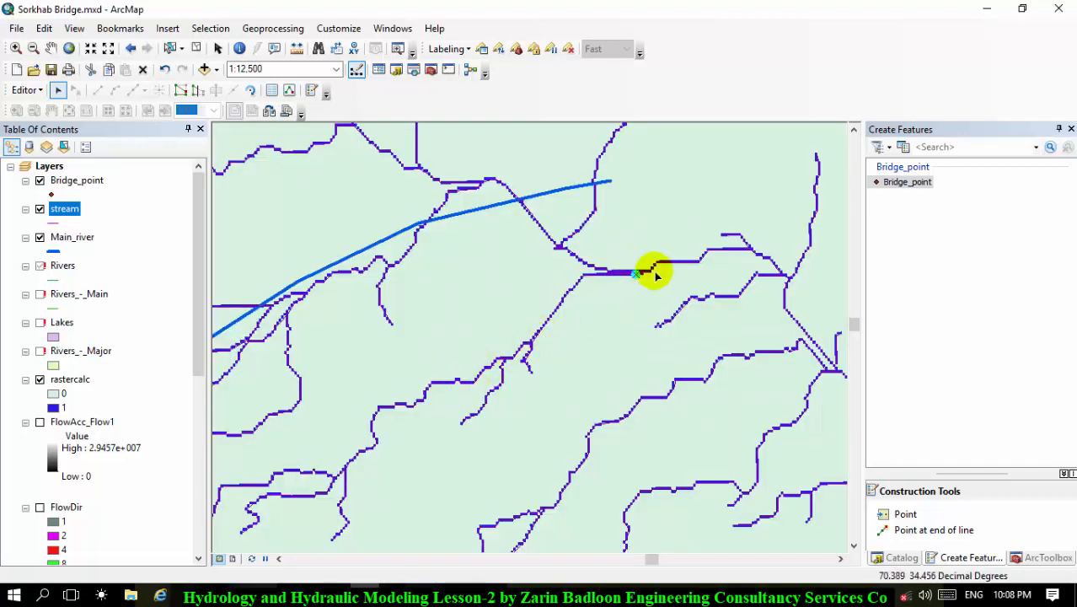
scroll(654, 266, "down", 3)
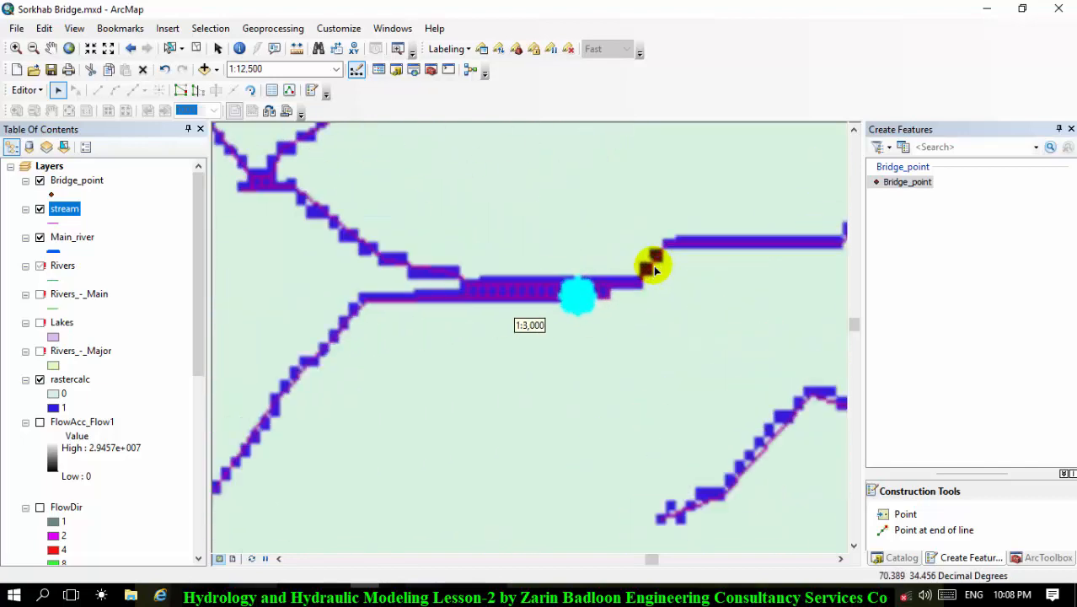
- Move the bridge point onto the stream line inside the single diagonal rastercalc cell just east of the double-width stretch
left_click(576, 302)
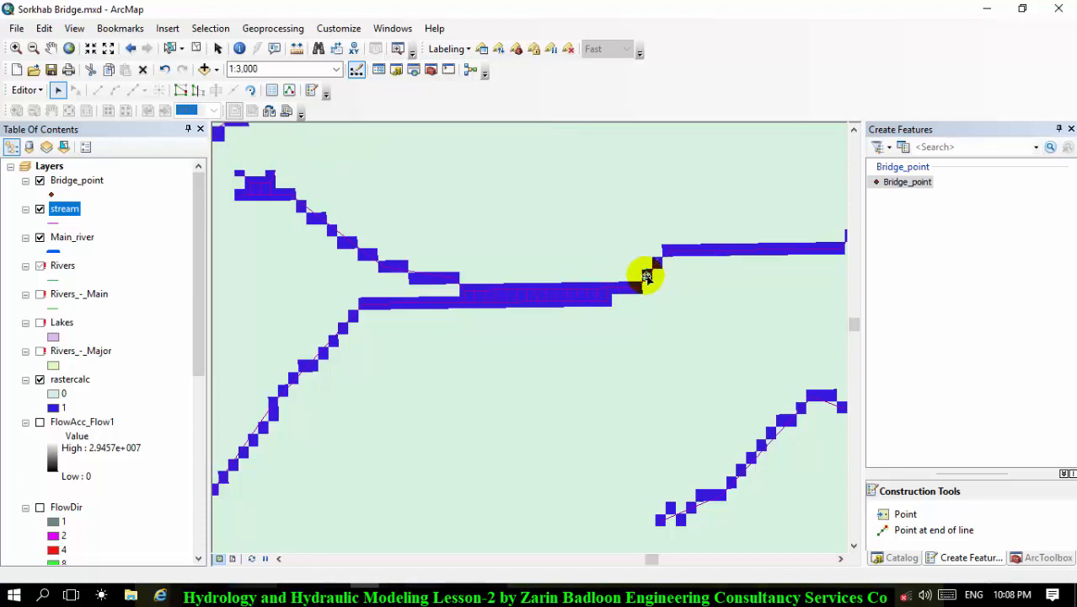
scroll(647, 274, "up", 3)
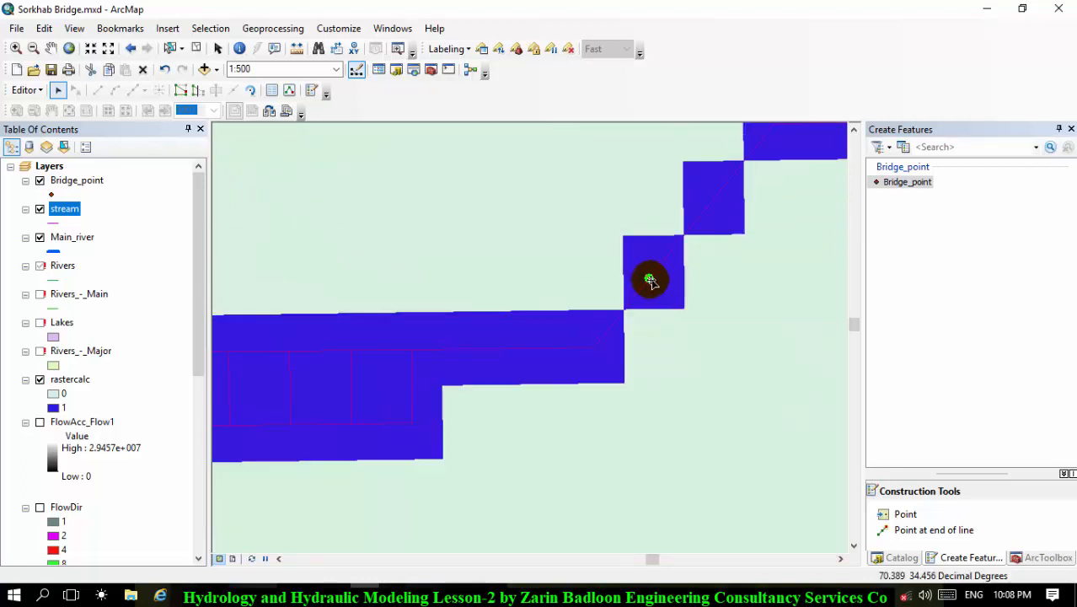
scroll(647, 282, "up", 2)
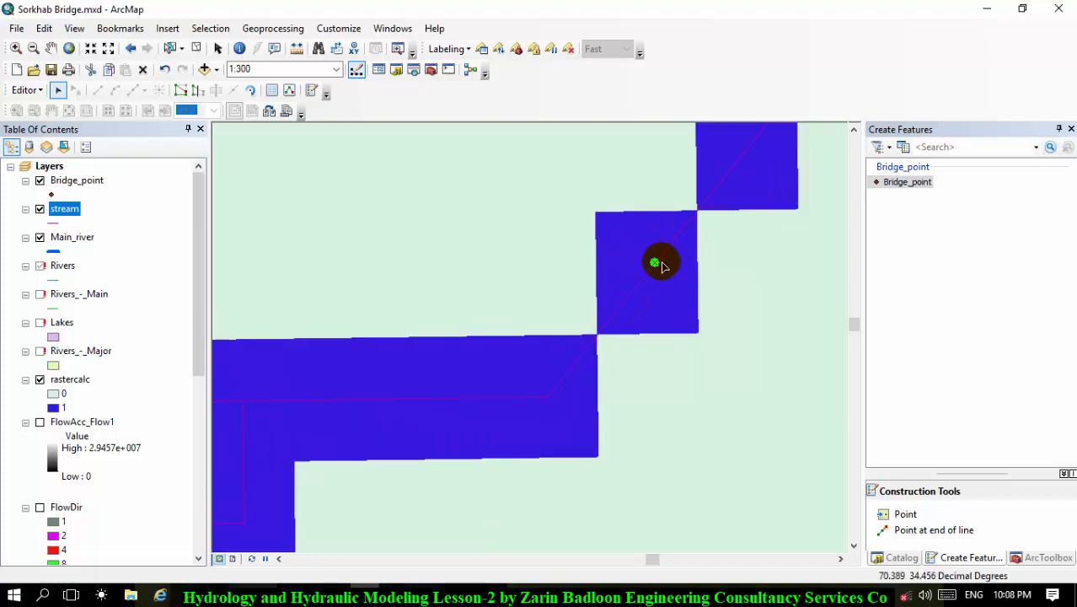
left_click(661, 267)
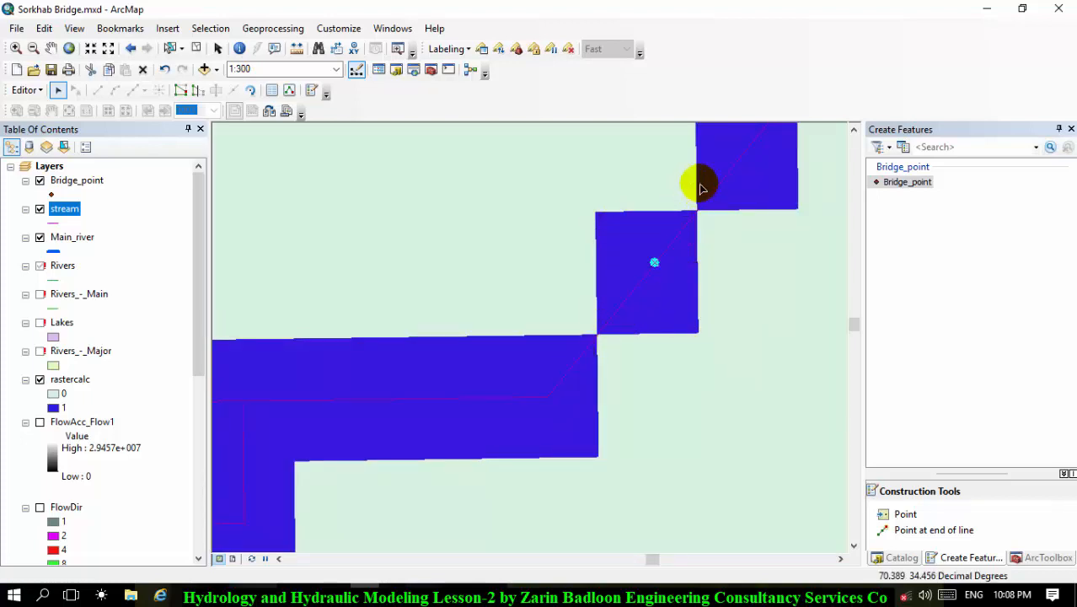
- Check that the bridge point sits on the stream line inside its raster cell
scroll(700, 191, "up", 3)
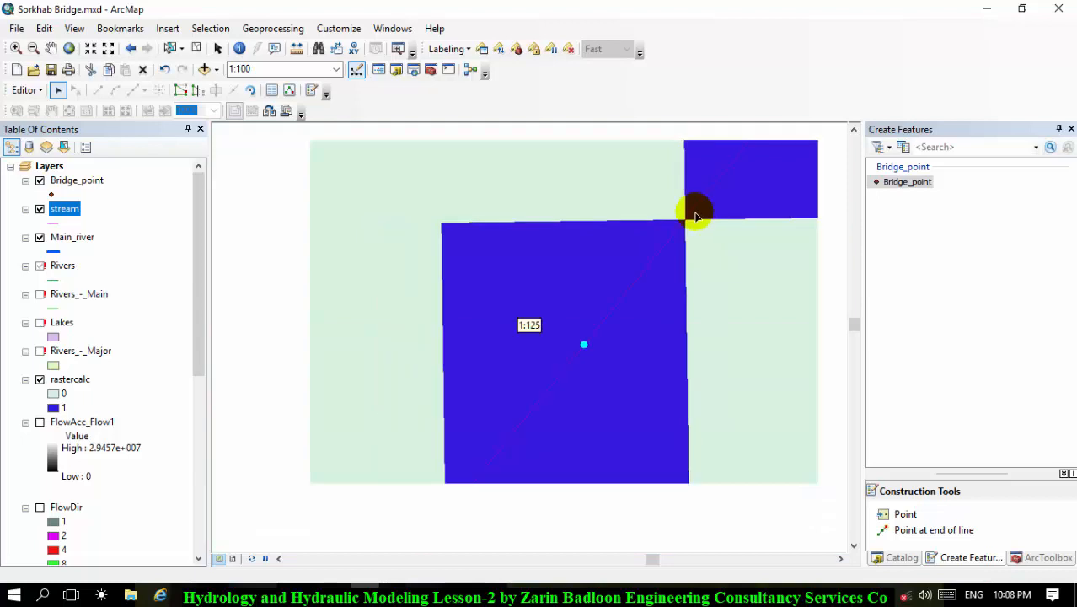
scroll(649, 224, "down", 2)
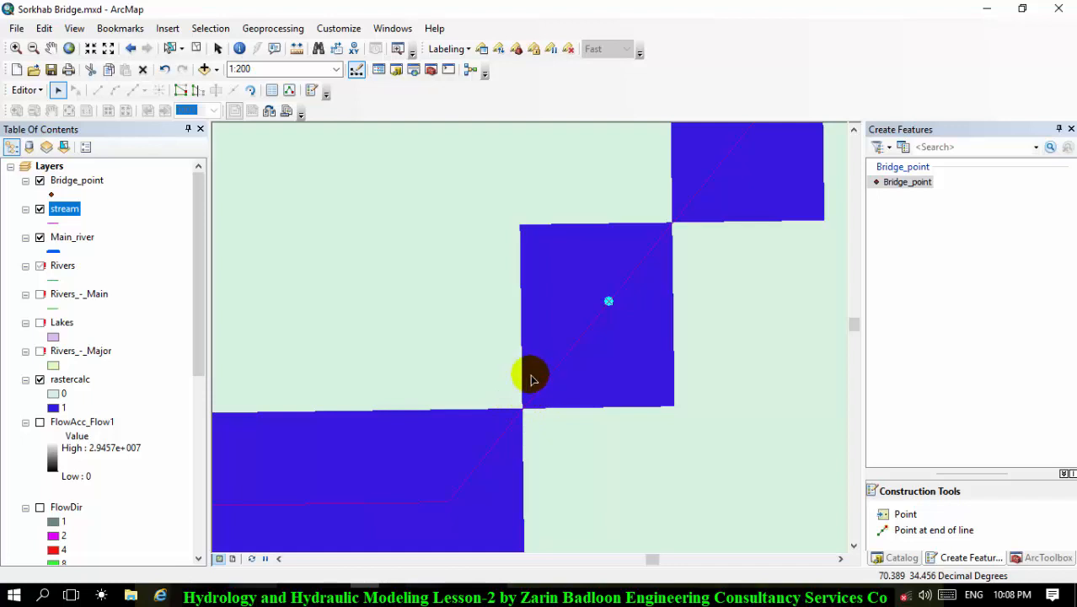
left_click(608, 303)
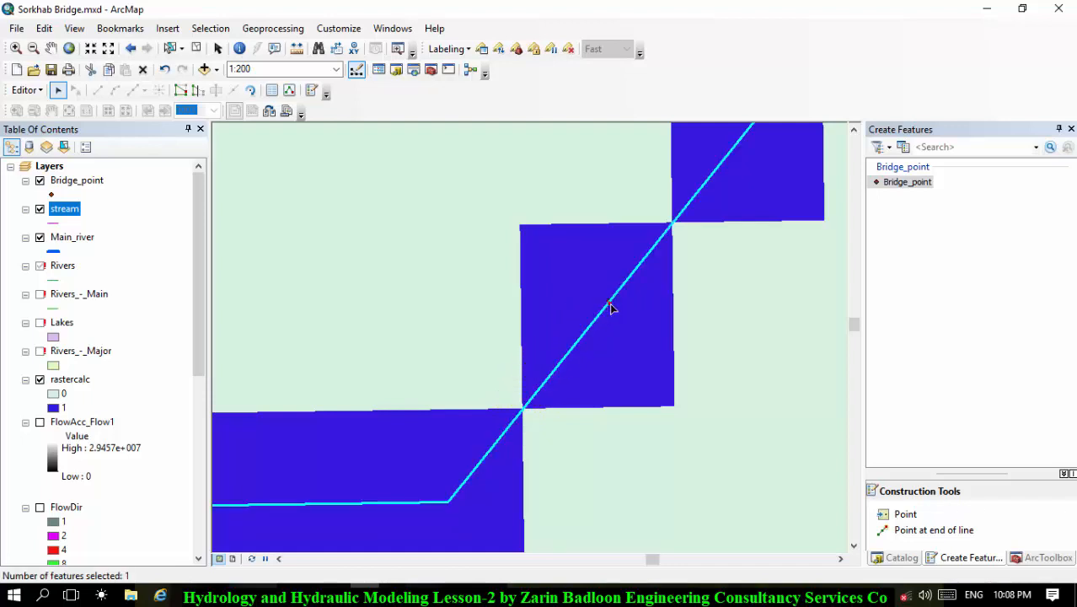
left_click(701, 318)
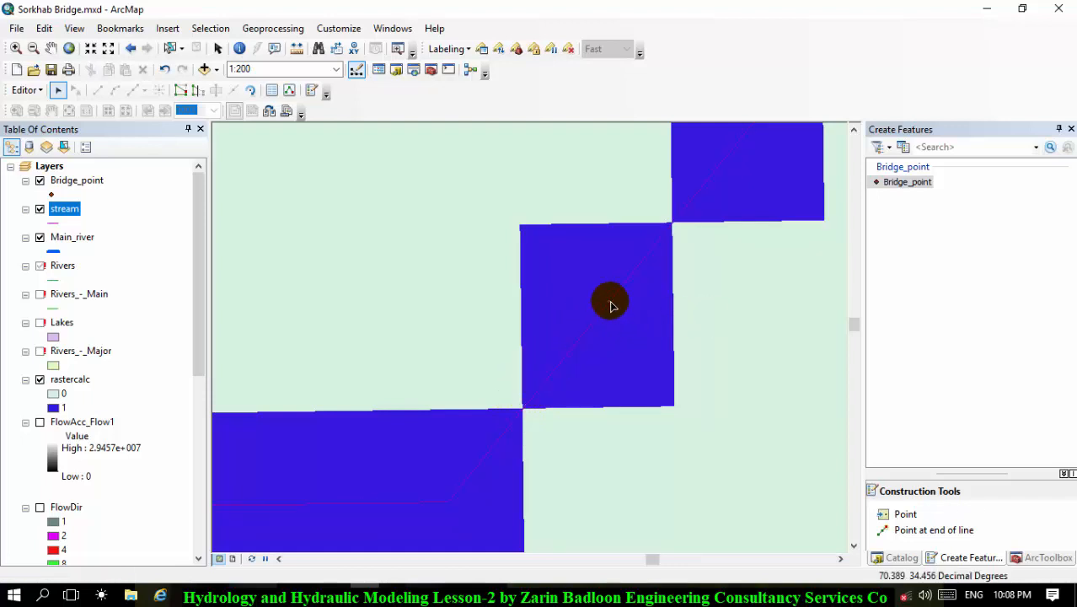
left_click(608, 305)
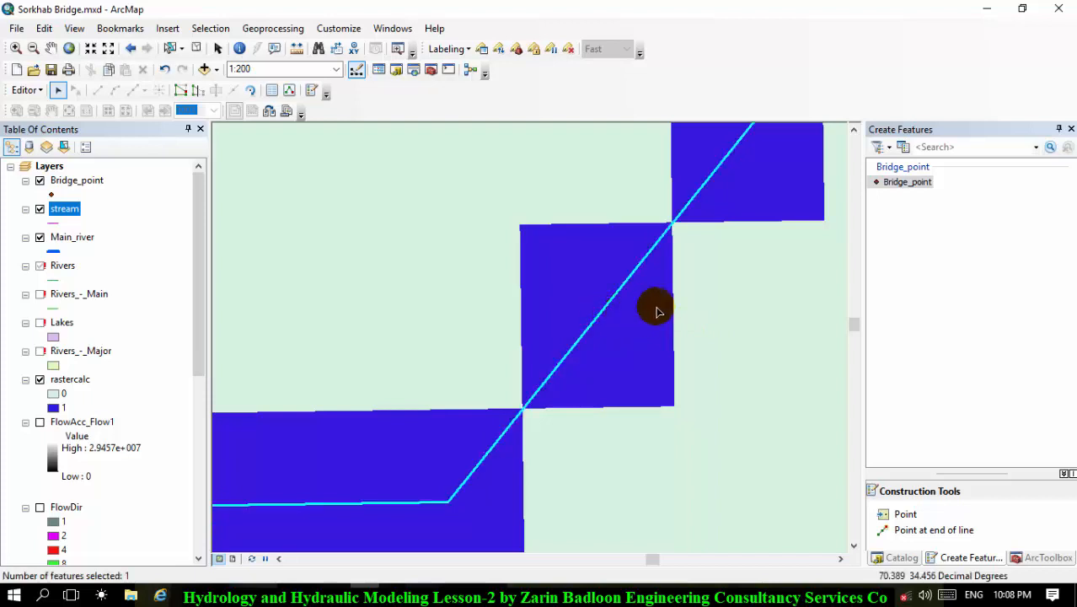
left_click(695, 307)
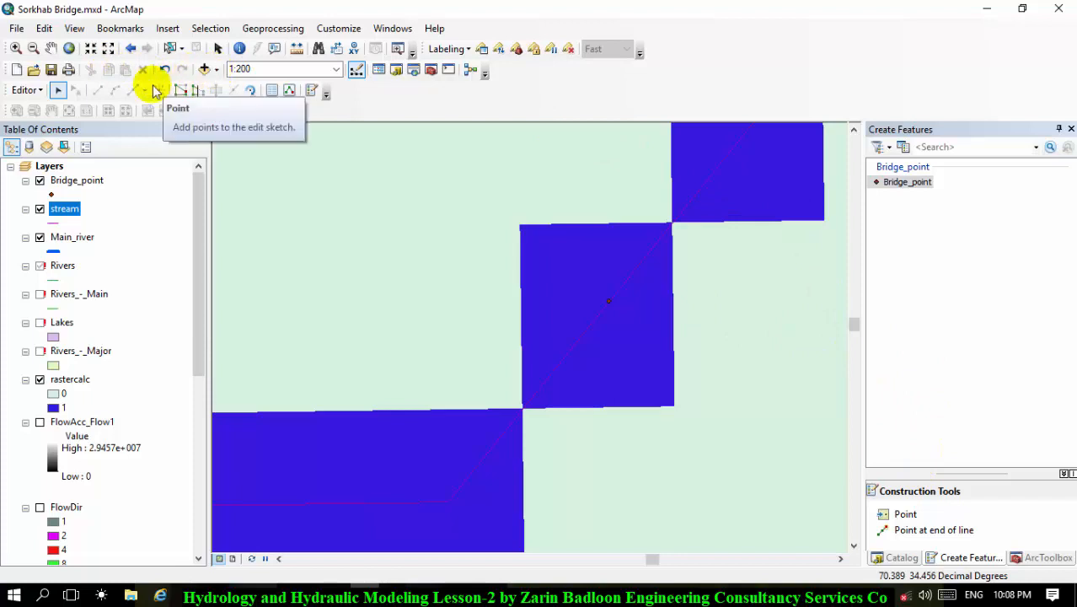
- End the editing session and save the edits to the Bridge_point layer
left_click(28, 90)
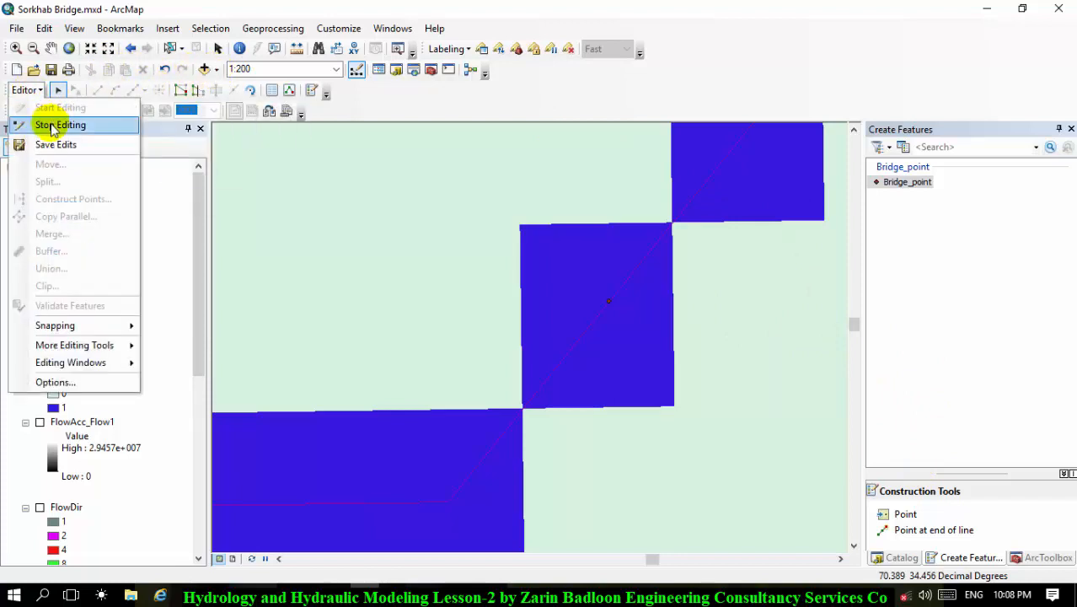
left_click(47, 125)
left_click(462, 344)
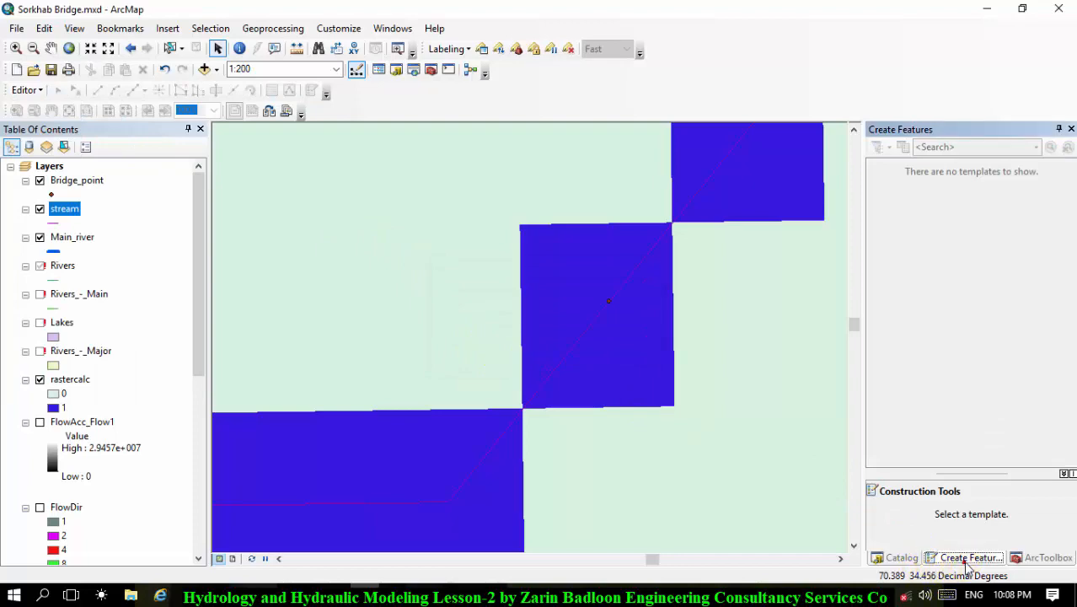
- Open the Snap Pour Point tool from the Spatial Analyst Hydrology toolset and move its dialog clear of the bridge point
left_click(1037, 558)
scroll(925, 330, "down", 10)
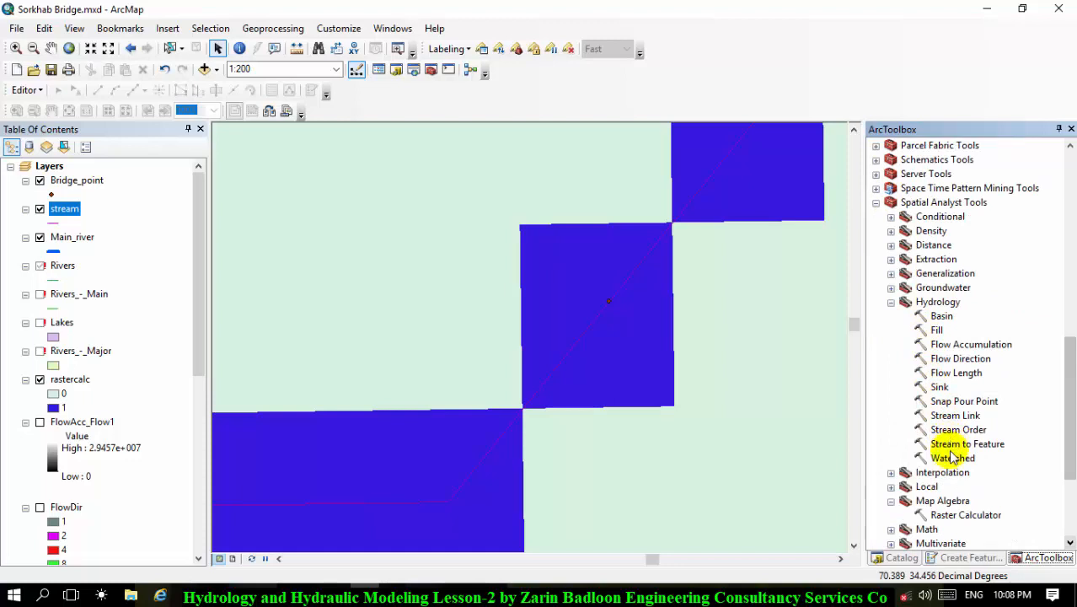
left_click(952, 405)
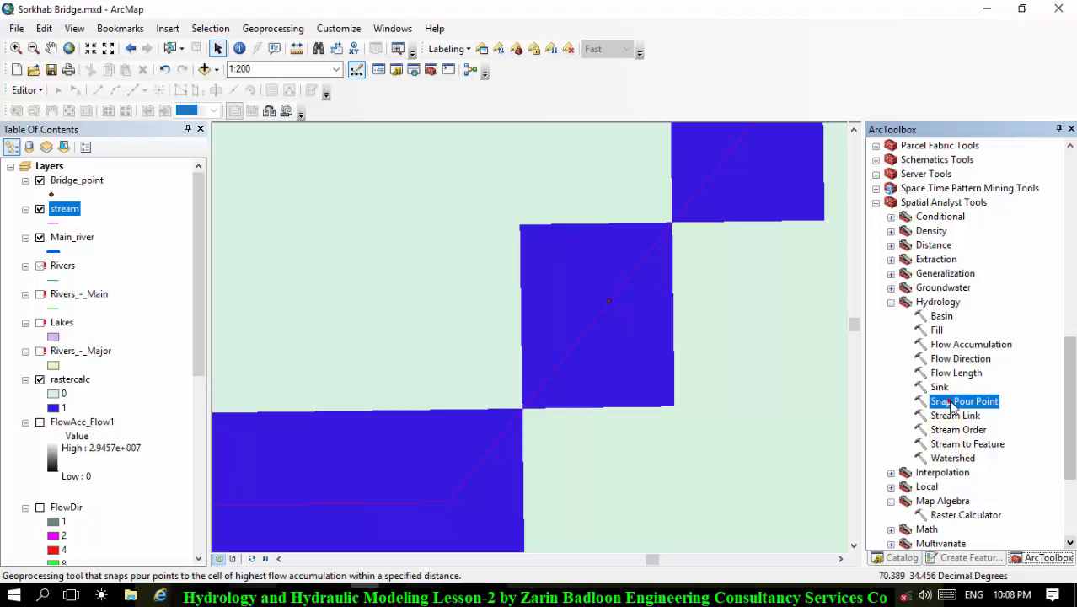
double_click(952, 404)
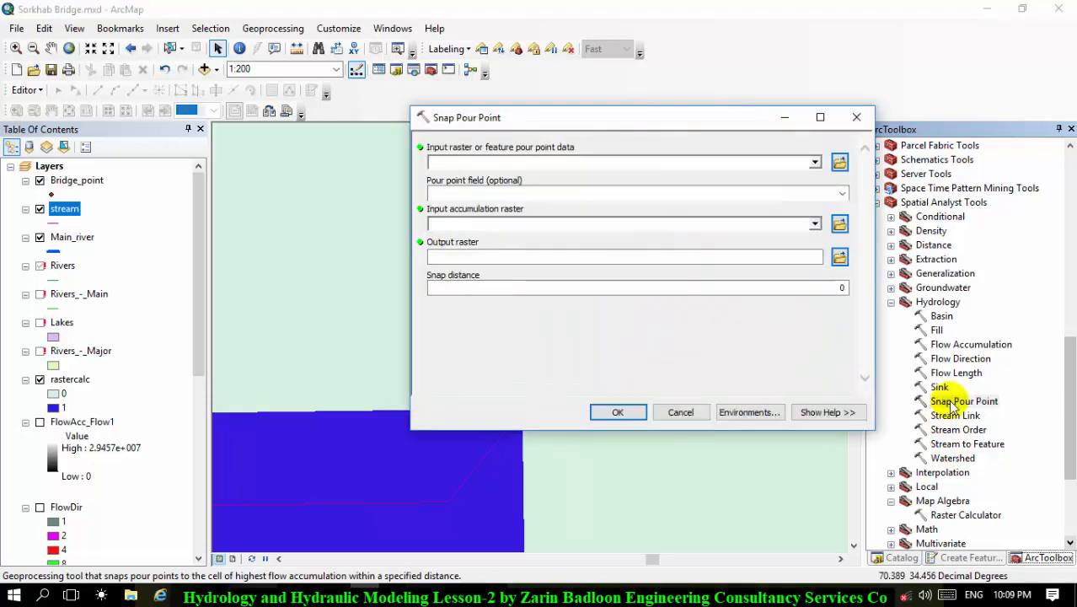
left_click_drag(688, 125, 308, 144)
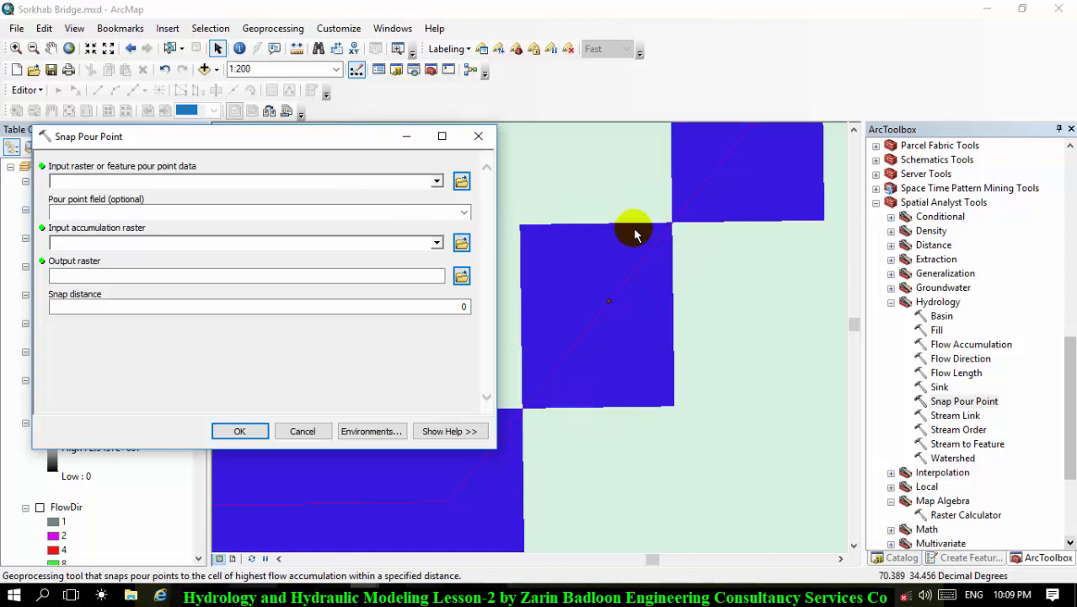
left_click_drag(613, 285, 612, 311)
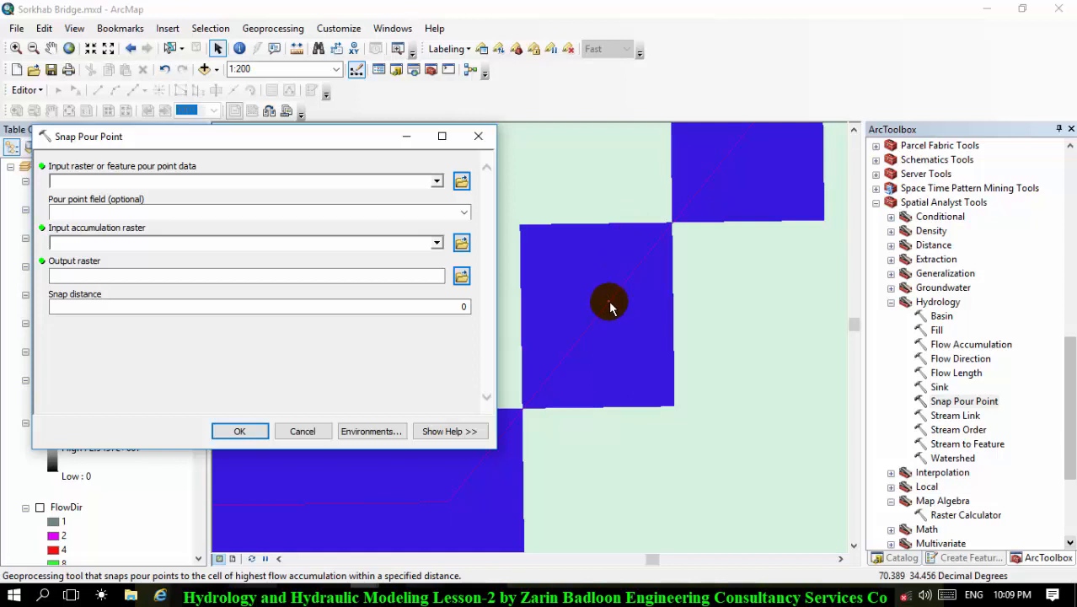
left_click_drag(615, 308, 634, 326)
left_click_drag(543, 305, 628, 218)
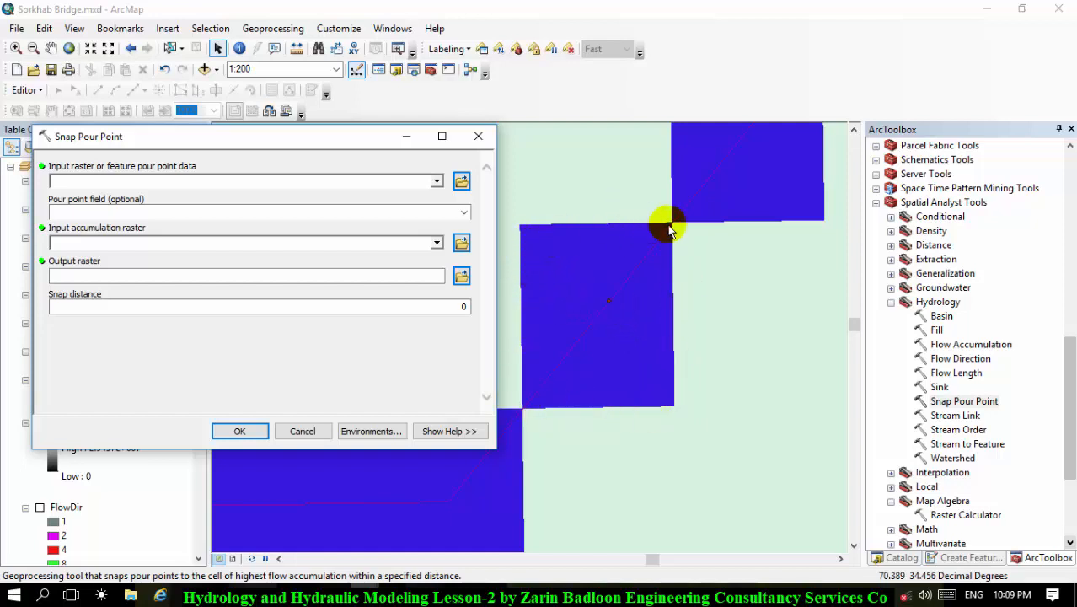
mouse_move(594, 246)
left_mouse_down()
mouse_move(606, 243)
mouse_move(665, 338)
mouse_move(507, 344)
left_mouse_up()
left_click_drag(664, 344, 634, 402)
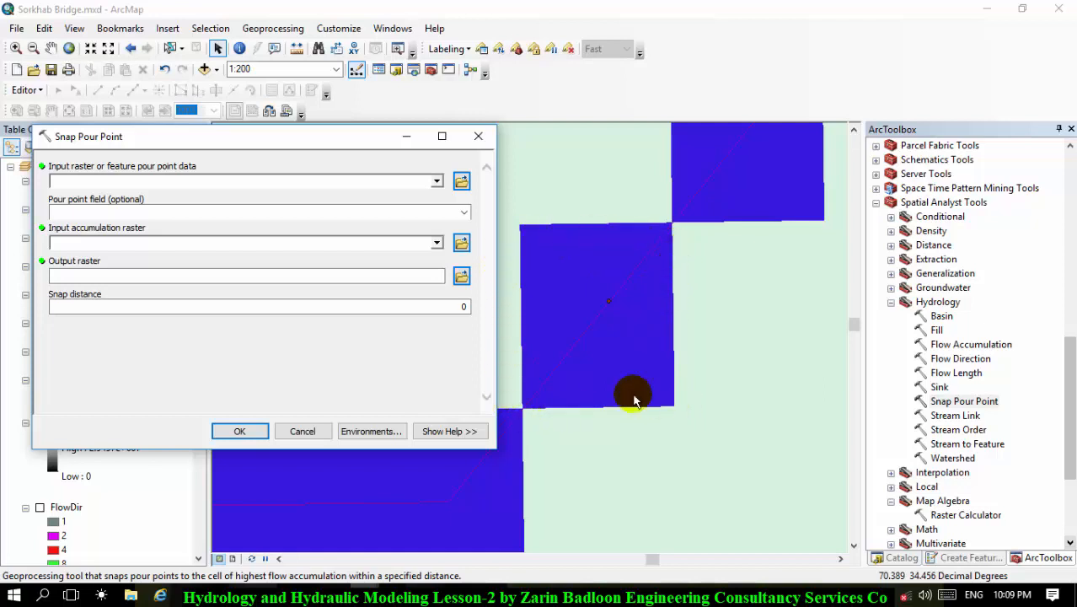
- Set Bridge_point as the pour point data, with Id as the pour point field
left_click(438, 182)
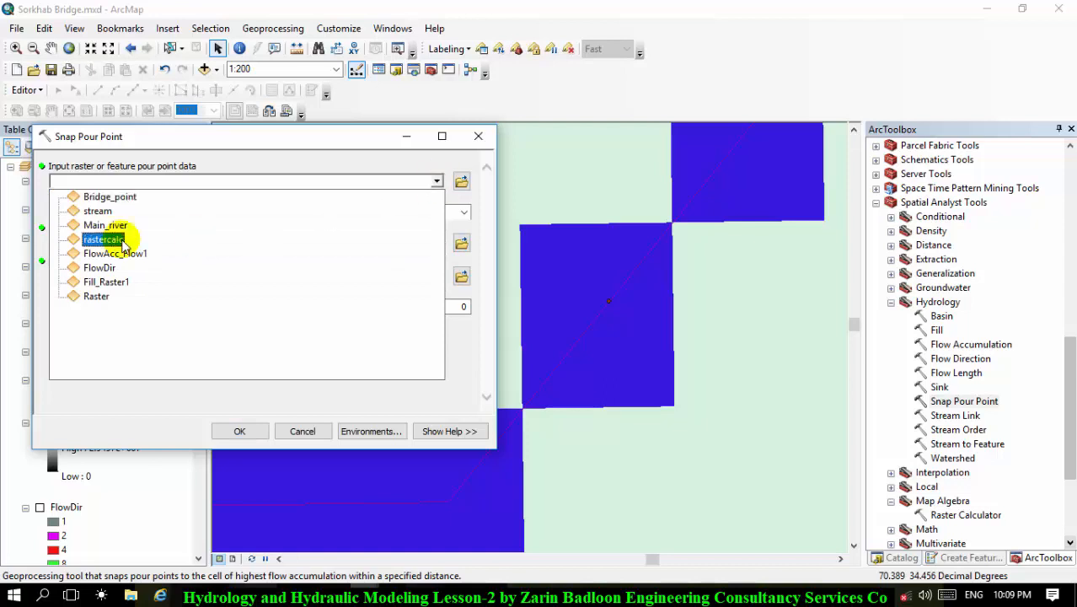
left_click(93, 194)
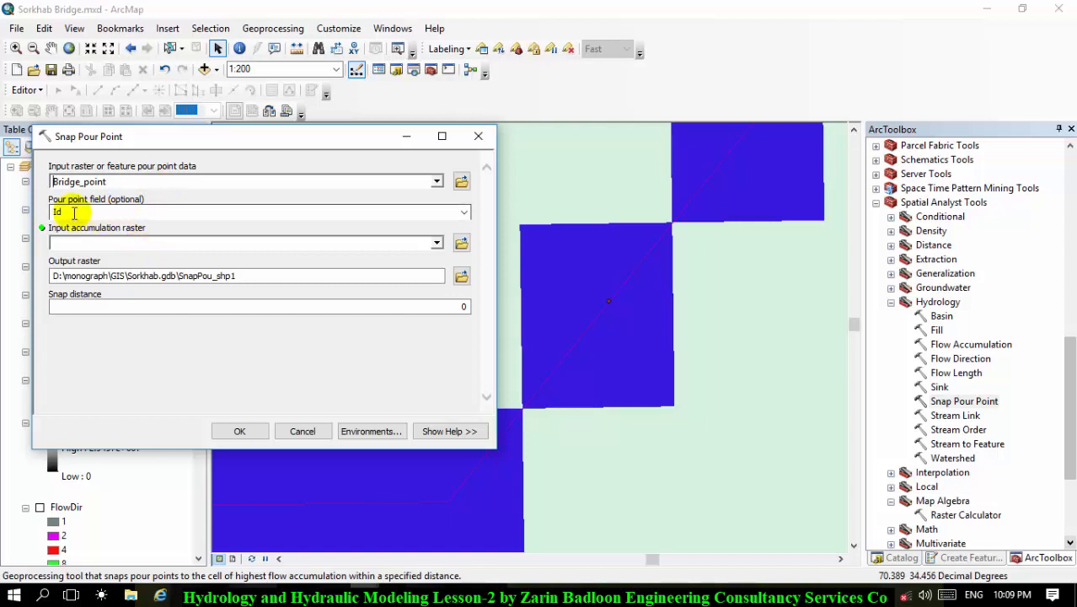
left_click(463, 210)
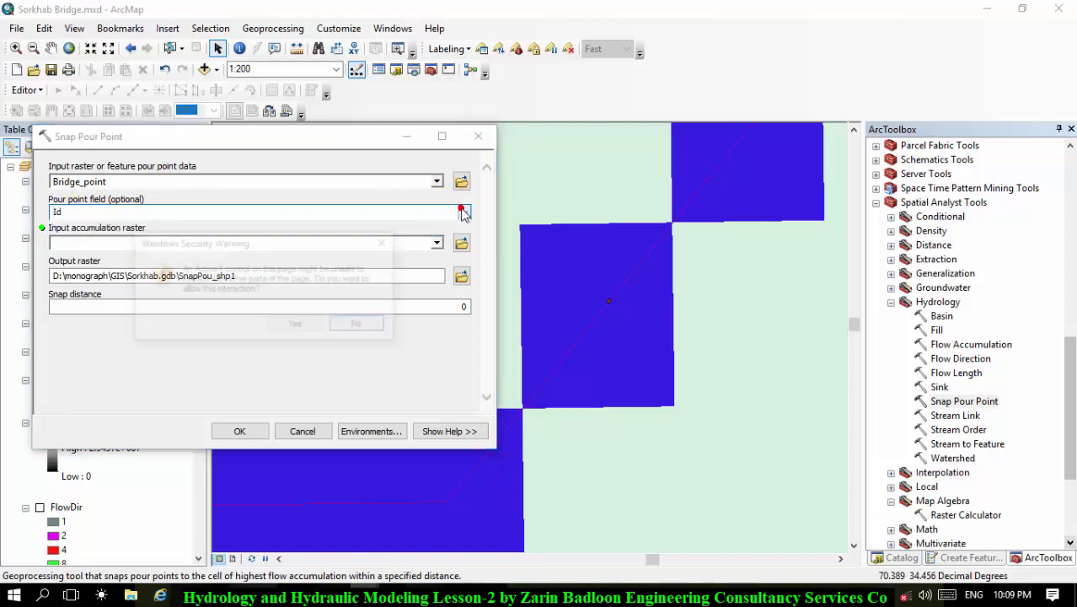
left_click(372, 323)
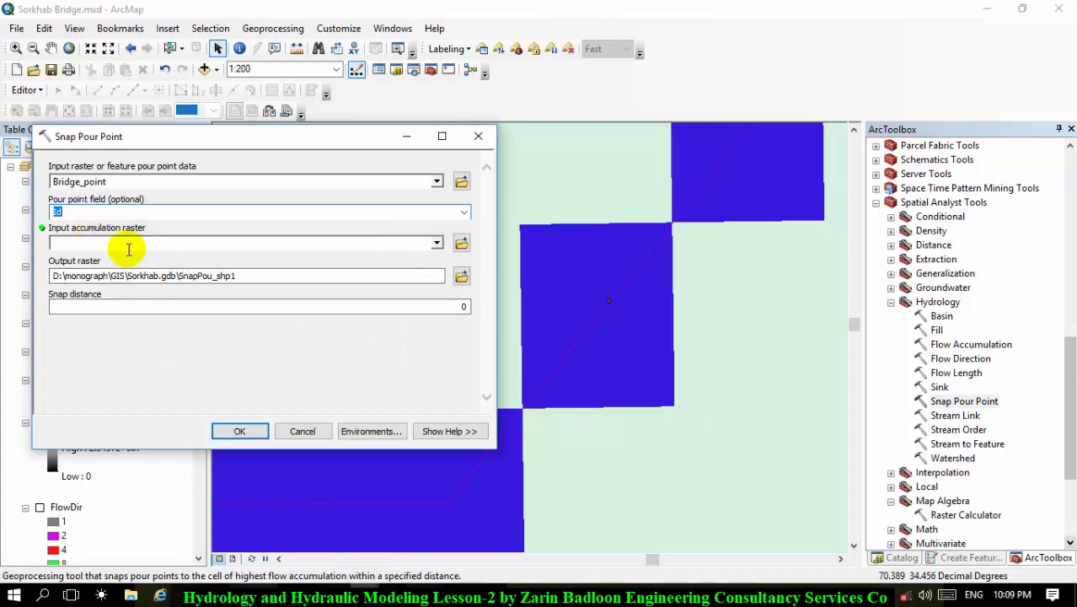
- Run Snap Pour Point with rastercalc as the input accumulation raster and SnapPou in Sorkhab.gdb as the output raster
left_click(153, 243)
left_click_drag(200, 154, 571, 101)
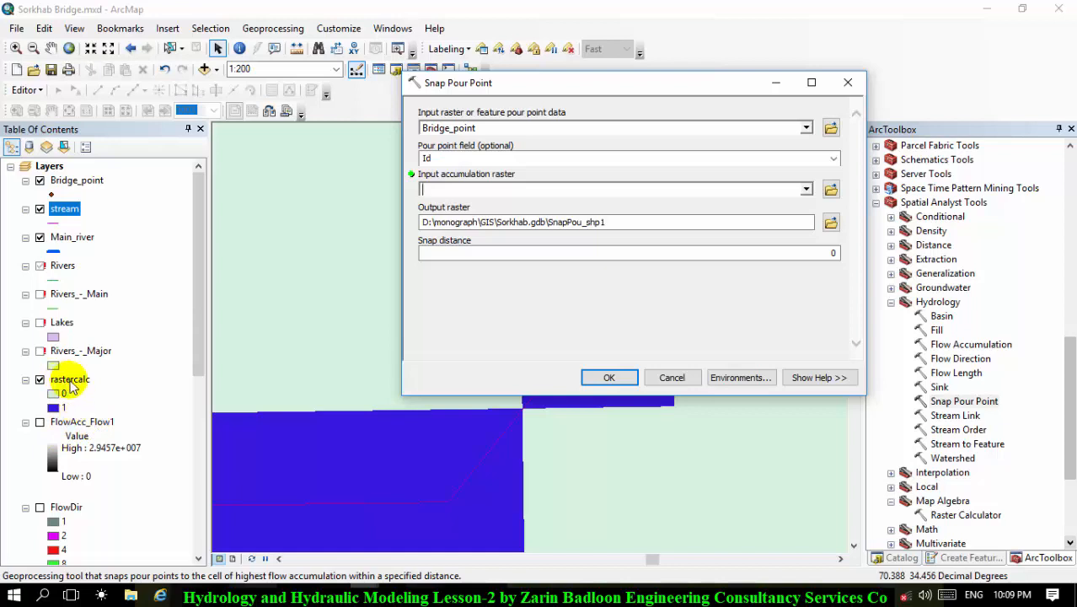
left_click(69, 381)
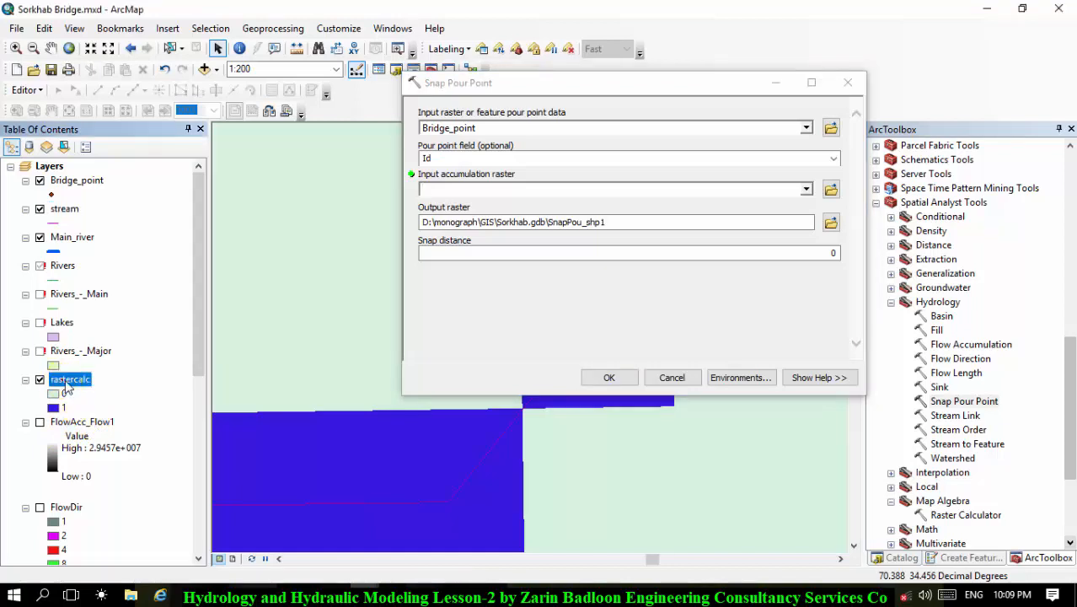
left_click_drag(321, 271, 502, 187)
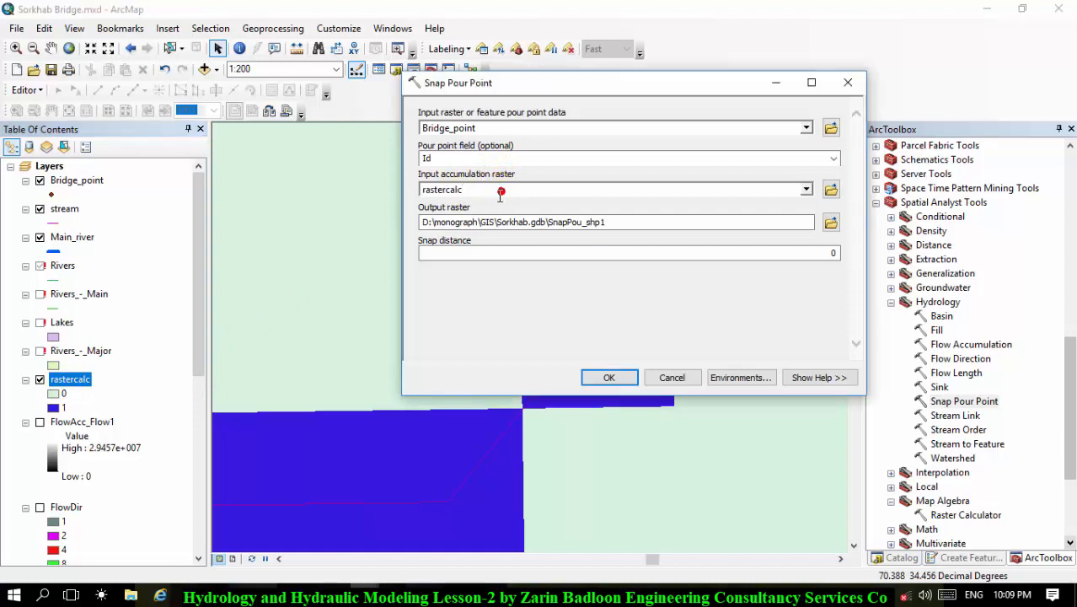
left_click(618, 223)
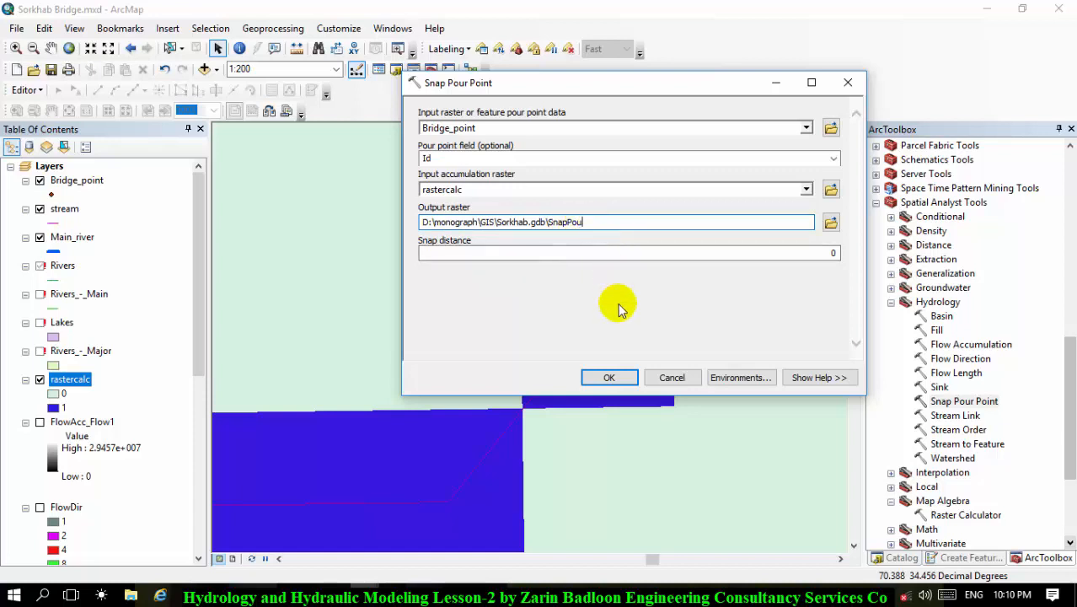
left_click(611, 378)
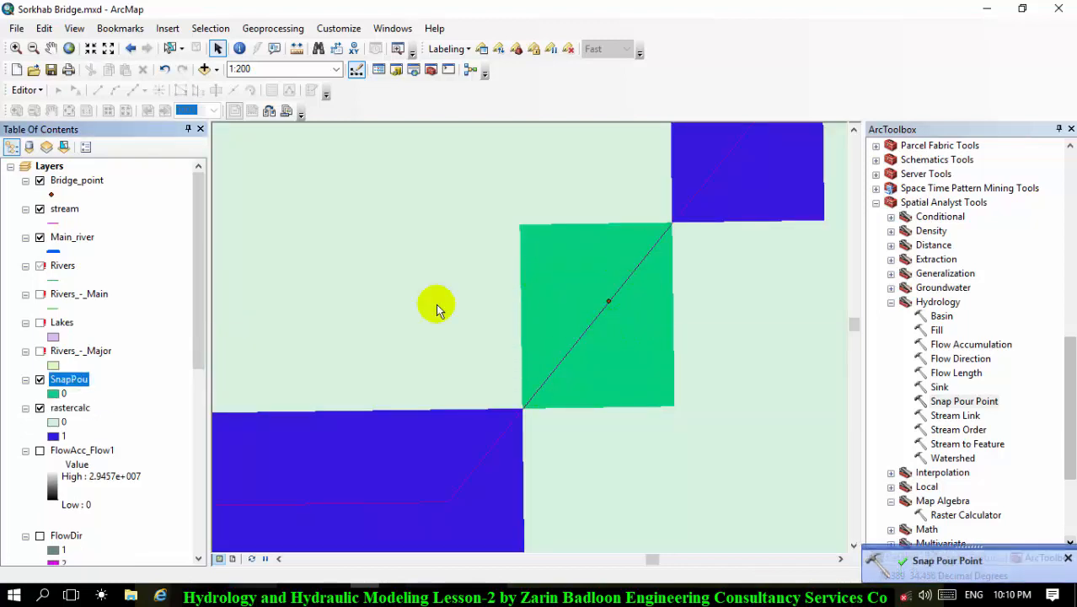
- Toggle the SnapPou layer's visibility to compare the snapped cell with the rastercalc stream cells
left_click(40, 380)
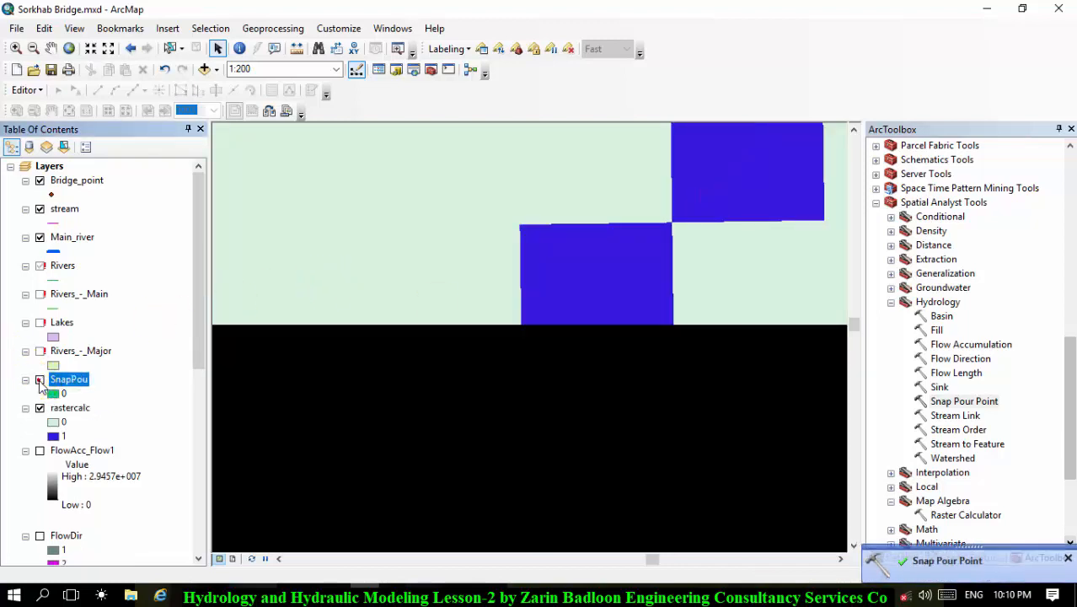
left_click(40, 381)
left_click(40, 380)
left_click(40, 380)
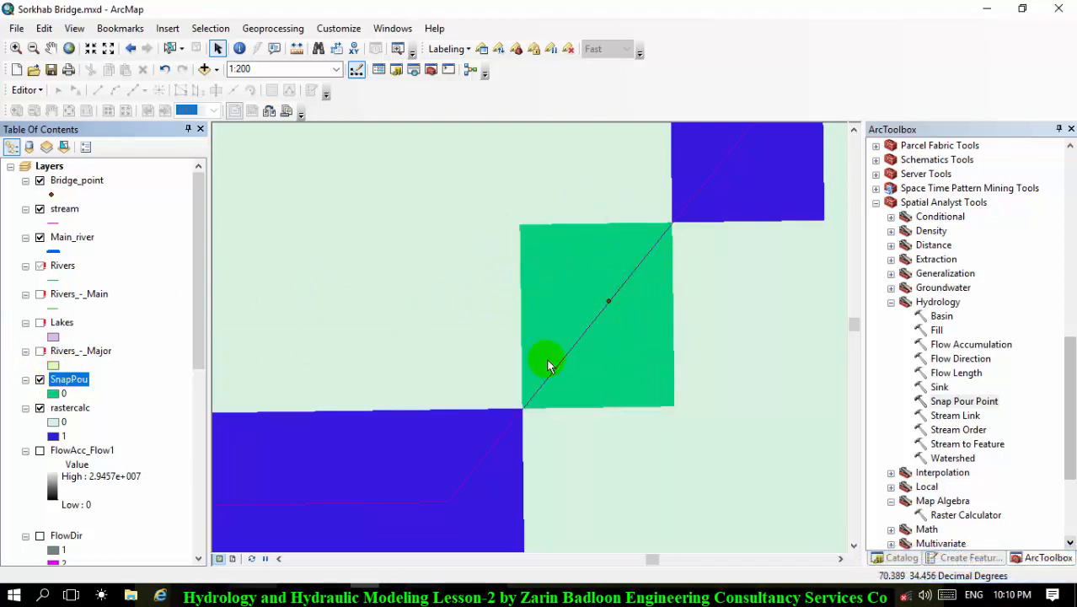
- Run the Watershed tool with FlowDir as the flow direction raster and SnapPou as the pour point data
left_click(957, 458)
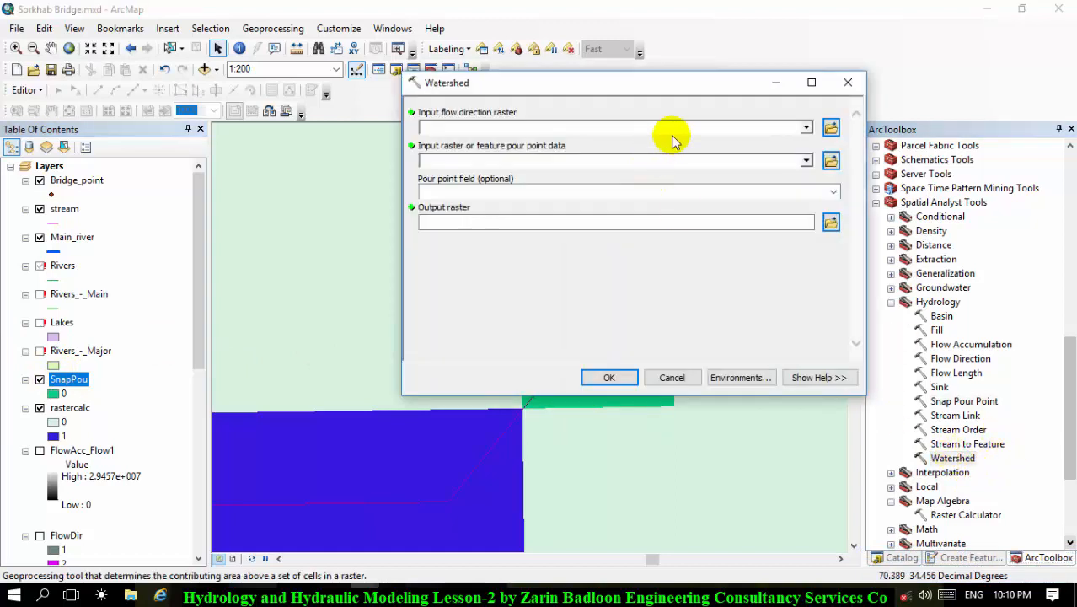
left_click(806, 127)
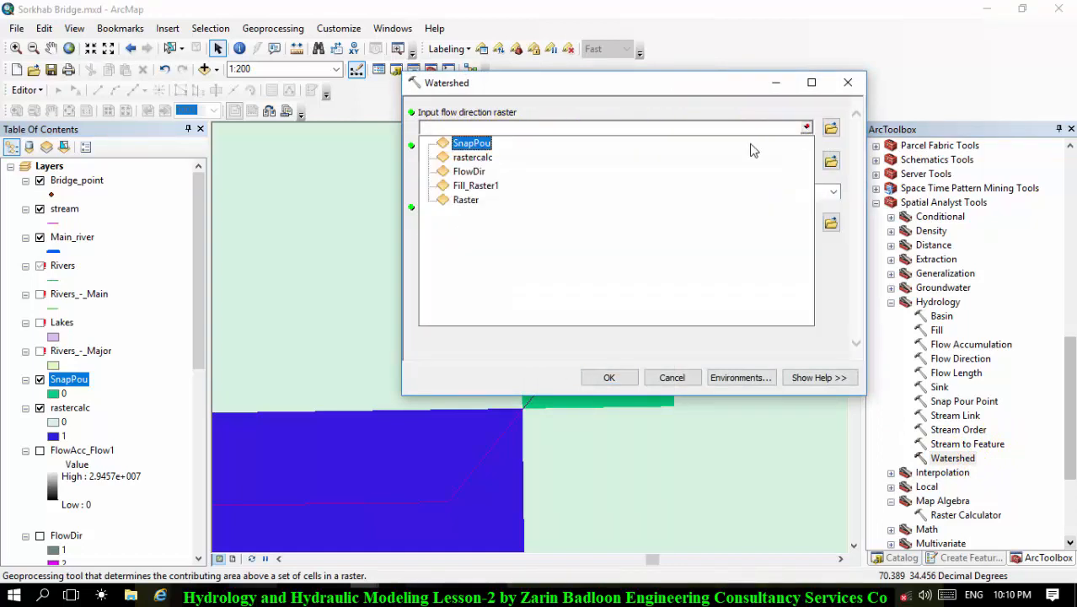
left_click(480, 172)
left_click(540, 160)
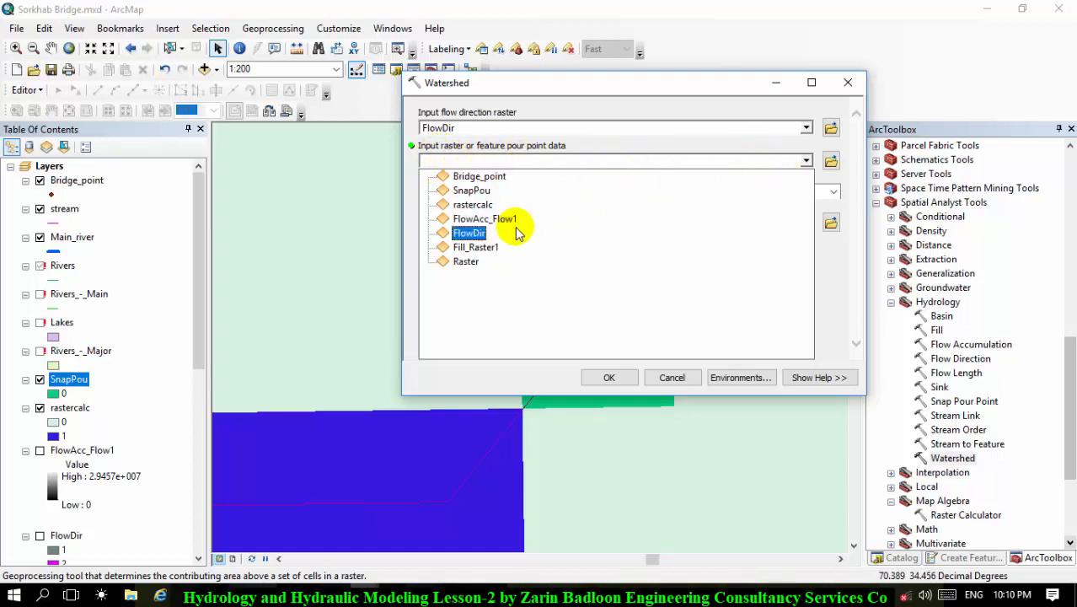
left_click(469, 192)
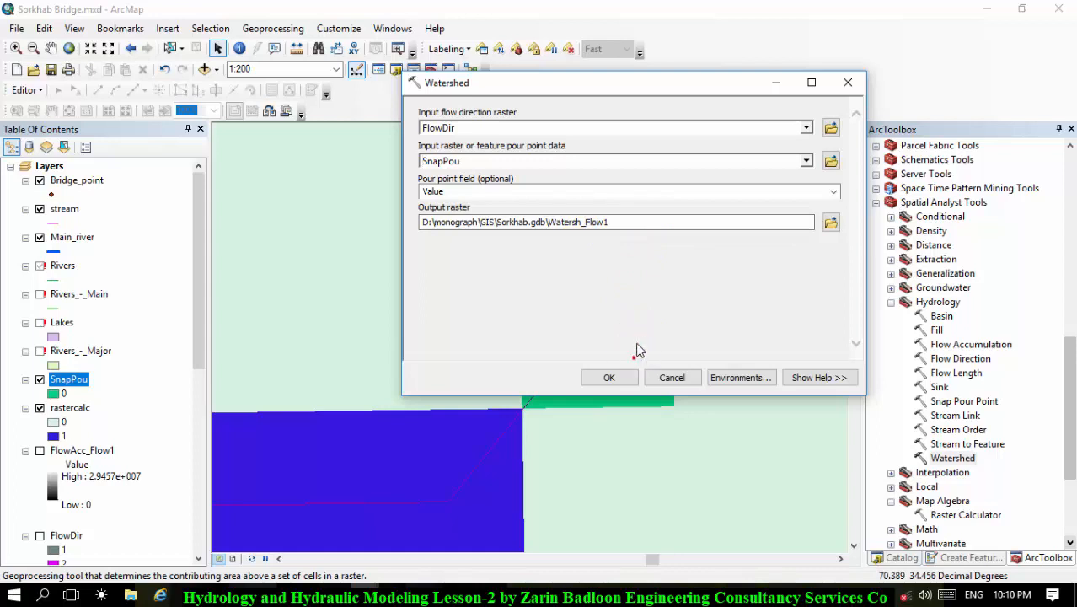
left_click(609, 378)
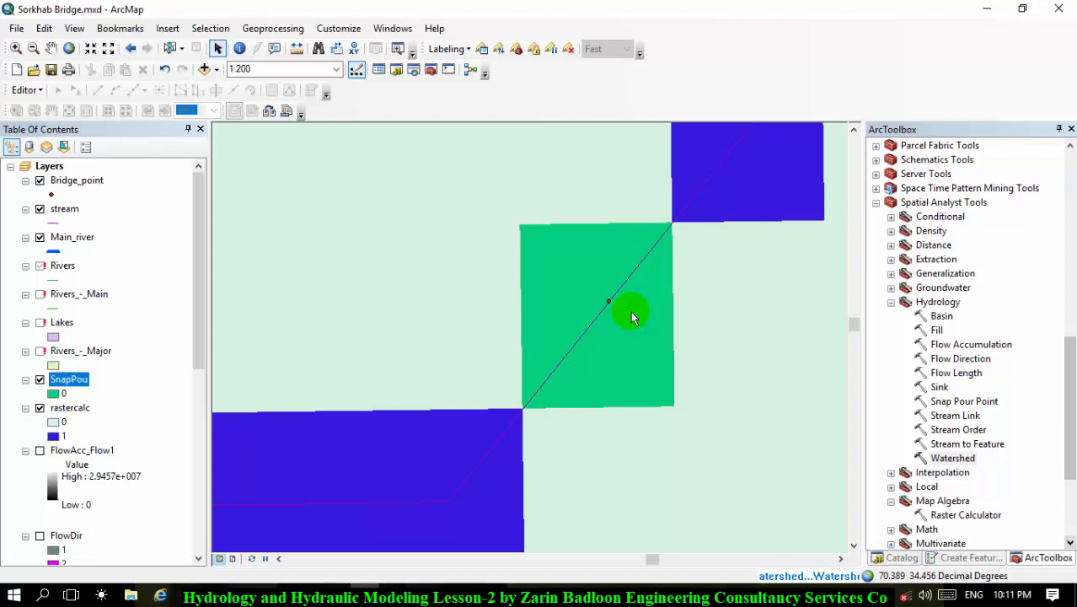
- Locate the Raster to Polygon tool among the From Raster conversion tools
left_click(876, 202)
scroll(885, 241, "up", 5)
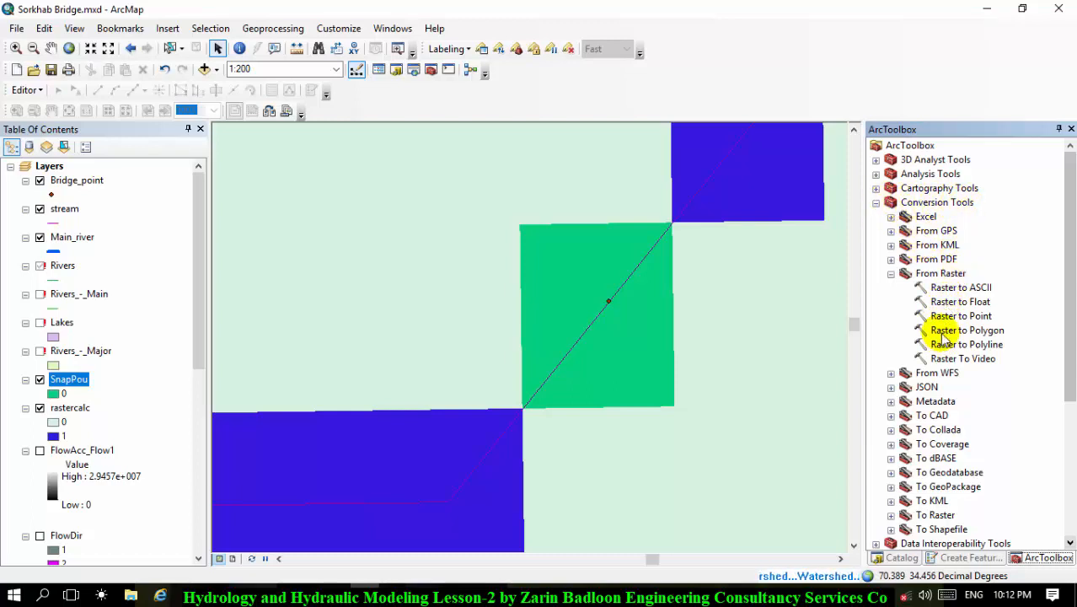
left_click(977, 333)
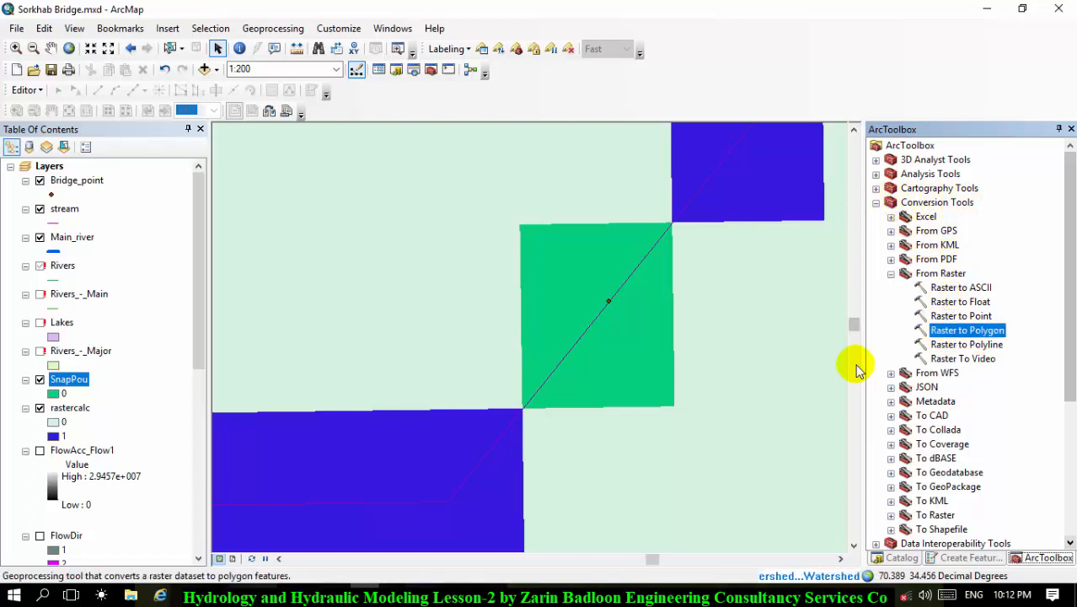
scroll(683, 257, "up", 1)
scroll(683, 257, "up", 3)
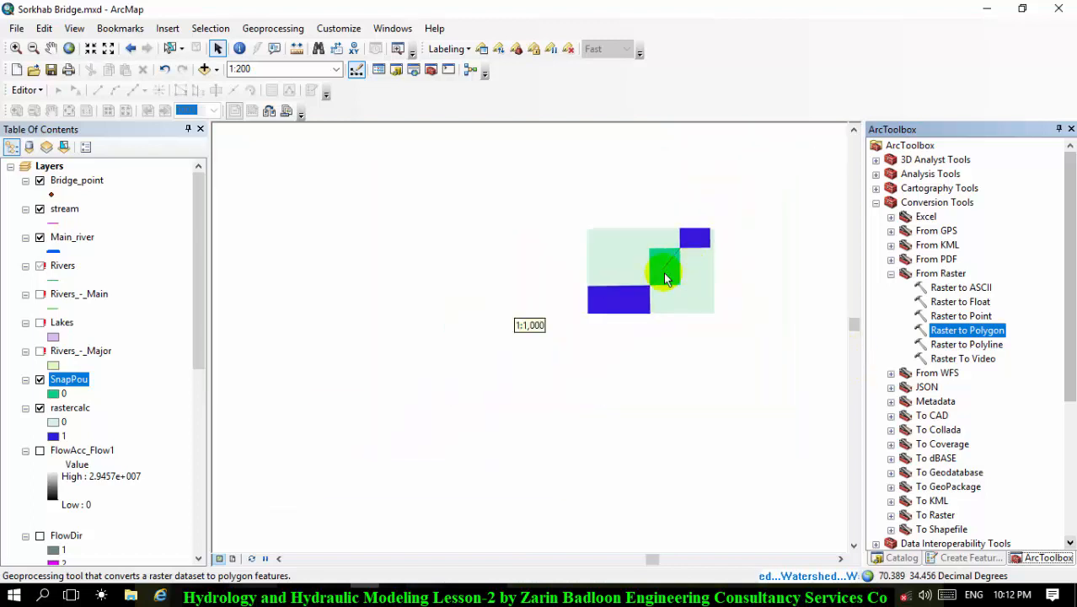
scroll(774, 302, "up", 2)
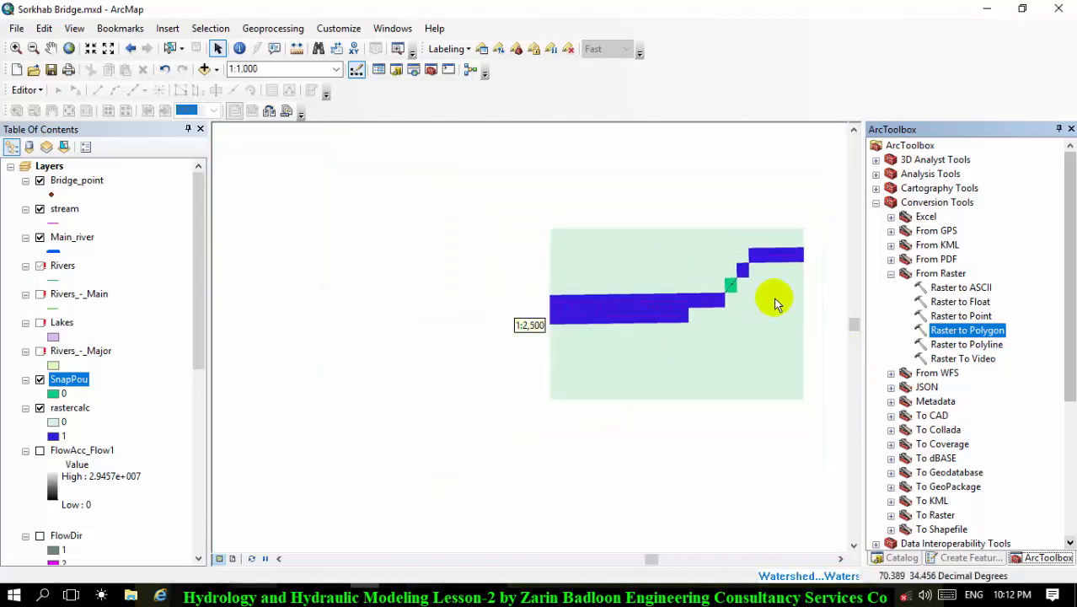
- Turn off the rastercalc layer's visibility, leaving the SnapPou layer switched on
scroll(782, 278, "up", 2)
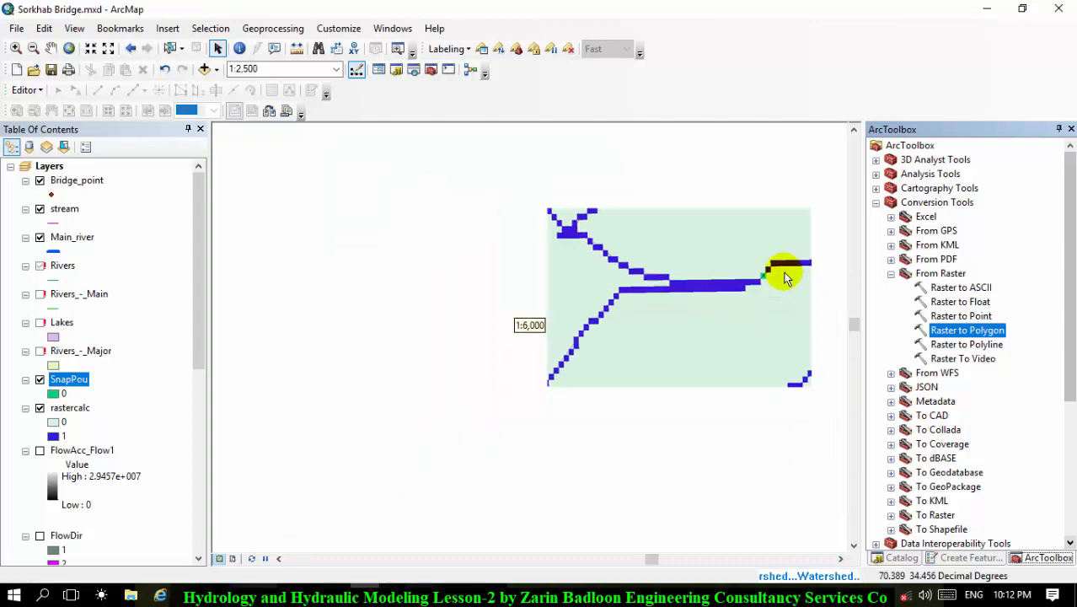
scroll(782, 282, "up", 2)
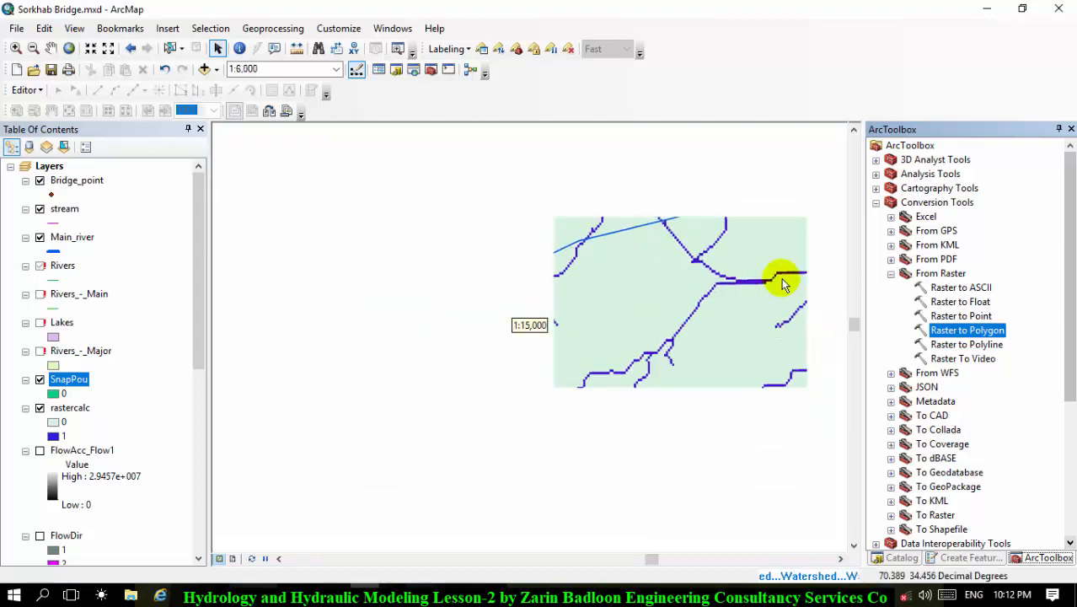
scroll(782, 282, "up", 2)
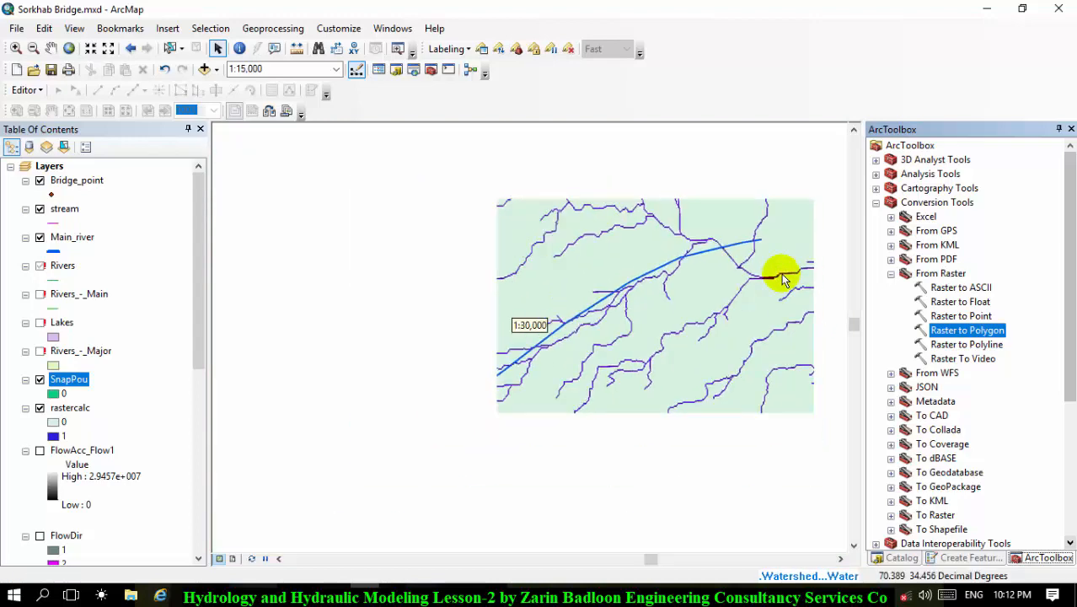
scroll(783, 268, "up", 2)
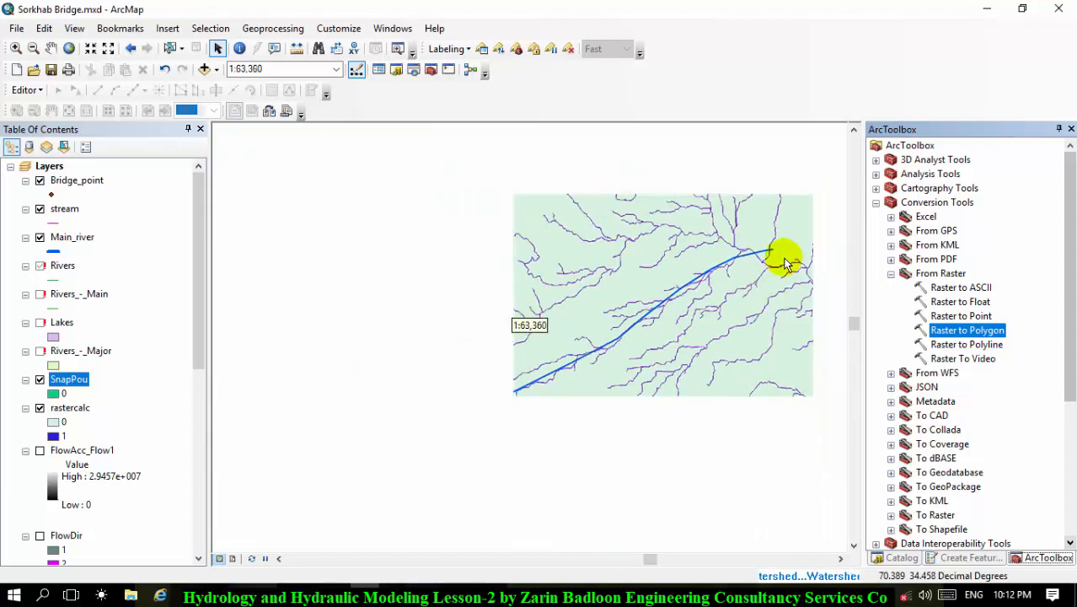
scroll(784, 264, "up", 3)
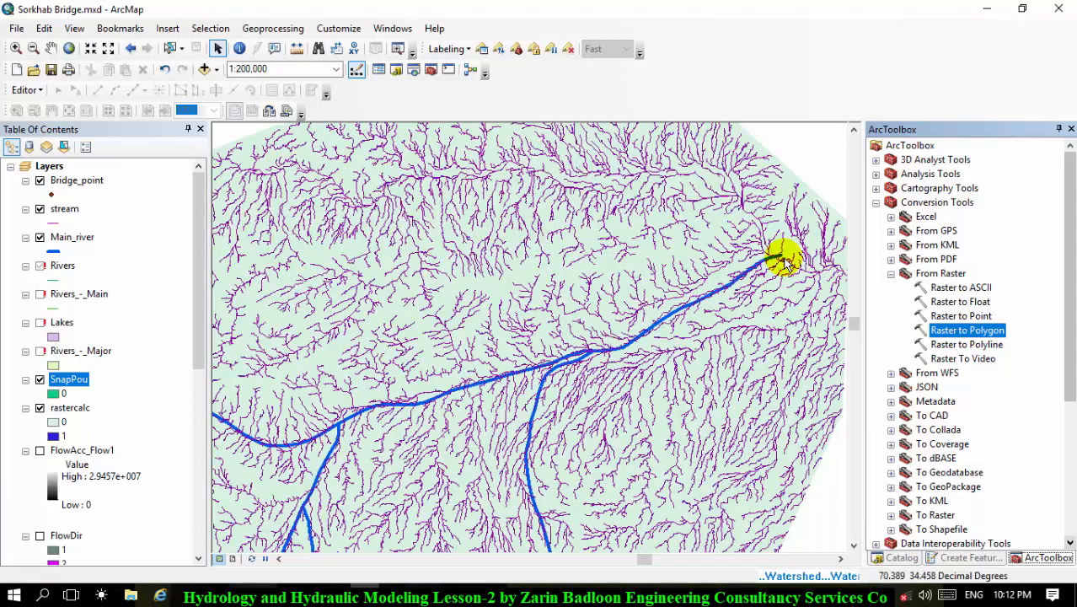
scroll(794, 247, "up", 2)
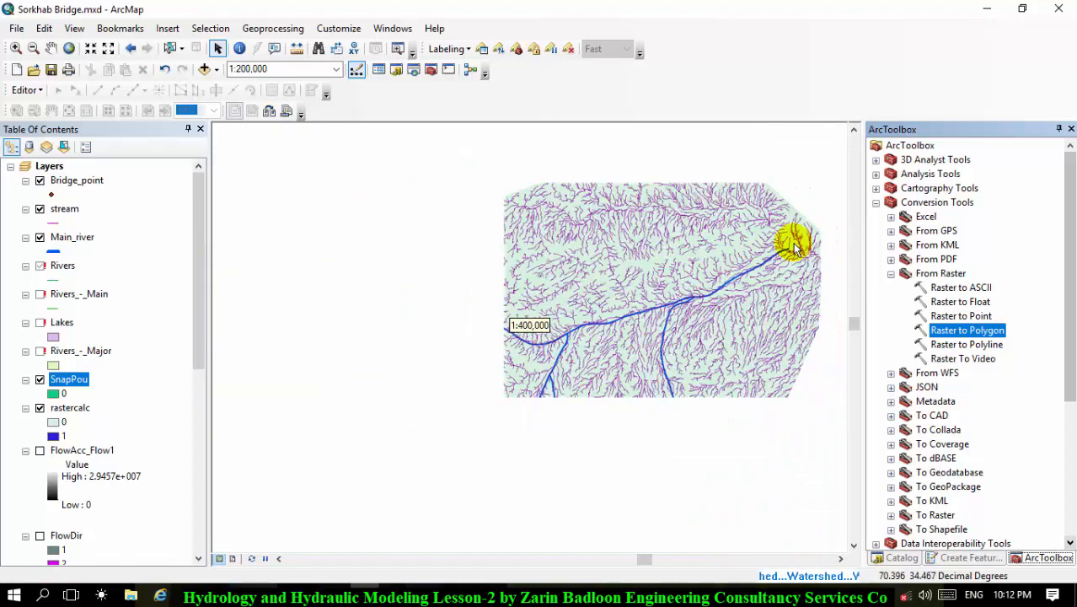
scroll(795, 246, "up", 1)
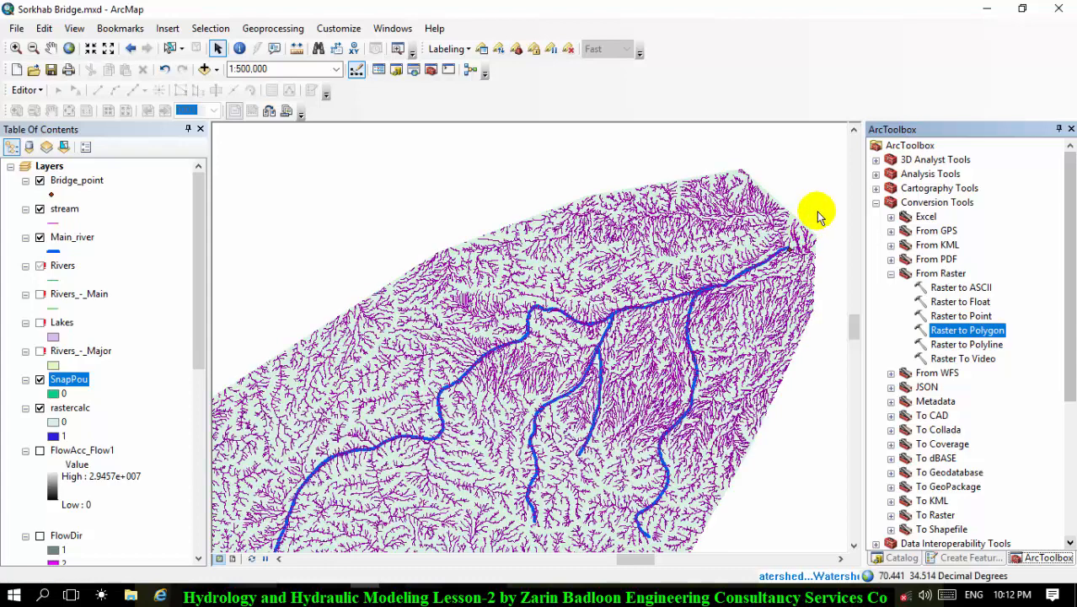
left_click(39, 380)
left_click(39, 380)
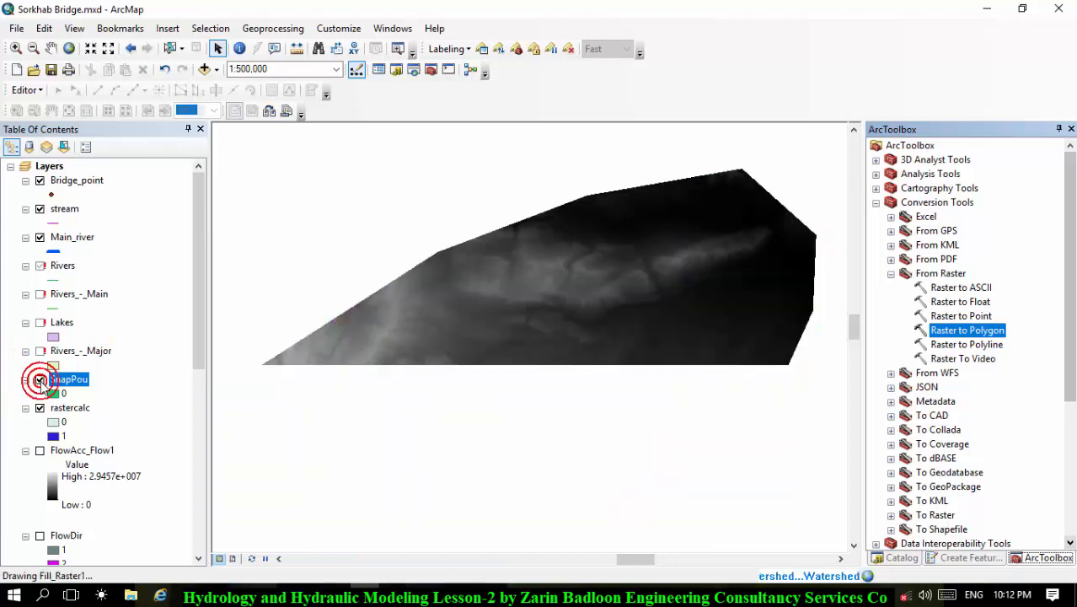
left_click(40, 408)
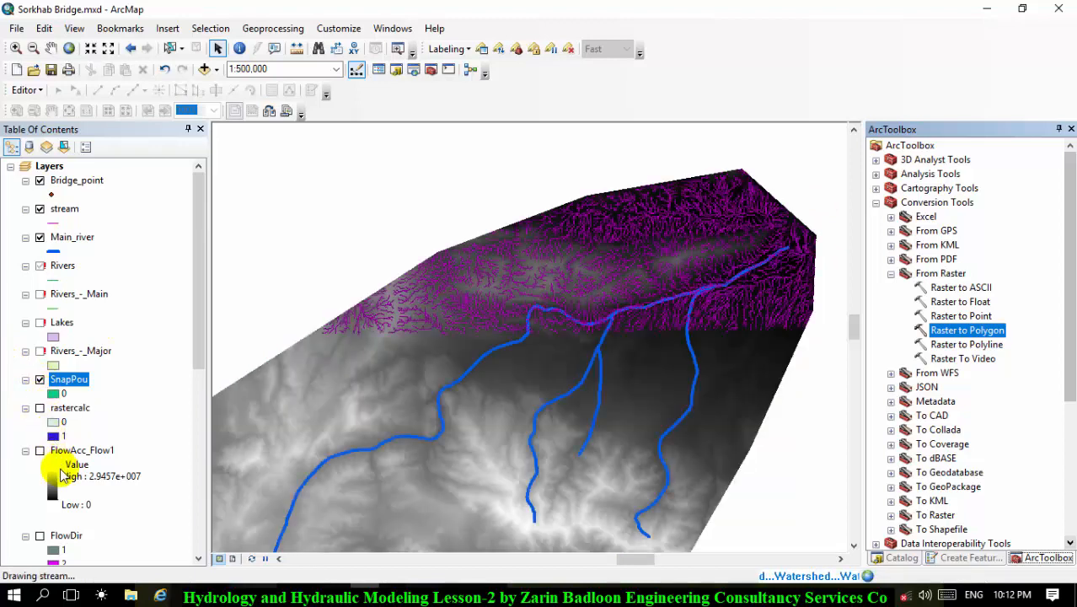
- Turn off the stream layer so only the main river is drawn over the filled elevation raster
scroll(58, 375, "down", 1)
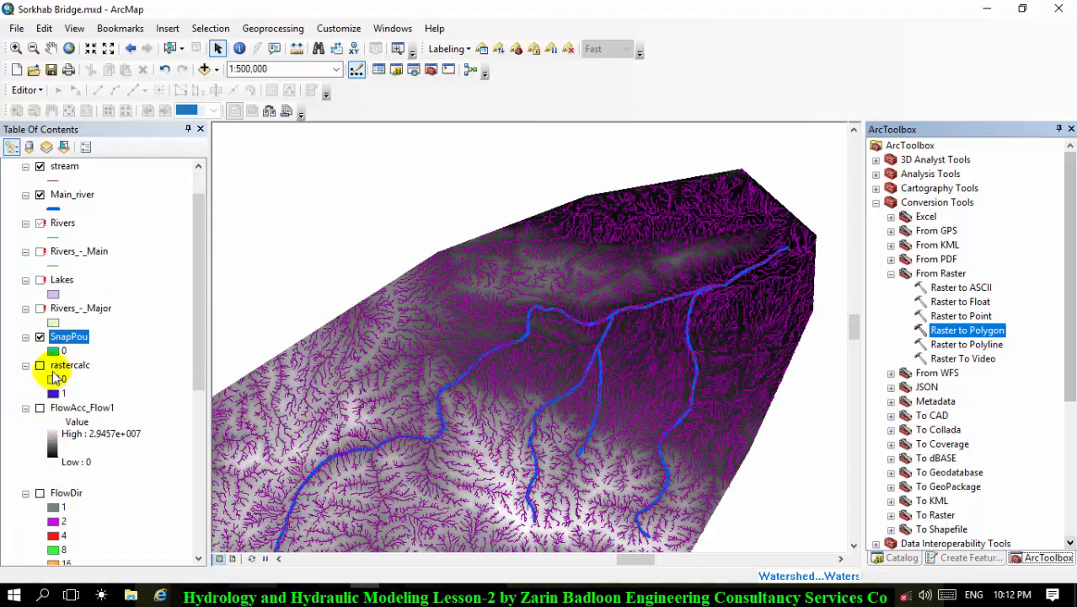
scroll(56, 377, "up", 1)
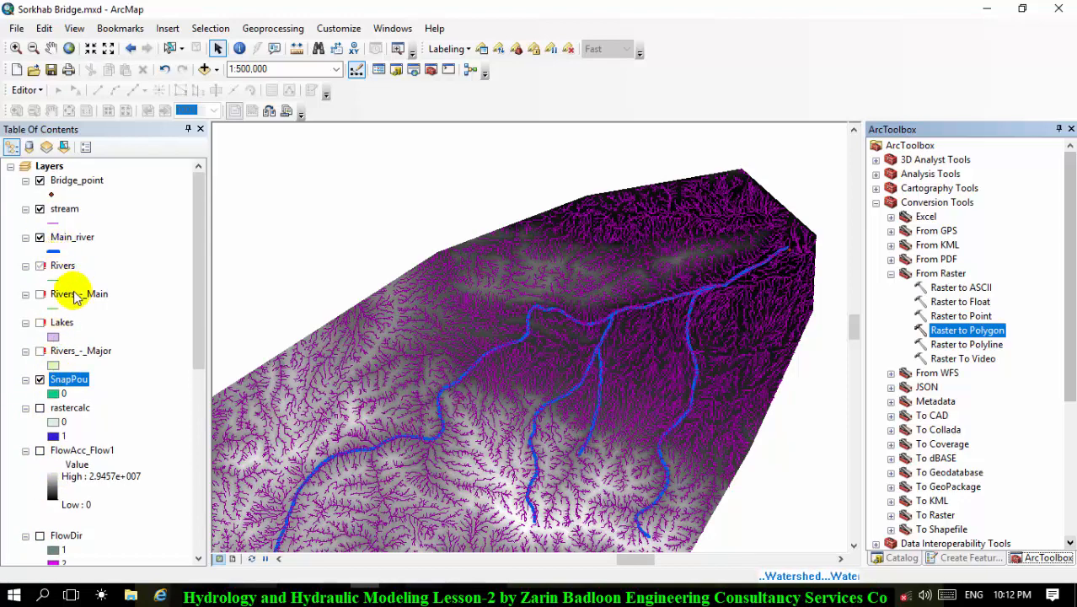
scroll(67, 291, "down", 1)
scroll(76, 354, "down", 2)
scroll(85, 365, "down", 9)
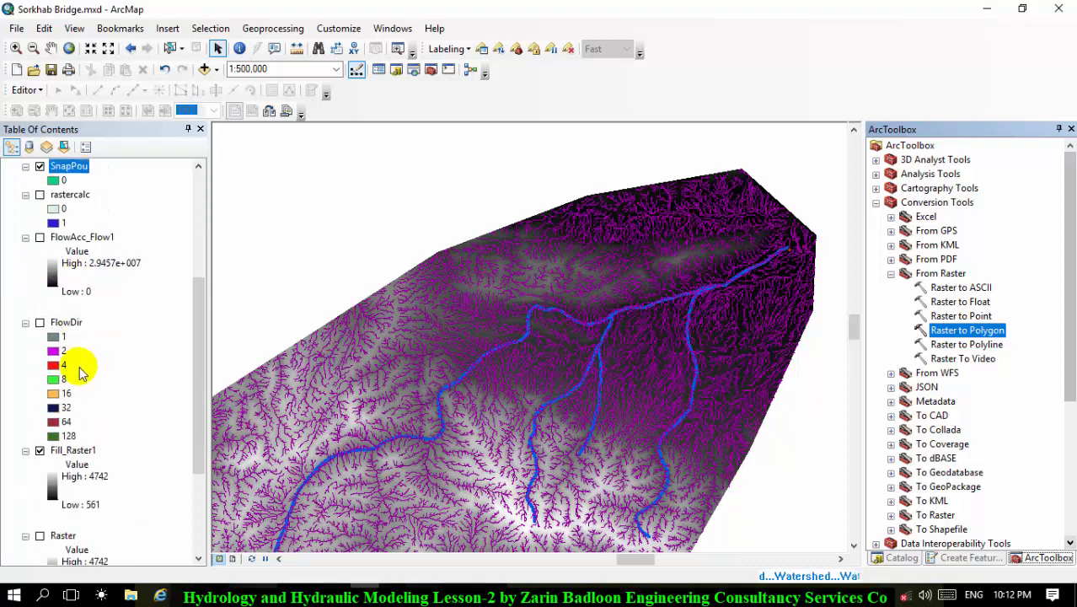
scroll(91, 358, "up", 9)
scroll(91, 356, "up", 2)
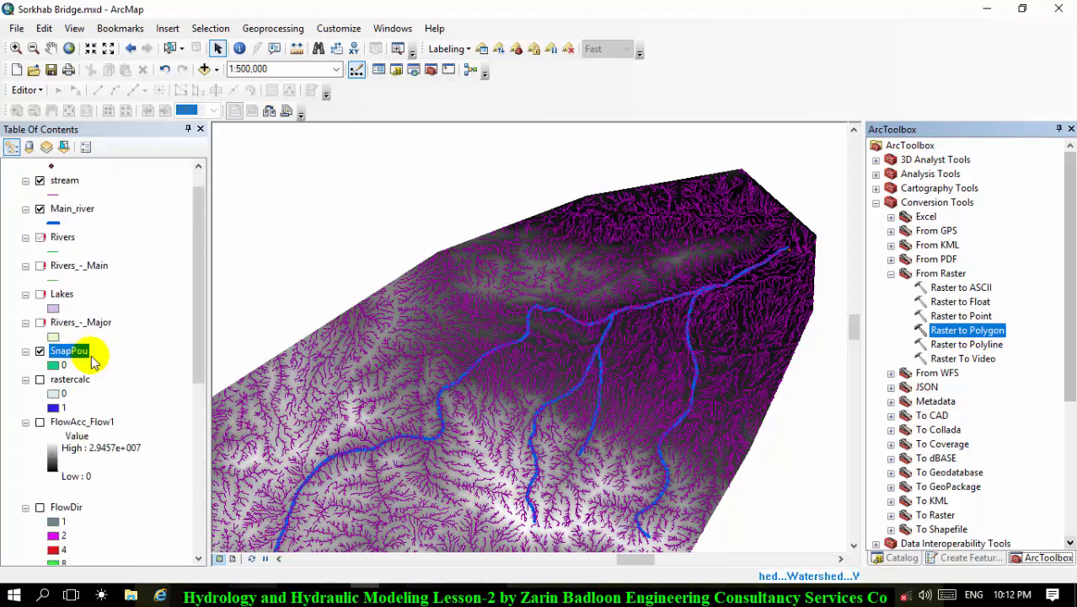
scroll(91, 361, "down", 8)
scroll(88, 353, "up", 9)
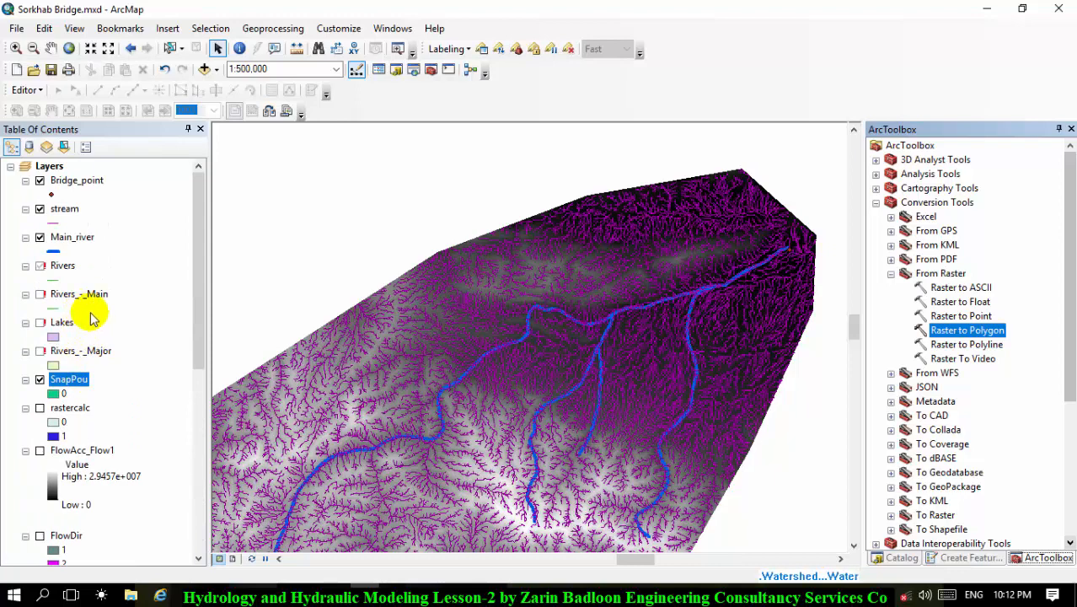
left_click(40, 208)
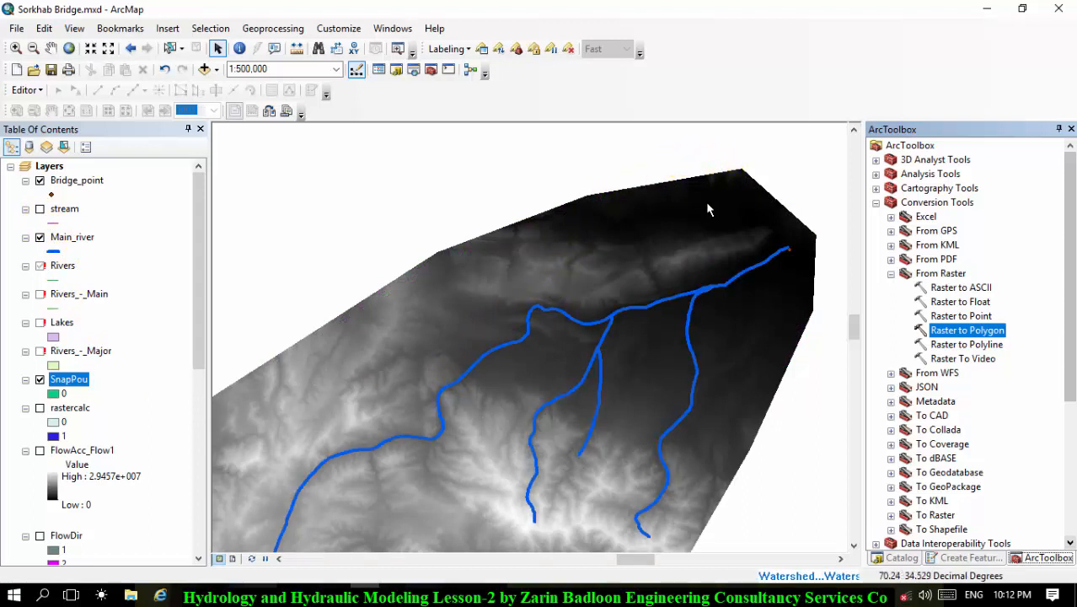
left_click(721, 123)
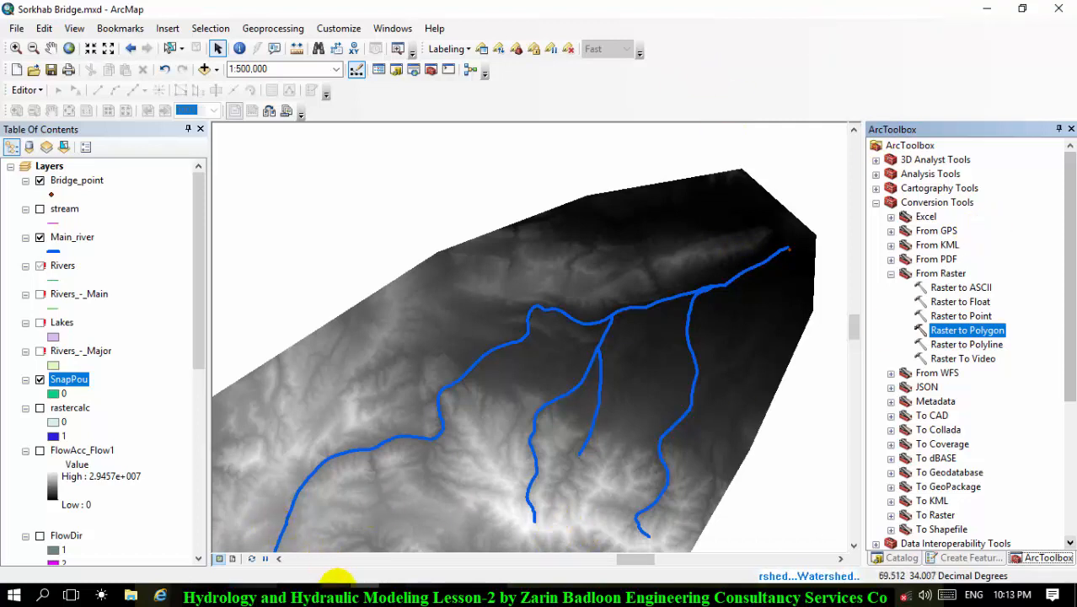
left_click(335, 590)
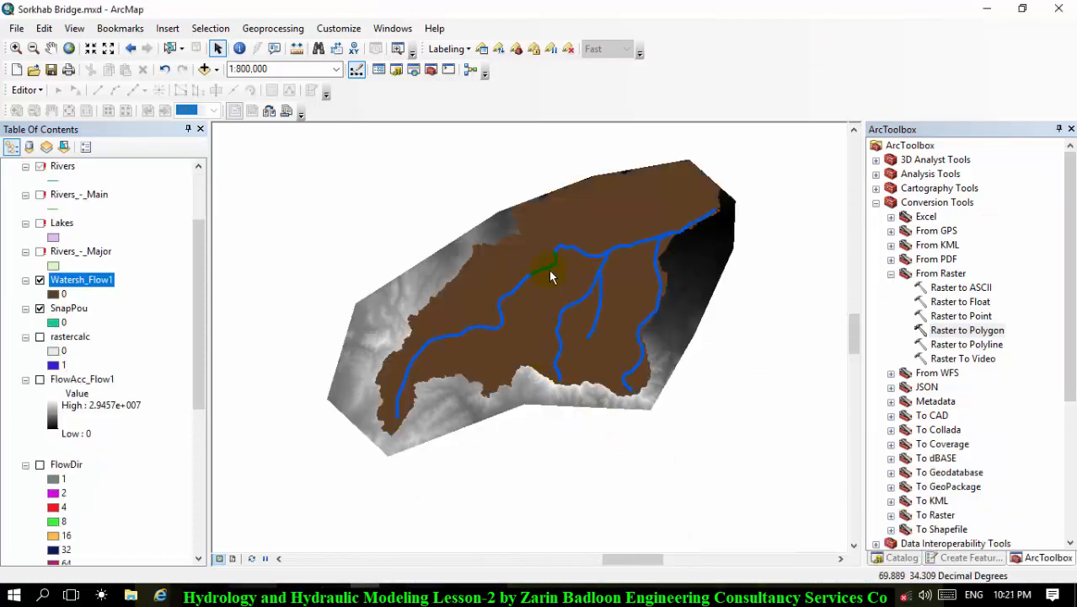
- Review the extent of the Watersh_Flow1 raster and its attribute table's cell value and count, then close the table
scroll(565, 224, "down", 2)
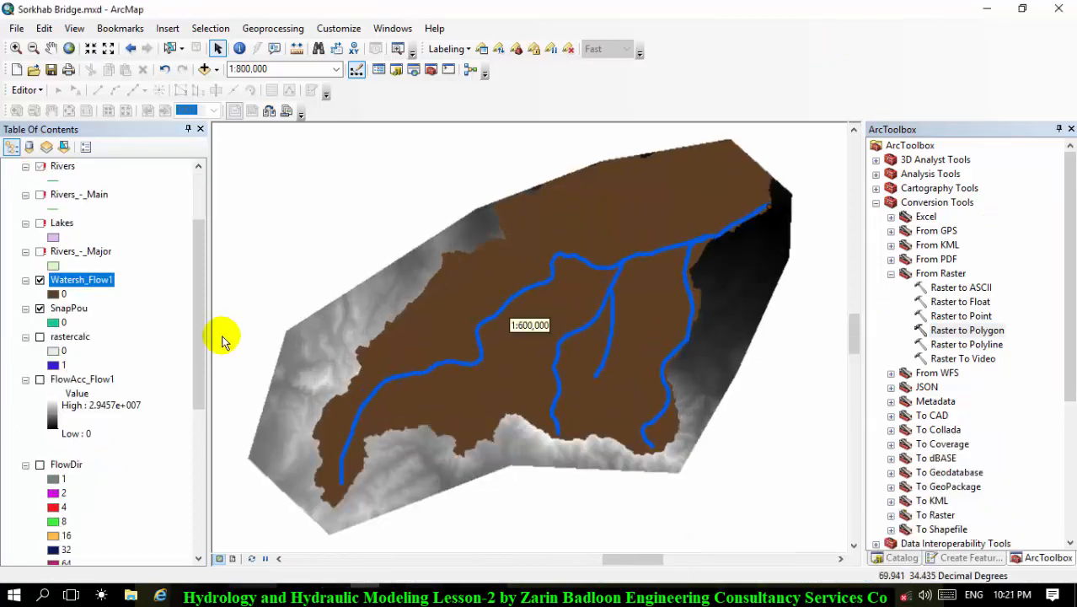
left_click(63, 277)
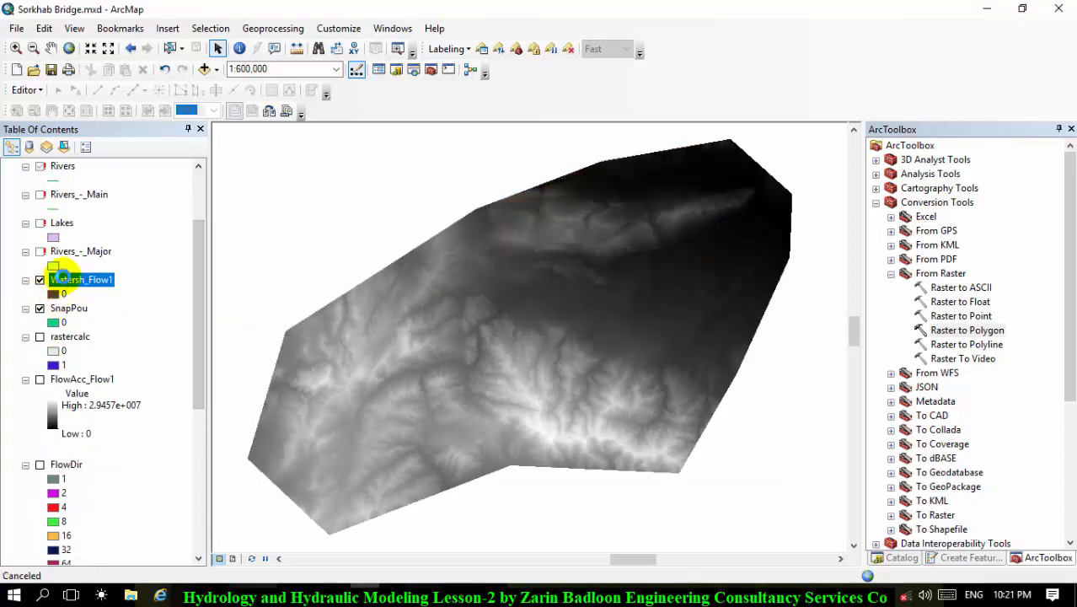
right_click(65, 279)
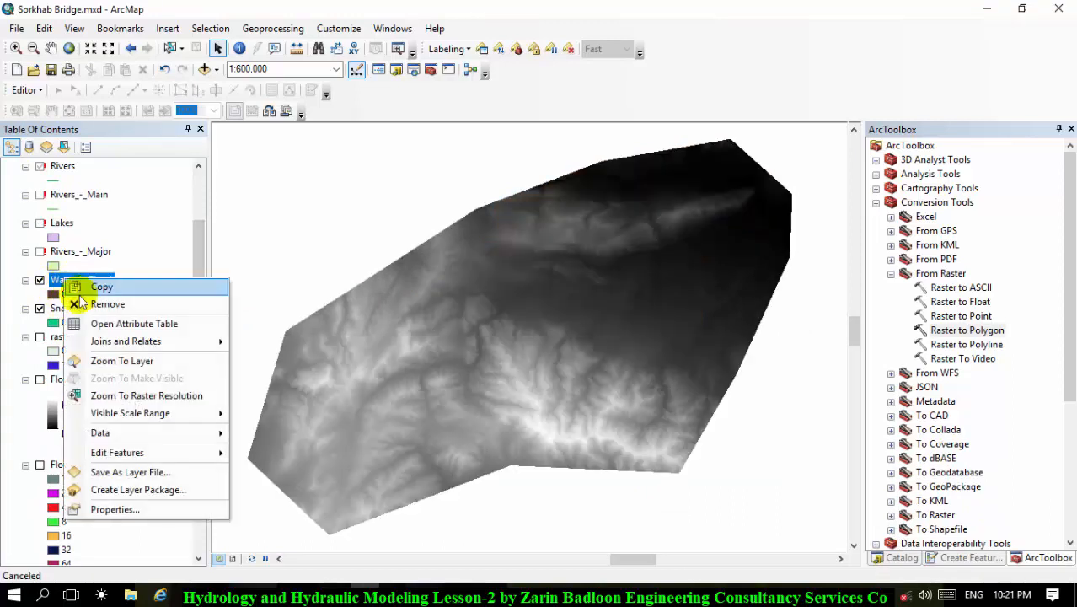
left_click(97, 328)
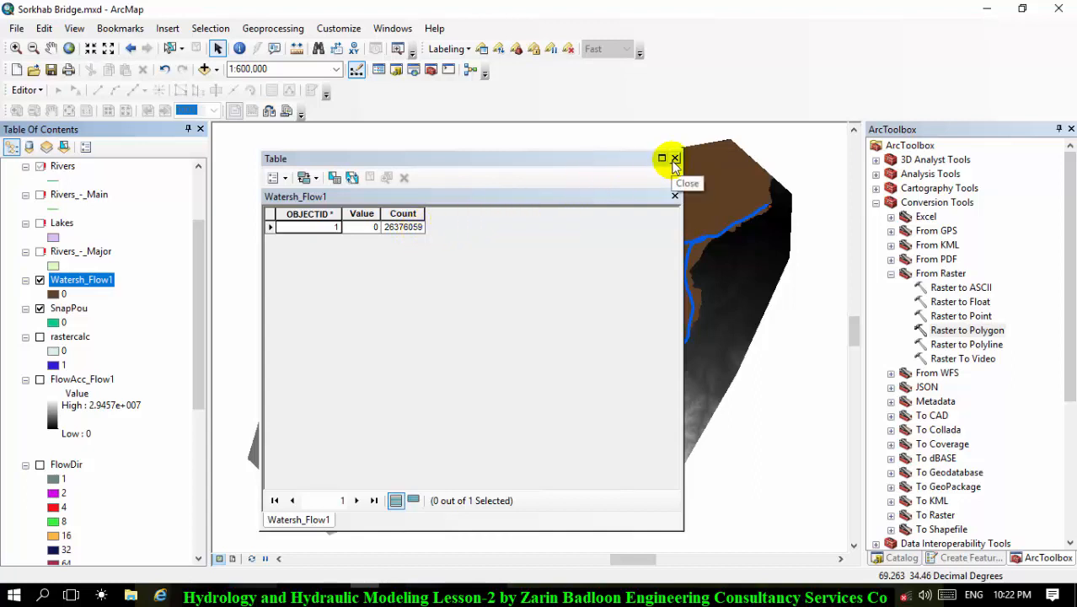
left_click(675, 160)
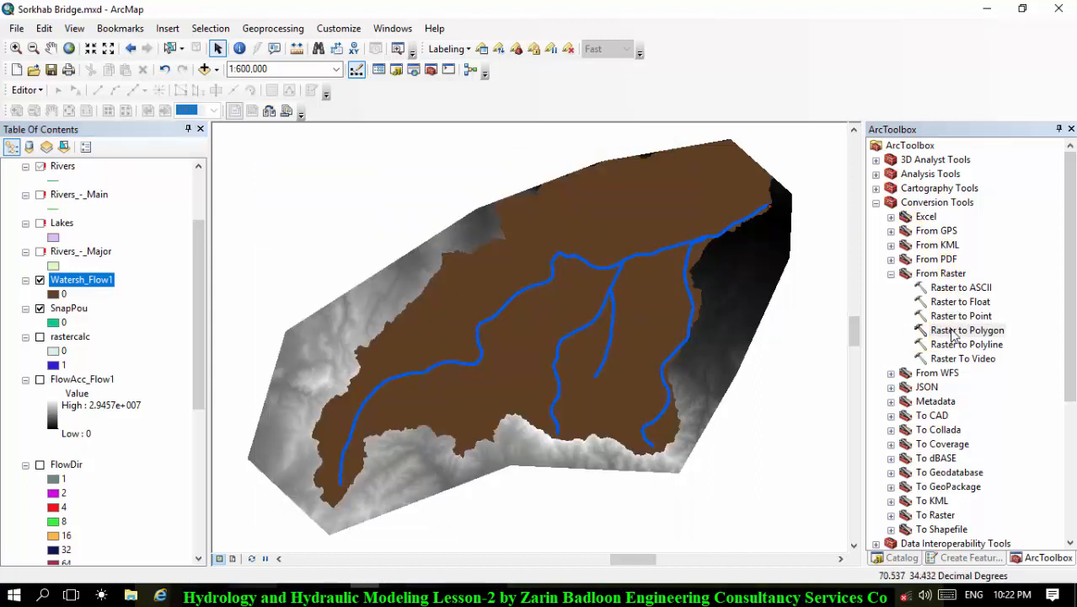
- Run Raster to Polygon on Watersh_Flow1, replacing the default output feature name in Sorkhab.gdb with one beginning with LB
double_click(957, 331)
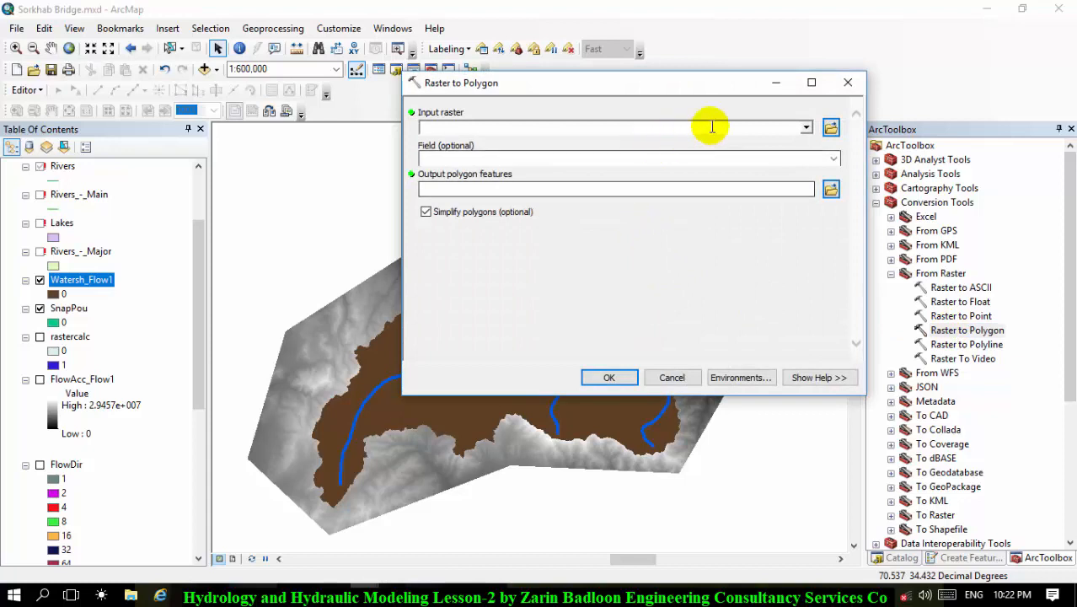
left_click(807, 128)
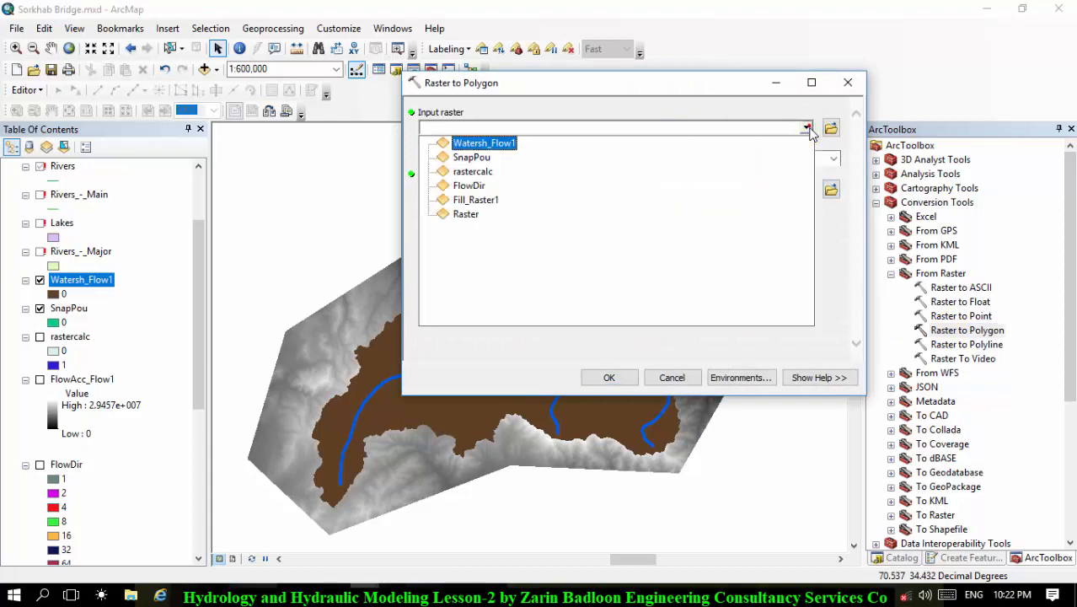
left_click(484, 143)
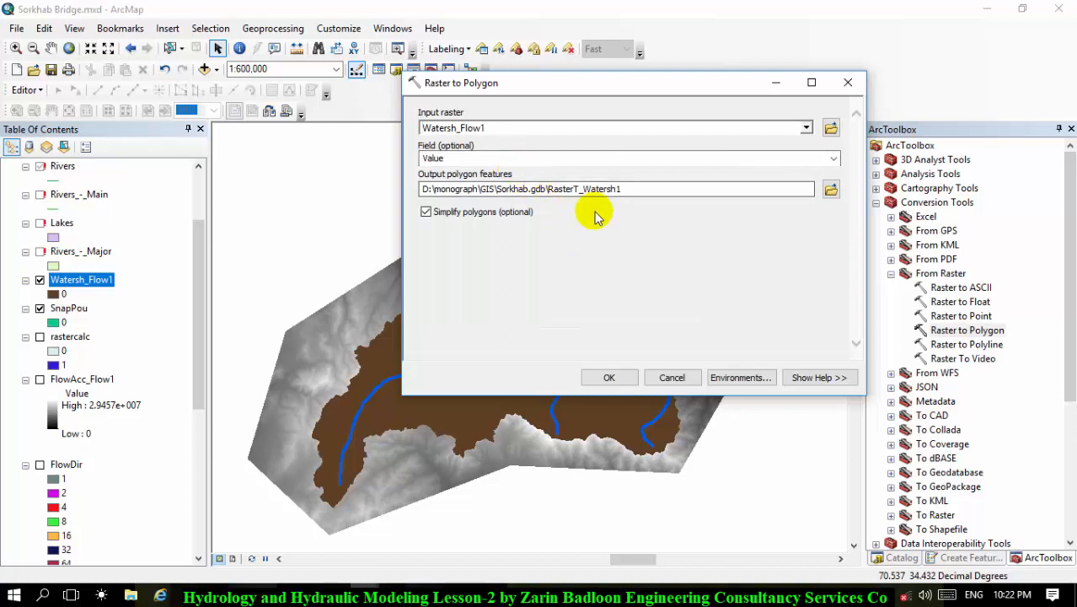
left_click(580, 189)
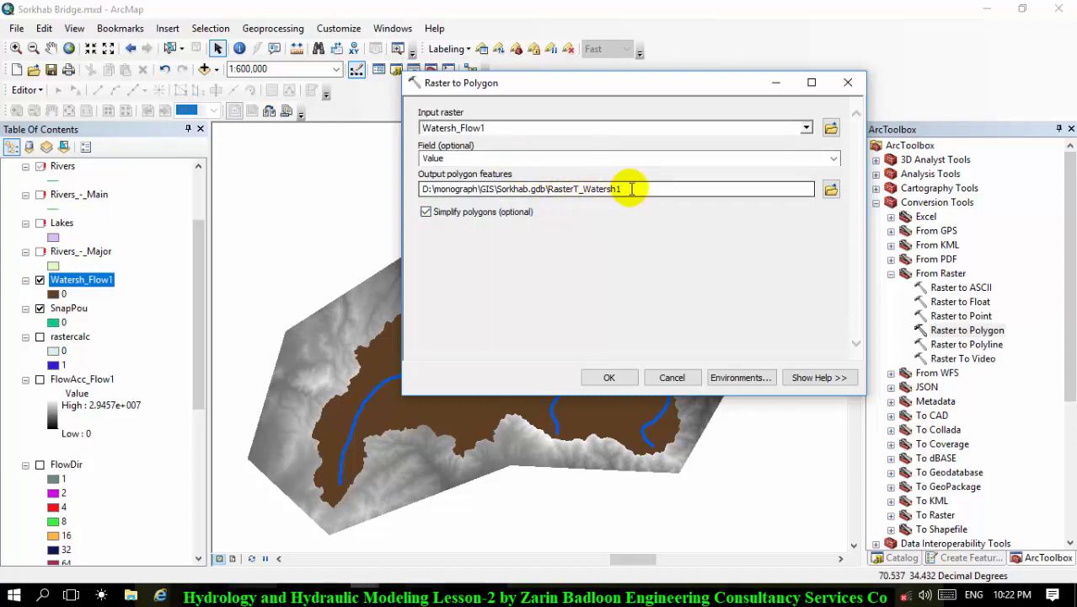
left_click(630, 189)
left_click(727, 272)
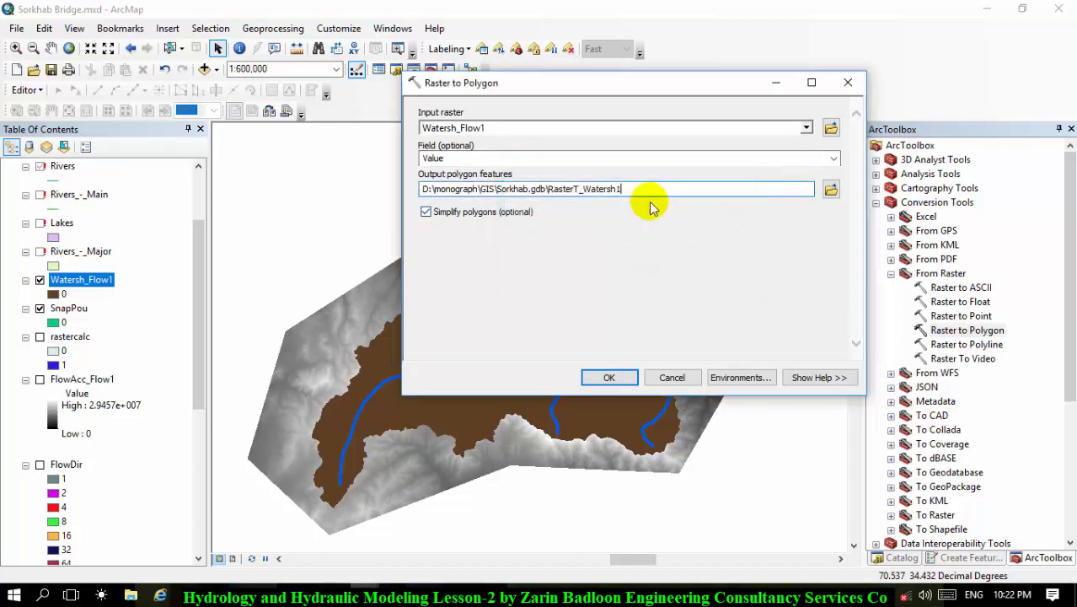
left_click_drag(632, 188, 548, 181)
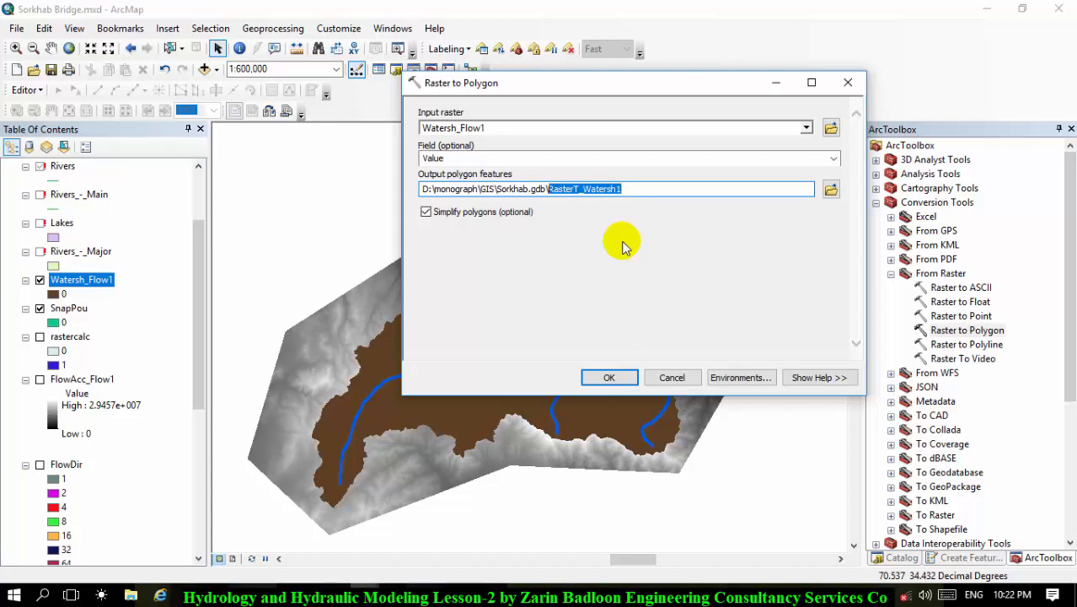
type("LB")
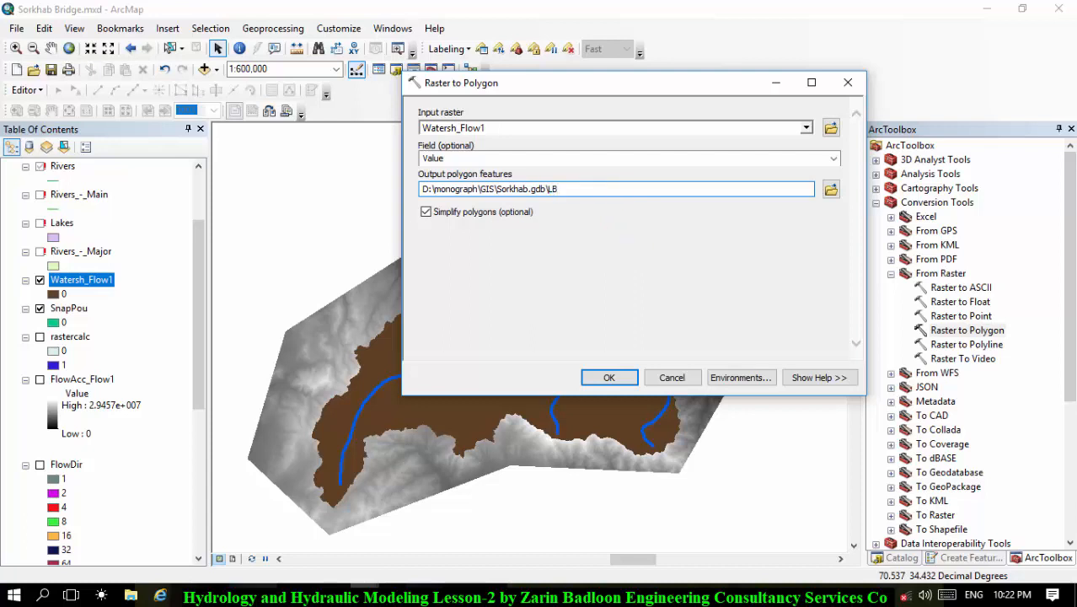
type("BBa")
left_click(611, 378)
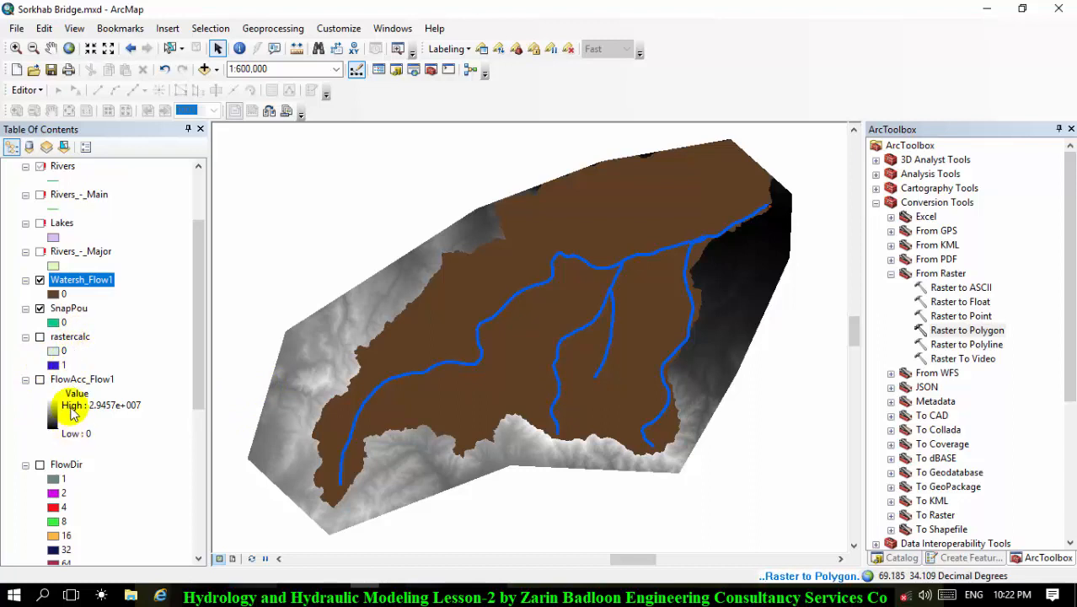
- Apply the light green, yellow, green, orange, dark red and white color ramp to the Fill_Raster1 layer
scroll(59, 413, "down", 5)
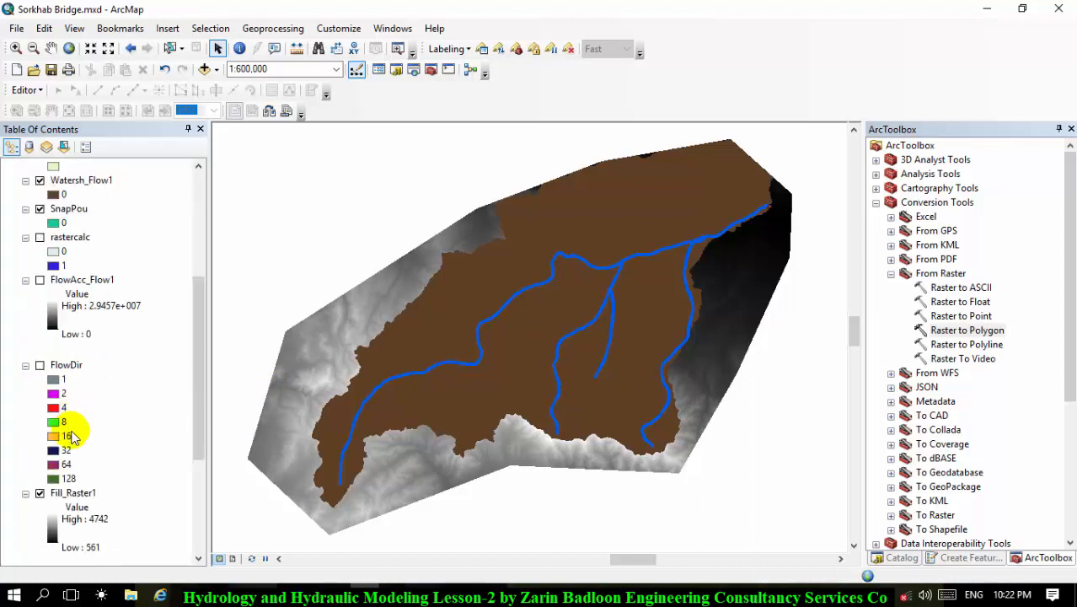
scroll(40, 497, "down", 2)
left_click(40, 493)
left_click(40, 493)
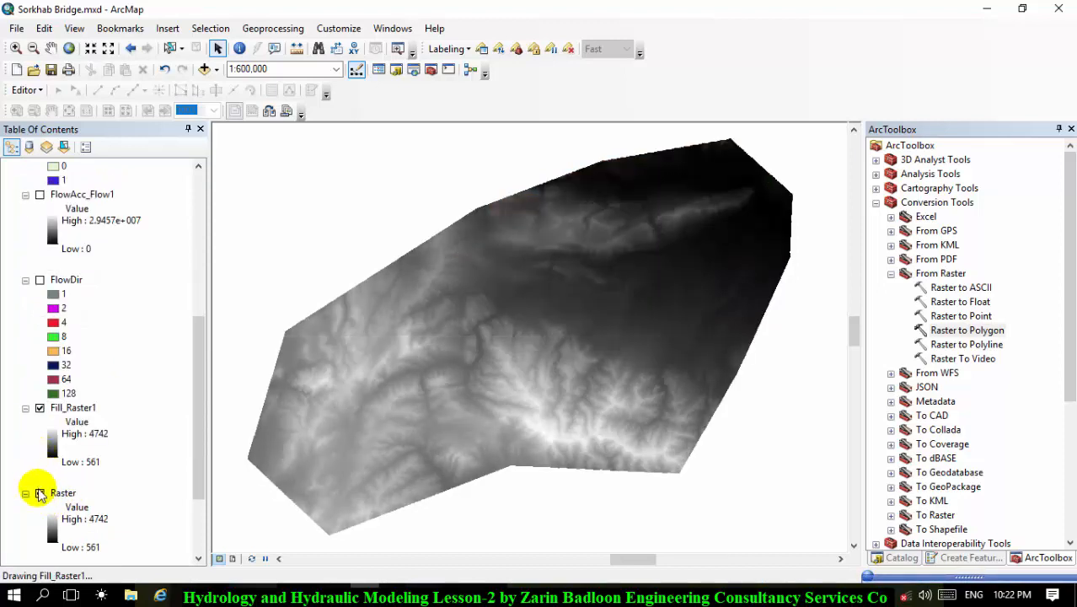
left_click(56, 450)
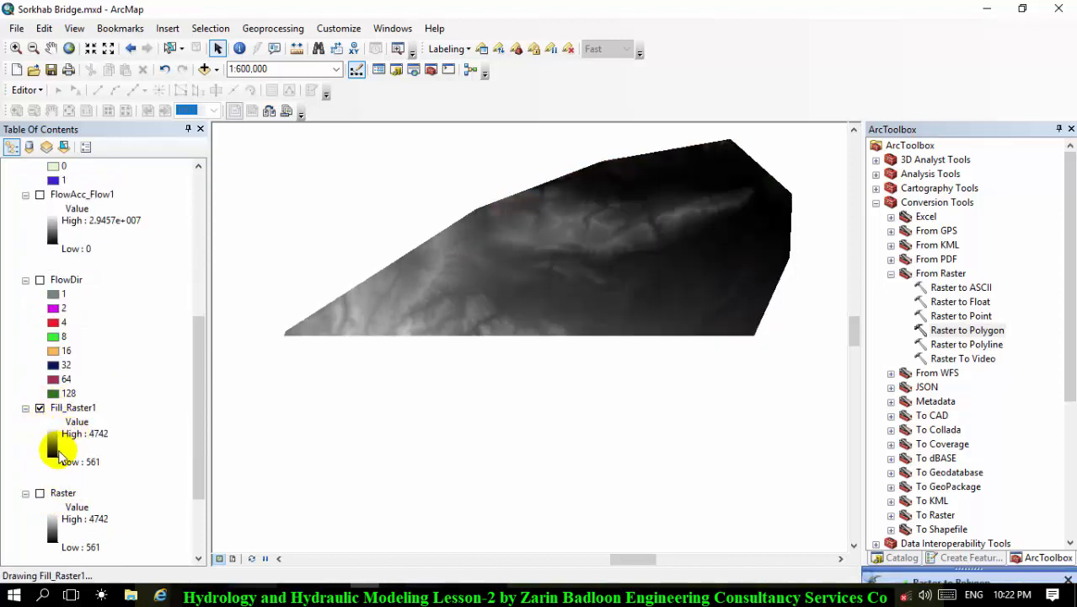
left_click(114, 503)
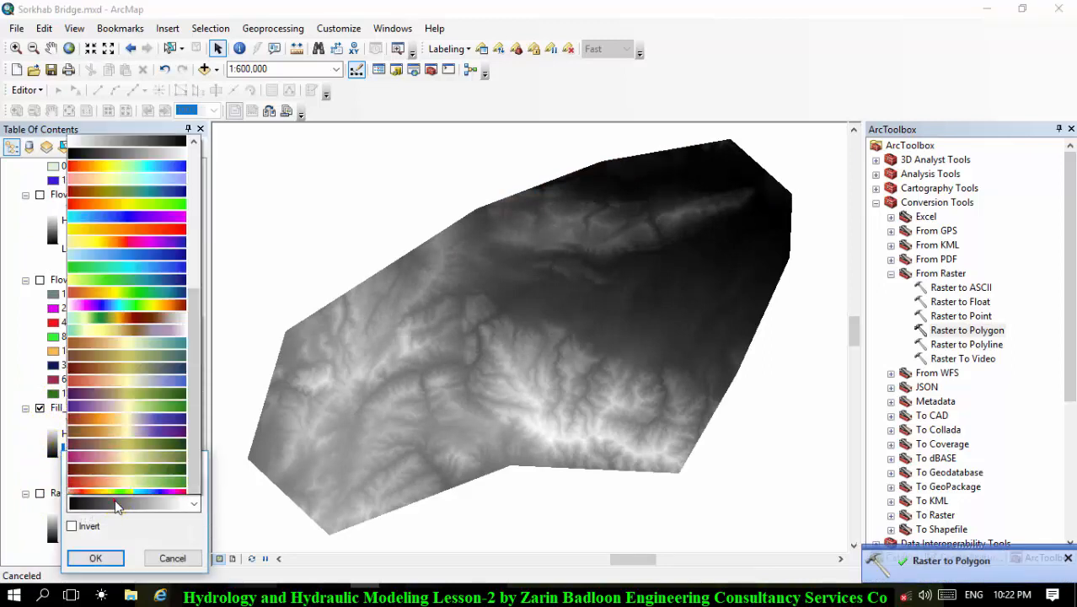
left_click(162, 298)
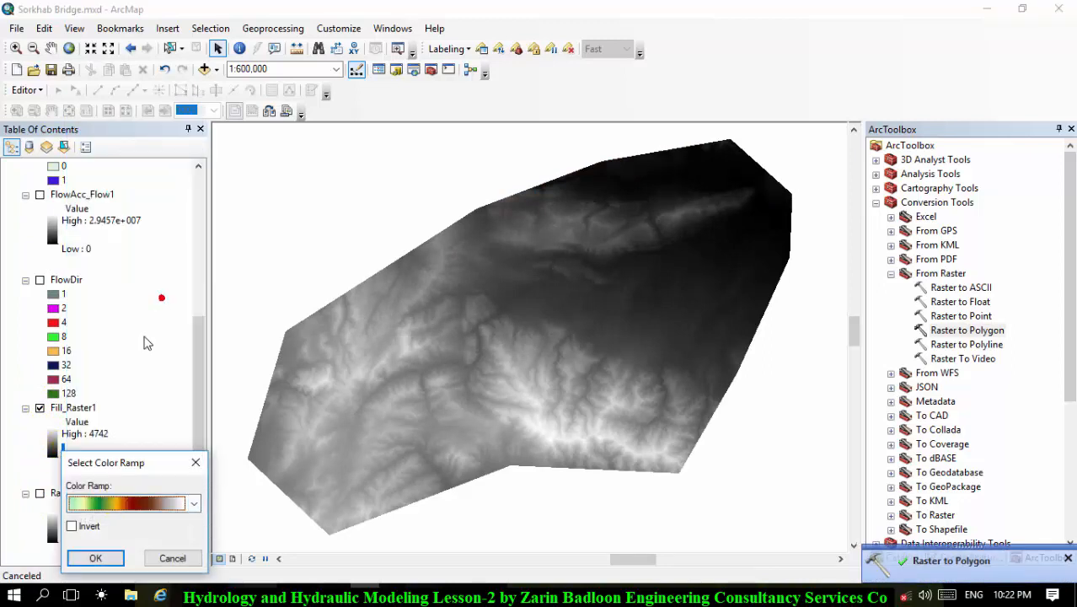
left_click(96, 558)
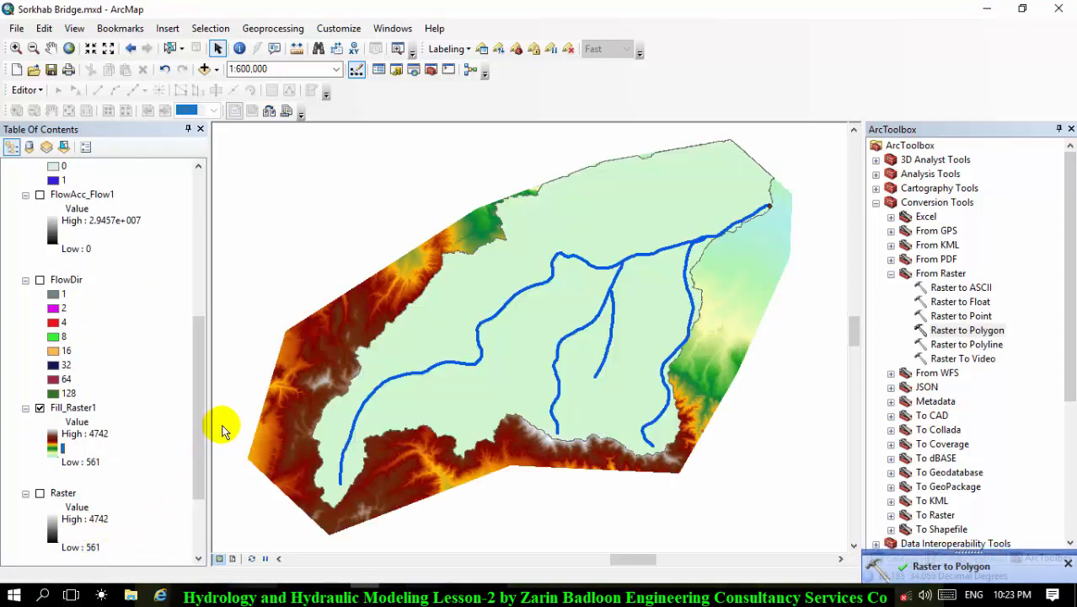
- Turn off the Watersh_Flow1 raster layer, leaving the Basin polygon layer switched on
scroll(108, 288, "up", 3)
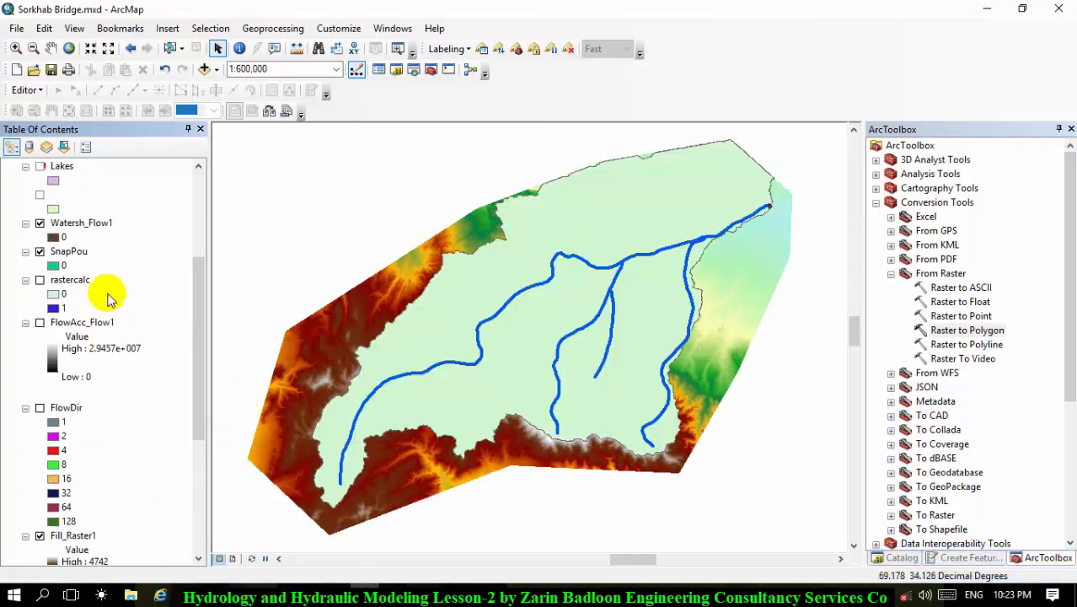
scroll(42, 245, "up", 2)
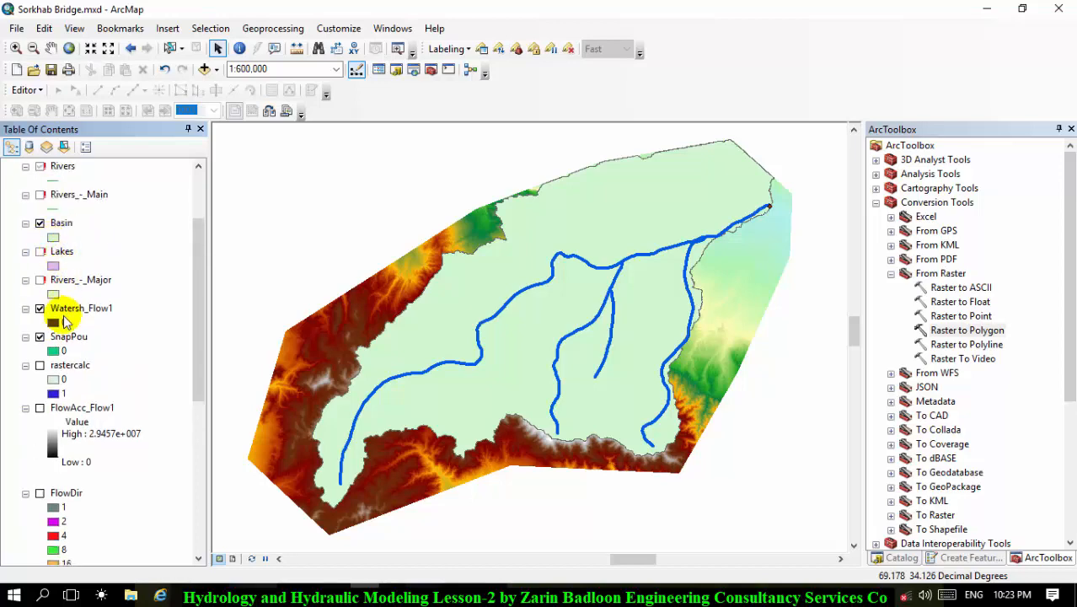
left_click(40, 309)
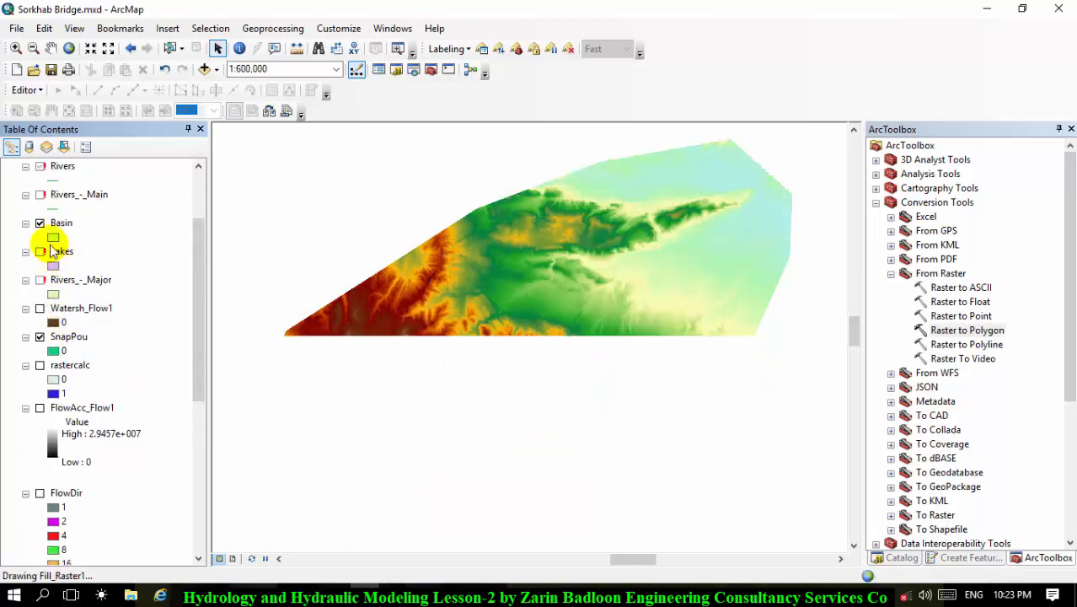
scroll(46, 221, "up", 2)
scroll(64, 253, "up", 1)
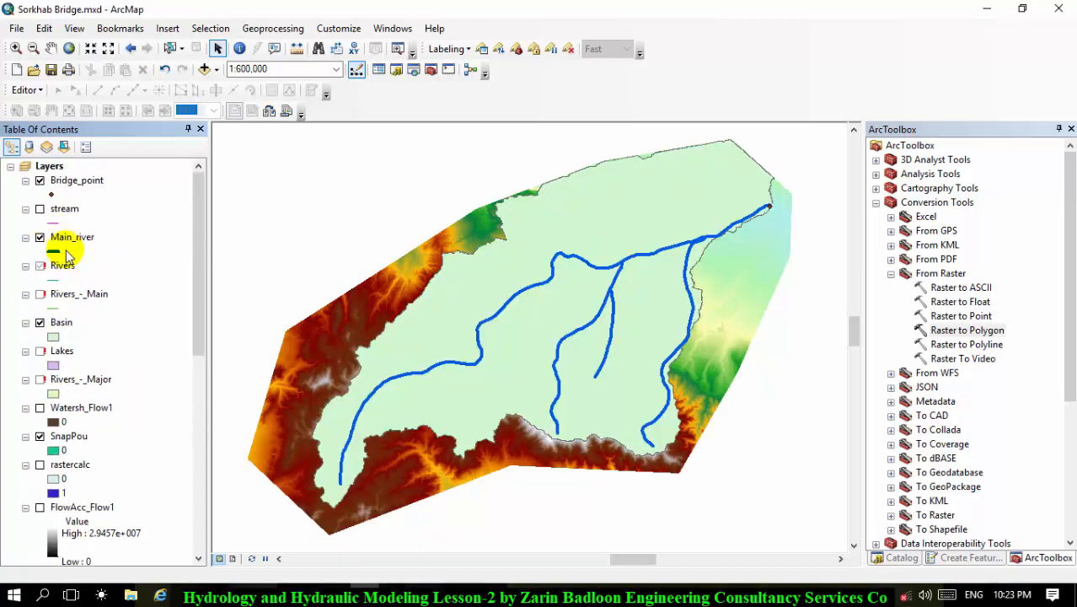
- Set the Basin layer's display transparency to 60%
right_click(61, 327)
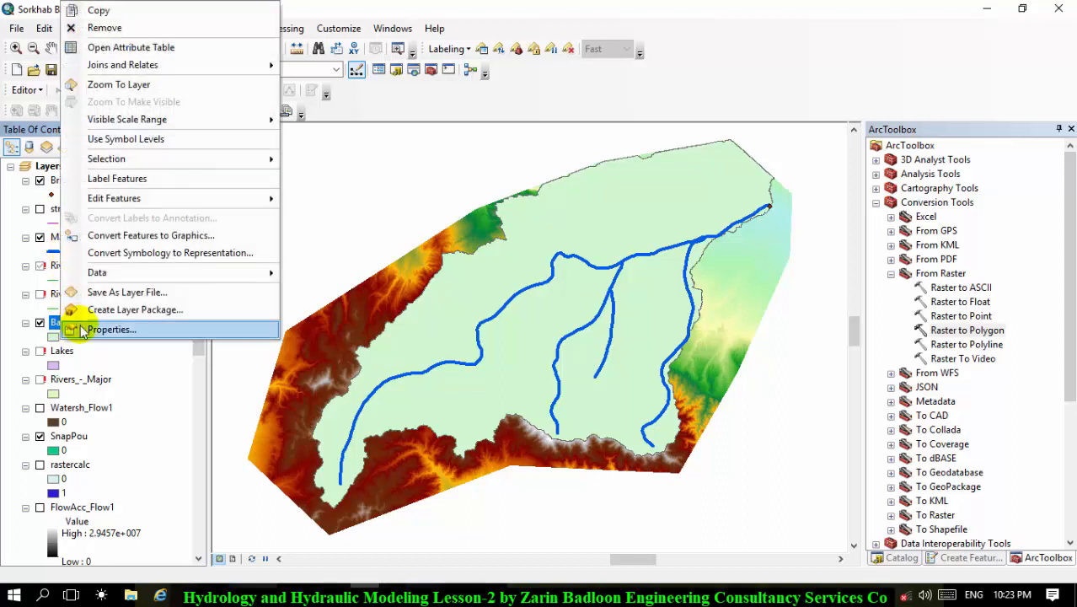
left_click(81, 326)
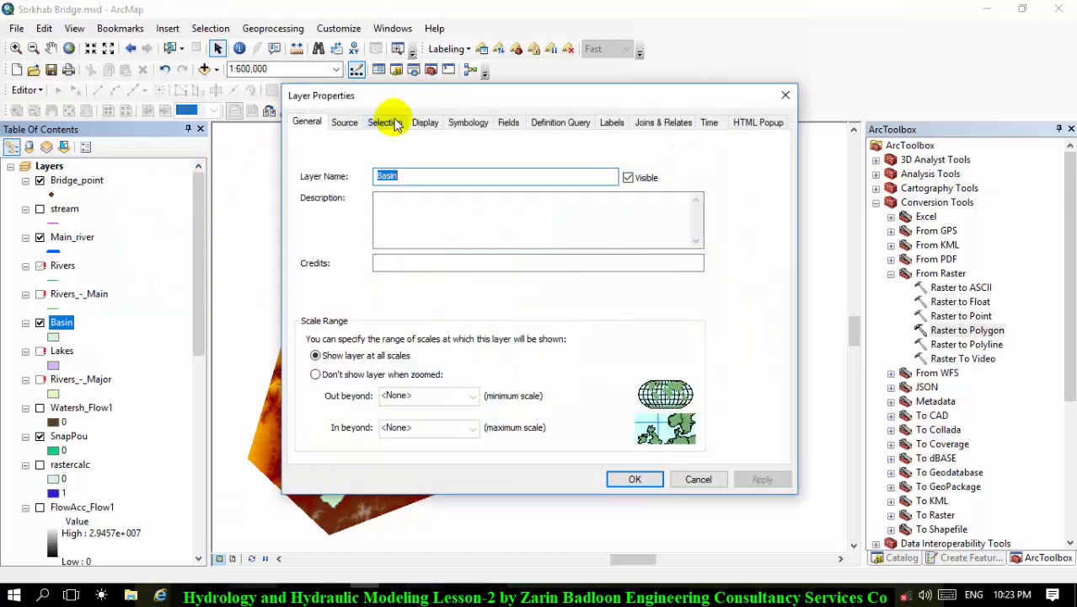
left_click(421, 124)
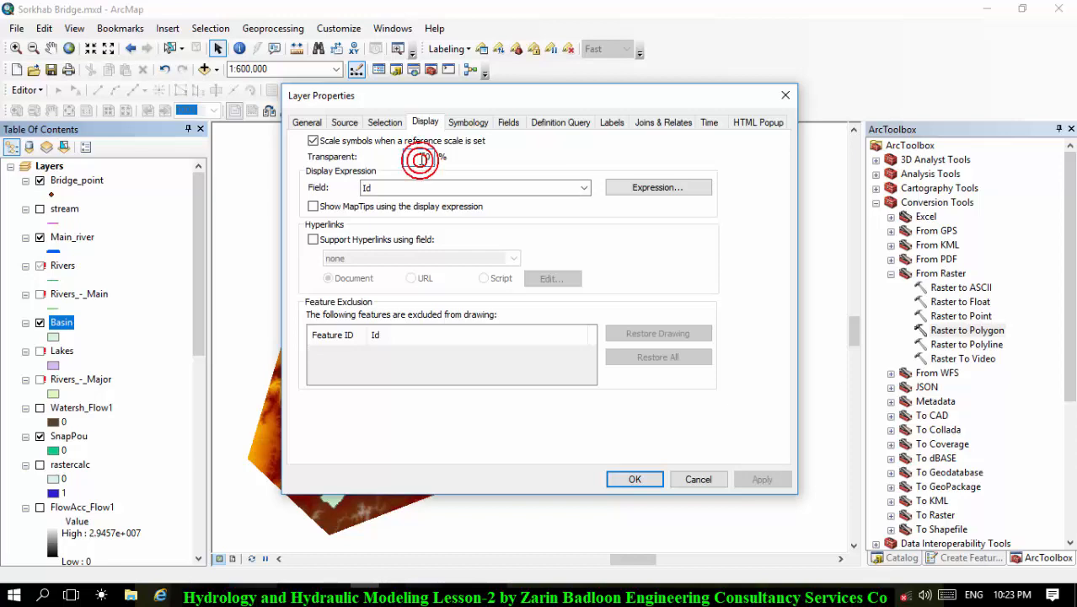
type("50")
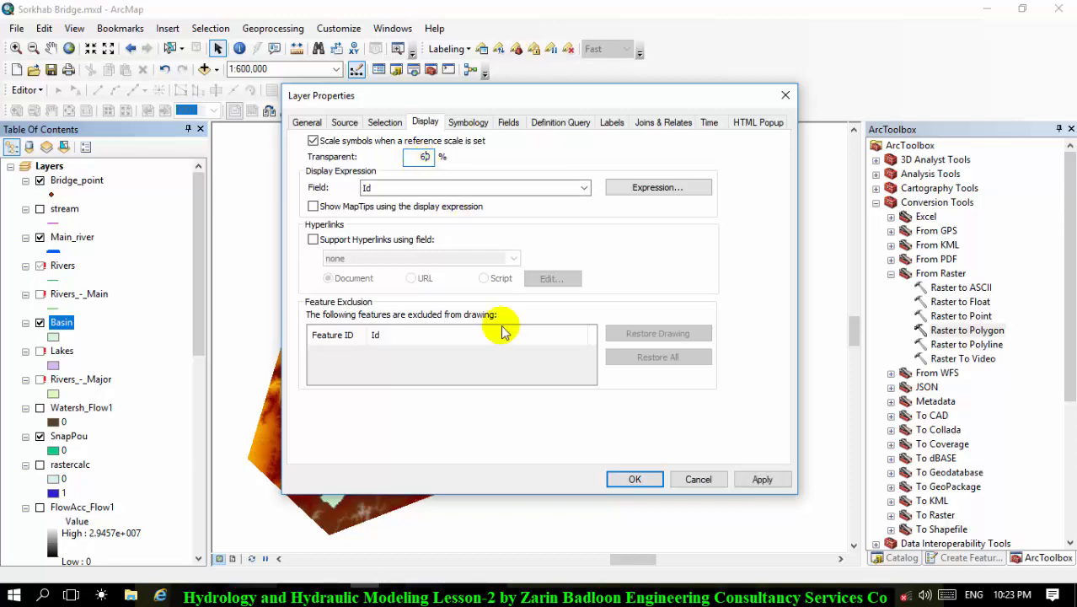
left_click(632, 477)
left_click(305, 364)
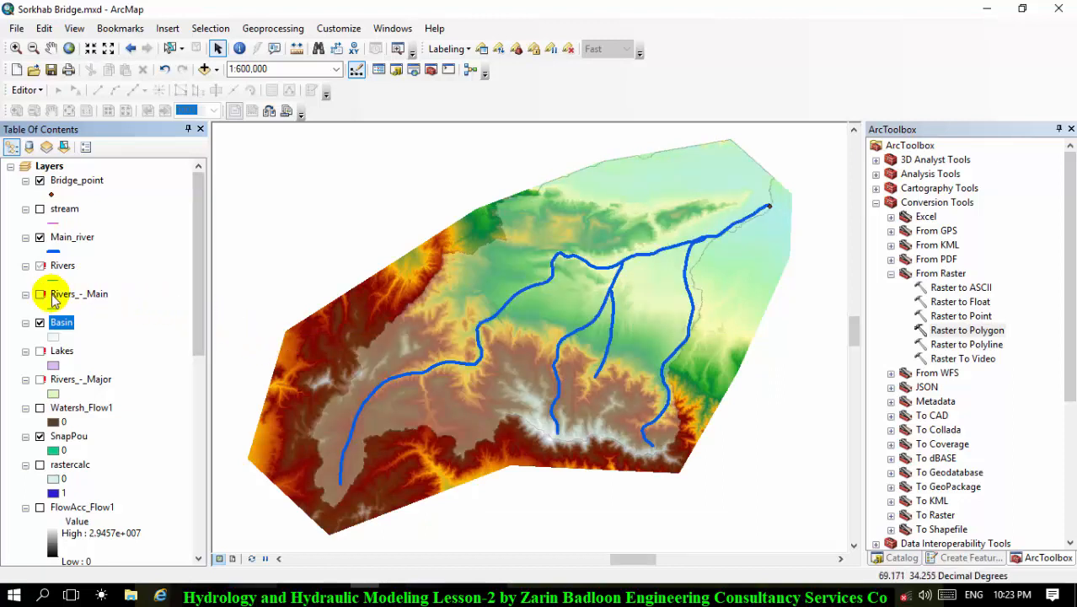
- Change the Basin polygon symbol's fill color to blue
left_click(53, 339)
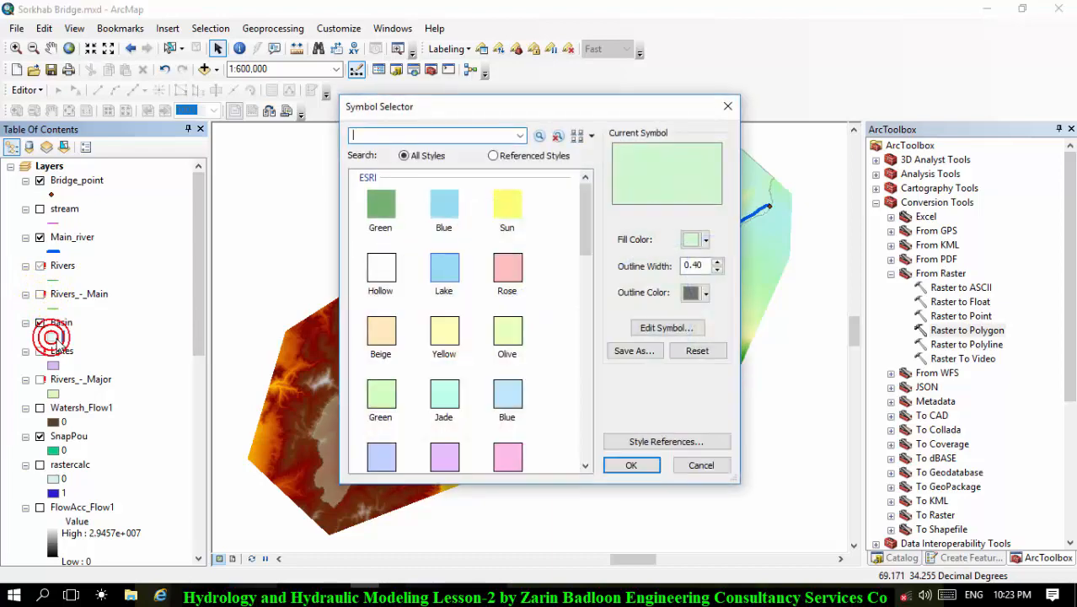
left_click(712, 242)
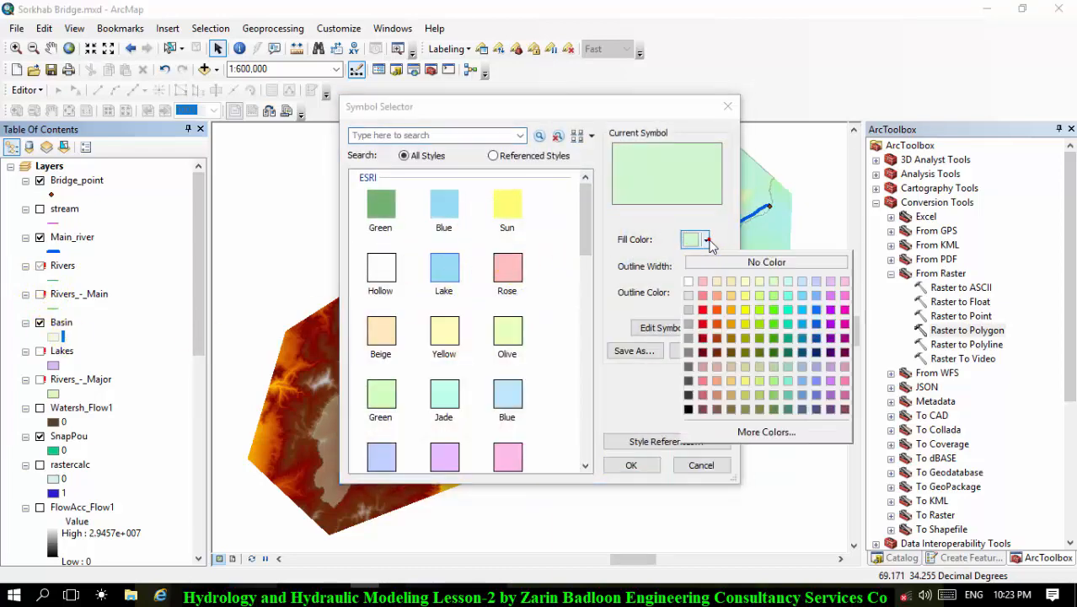
left_click(815, 328)
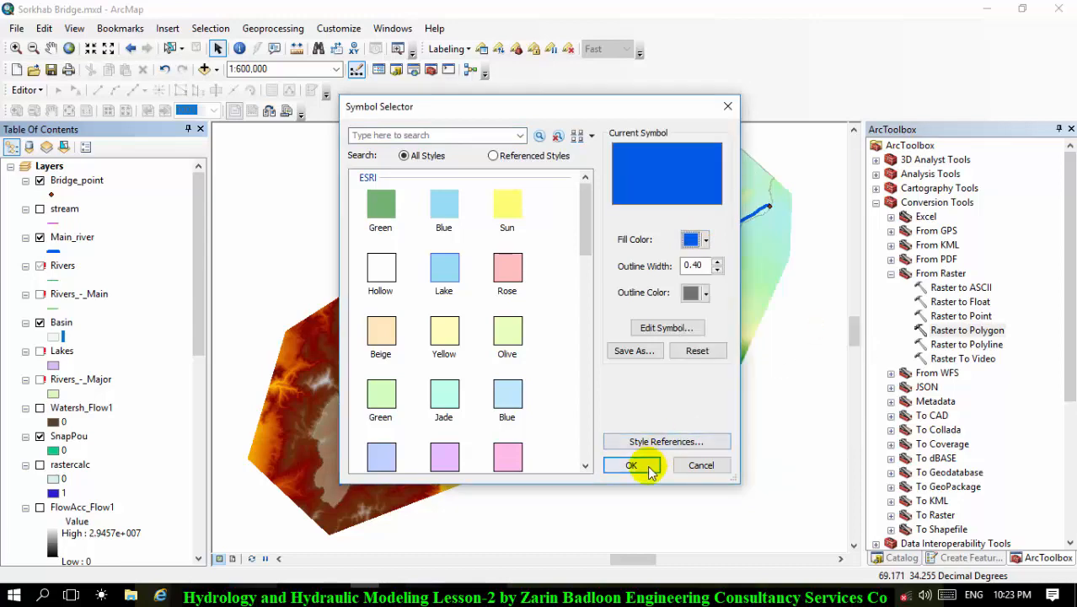
left_click(649, 467)
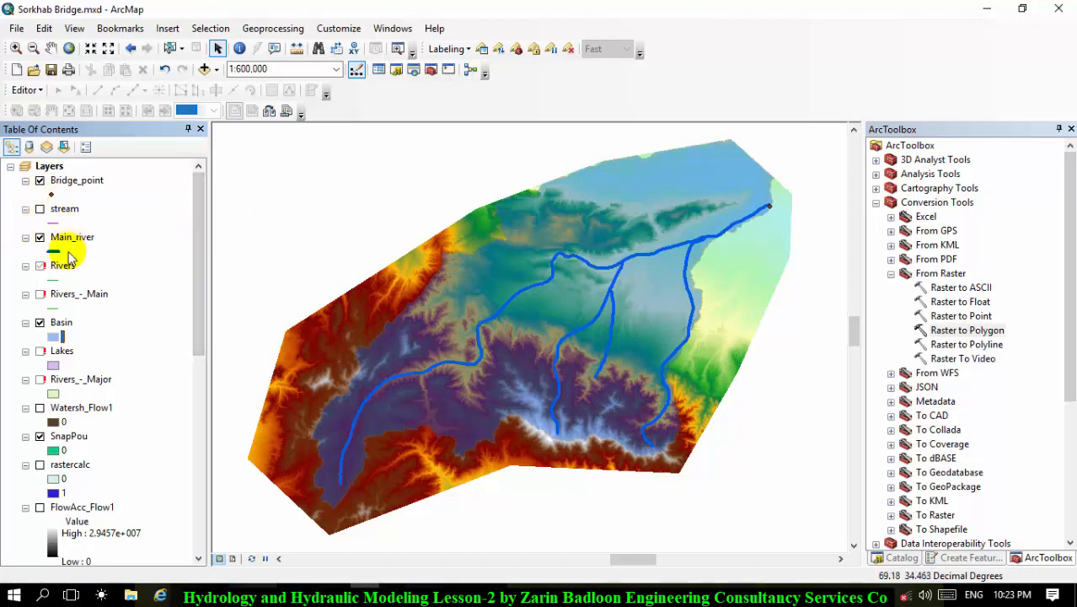
- Open the Basin layer's attribute table to inspect its polygon records and shape fields
right_click(57, 324)
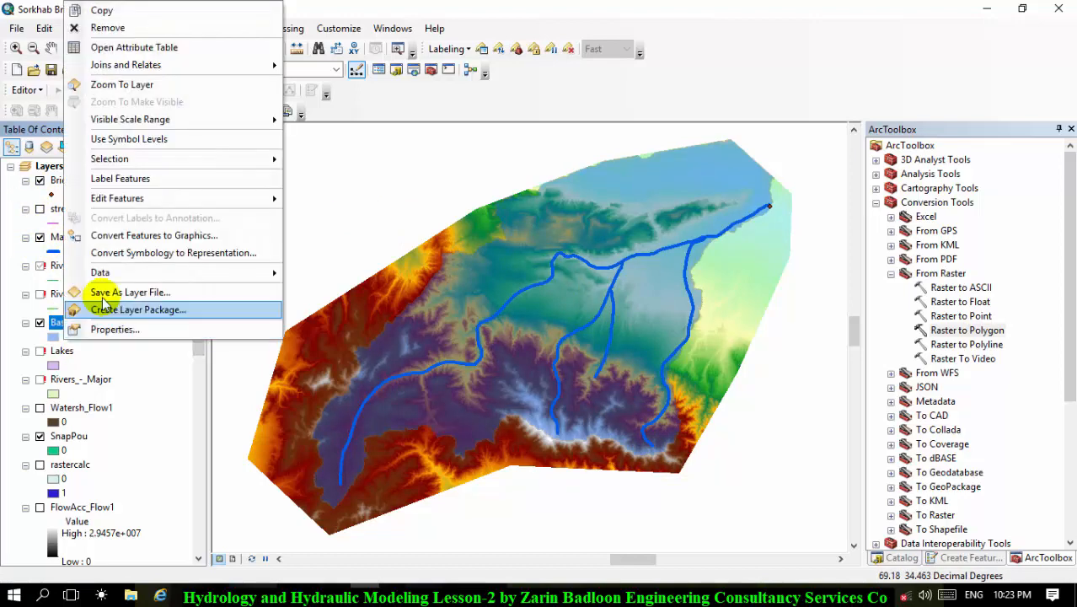
left_click(161, 47)
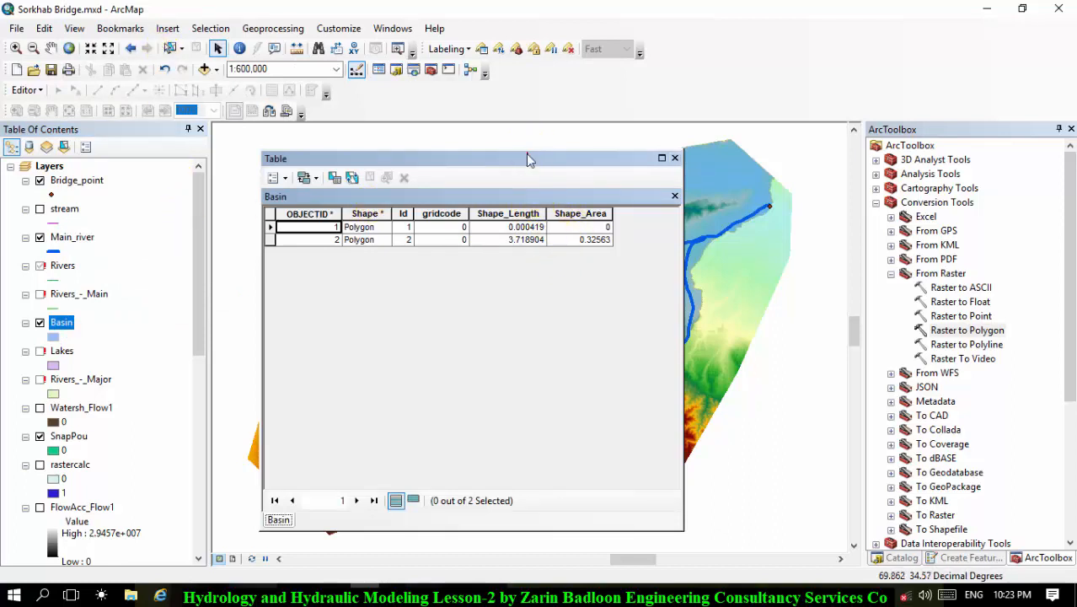
left_click_drag(528, 159, 518, 159)
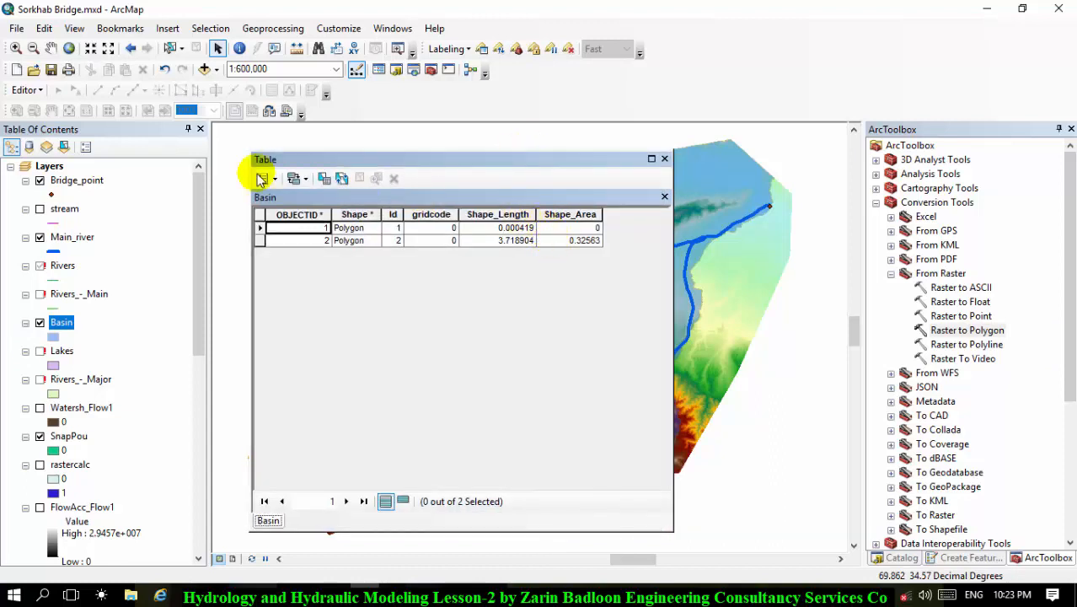
- Check the data frame's current coordinate system in its properties, then close them without making changes
left_click(75, 28)
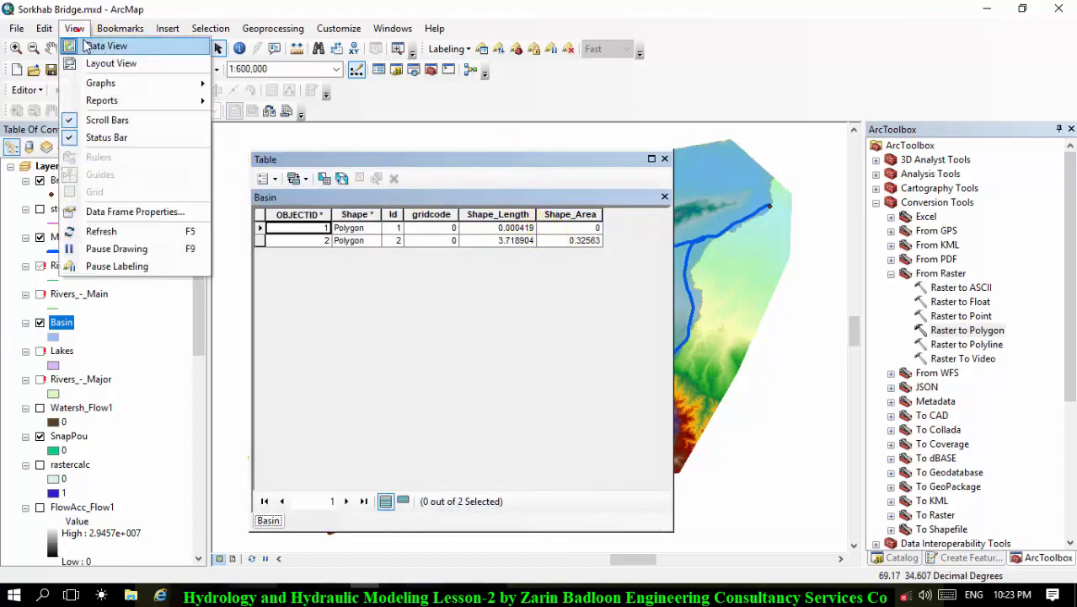
left_click(143, 214)
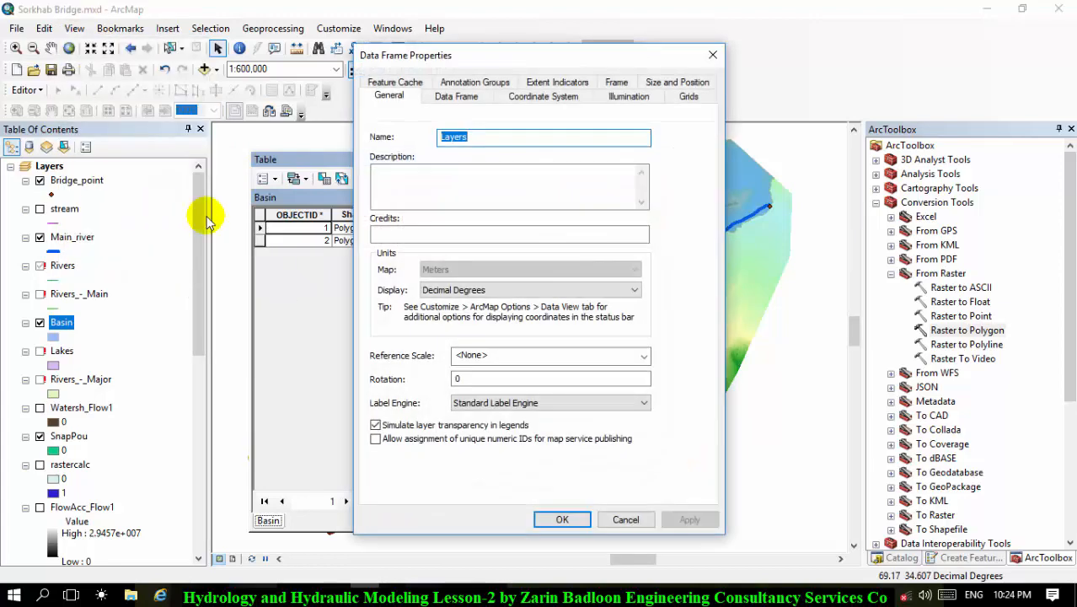
left_click(560, 96)
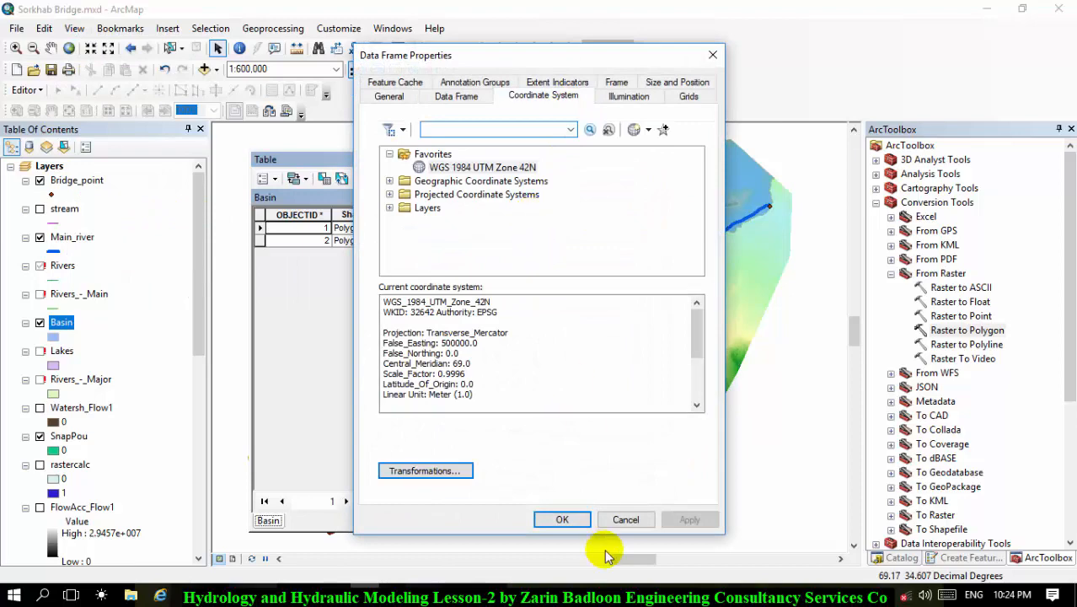
left_click(624, 518)
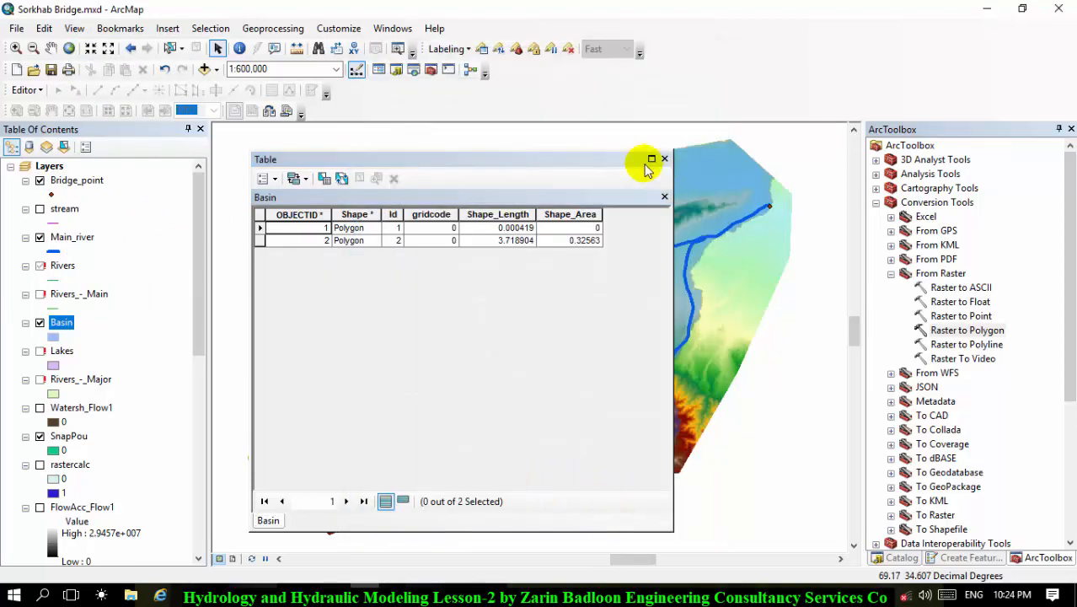
- Add a field named Area of type Double to the Basin attribute table
left_click(294, 178)
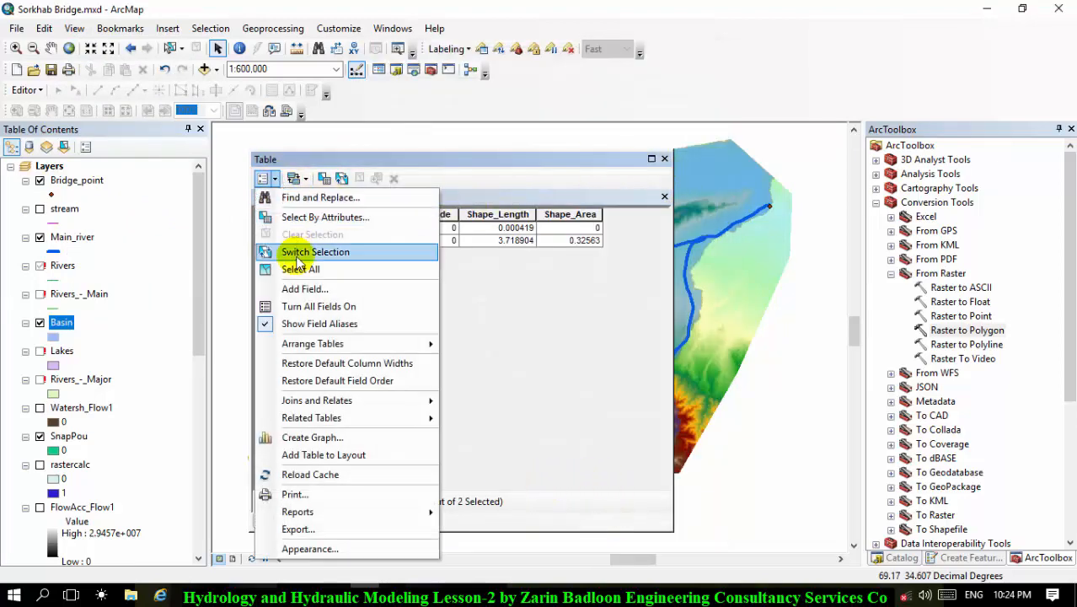
left_click(301, 287)
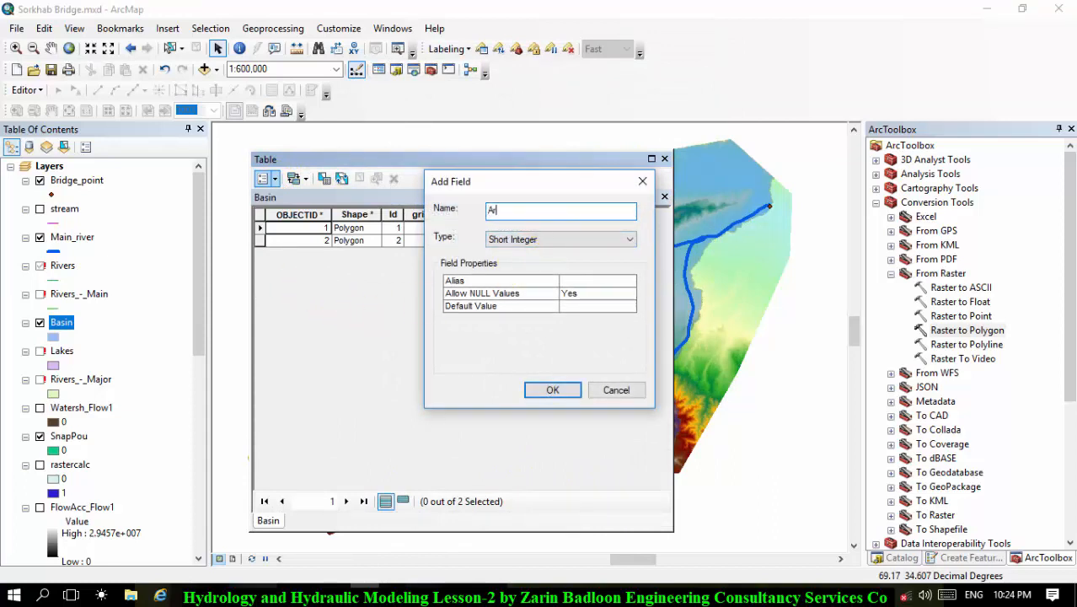
left_click(565, 240)
left_click(554, 286)
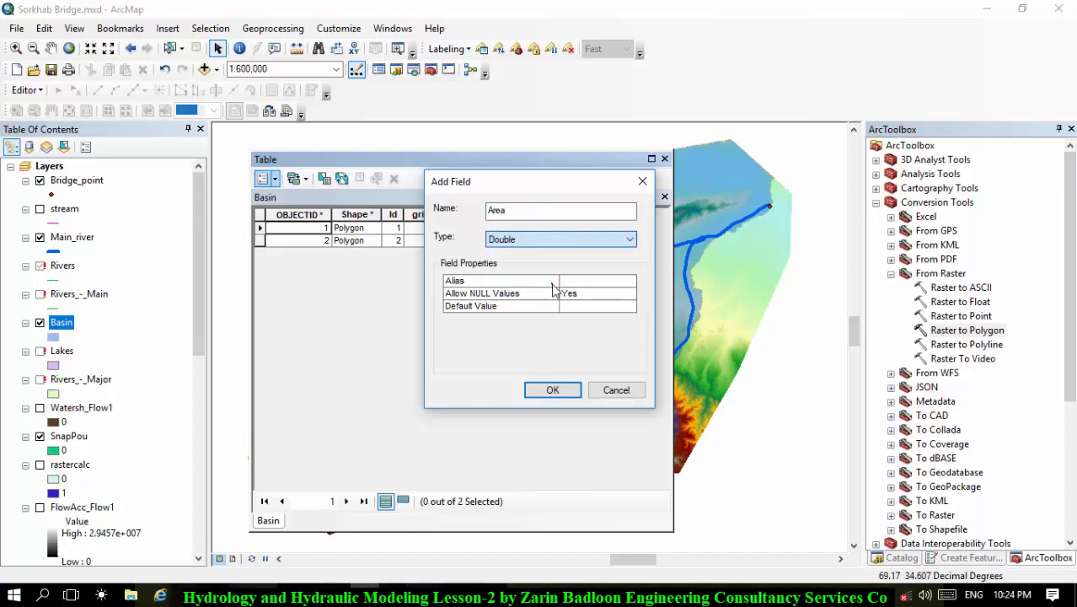
left_click(544, 389)
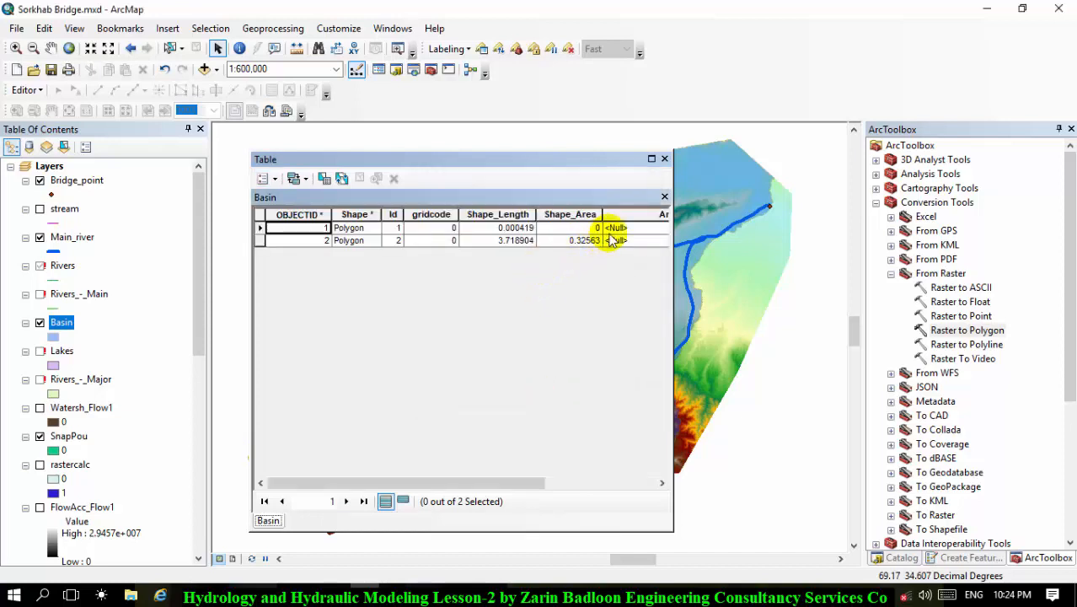
- Calculate the Area field for the Basin records in square kilometers, using the data frame's WGS 1984 UTM Zone 42N coordinate system
right_click(623, 219)
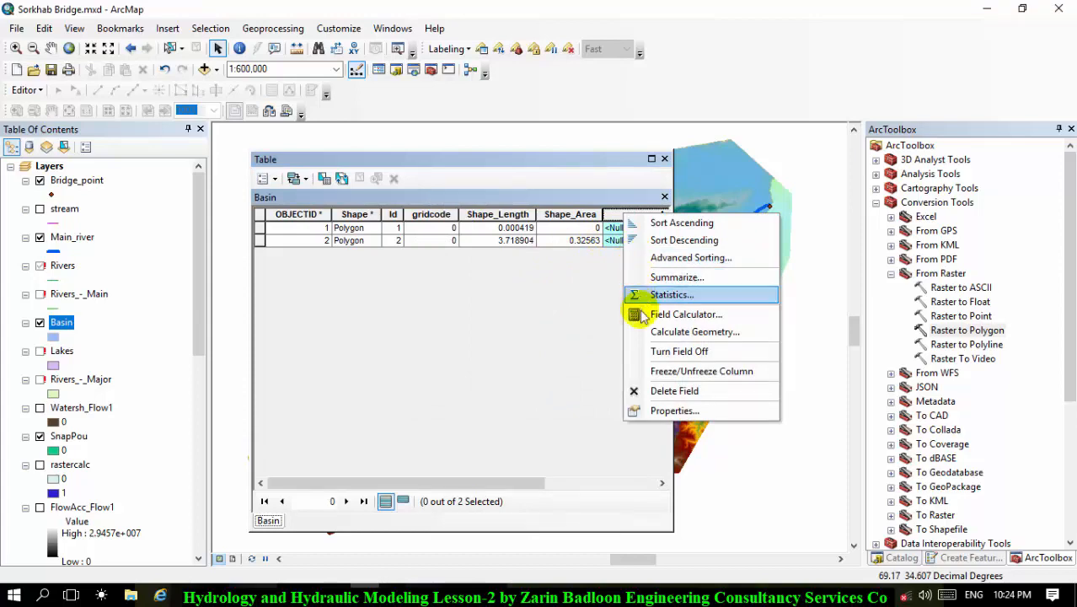
left_click(645, 332)
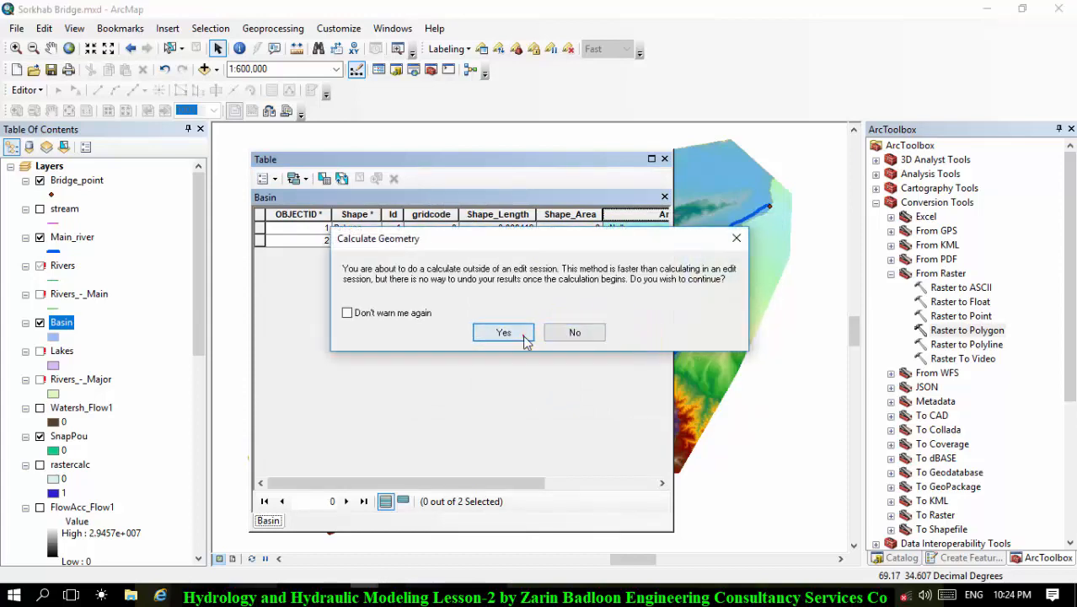
left_click(524, 335)
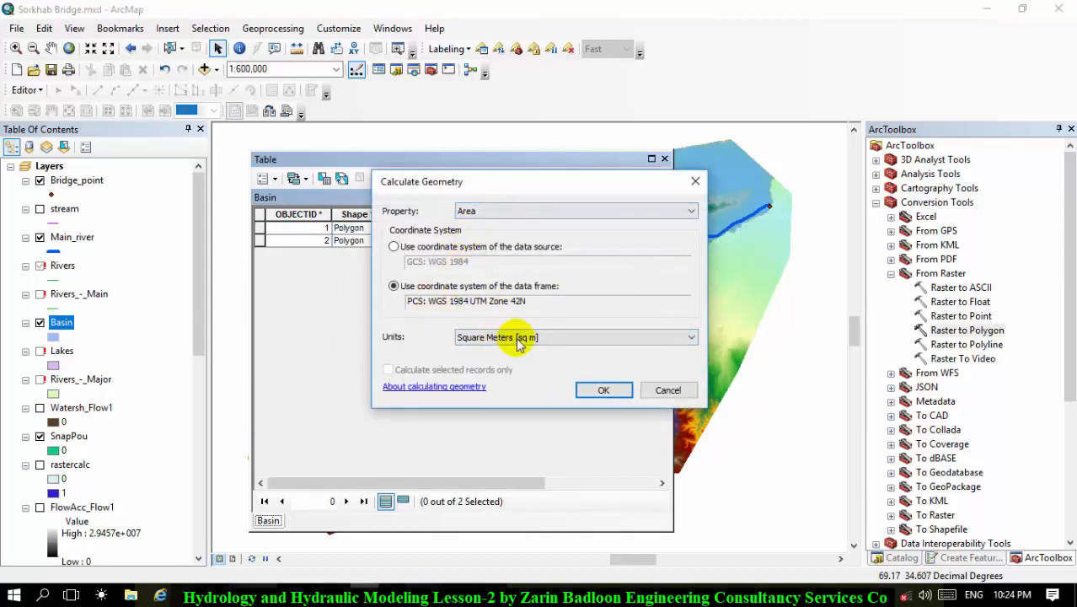
left_click(538, 340)
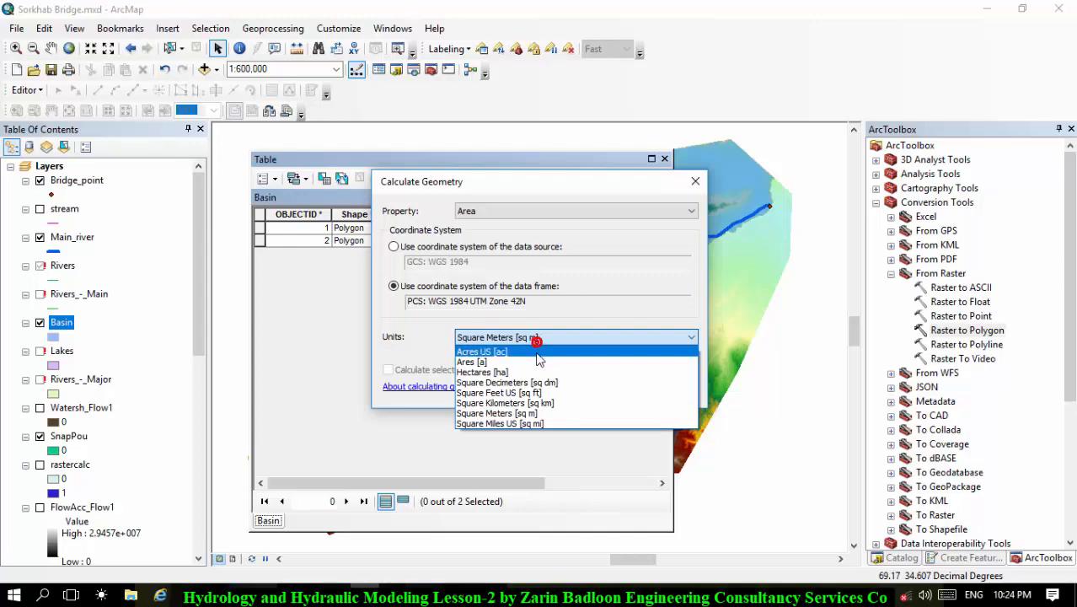
left_click(531, 404)
left_click(604, 386)
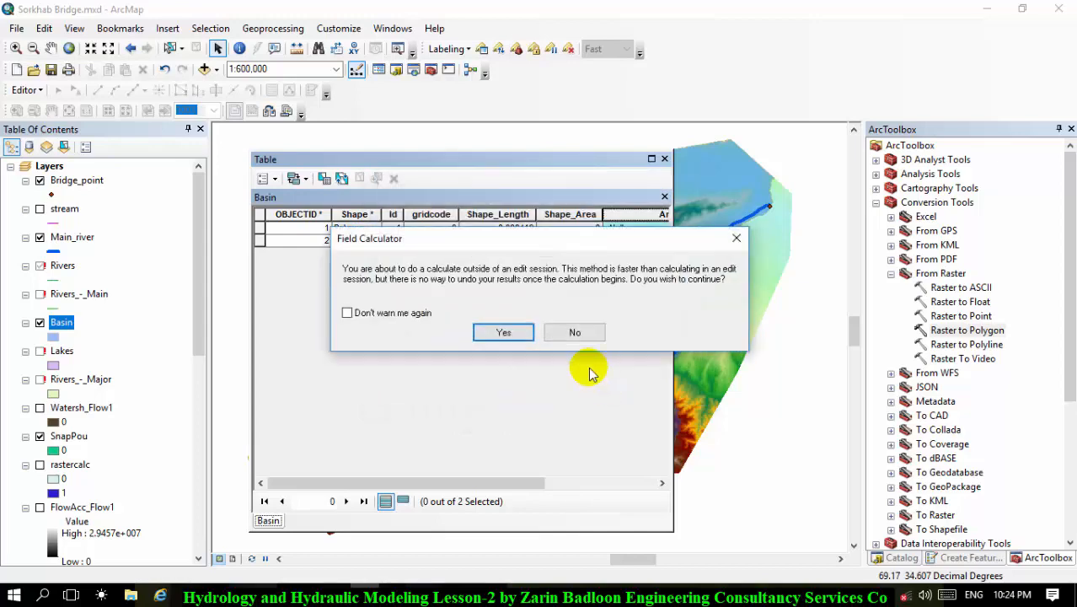
left_click(503, 333)
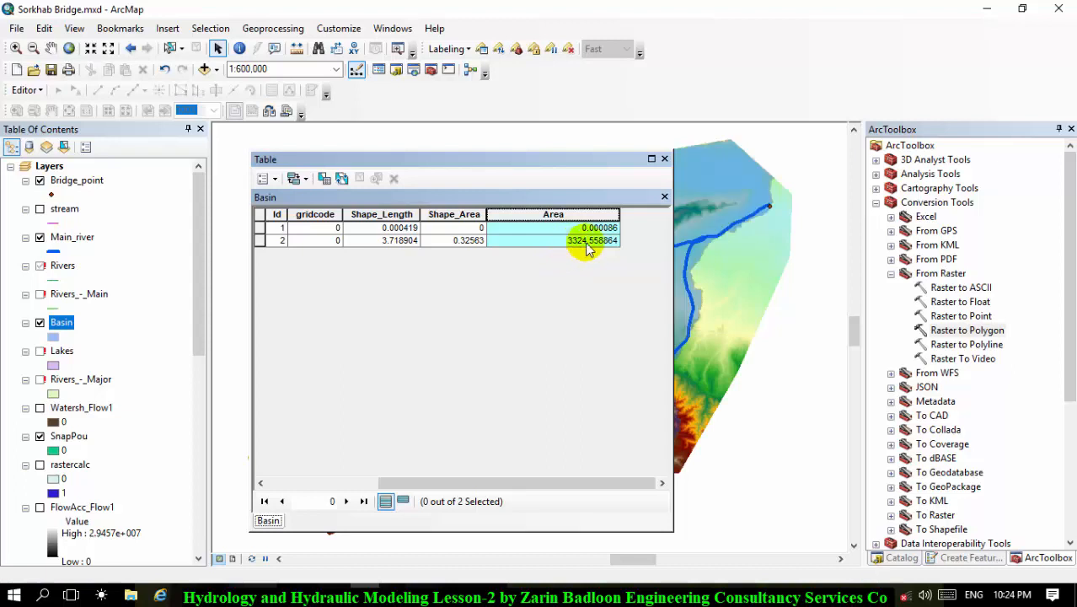
- Select the first Basin record and examine its tiny polygon on the map around the bridge point
left_click(260, 229)
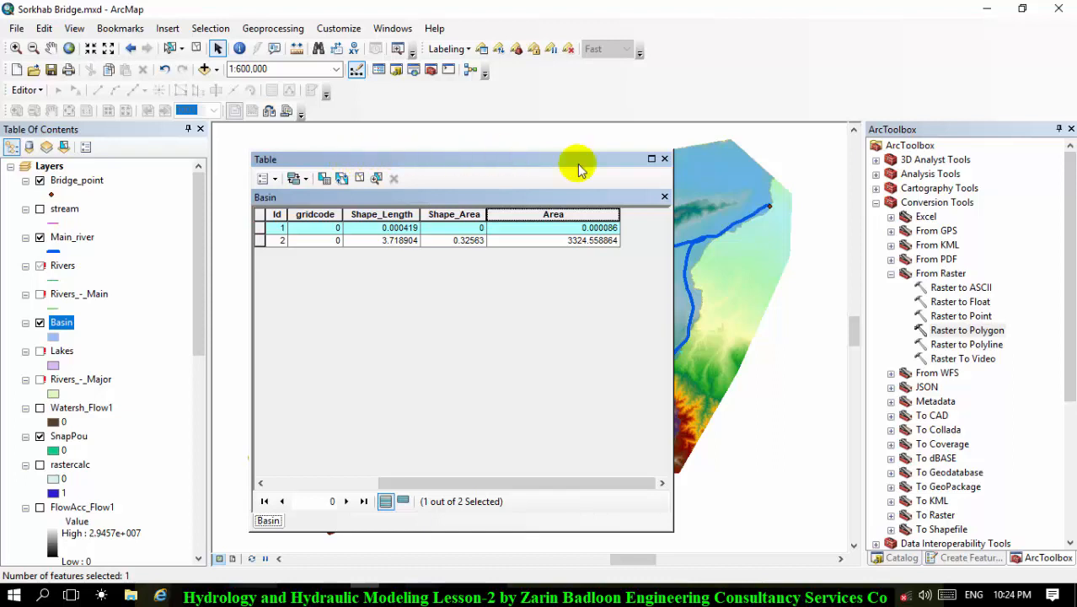
left_click_drag(584, 168, 407, 176)
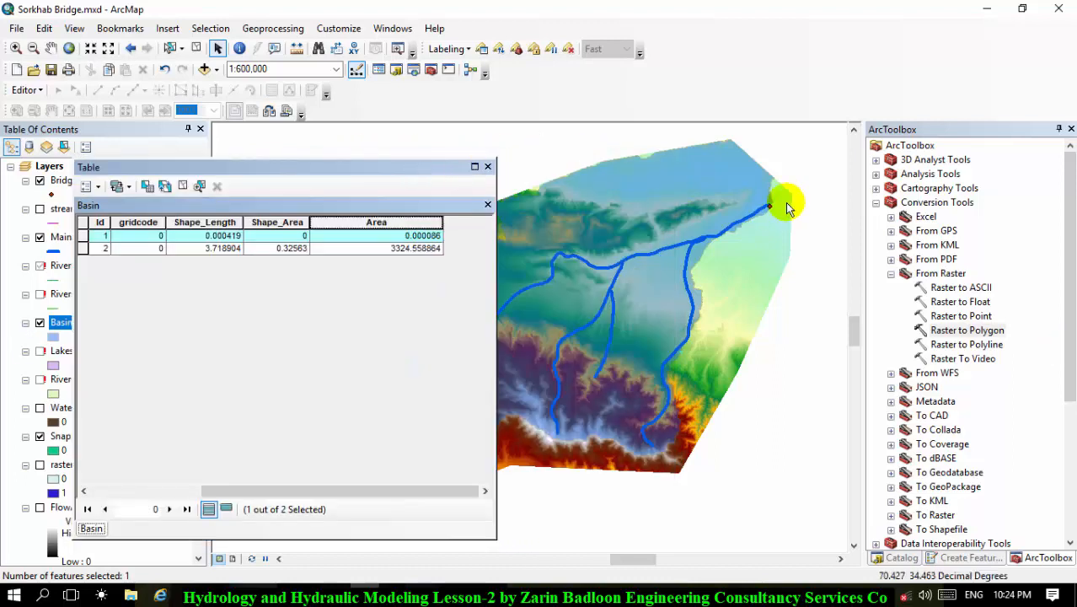
scroll(823, 235, "up", 3)
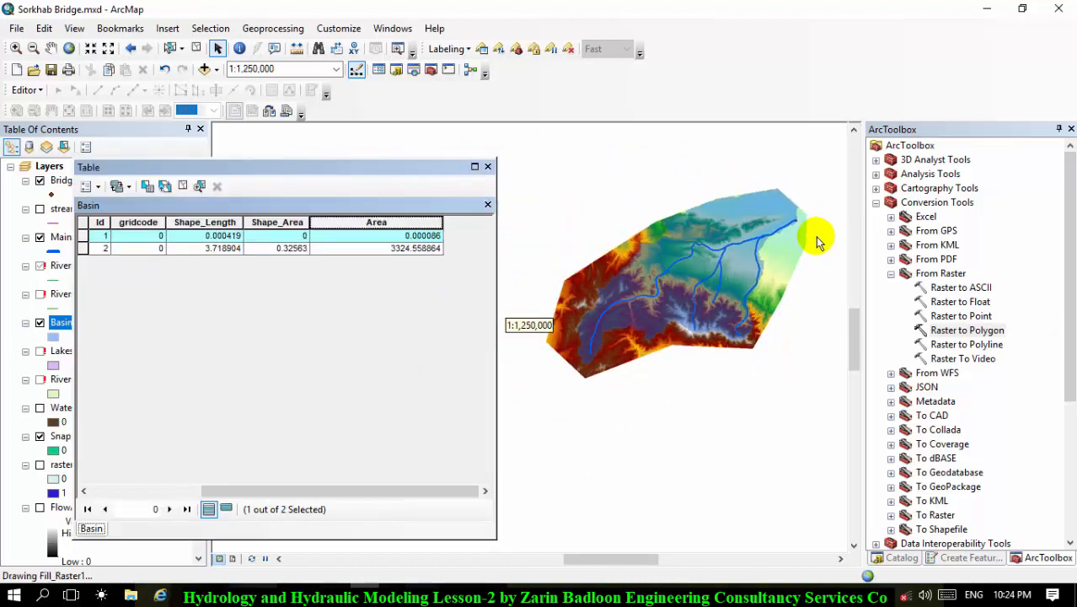
scroll(796, 219, "down", 10)
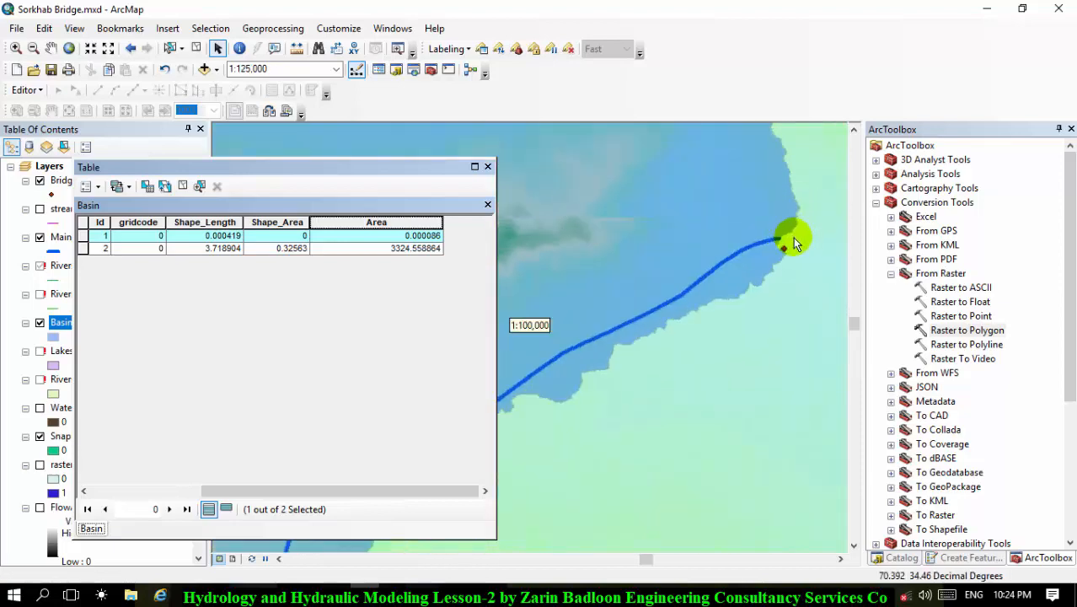
scroll(790, 239, "down", 5)
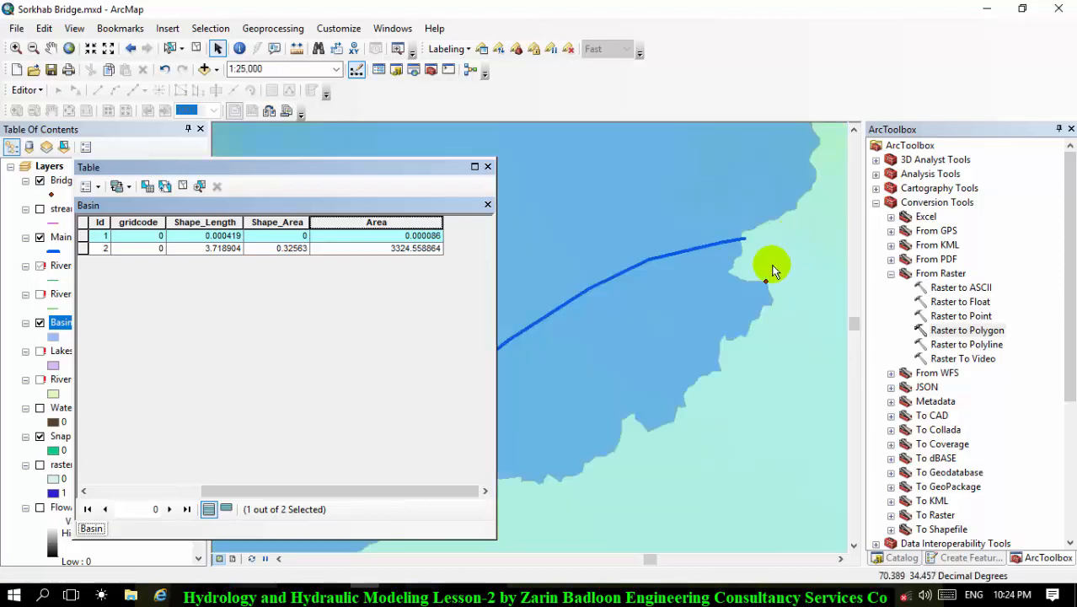
scroll(766, 278, "down", 3)
scroll(773, 290, "down", 3)
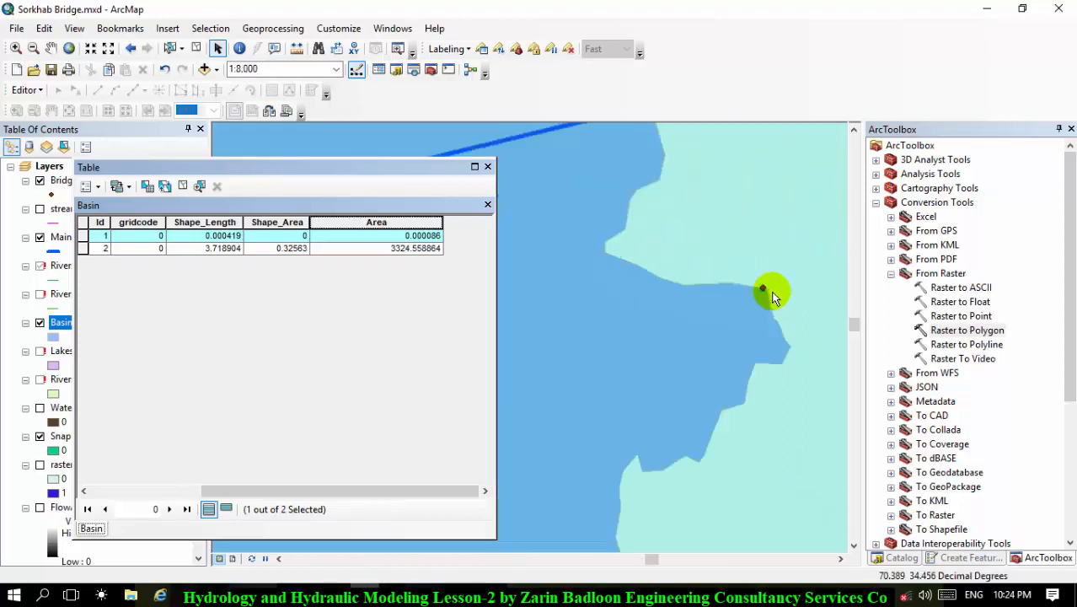
scroll(752, 268, "down", 3)
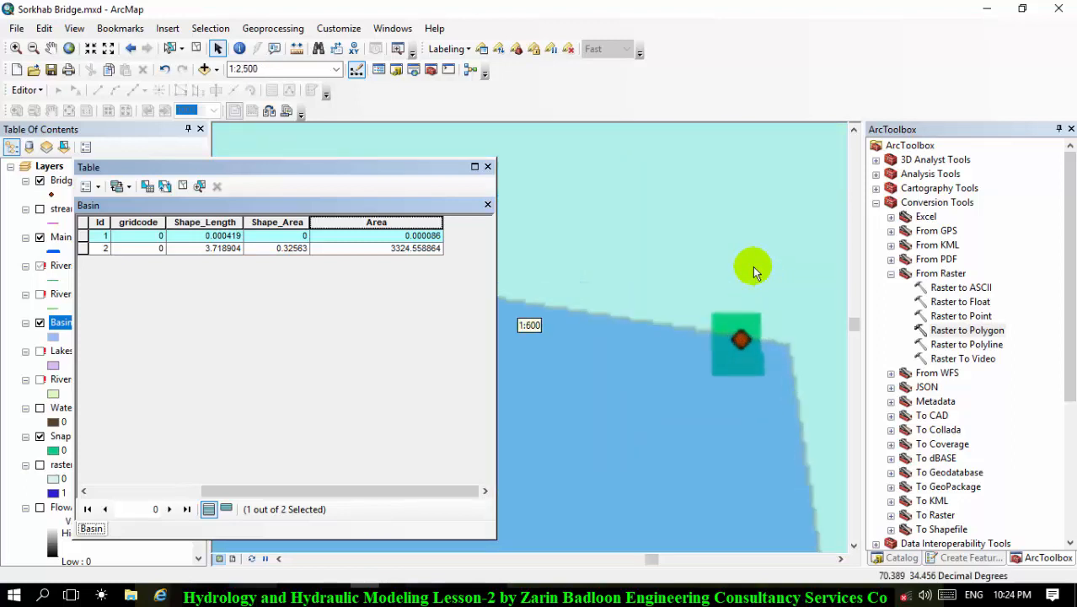
- Select the second Basin record, review its watershed outline on the map, and close the attribute table
left_click(82, 249)
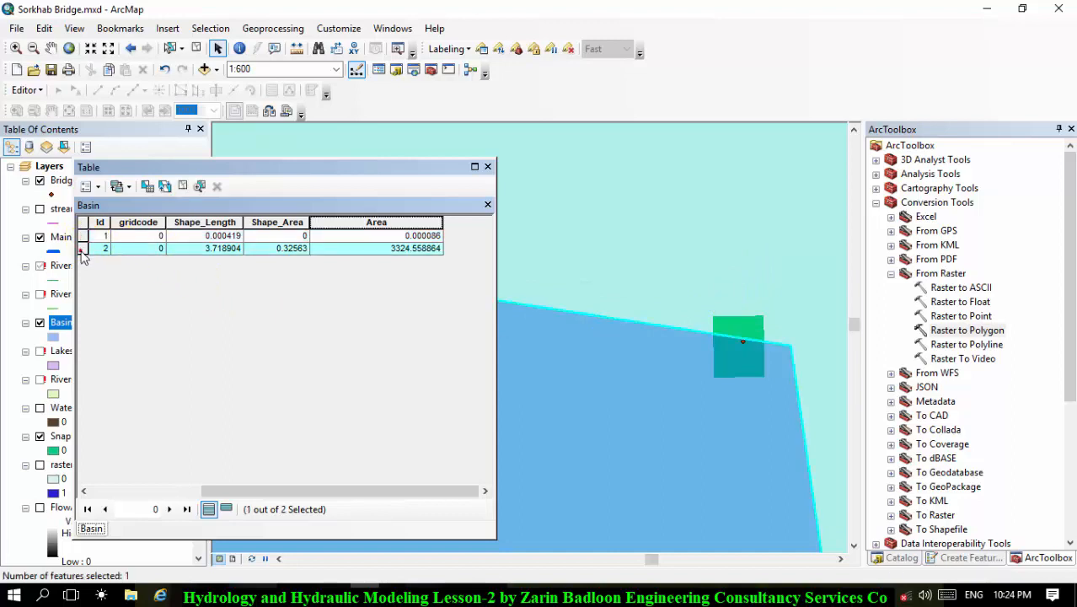
scroll(772, 250, "up", 8)
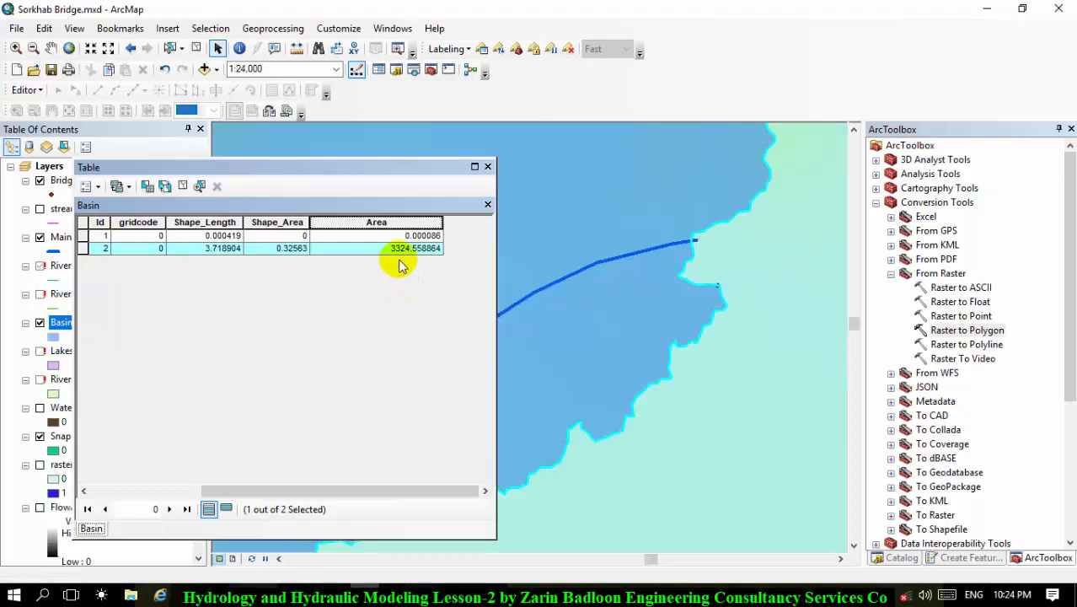
scroll(882, 251, "down", 5)
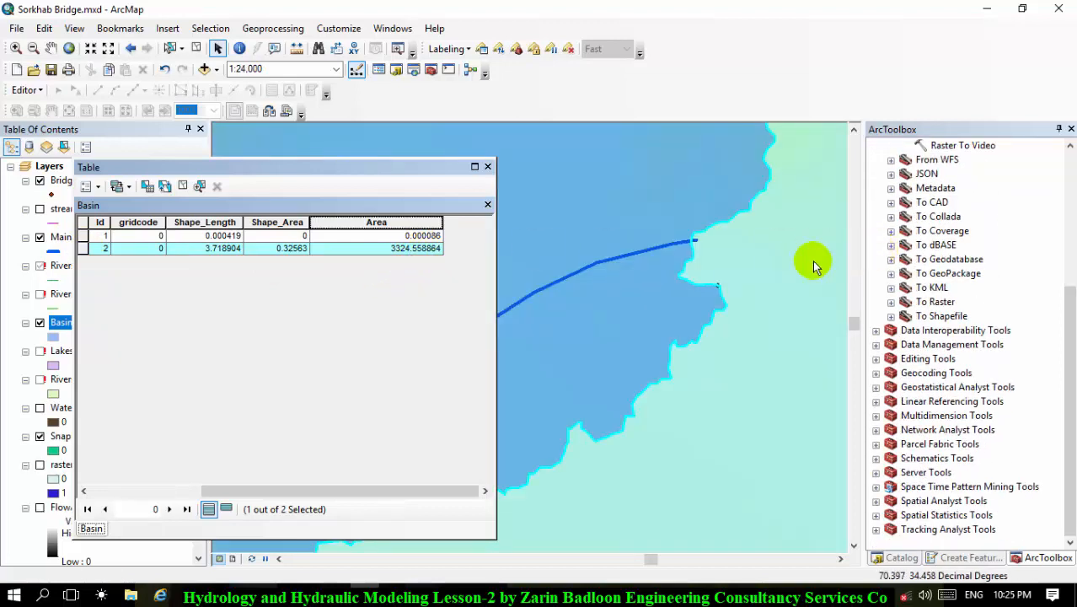
scroll(805, 265, "up", 3)
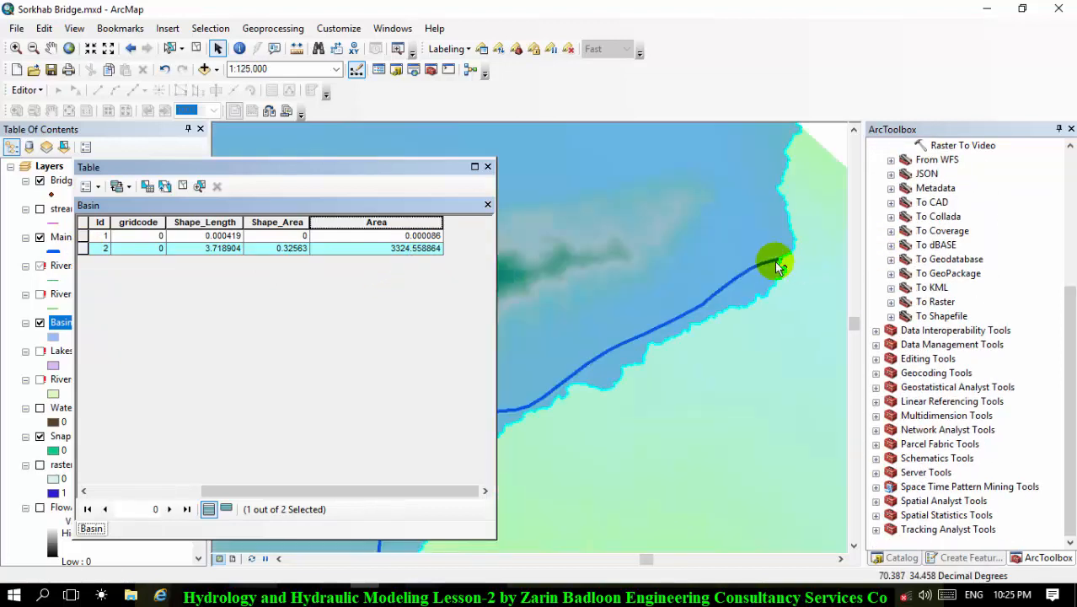
scroll(818, 347, "up", 3)
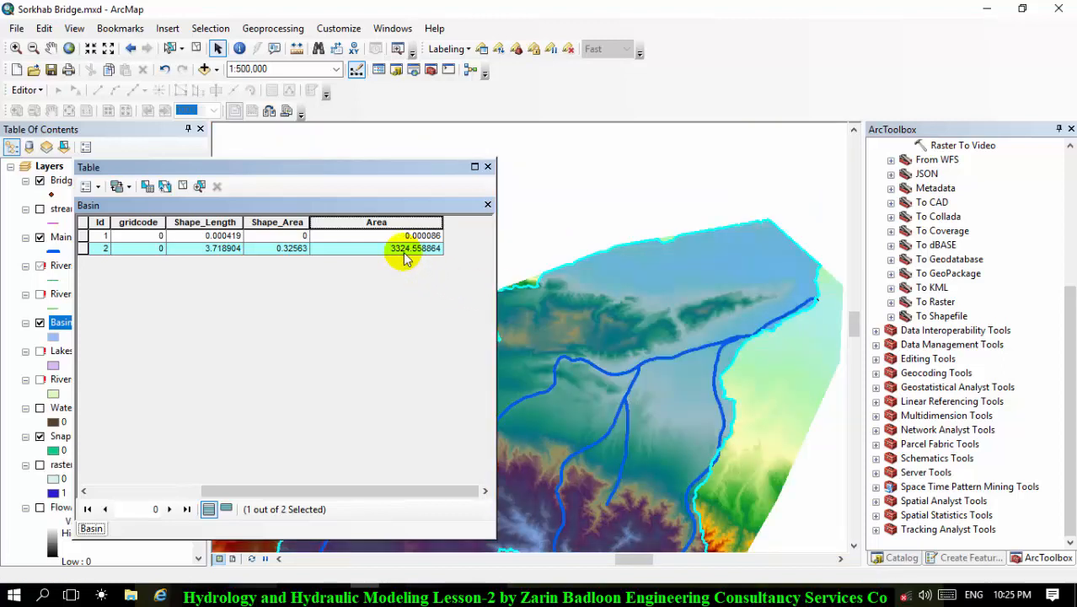
scroll(794, 265, "up", 2)
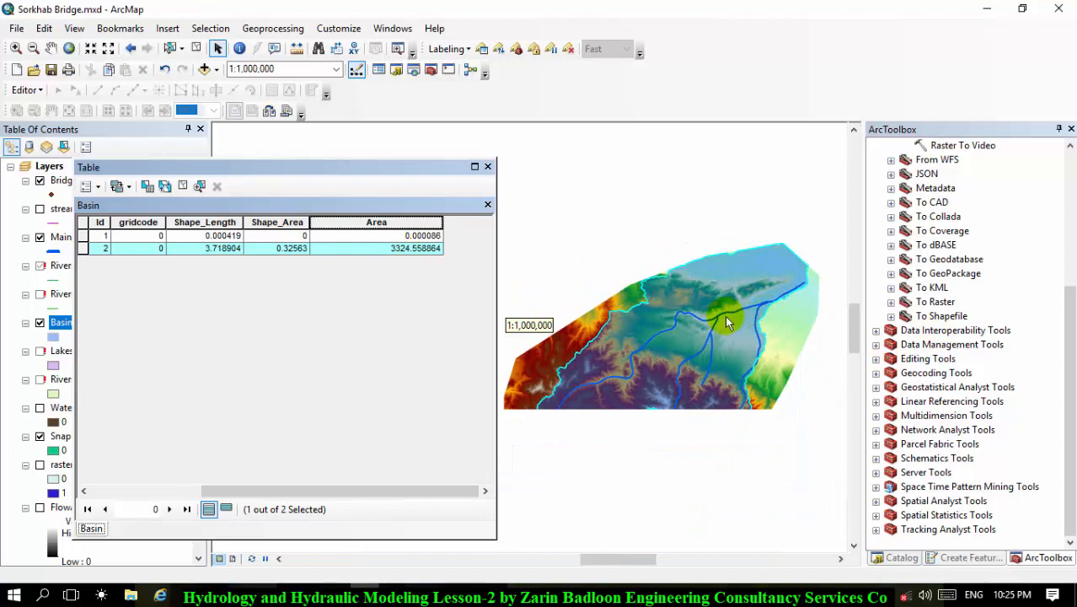
scroll(776, 199, "up", 1)
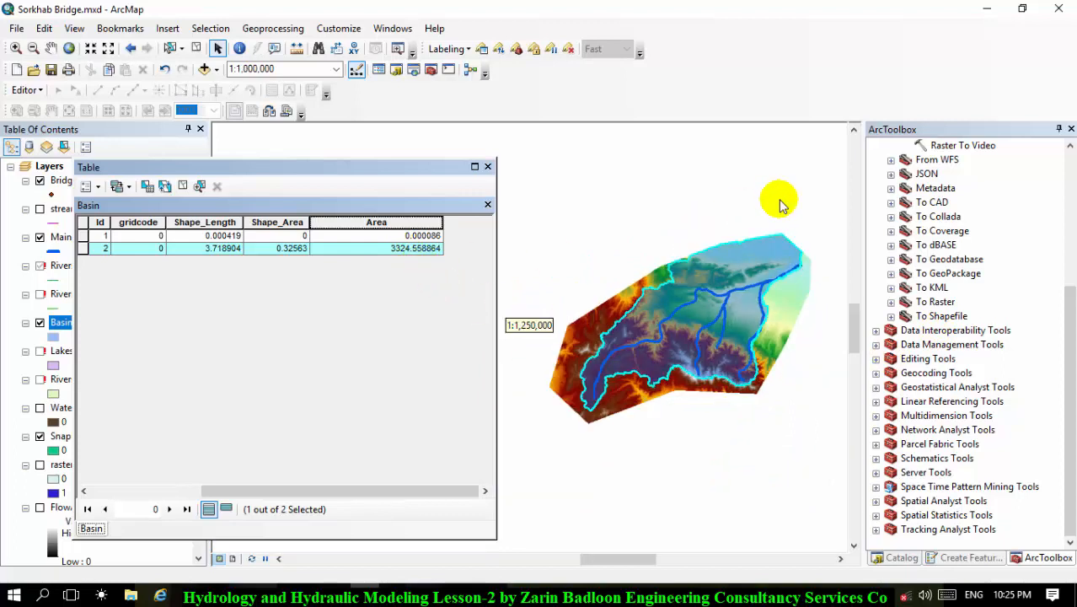
scroll(792, 270, "down", 3)
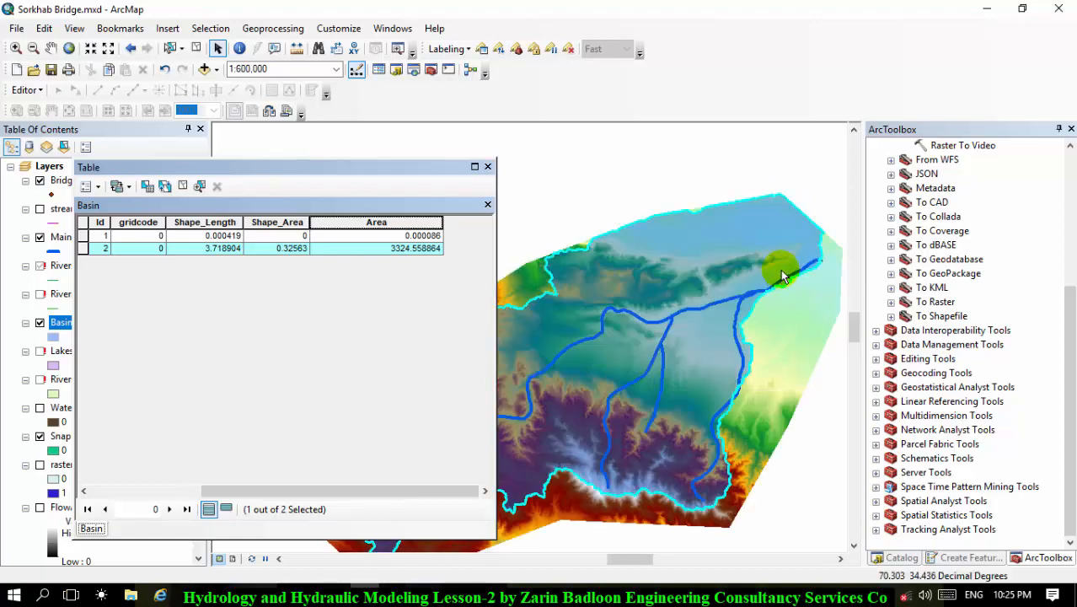
scroll(800, 236, "up", 1)
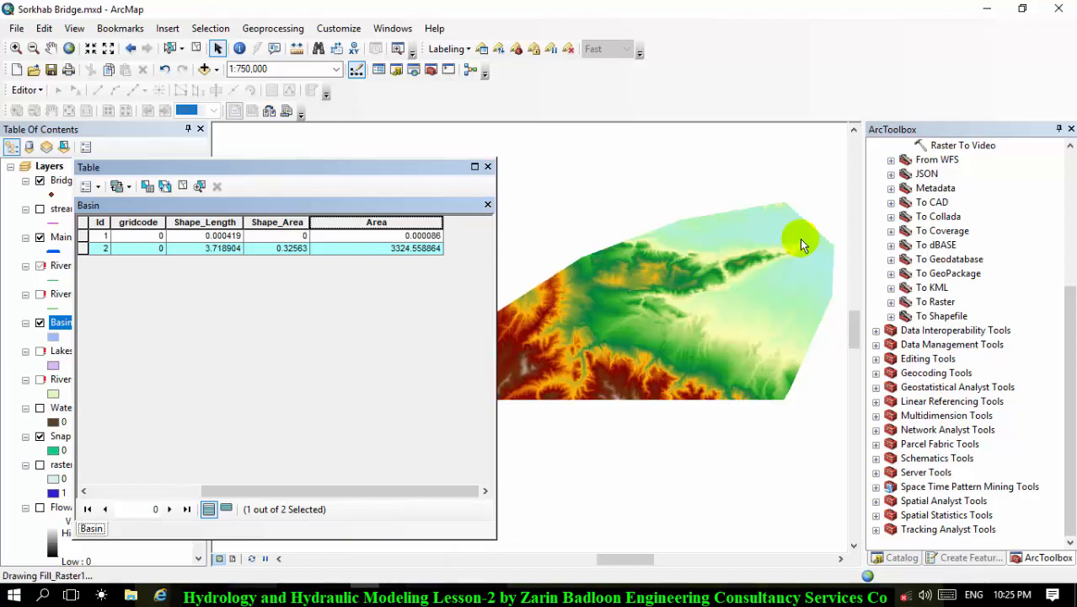
scroll(800, 238, "up", 2)
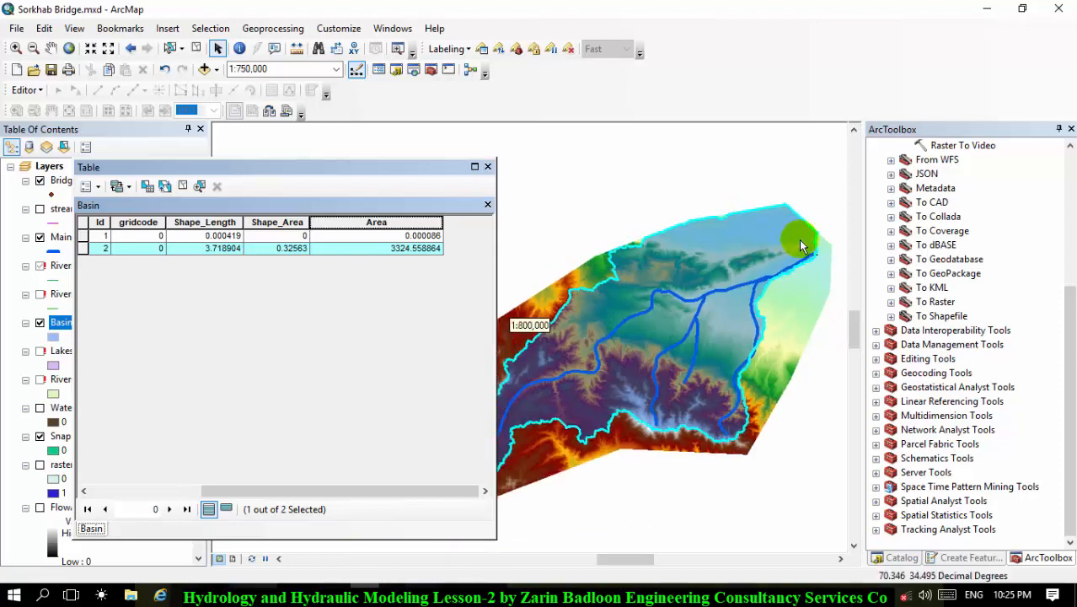
left_click(488, 167)
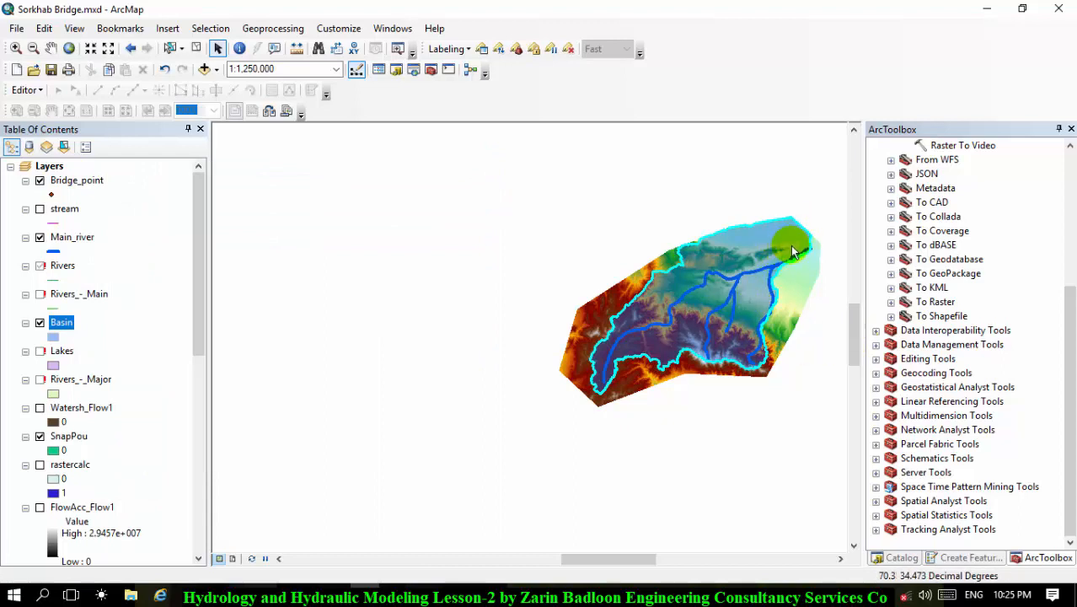
scroll(779, 244, "up", 1)
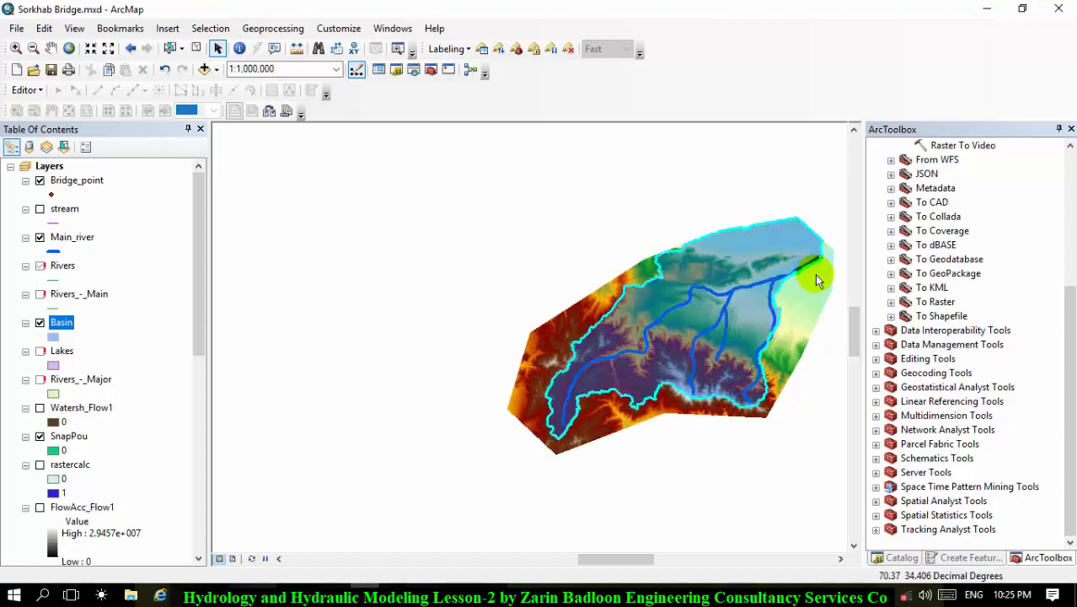
- Export the Basin layer with the Layer To KML tool to D:\monograph\GIS\Basin_LayerToKML.kmz
scroll(912, 244, "up", 4)
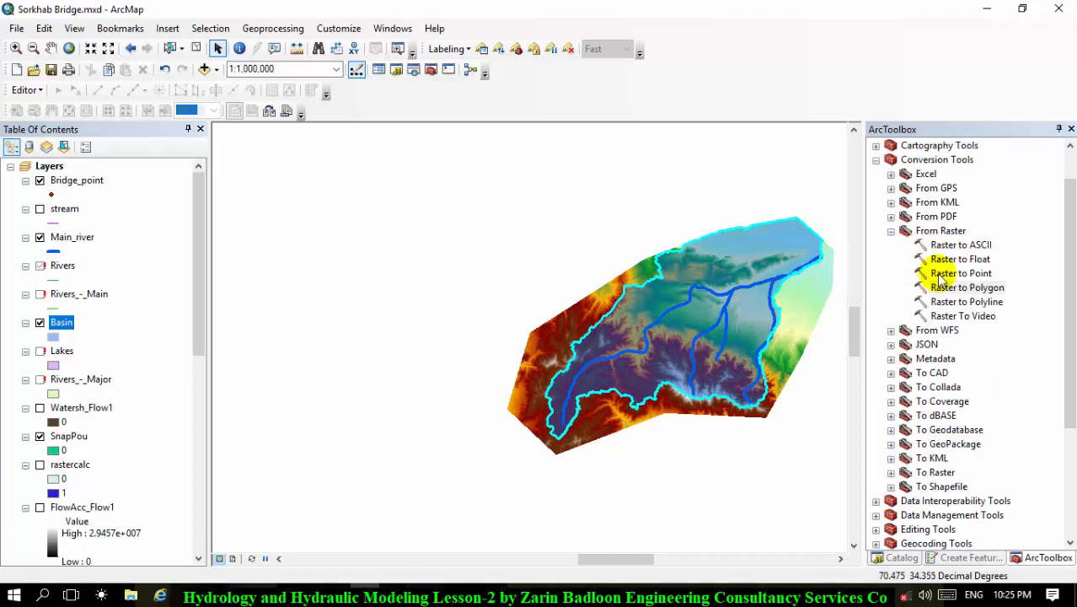
left_click(891, 231)
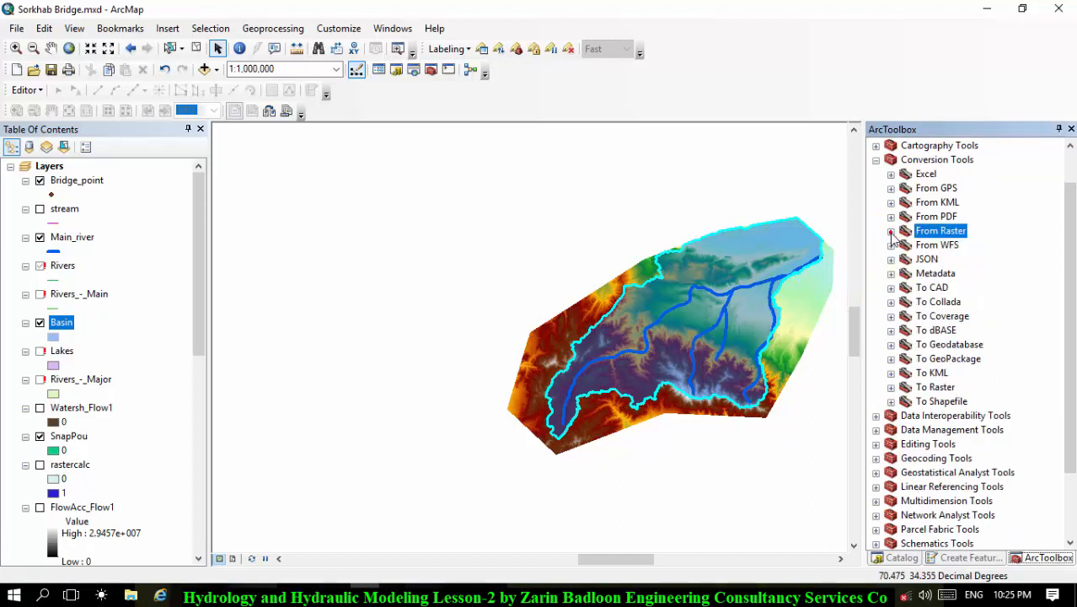
left_click(891, 373)
double_click(945, 388)
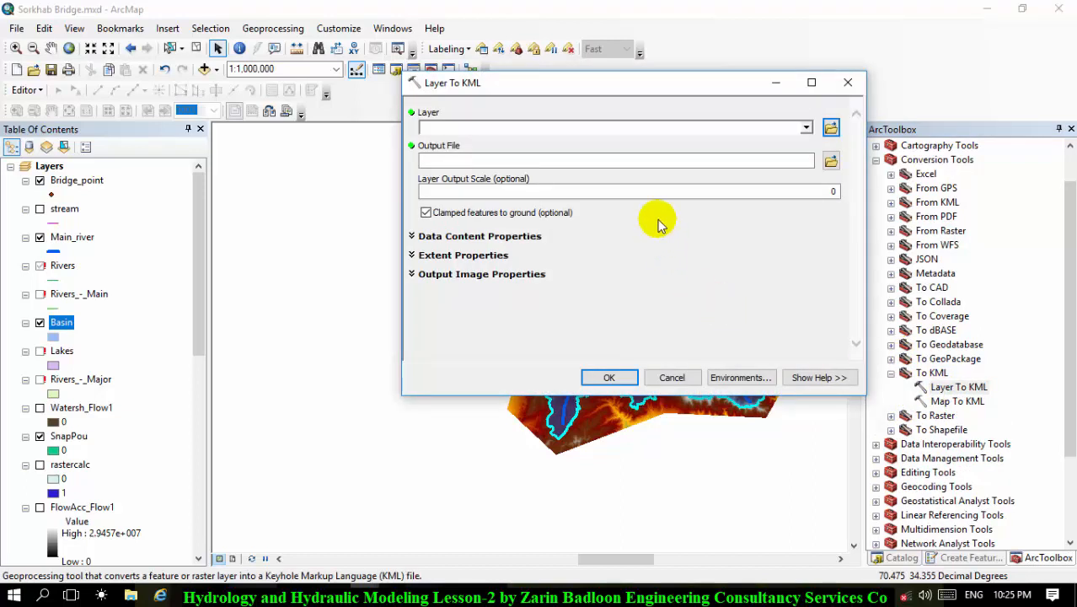
scroll(128, 304, "down", 2)
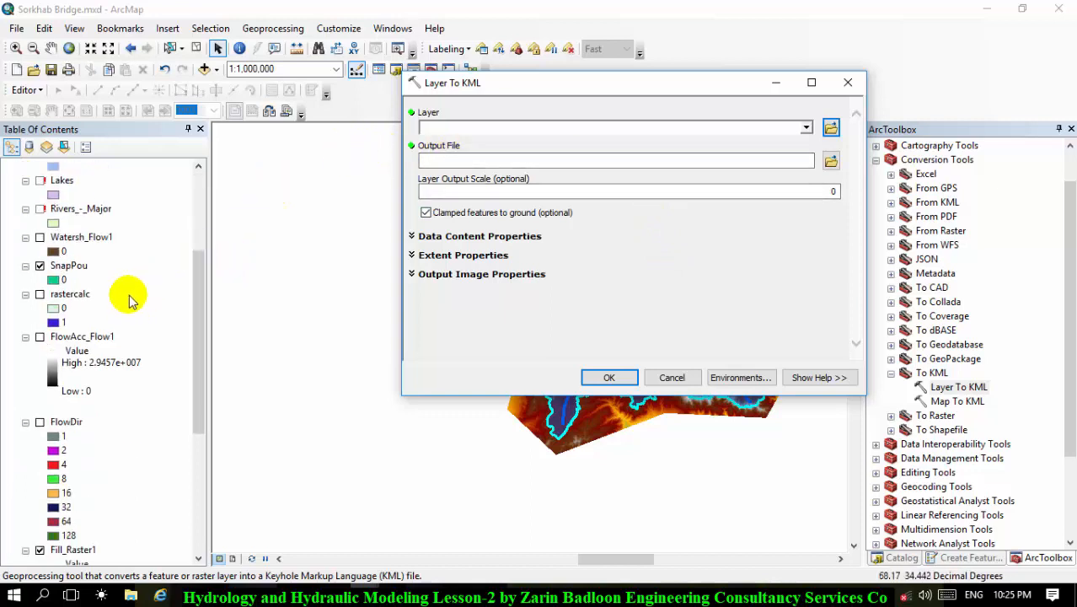
scroll(127, 295, "up", 2)
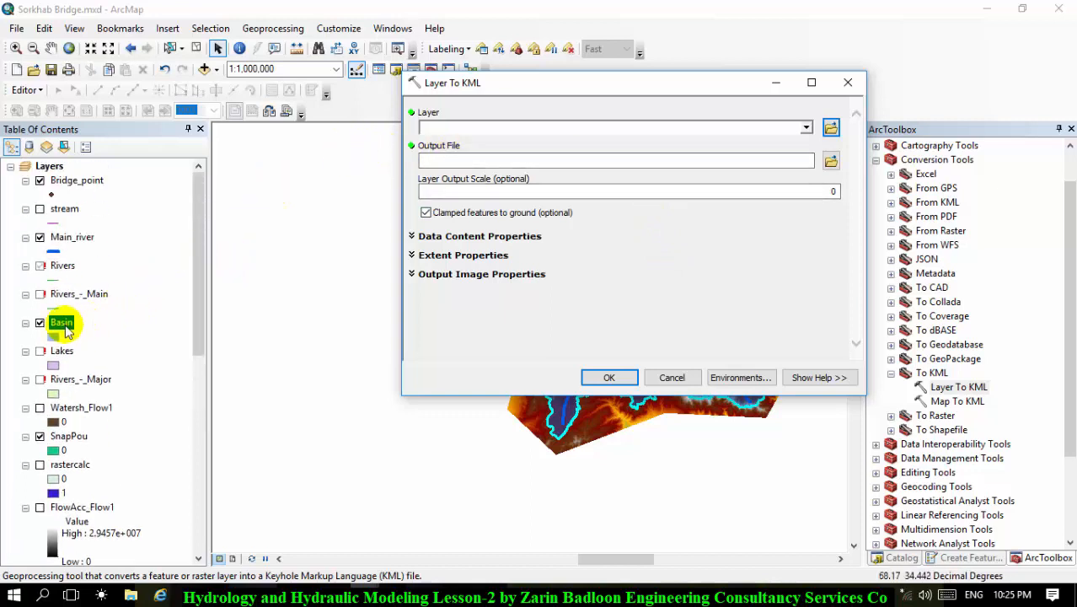
left_click_drag(68, 330, 465, 136)
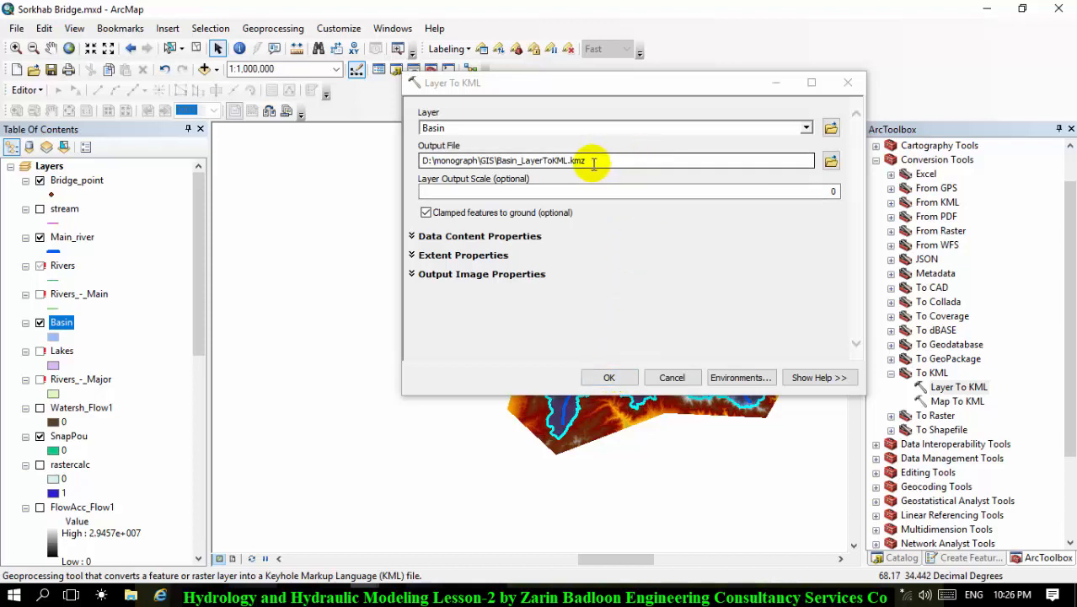
left_click(596, 377)
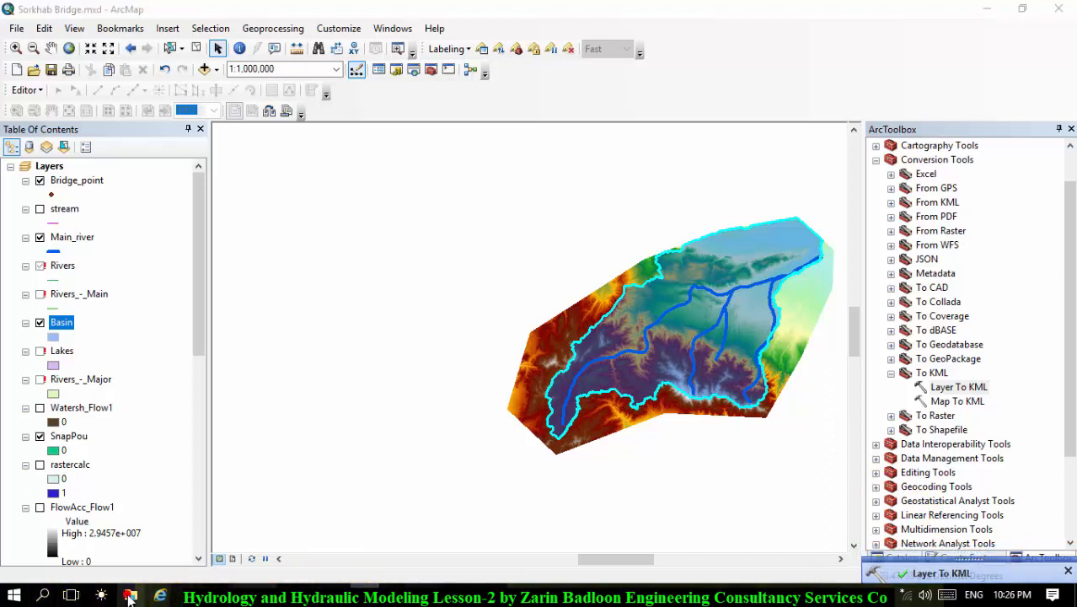
- Open the Monograph folder on Local Disk (D:) in File Explorer
left_click(130, 597)
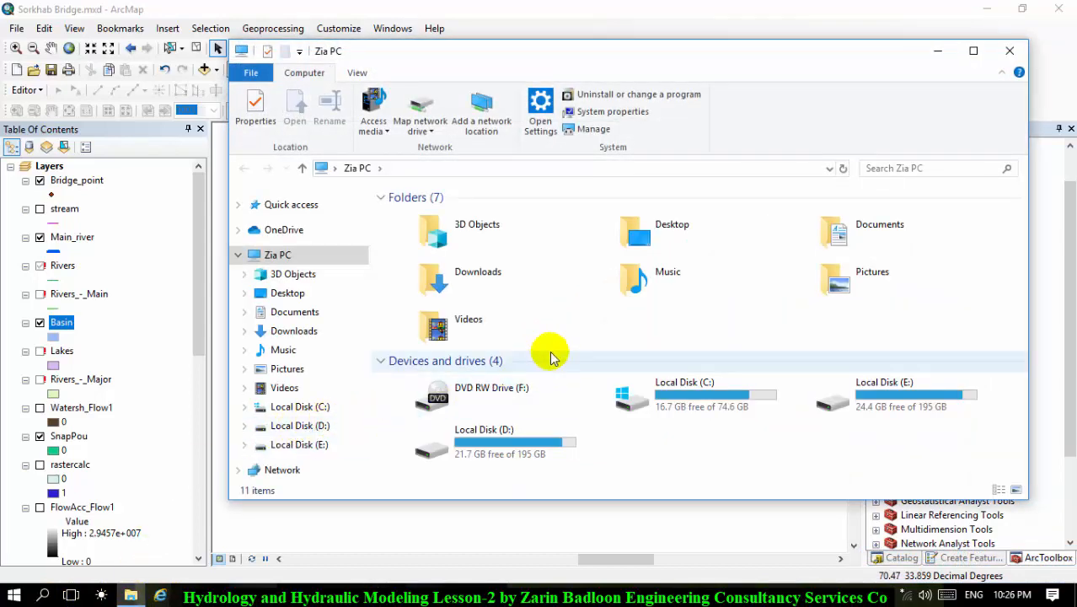
double_click(511, 443)
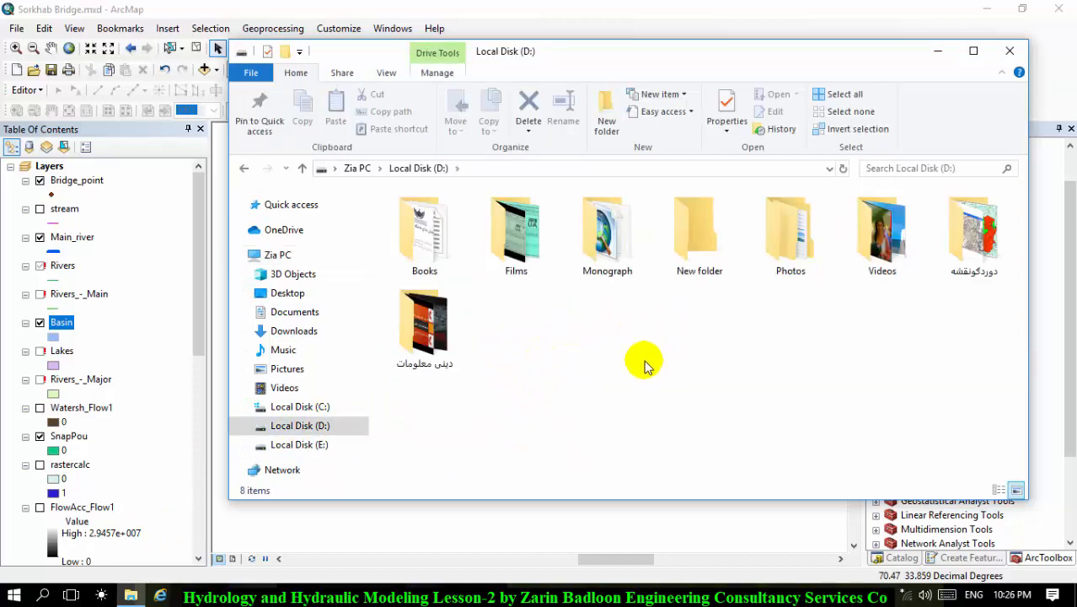
double_click(544, 257)
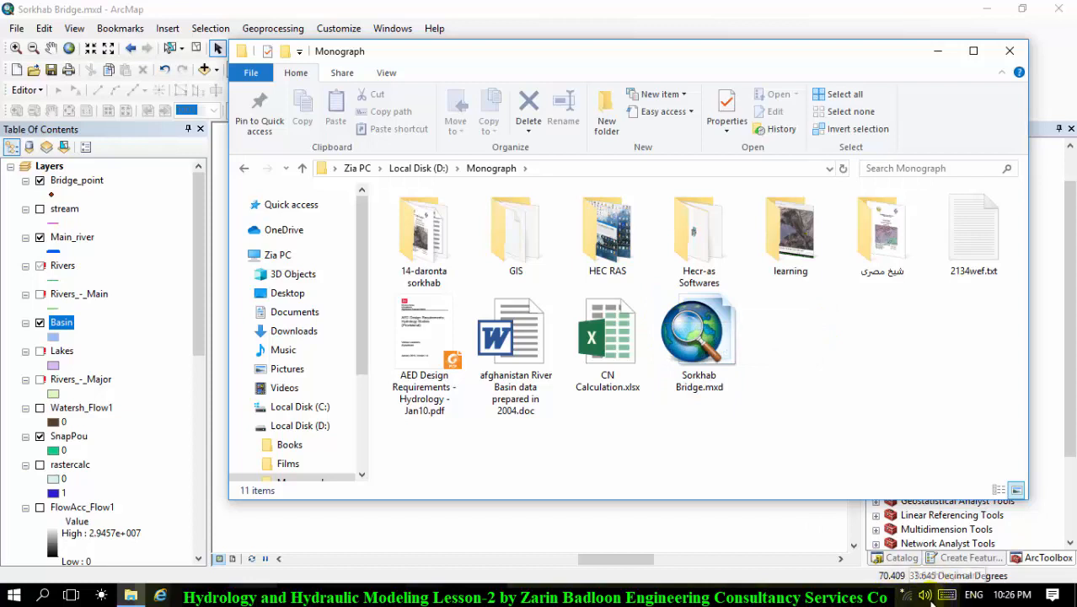
- Connect the computer to the AndroidAP8201 Wi-Fi network by entering its network security key
left_click(907, 596)
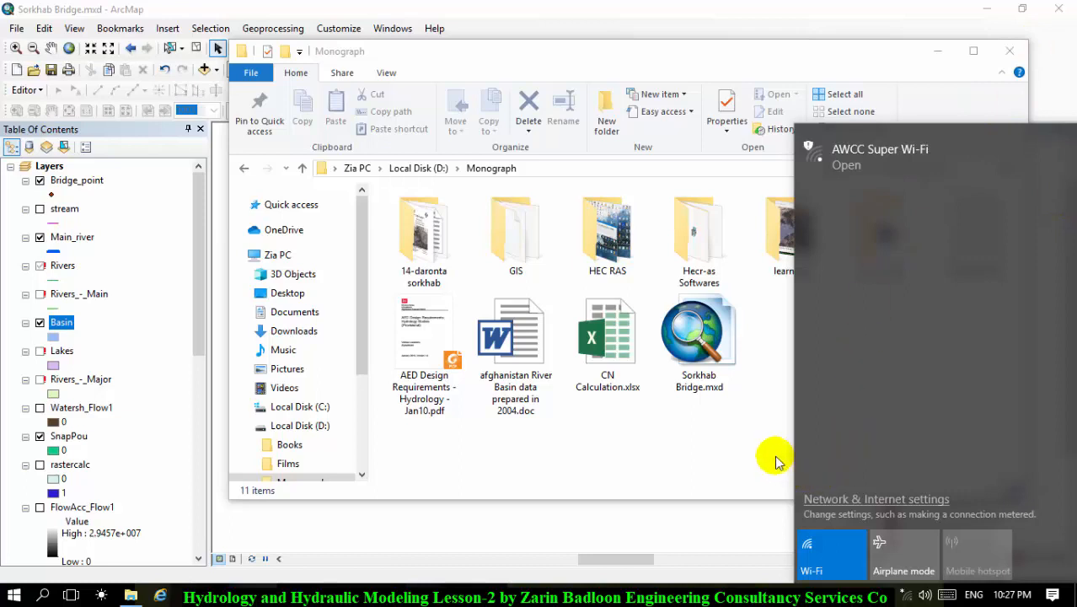
left_click(926, 411)
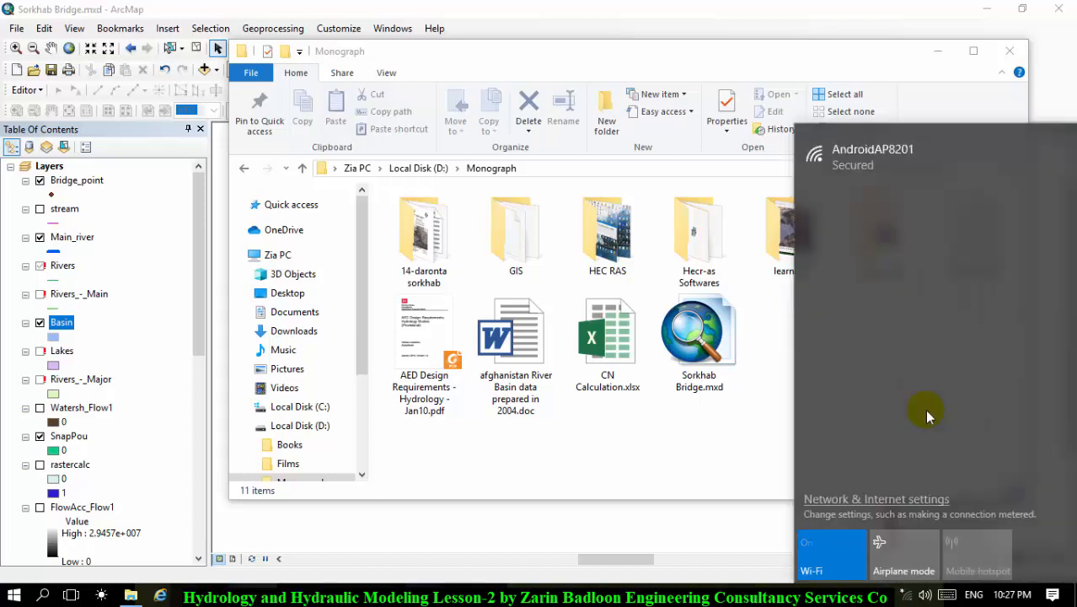
left_click(978, 171)
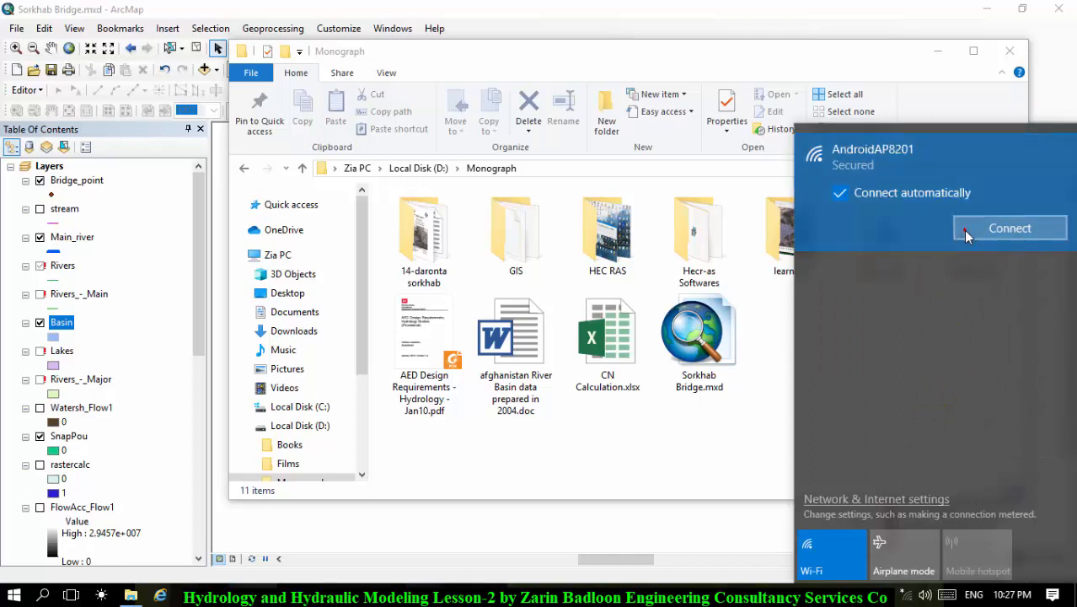
left_click(963, 230)
type("••")
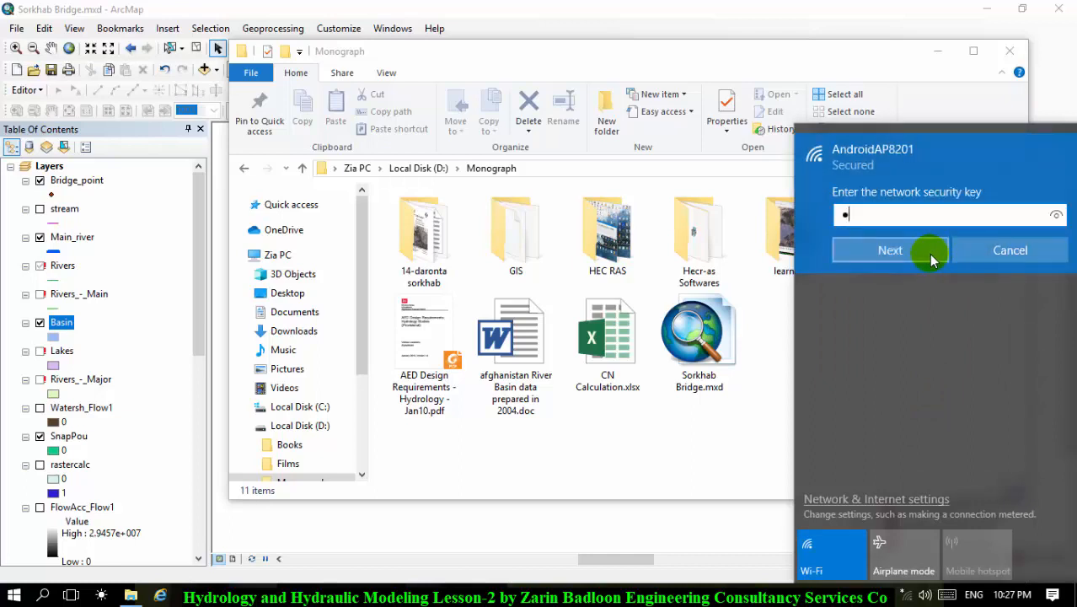
type("••••••")
left_click(928, 253)
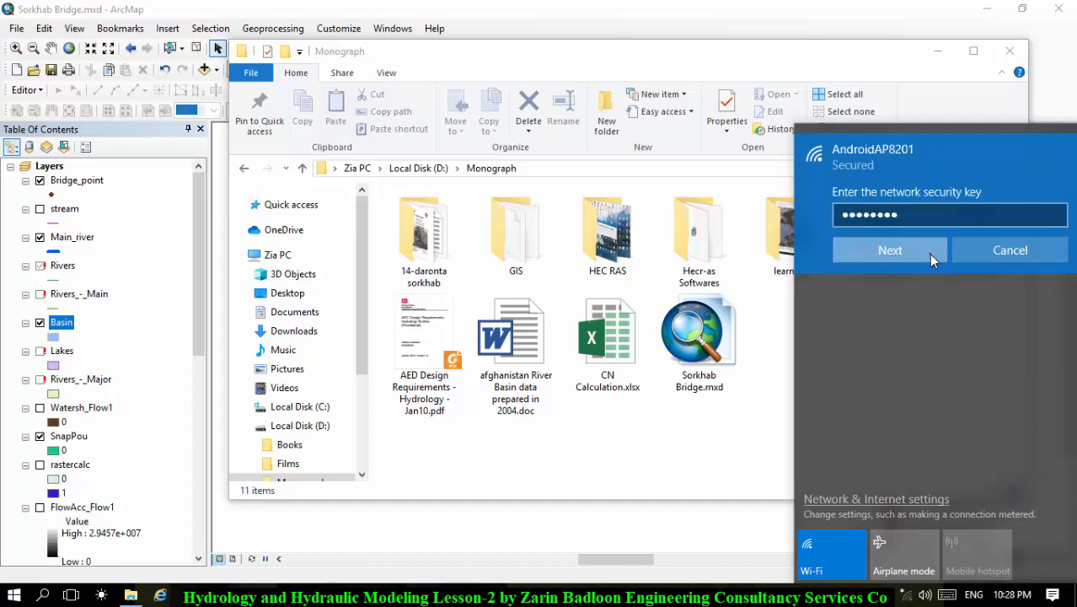
left_click(1040, 304)
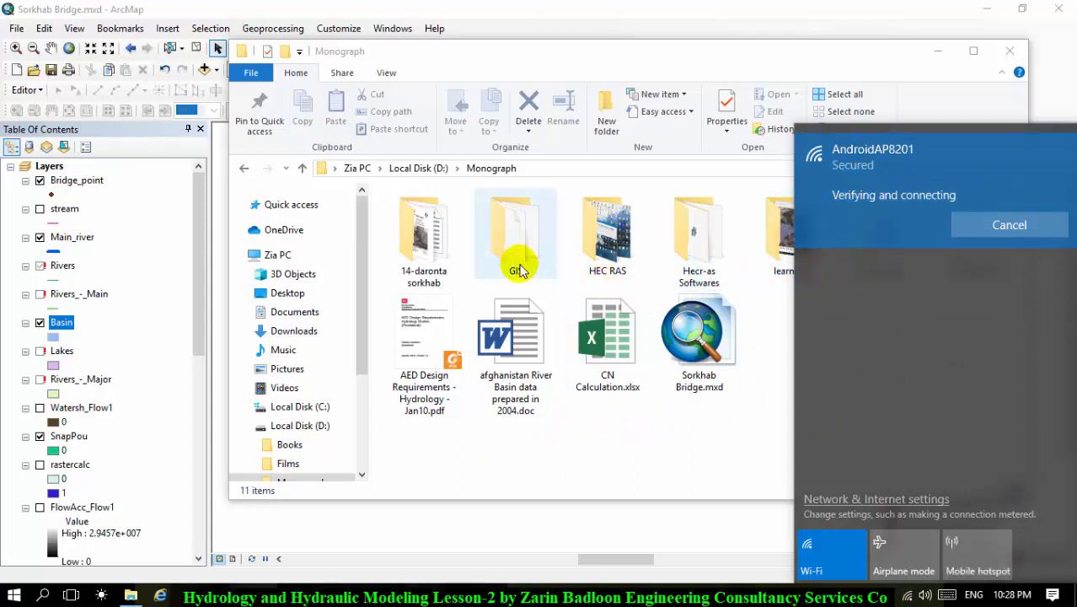
- Open the Basin_LayerToKML.kmz file from the GIS folder in Google Earth Pro
double_click(518, 268)
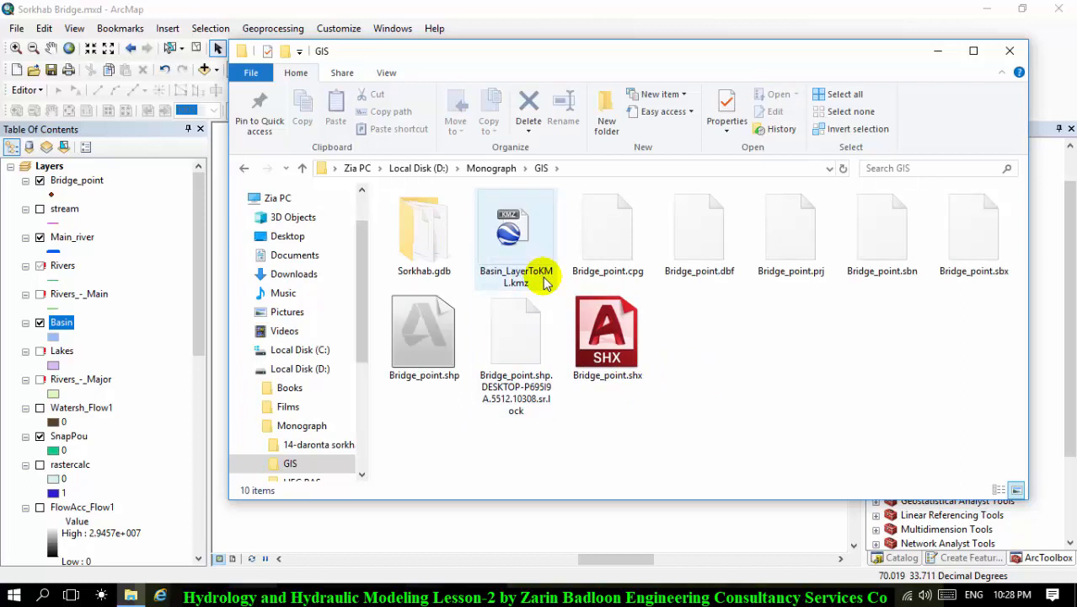
left_click(518, 267)
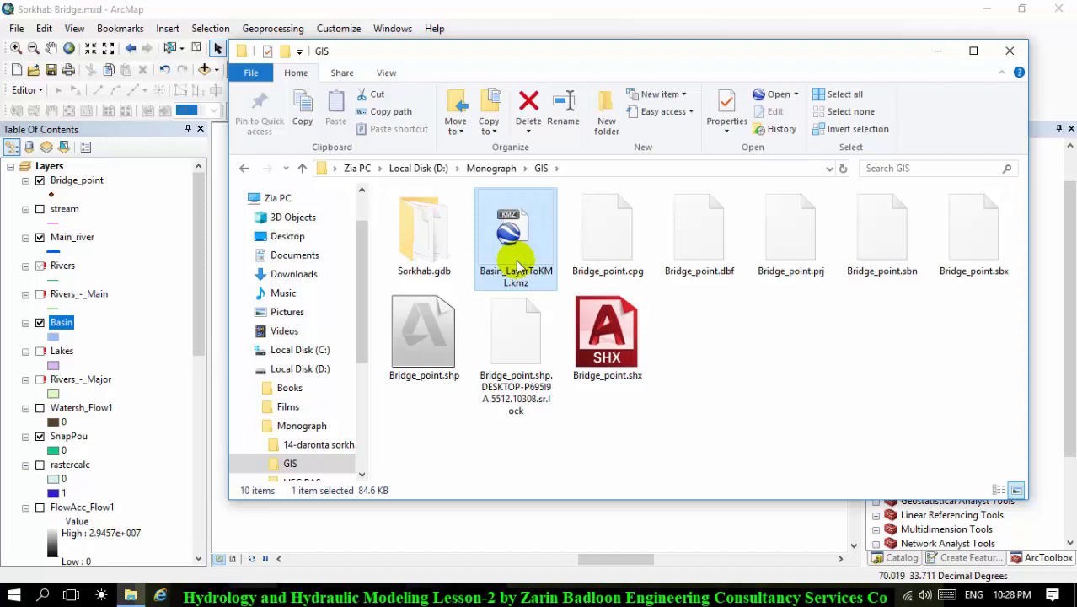
- Switch back to ArcMap and compare the map with the Basin layer hidden and shown
mouse_move(360, 585)
left_click(363, 548)
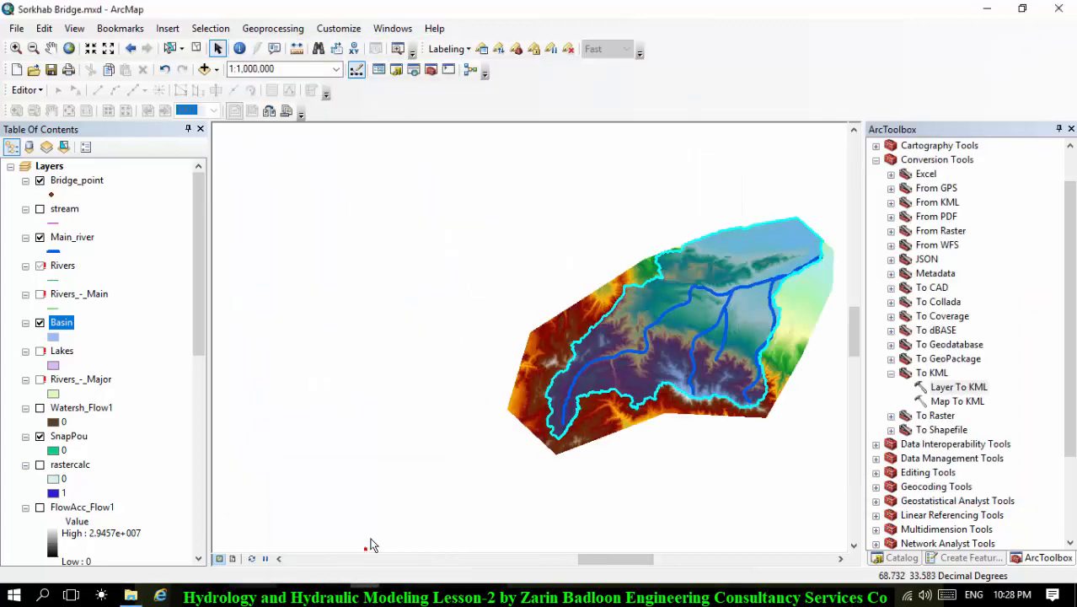
left_click(40, 324)
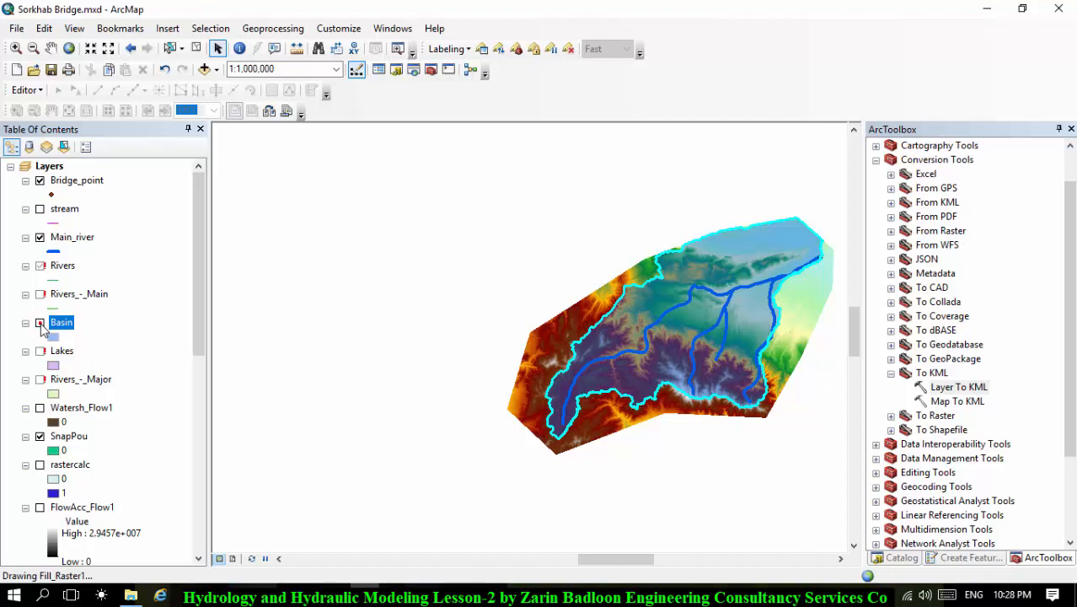
left_click(41, 324)
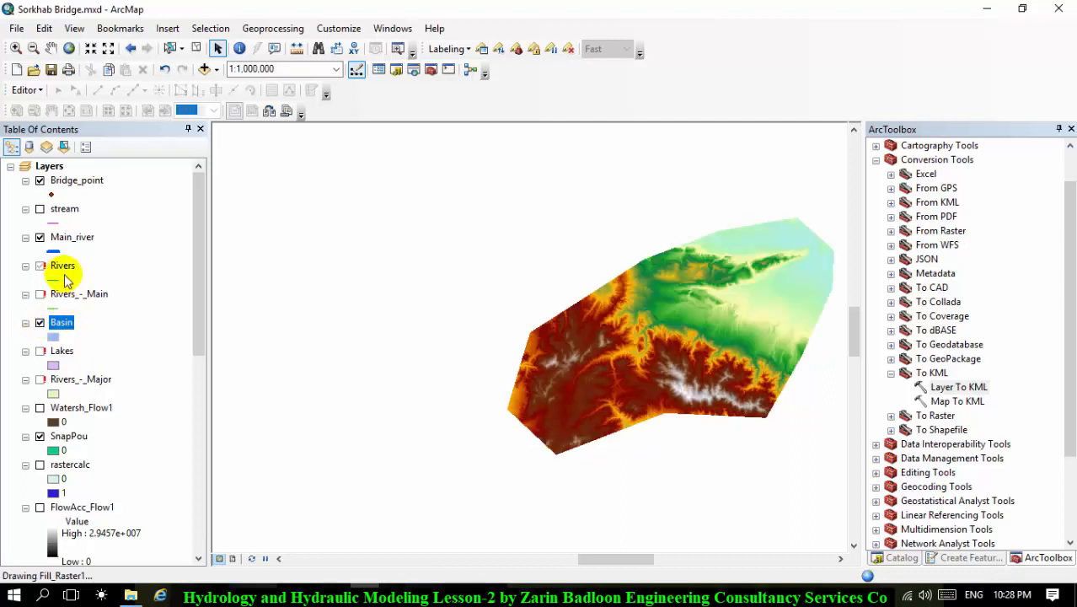
- Open the Layer To KML tool and change the stream layer's line symbol color to blue
double_click(967, 402)
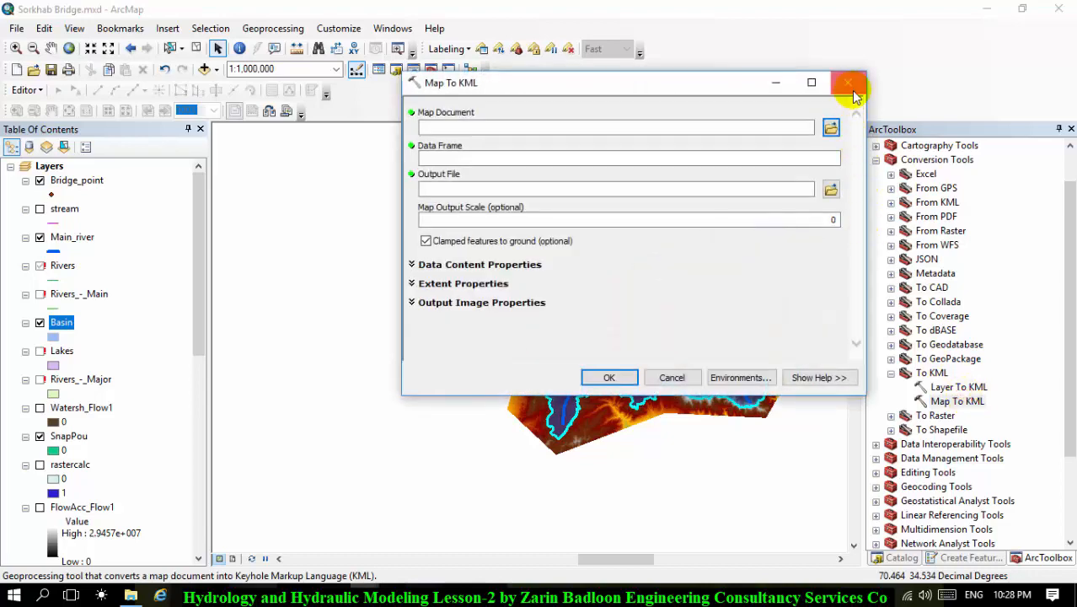
left_click(849, 83)
double_click(970, 386)
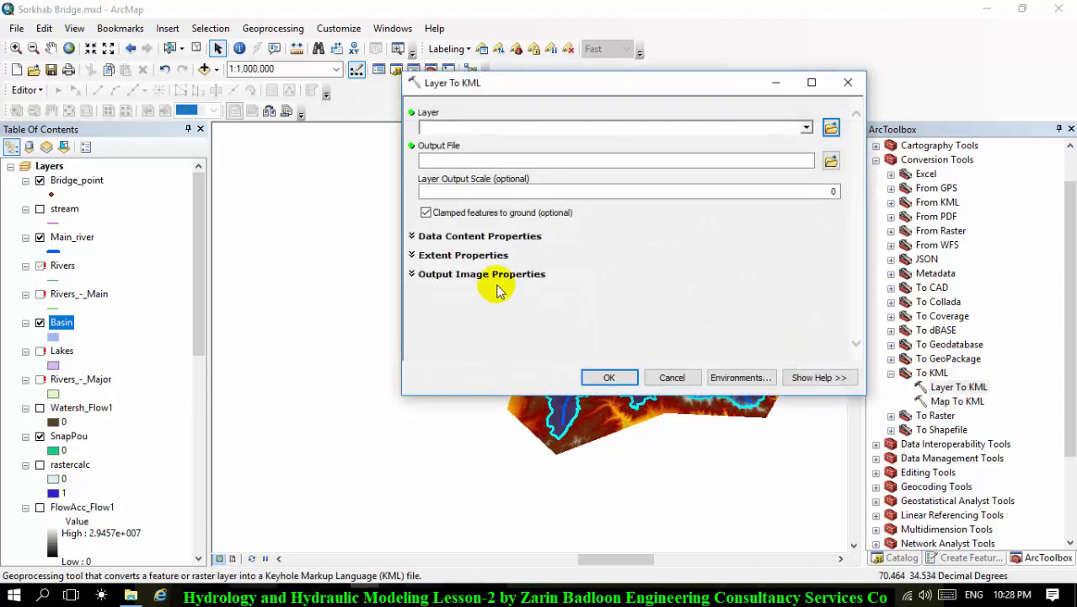
left_click(72, 239)
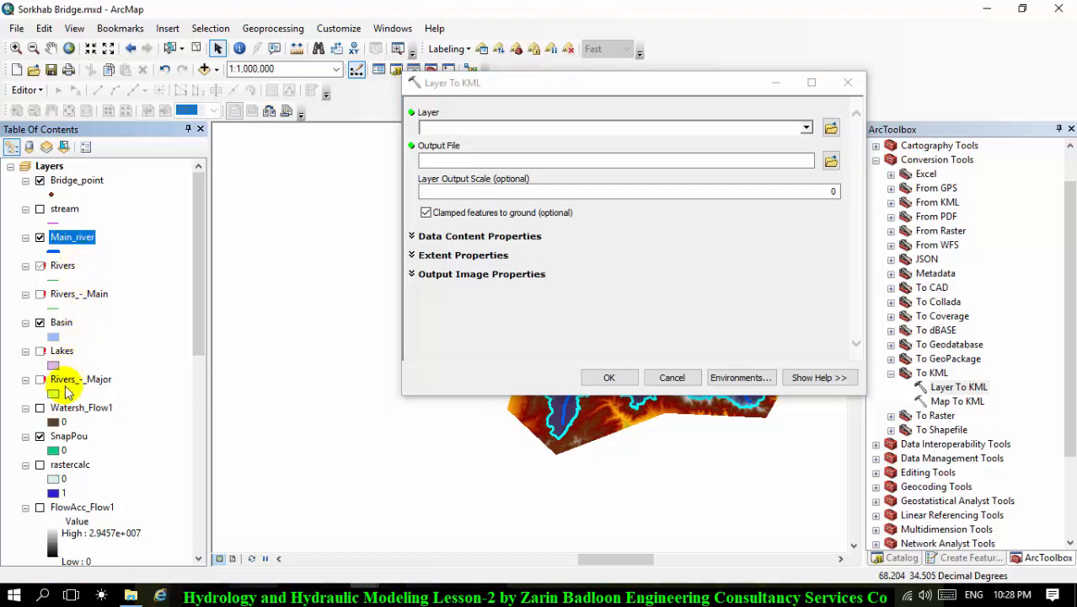
left_click(64, 209)
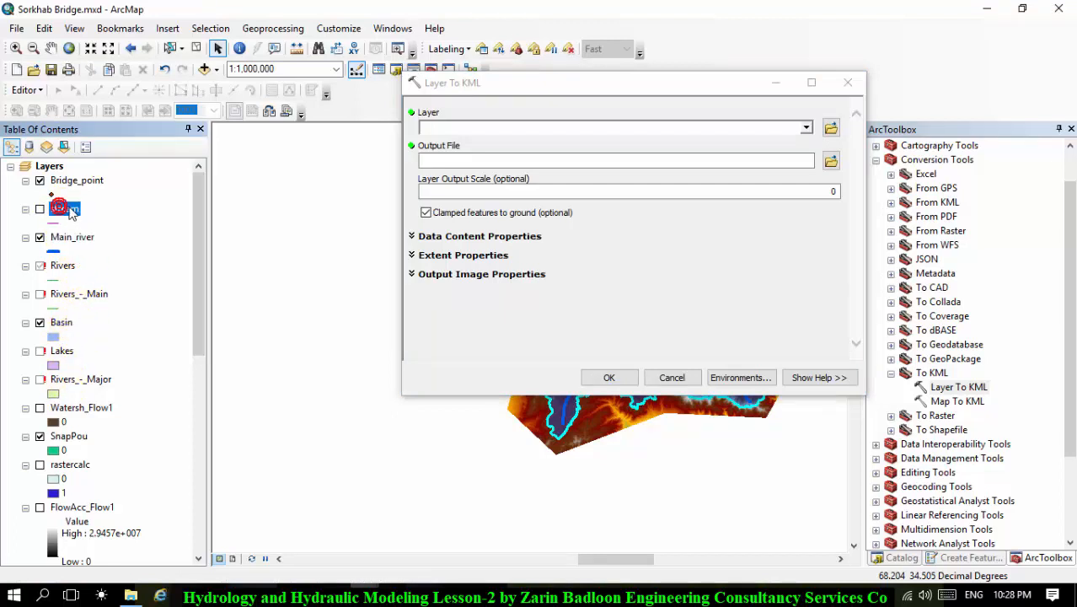
mouse_move(69, 212)
left_mouse_down()
mouse_move(266, 173)
mouse_move(108, 212)
mouse_move(60, 211)
left_mouse_up()
left_click(53, 222)
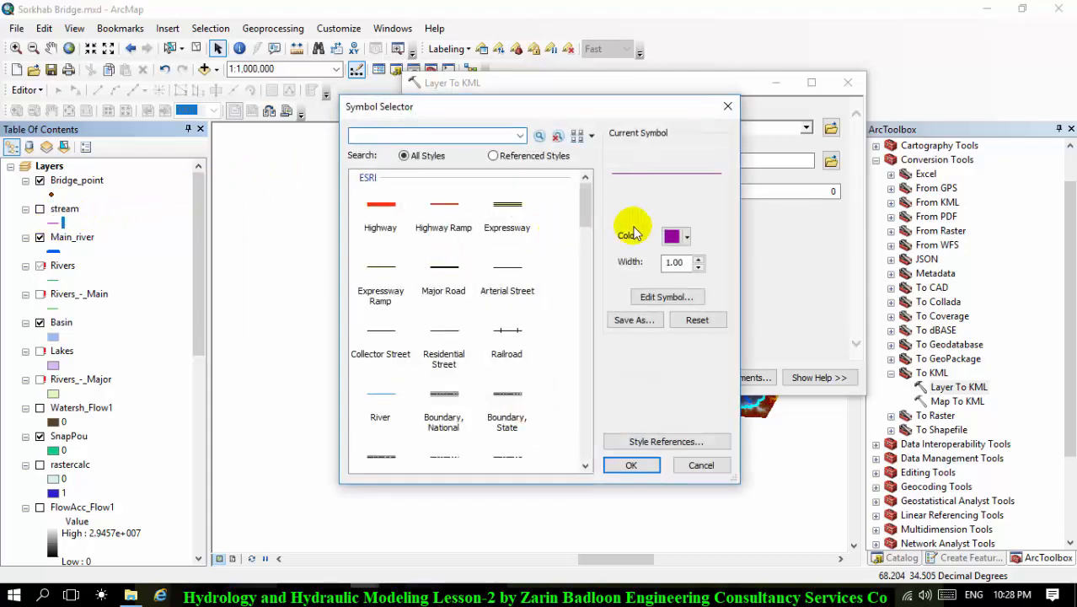
left_click(684, 237)
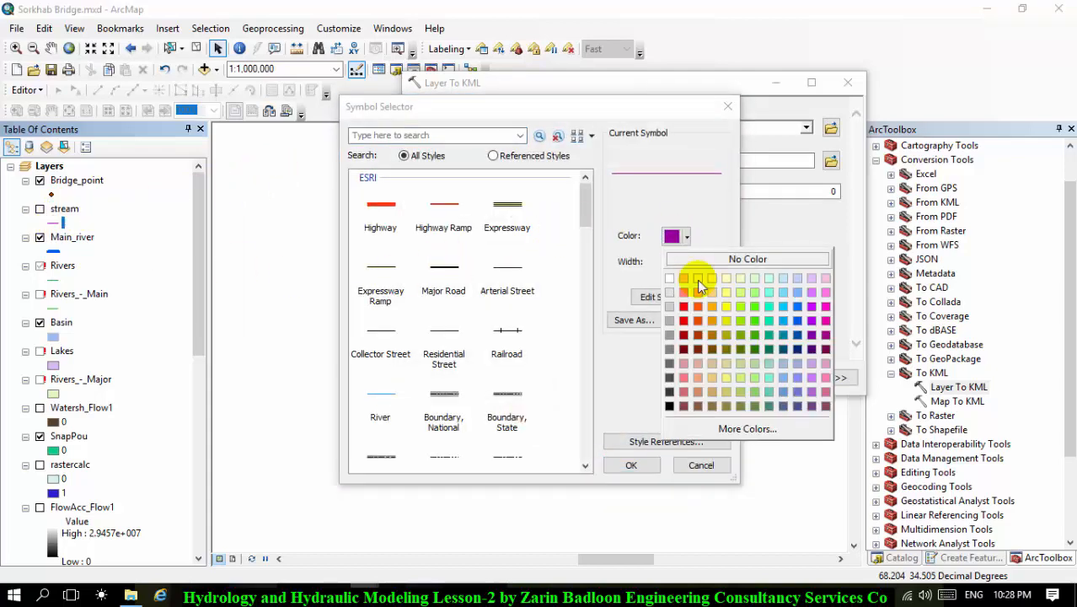
left_click(797, 307)
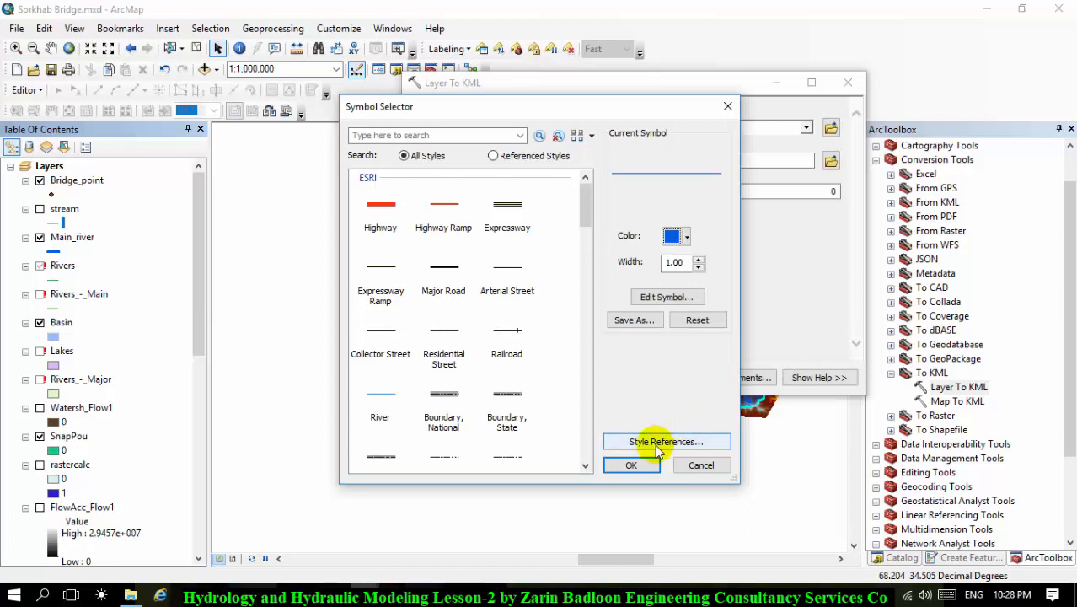
left_click(630, 464)
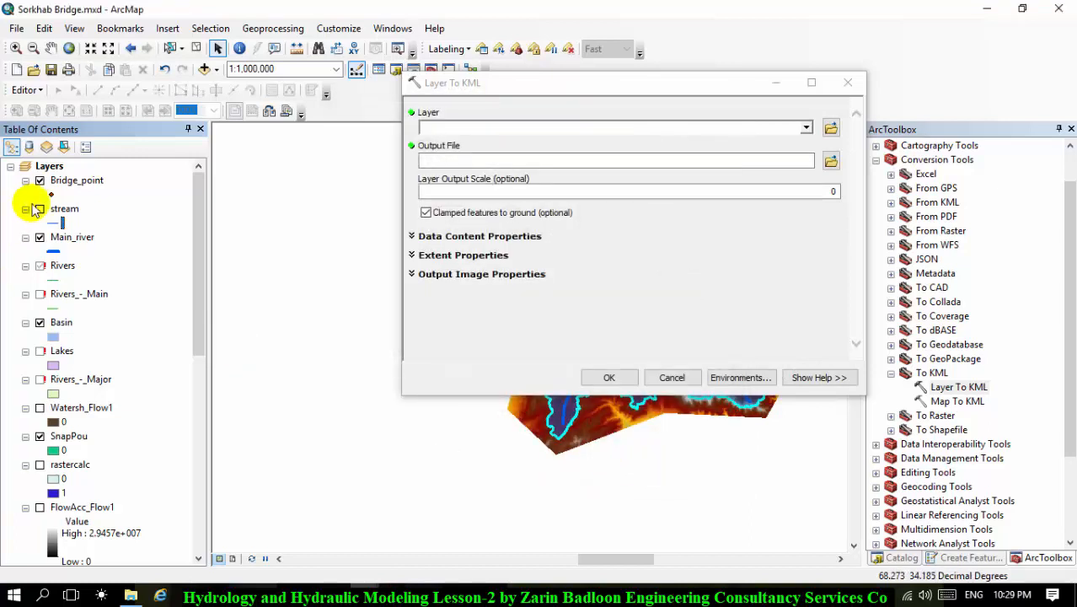
- Export the stream layer with the Layer To KML tool to D:\monograph\GIS\stream_LayerToKML.kmz
left_click_drag(61, 210, 488, 125)
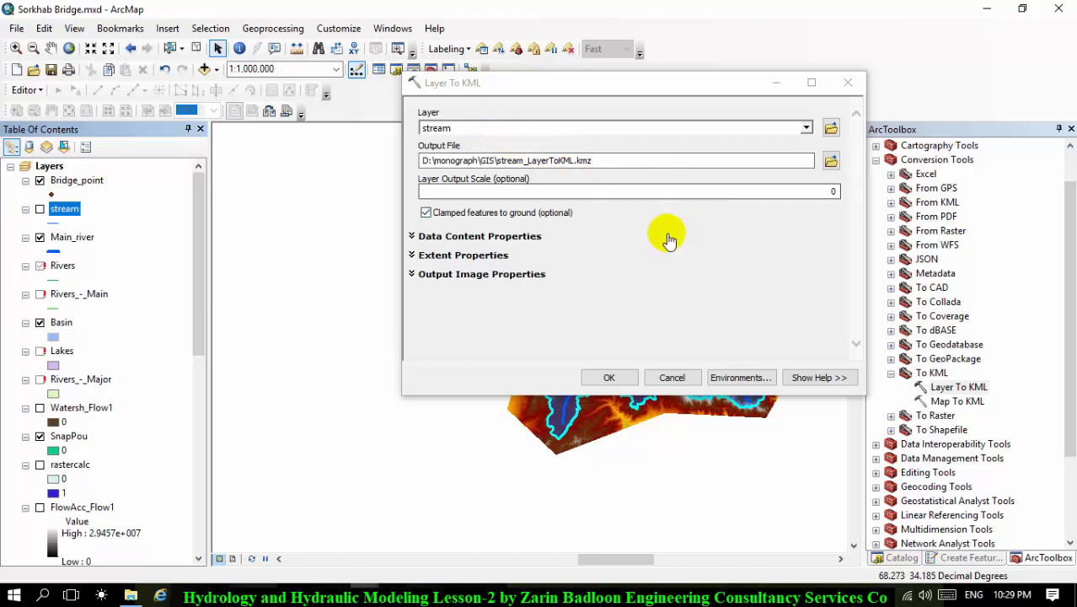
left_click(609, 377)
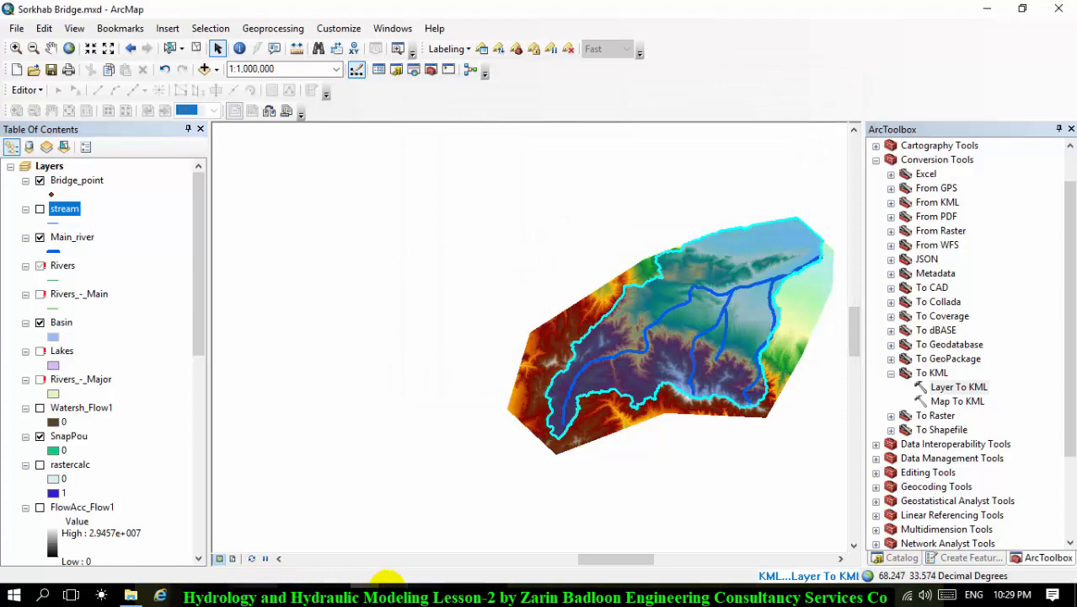
- Switch to Google Earth Pro, dismiss the start-up tip, and view the eastern end of the Basin overlay near Jalalabad
left_click(381, 578)
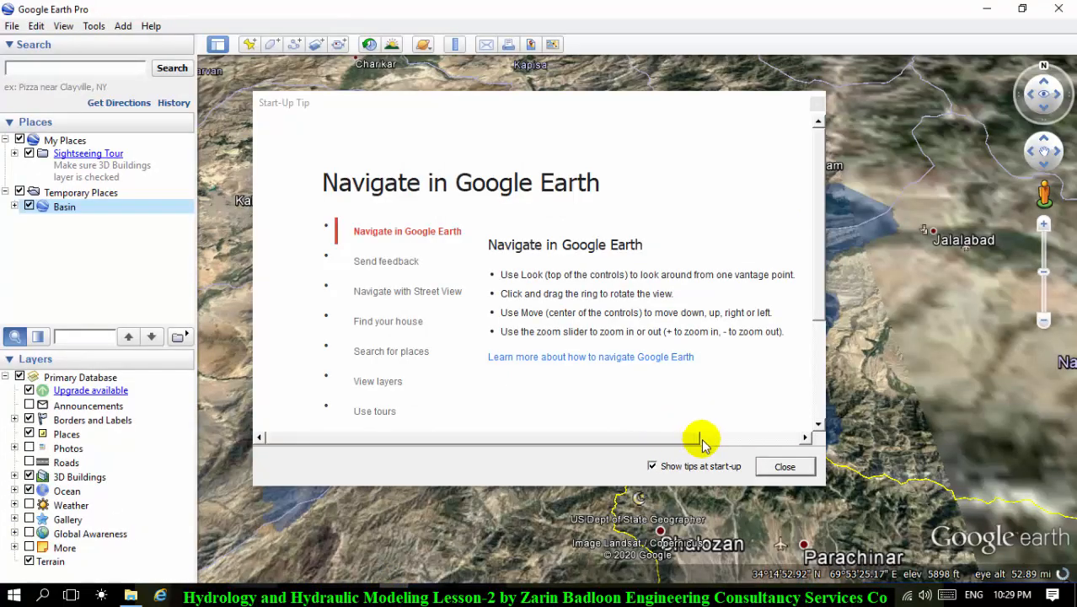
left_click(783, 466)
left_click_drag(625, 303, 872, 311)
scroll(866, 323, "up", 5)
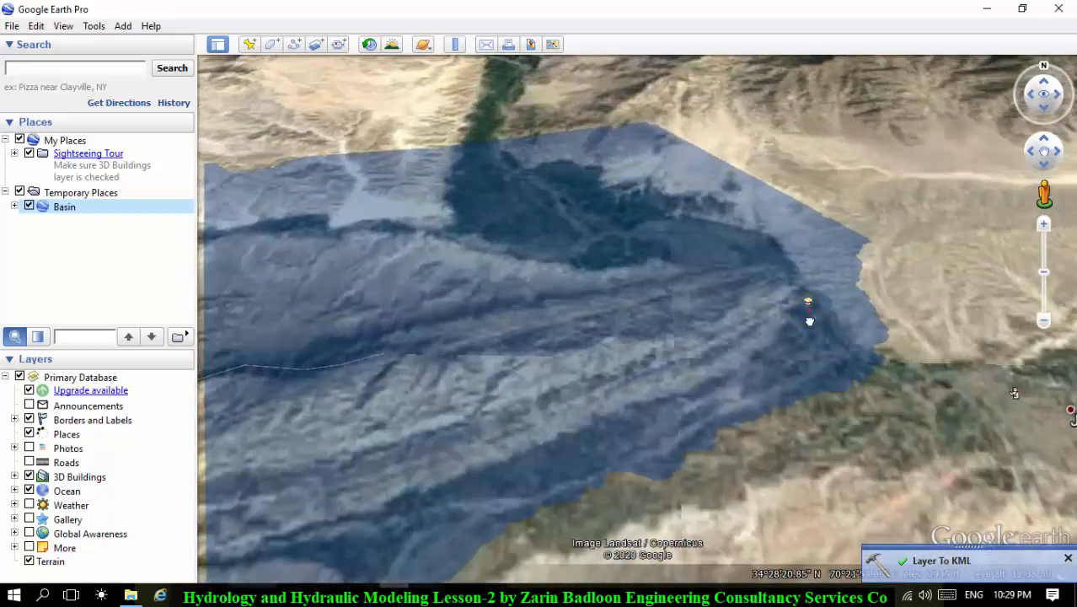
left_click_drag(808, 301, 811, 338)
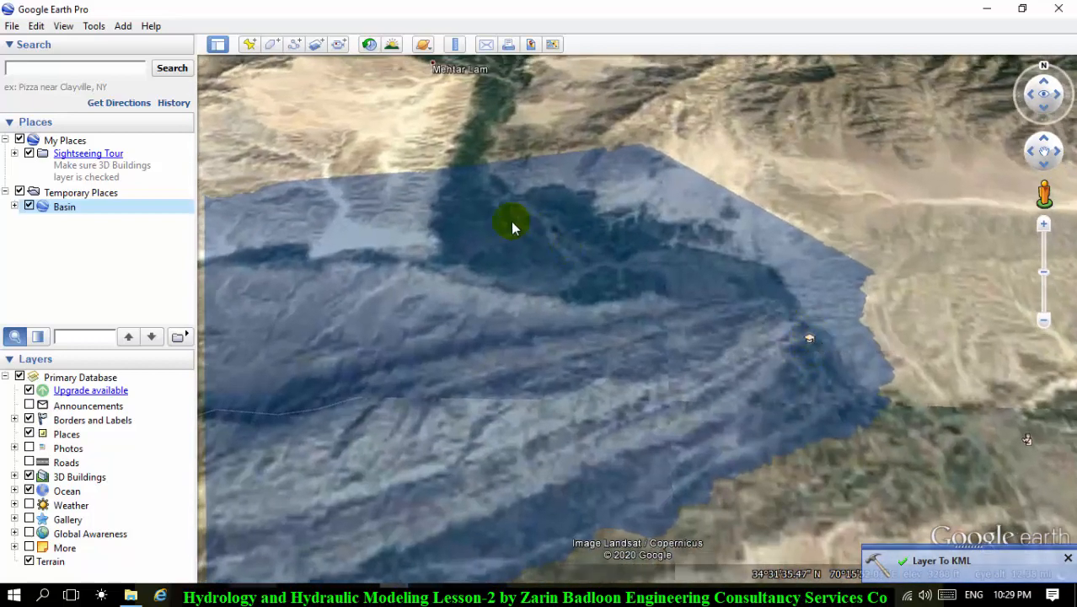
left_click_drag(682, 270, 733, 297)
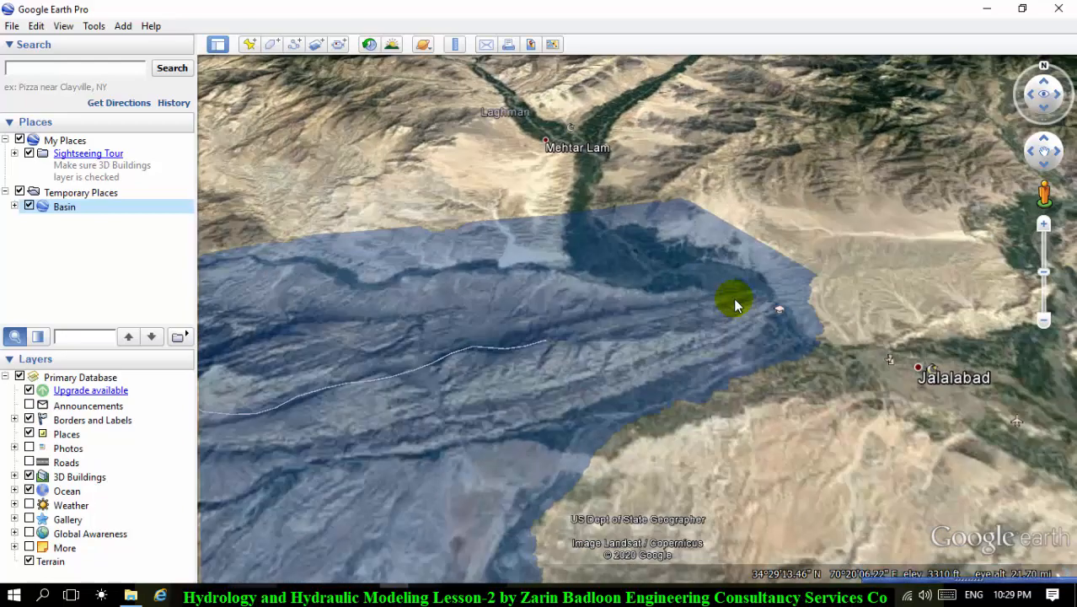
scroll(737, 307, "up", 3)
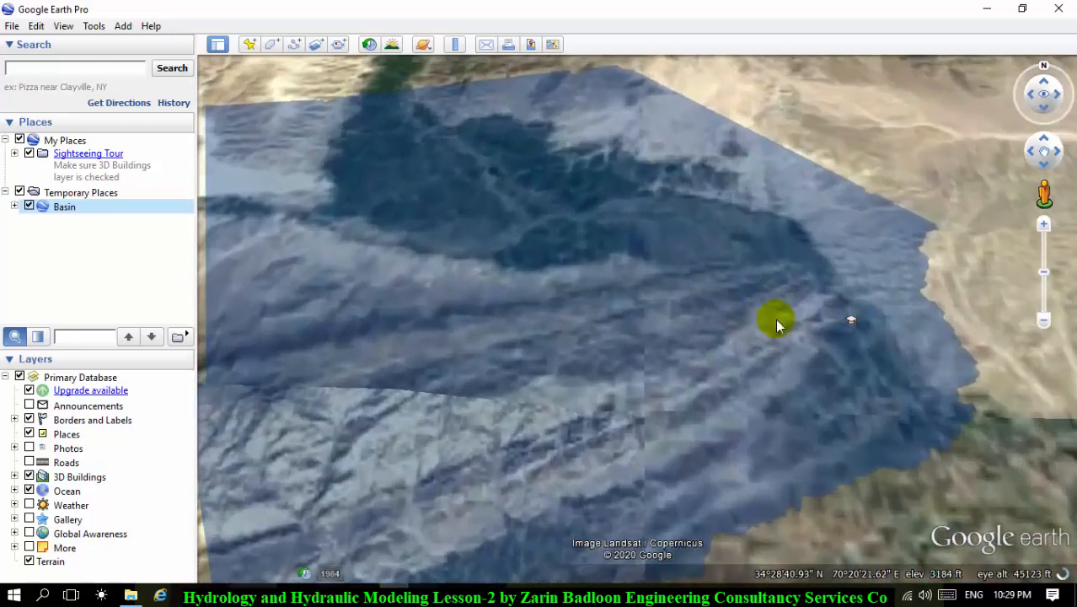
- Examine the watershed outlet up close, following the river and the Basin overlay's eastern boundary on the satellite imagery
left_click_drag(837, 330, 718, 333)
left_click_drag(796, 314, 638, 387)
left_click_drag(744, 343, 700, 318)
scroll(852, 275, "up", 5)
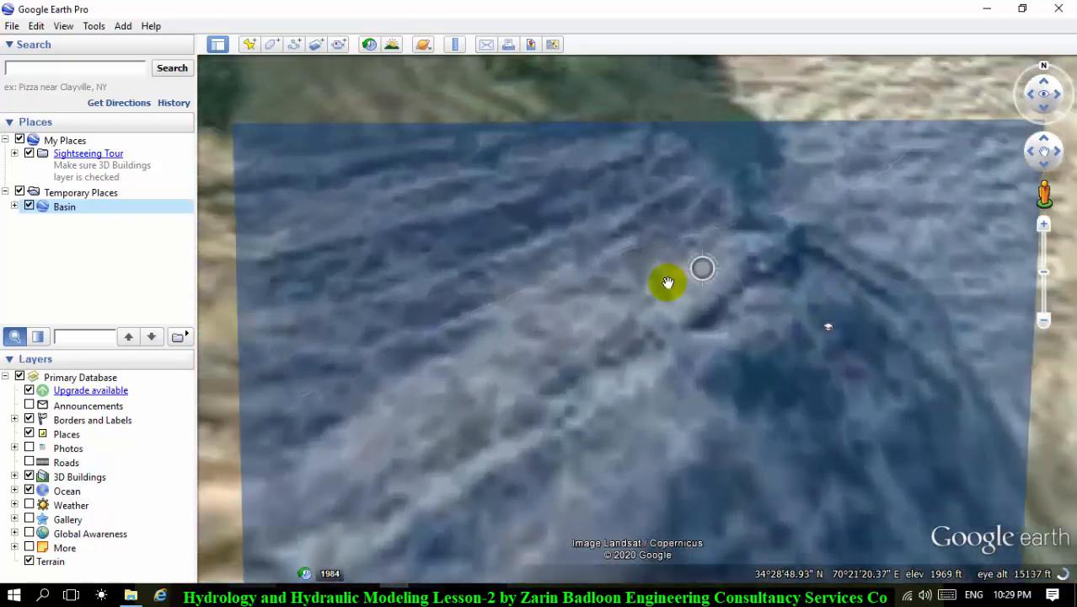
left_click_drag(667, 282, 780, 284)
scroll(777, 403, "up", 5)
scroll(809, 342, "down", 4)
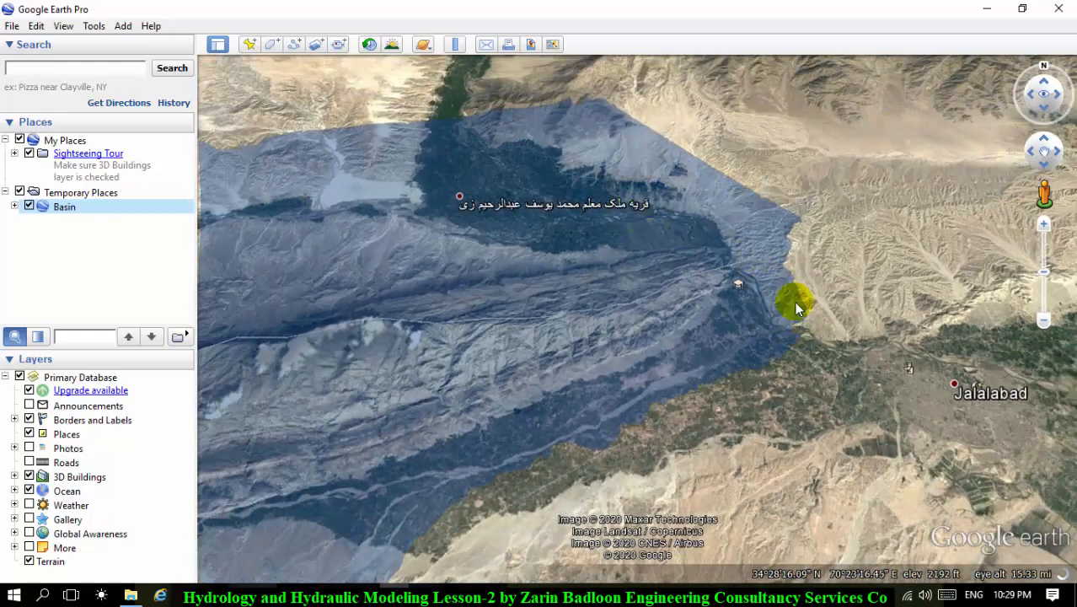
left_click_drag(760, 346, 768, 315)
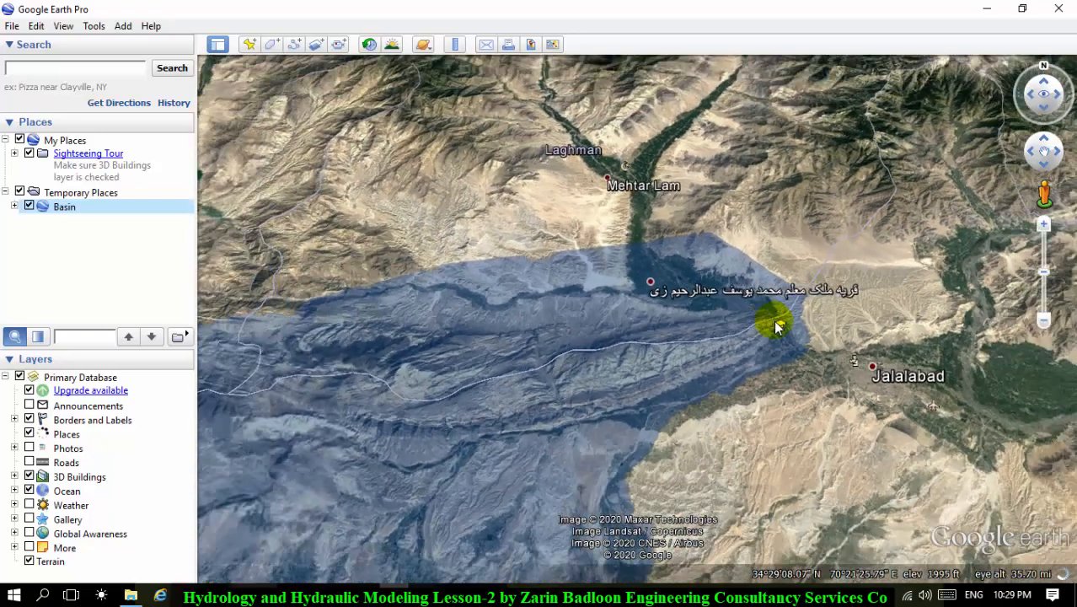
scroll(774, 318, "up", 3)
scroll(757, 338, "up", 5)
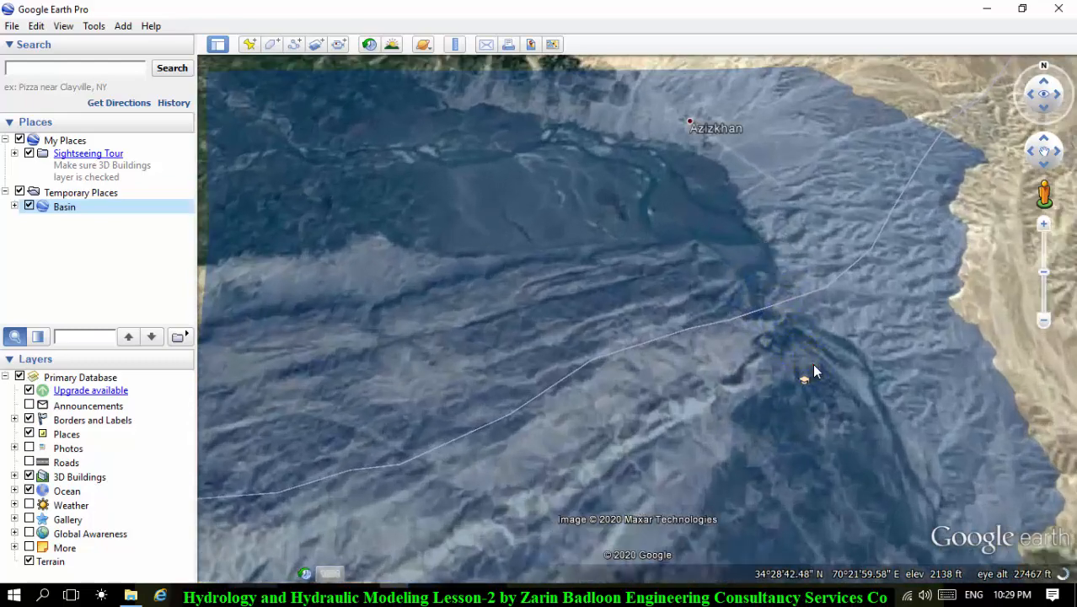
left_click_drag(815, 366, 689, 217)
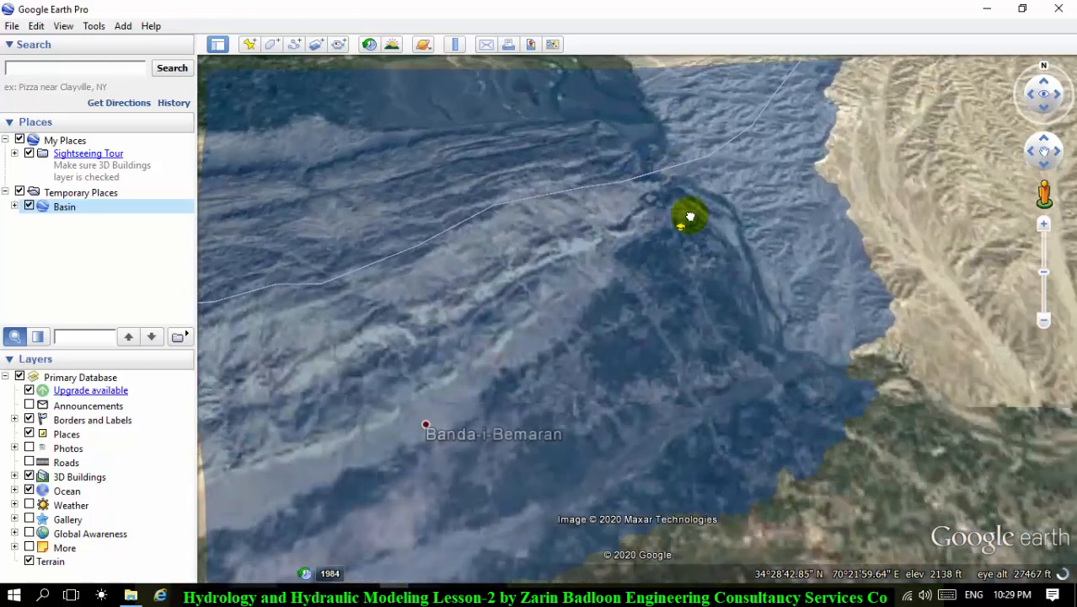
left_click_drag(790, 335, 752, 222)
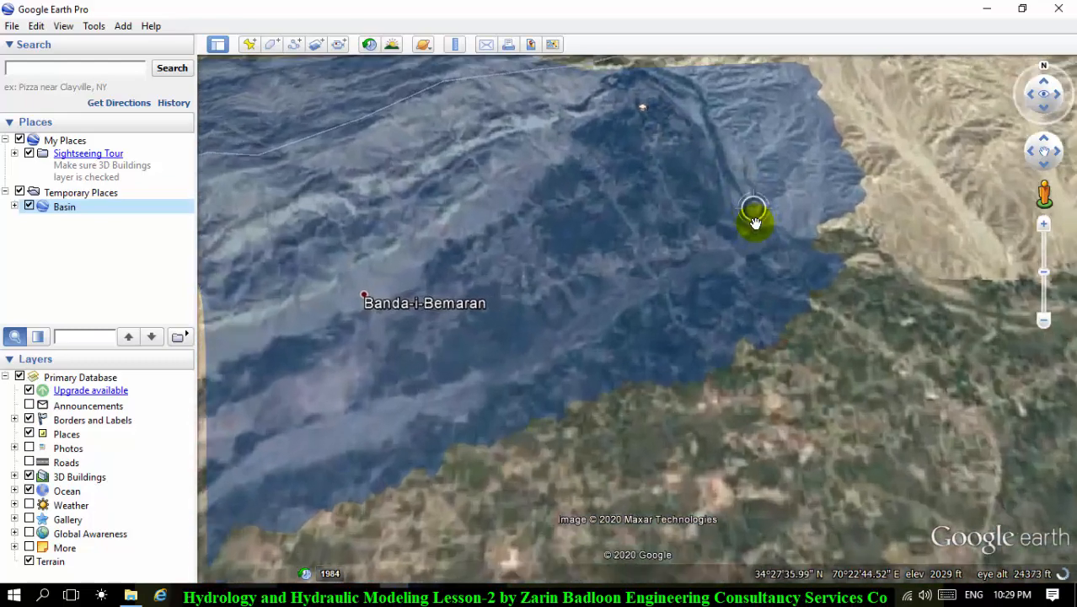
- Examine the river confluence, the bridge and the settlement beside the watershed outlet under the Basin overlay
double_click(765, 268)
scroll(824, 429, "down", 4)
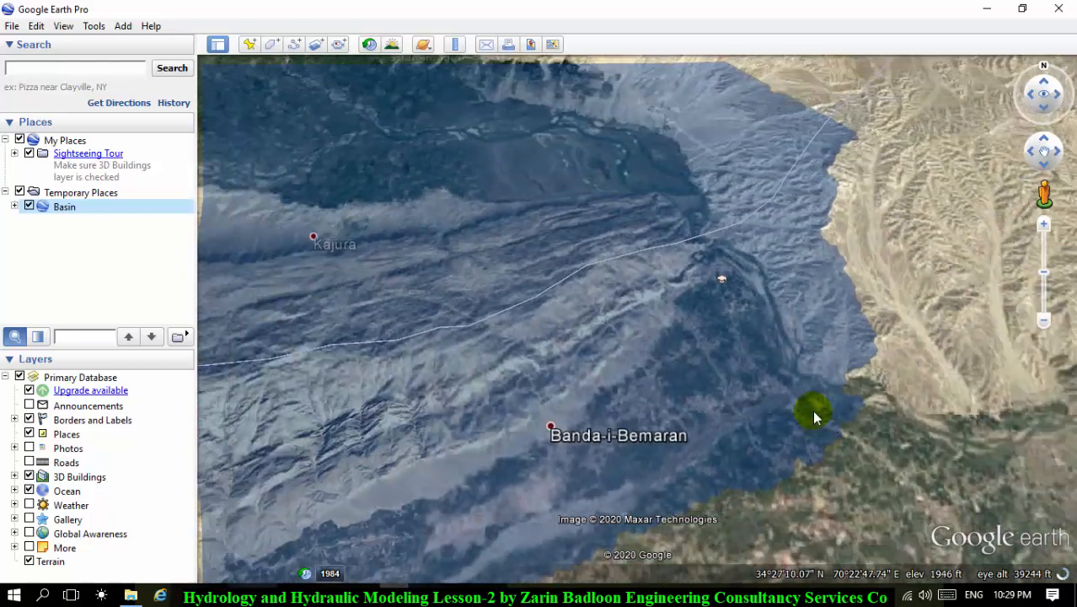
left_click_drag(810, 397, 821, 434)
double_click(818, 420)
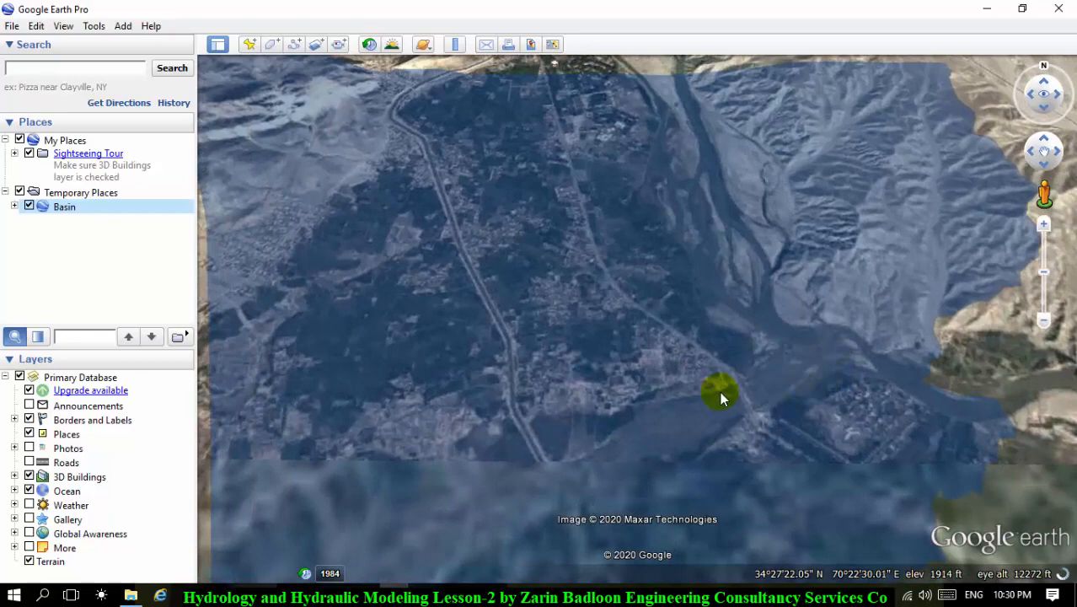
double_click(720, 392)
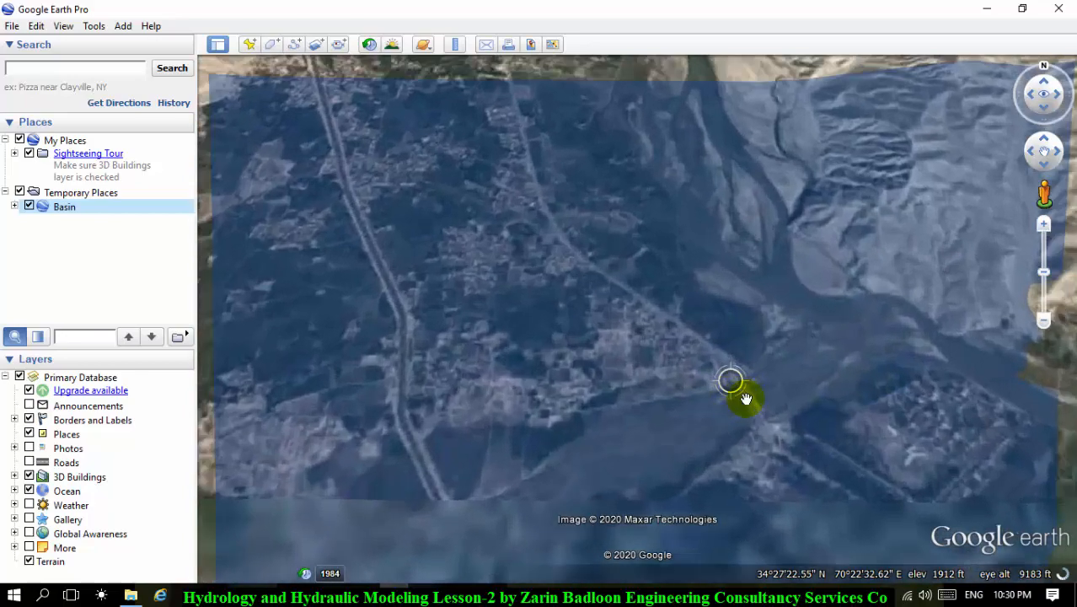
double_click(799, 344)
left_click_drag(594, 381, 644, 294)
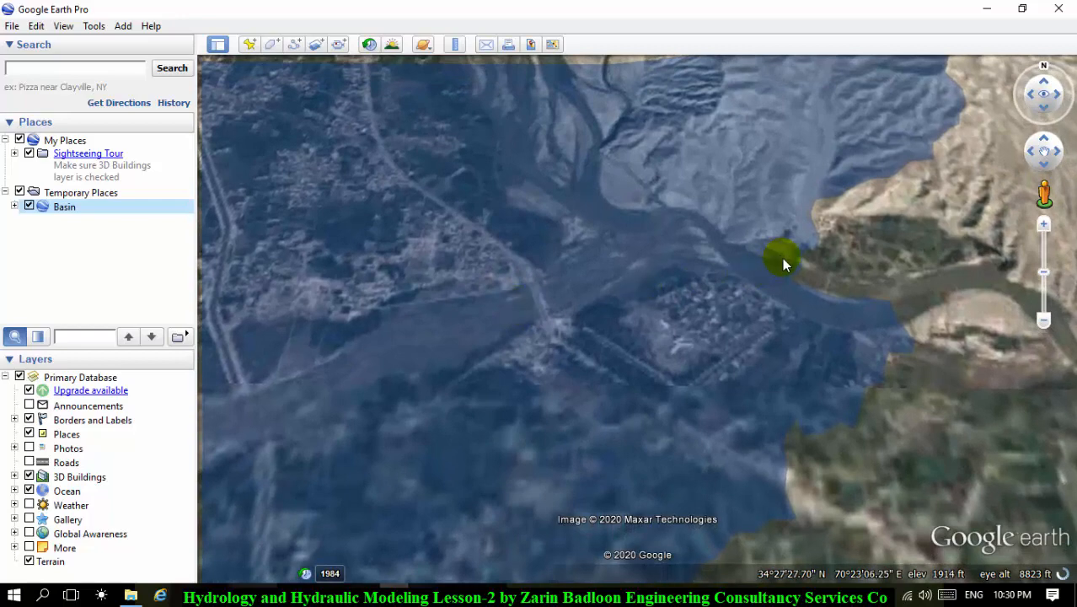
left_click_drag(782, 258, 928, 290)
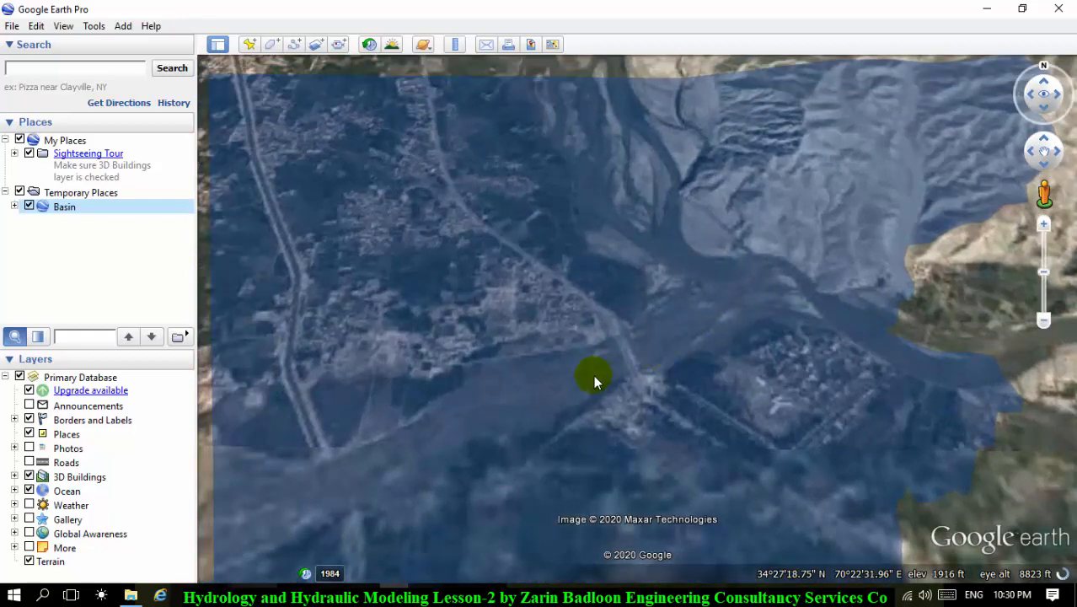
left_click_drag(594, 381, 700, 399)
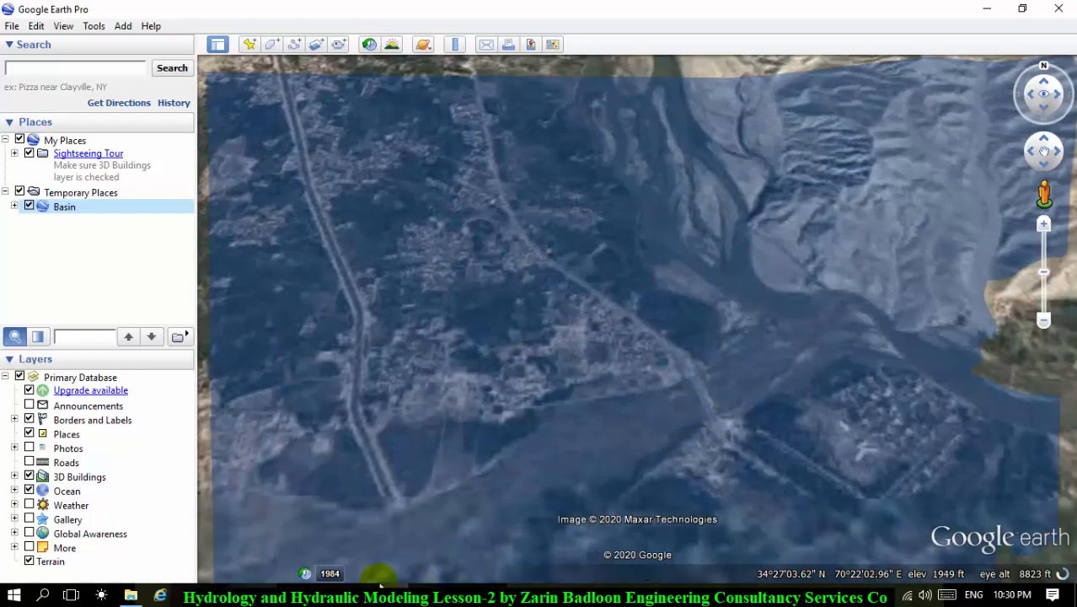
- Examine the Basin overlay's boundary between Banda-i-Bemaran and Sorkhrud, and return to a close view of the outlet
scroll(736, 312, "down", 5)
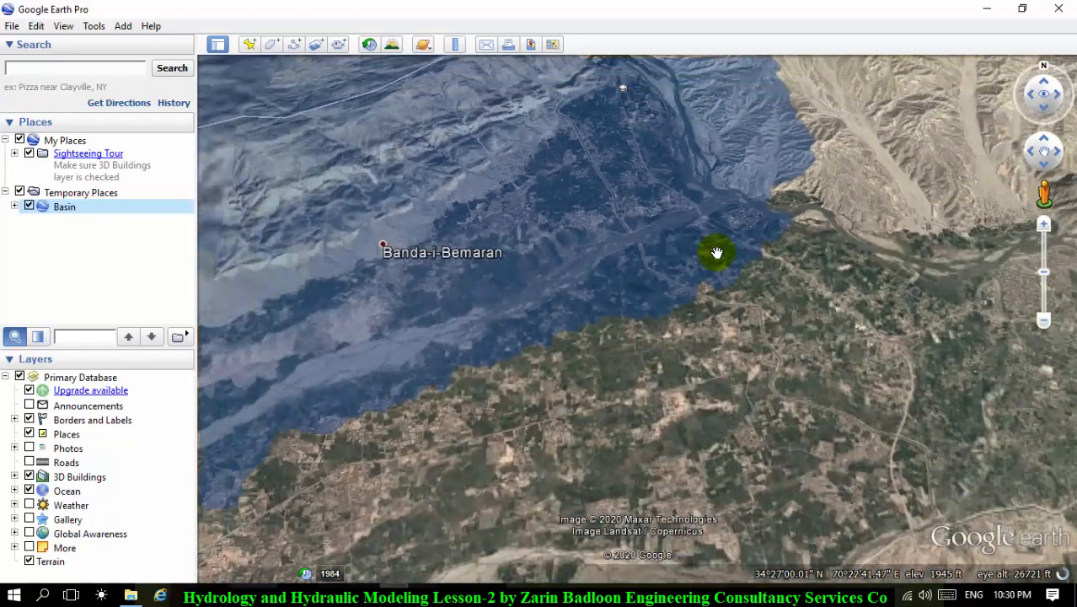
left_click_drag(699, 288, 744, 190)
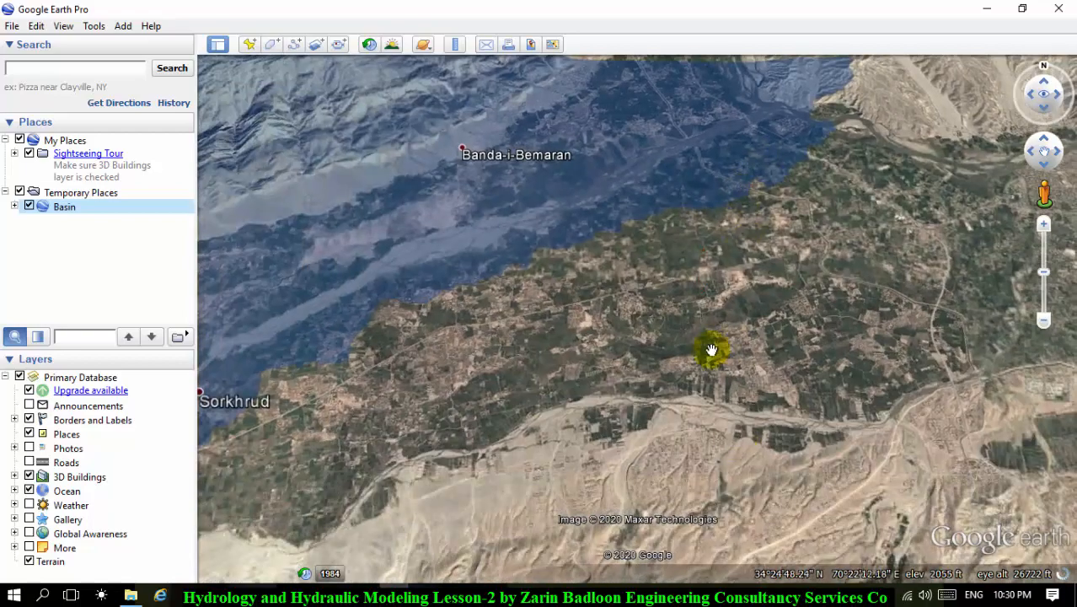
left_click_drag(713, 346, 714, 534)
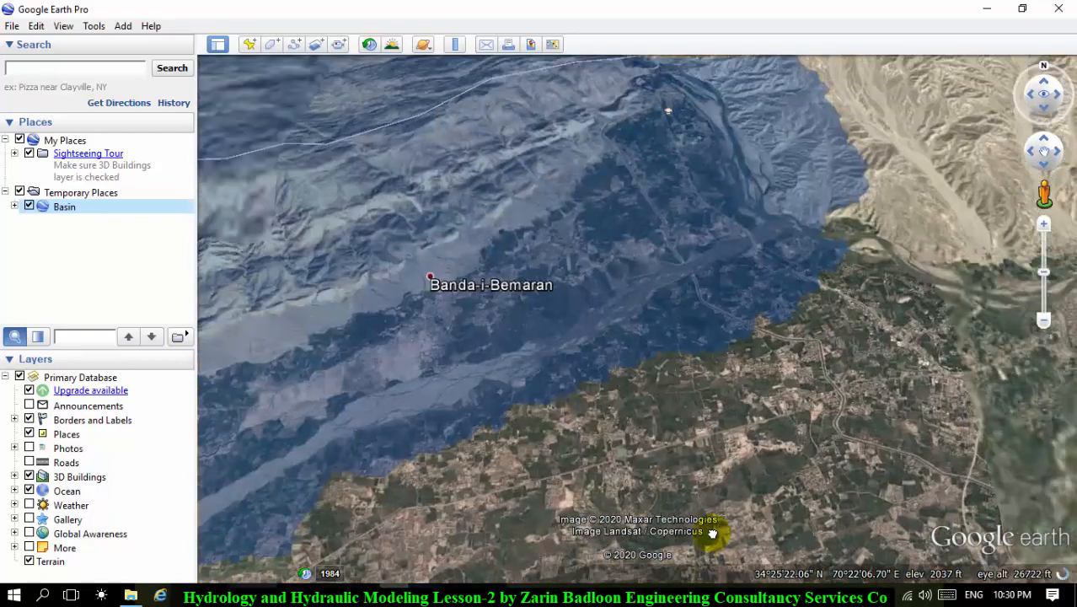
left_click_drag(717, 290, 782, 344)
scroll(765, 351, "up", 4)
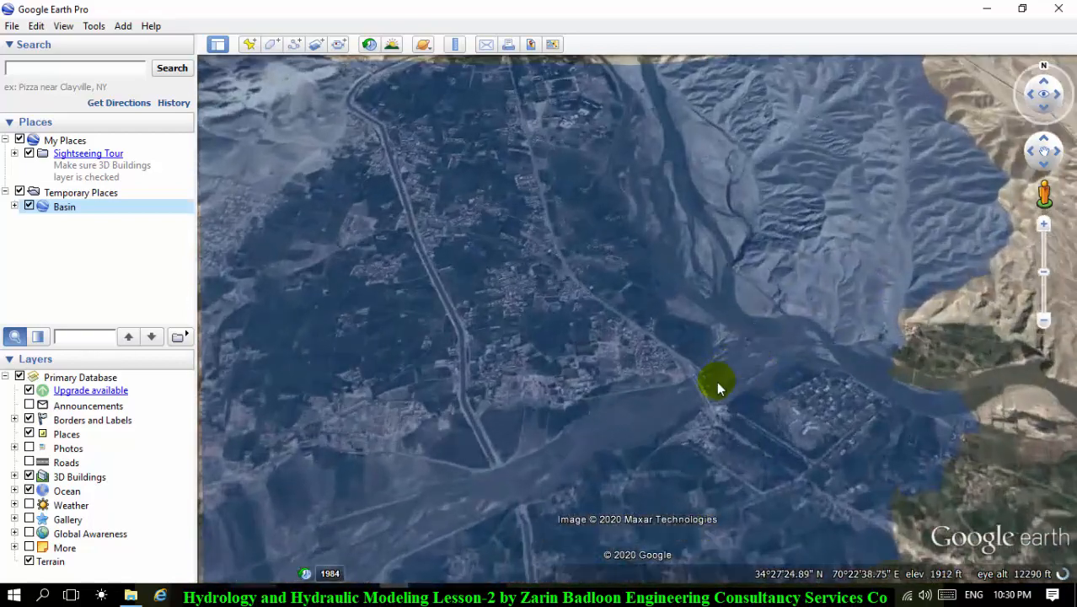
left_click_drag(711, 387, 697, 393)
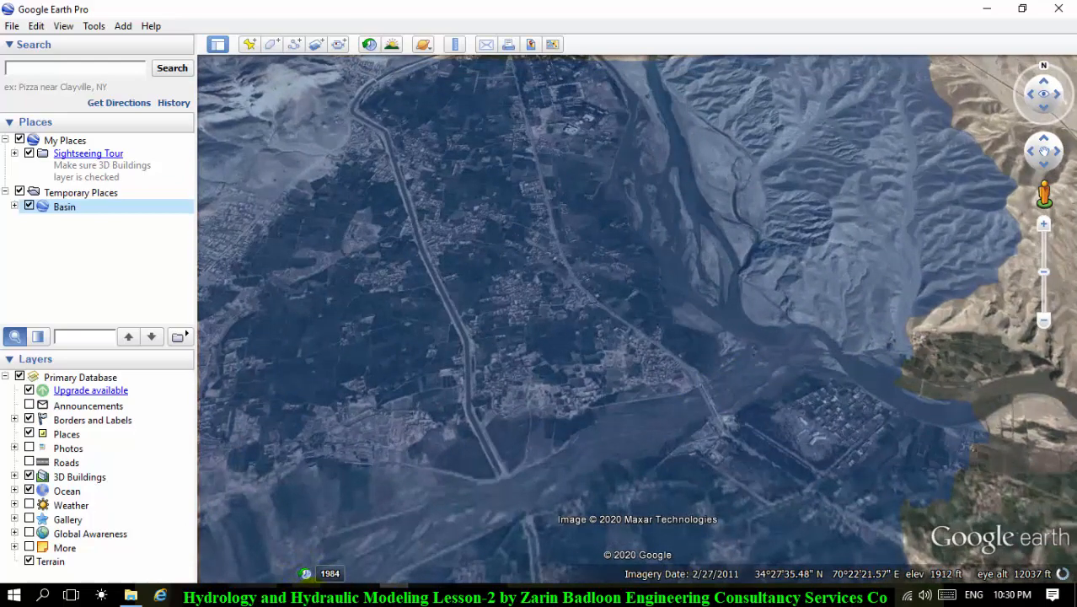
scroll(931, 349, "up", 3)
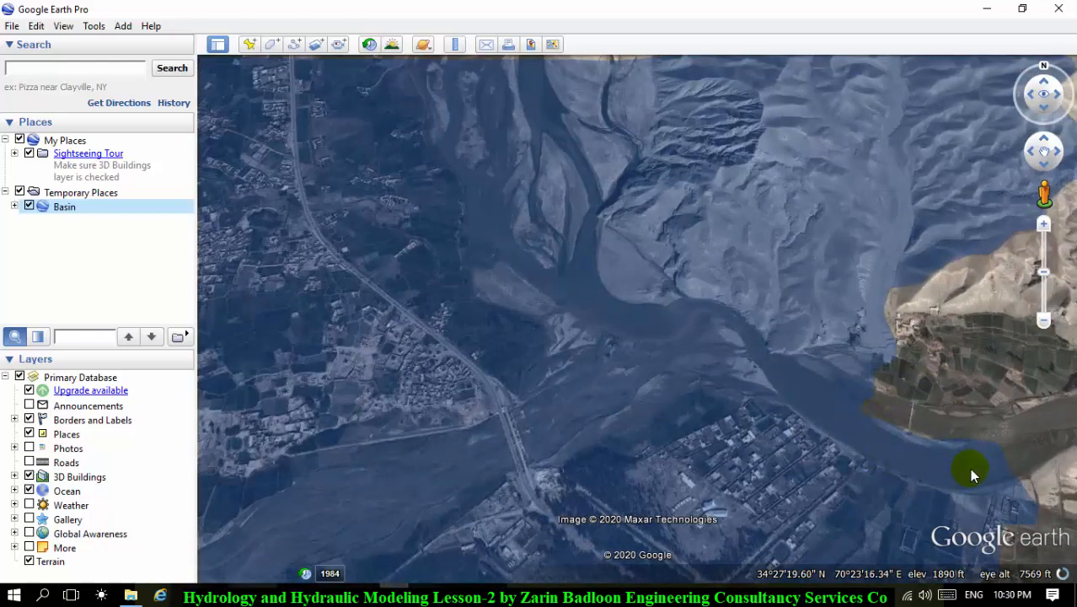
left_click_drag(971, 475, 822, 367)
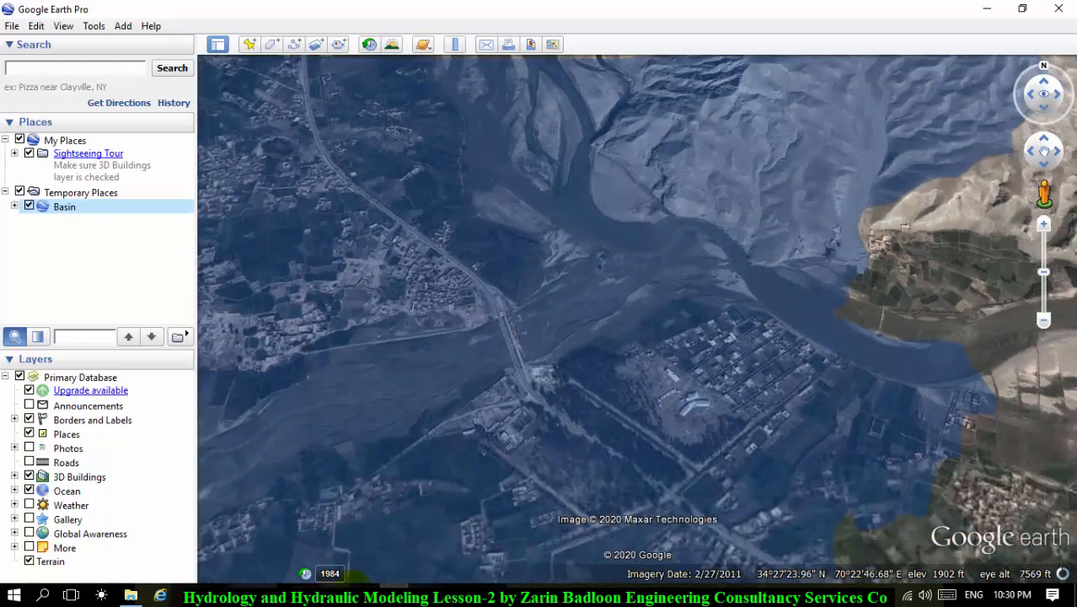
- Switch to ArcMap and examine at 1:20,000 where the main river crosses the Basin boundary near the bridge point
left_click(362, 592)
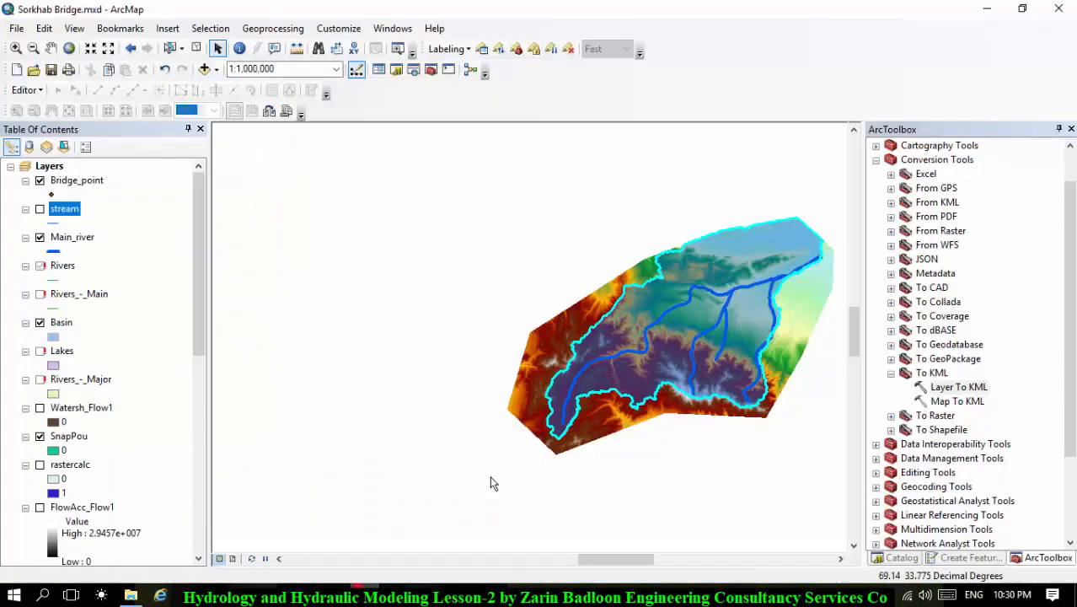
scroll(818, 243, "down", 10)
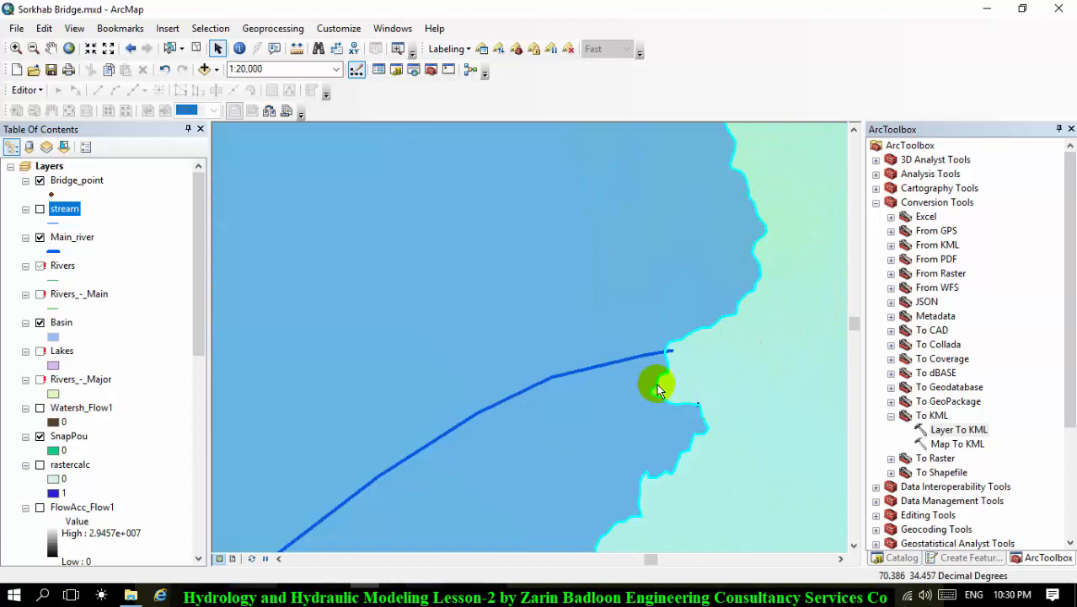
- Switch back to Google Earth Pro and compare the outlet, following the Basin overlay upstream along the river valley
left_click(400, 583)
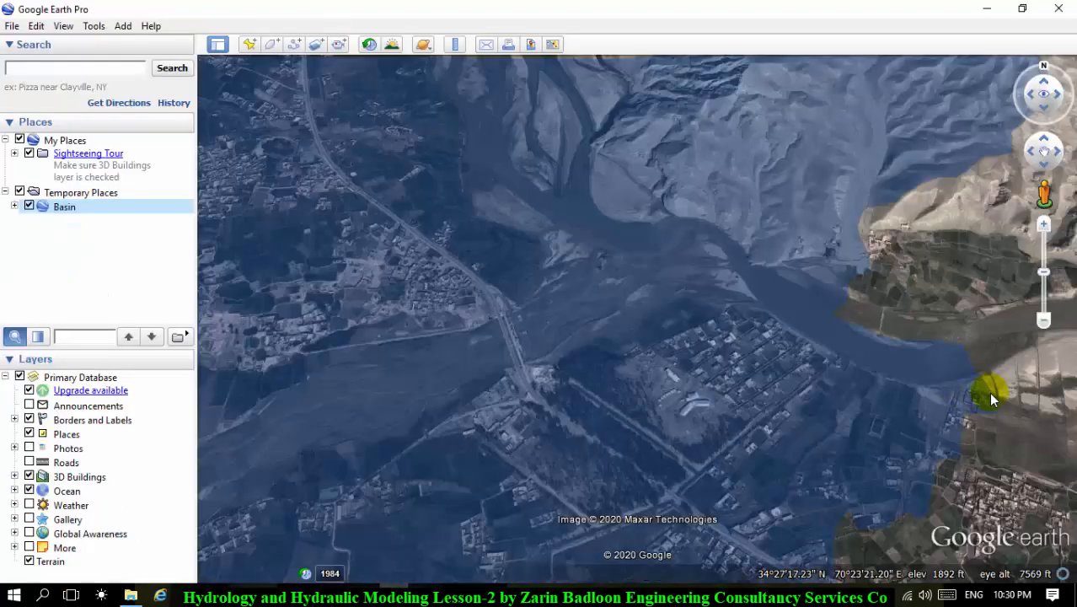
scroll(986, 407, "down", 3)
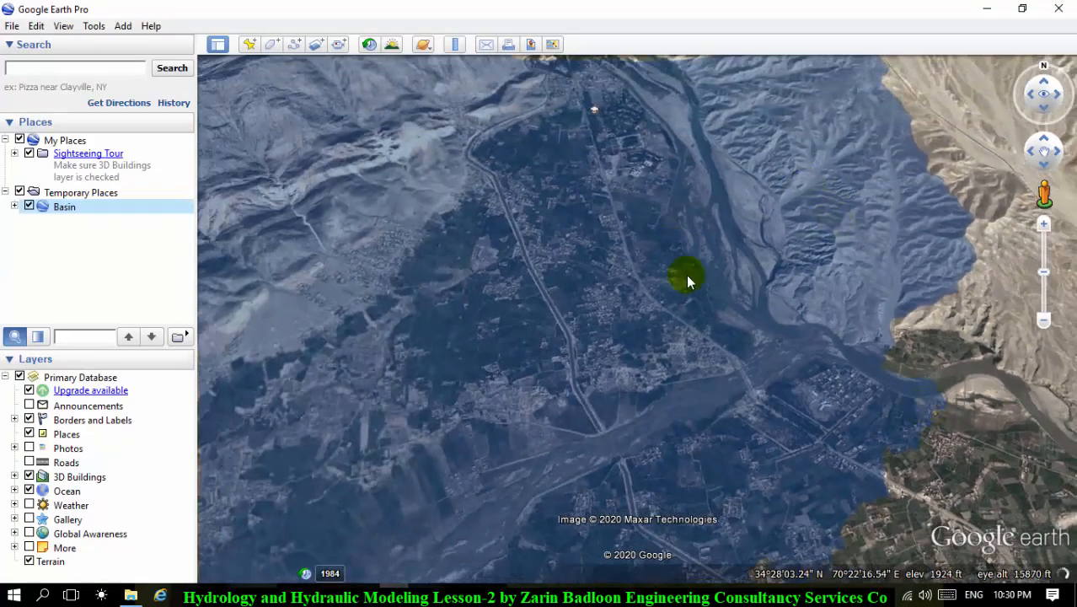
left_click_drag(686, 279, 711, 282)
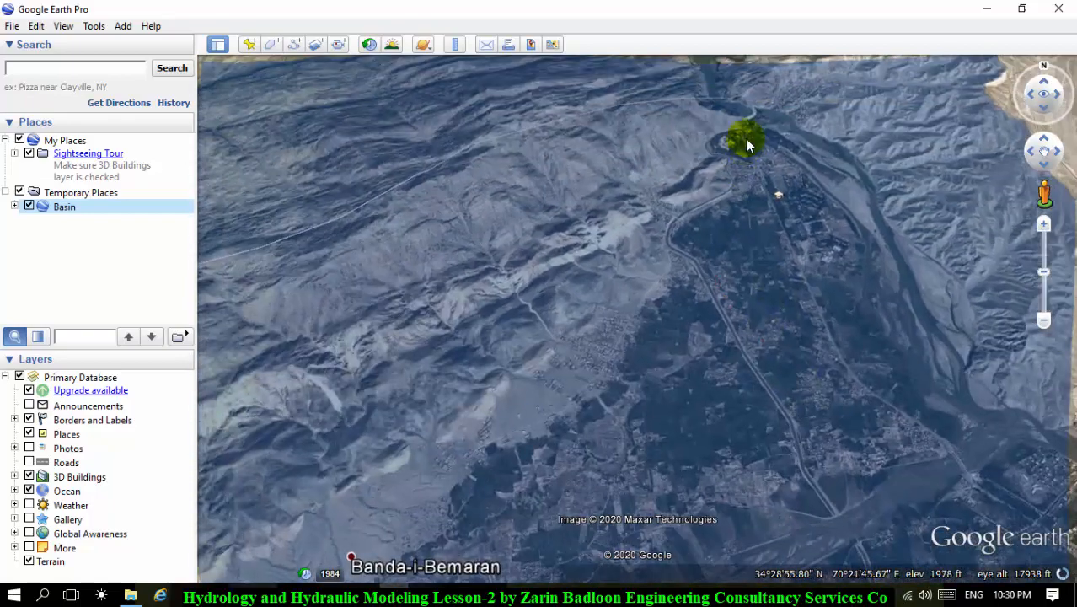
left_click_drag(745, 133, 747, 226)
scroll(746, 226, "down", 5)
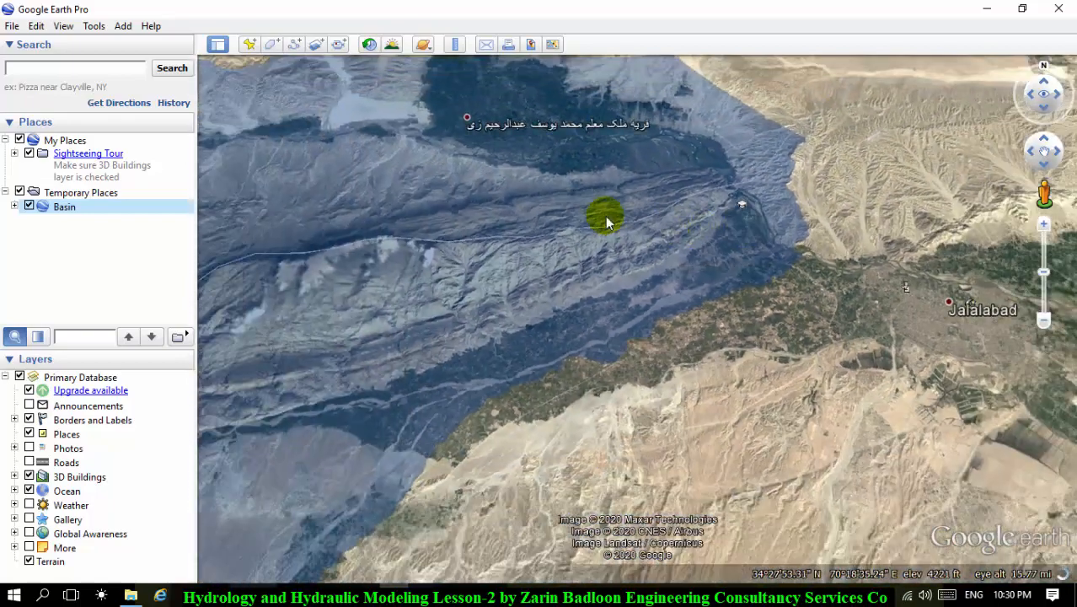
double_click(605, 219)
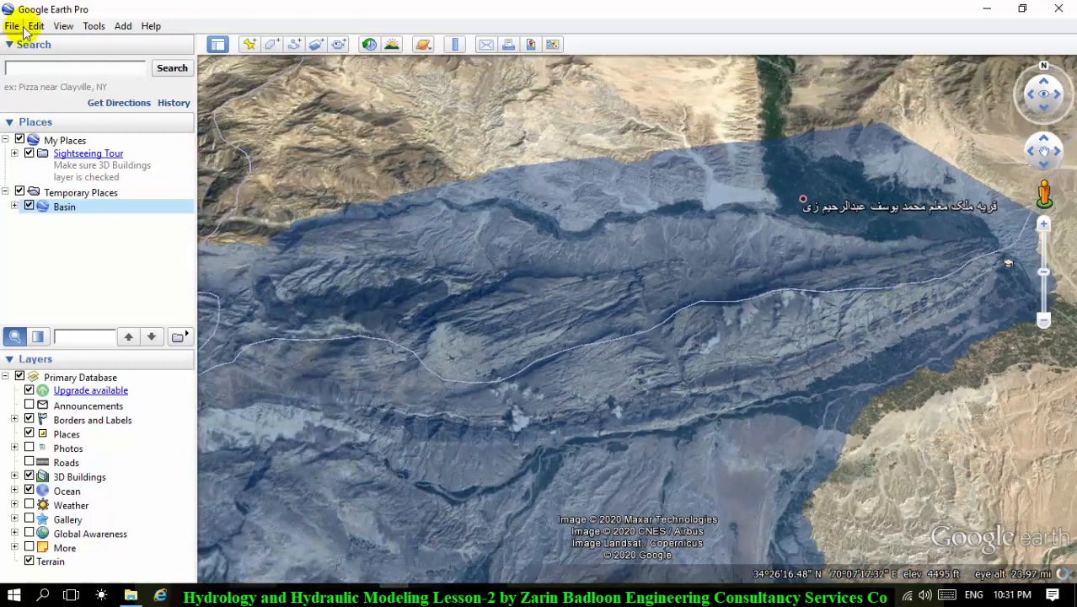
- Start a file import and browse to the D:\Monograph\GIS folder
left_click(23, 27)
left_click(49, 179)
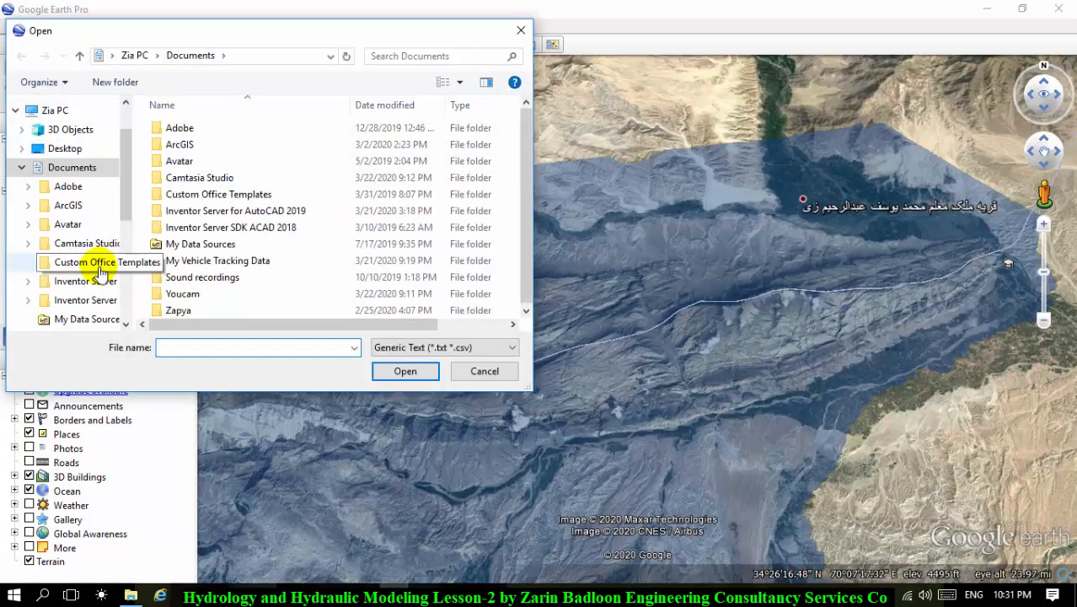
scroll(100, 272, "down", 1)
scroll(85, 266, "up", 2)
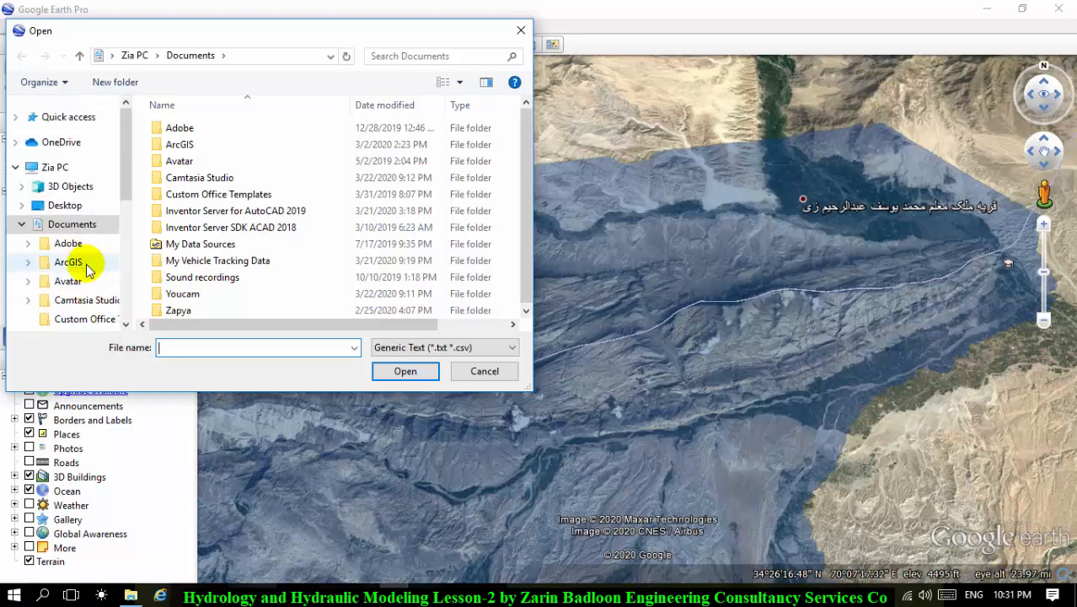
scroll(84, 268, "down", 5)
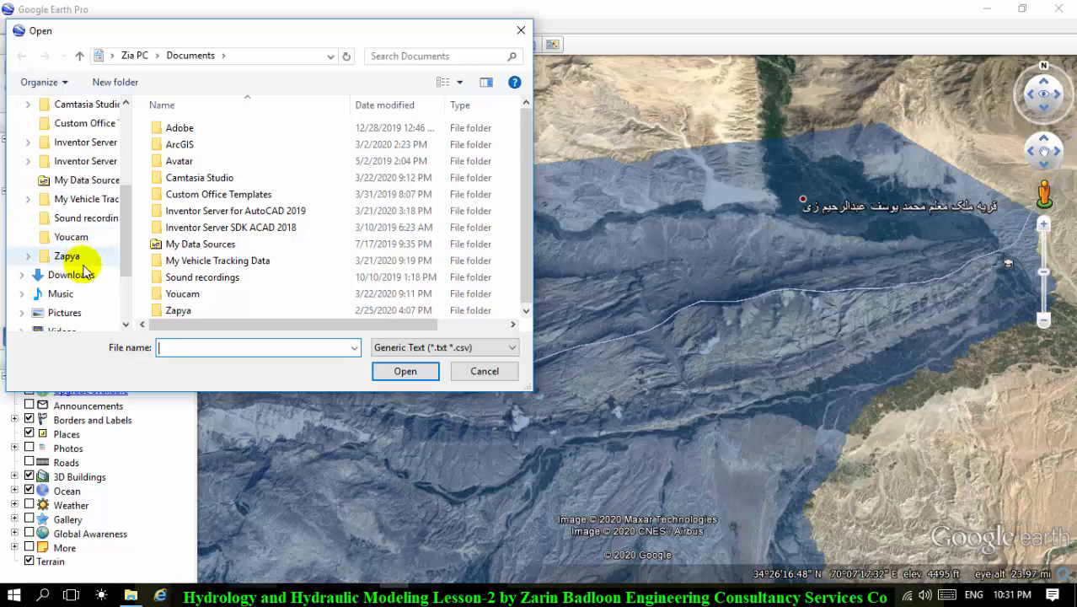
left_click(82, 276)
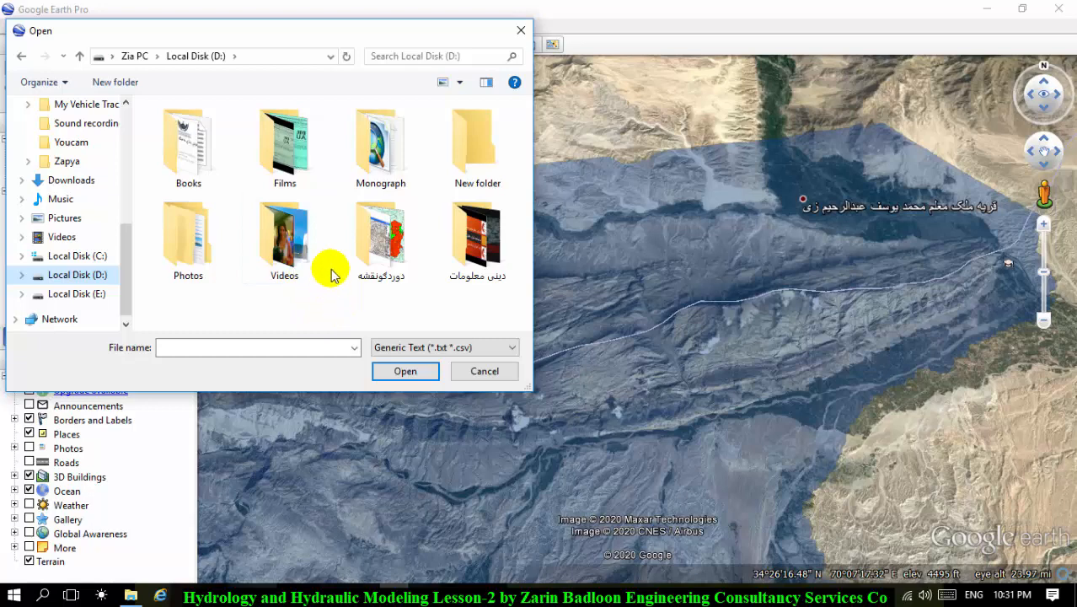
double_click(375, 142)
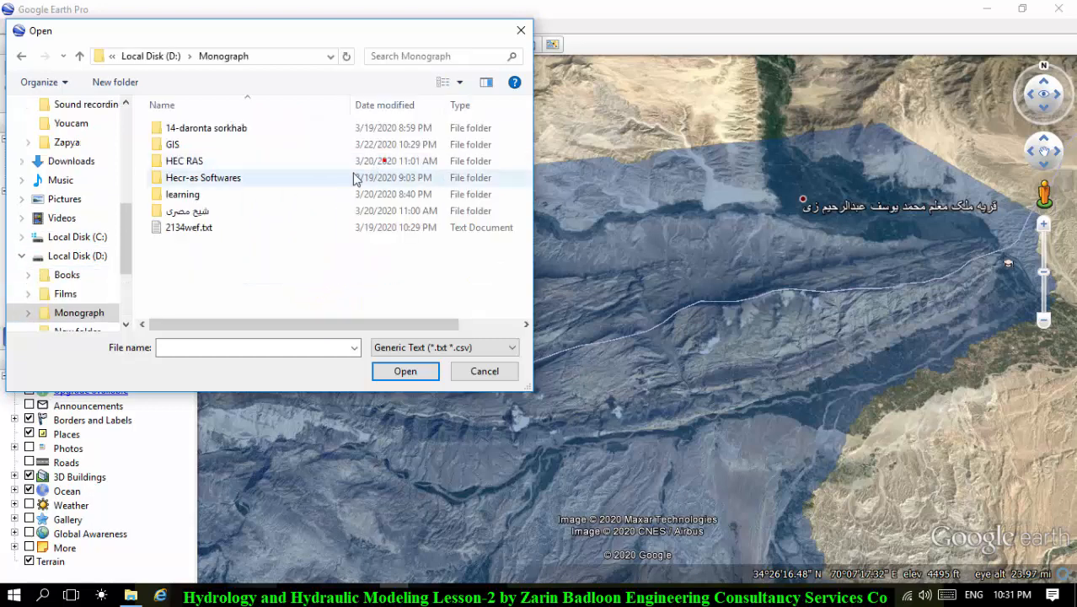
double_click(213, 146)
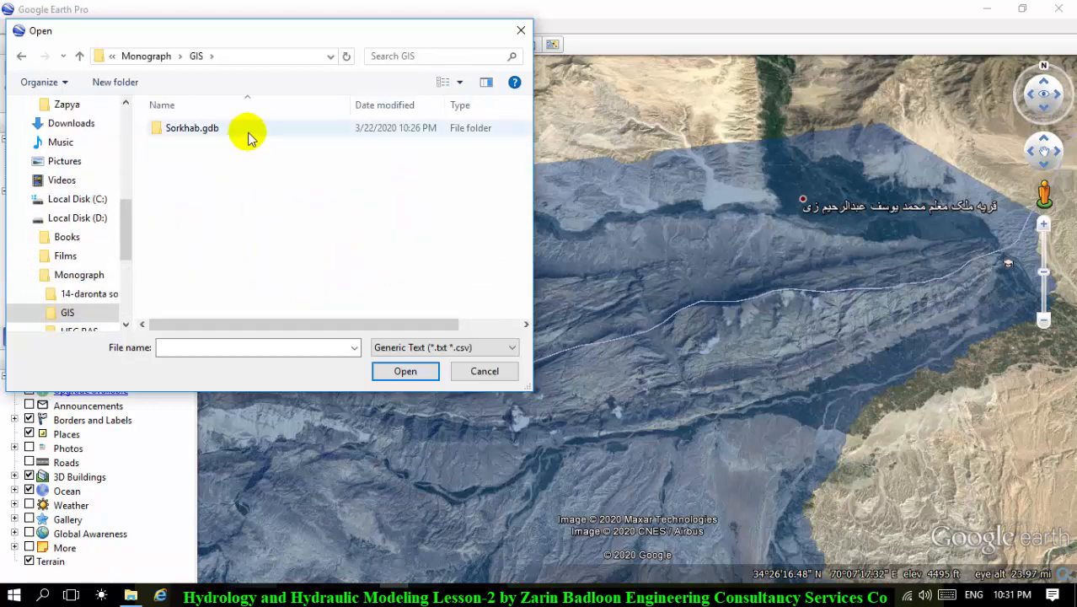
- List all file types, import stream_LayerToKML.kmz, and view the whole watershed with the stream layer loaded
left_click(413, 349)
left_click(418, 386)
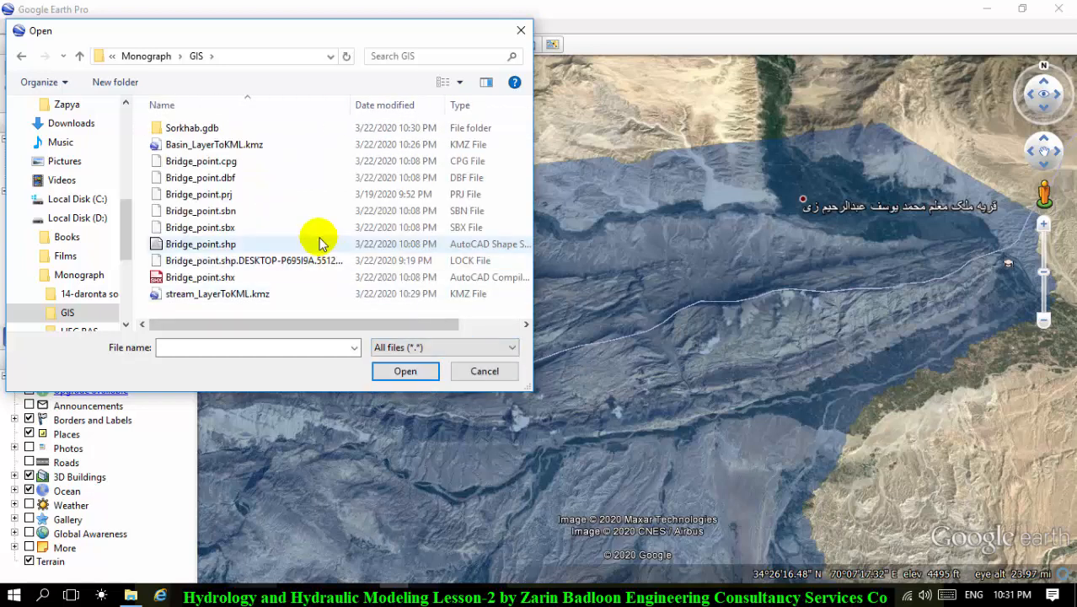
left_click(283, 294)
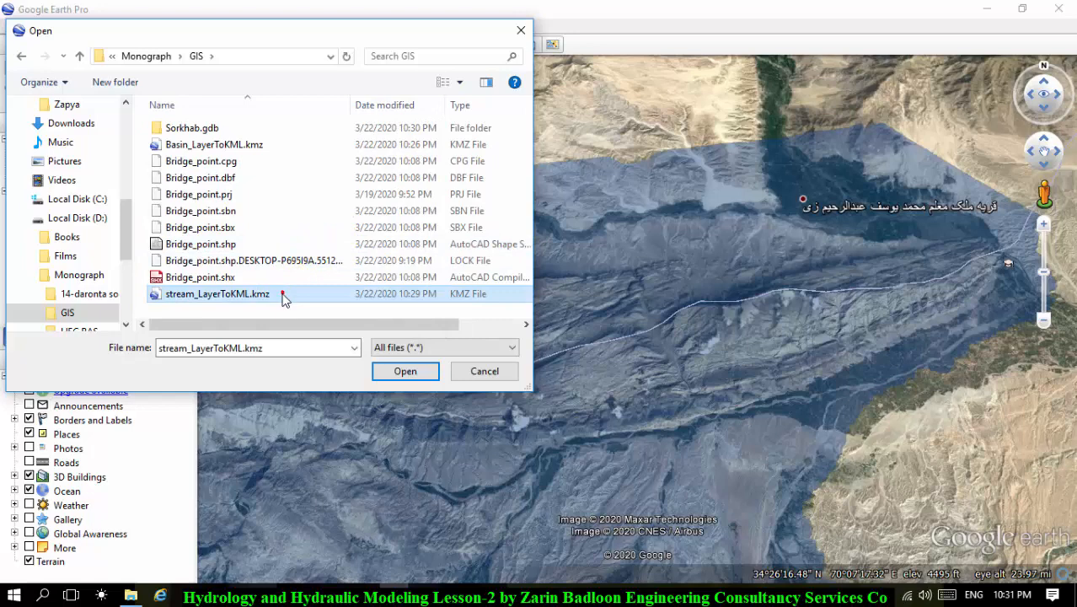
left_click(392, 374)
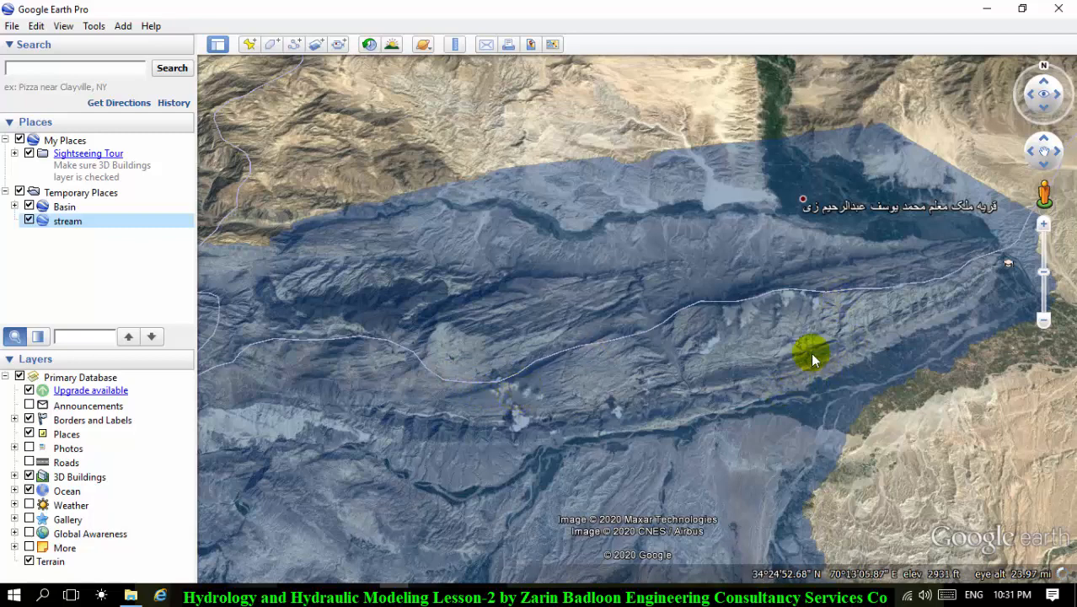
scroll(813, 359, "down", 5)
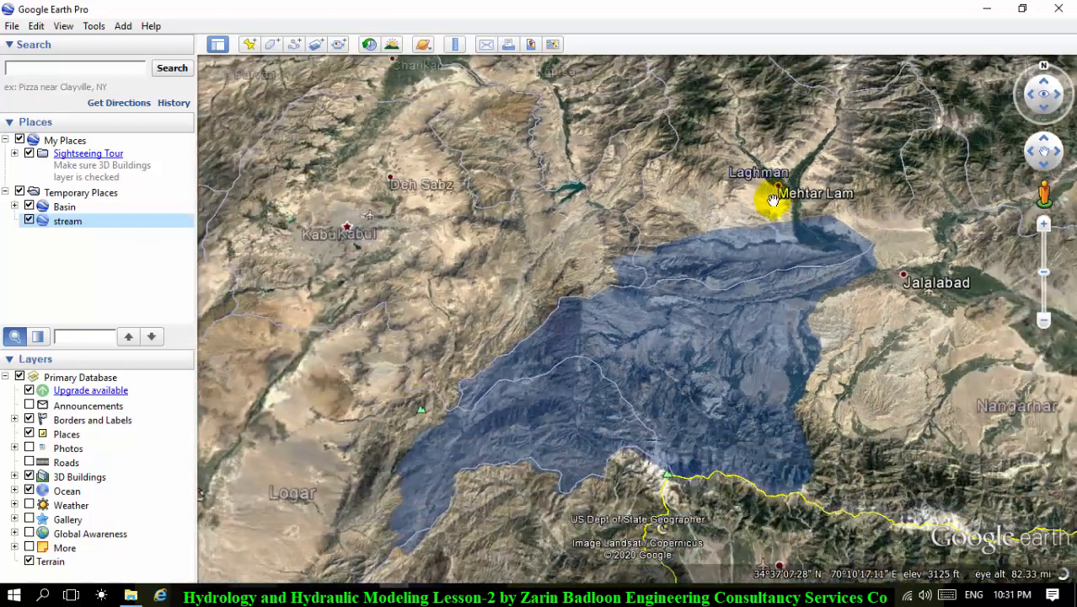
scroll(721, 320, "up", 3)
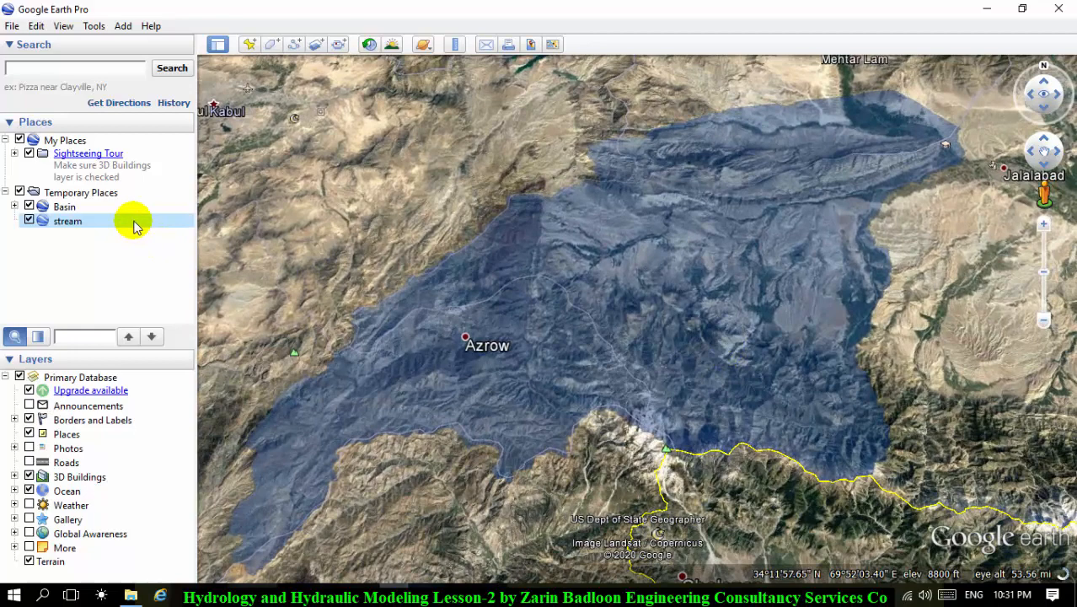
- Switch to the GIS folder in File Explorer and check the properties of Basin_LayerToKML.kmz
left_click(131, 595)
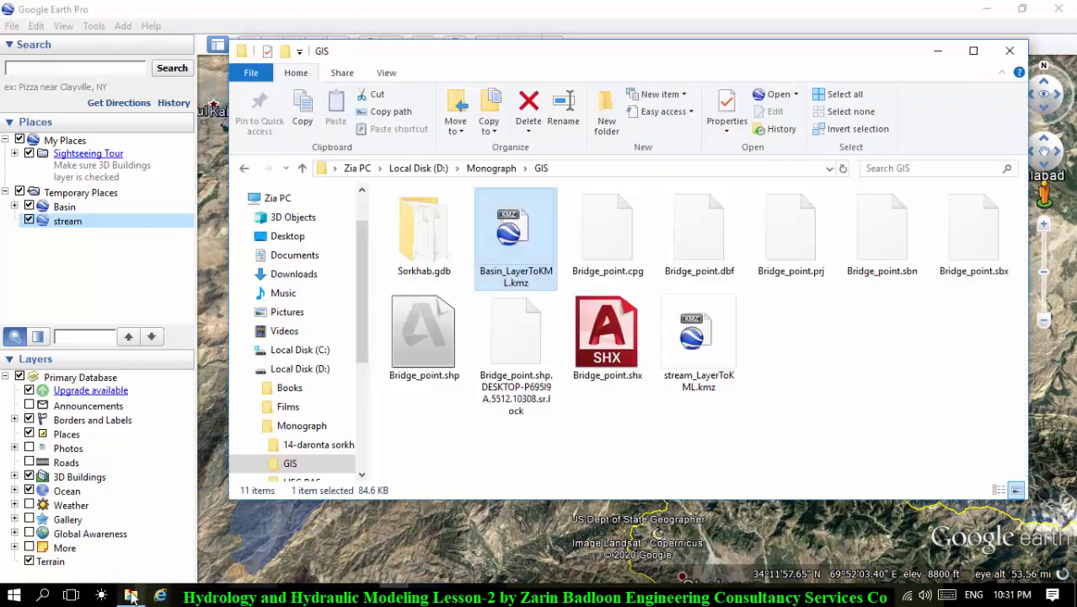
right_click(531, 274)
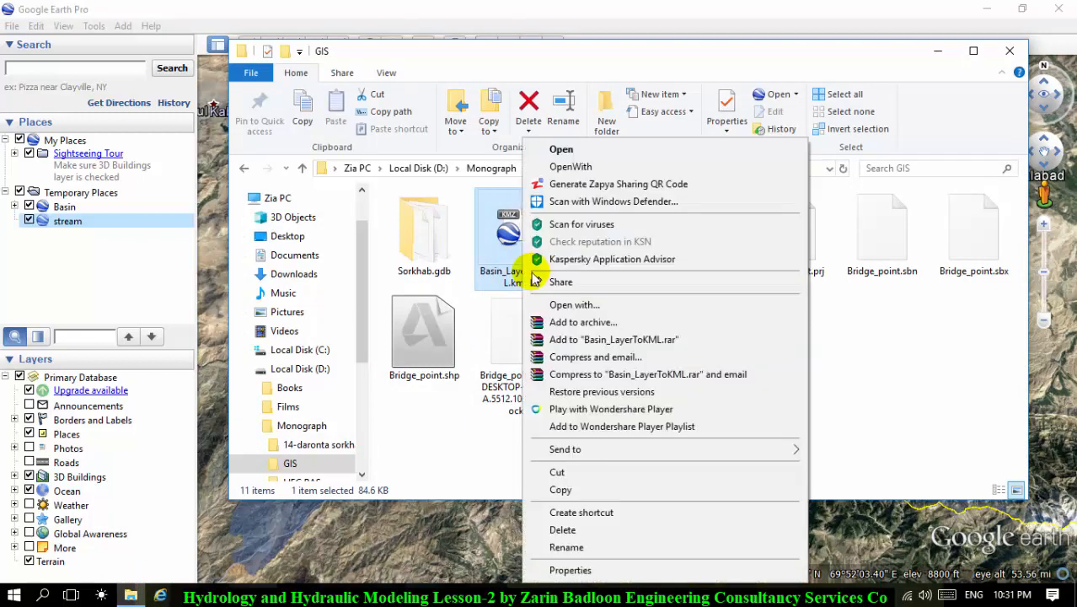
left_click(556, 567)
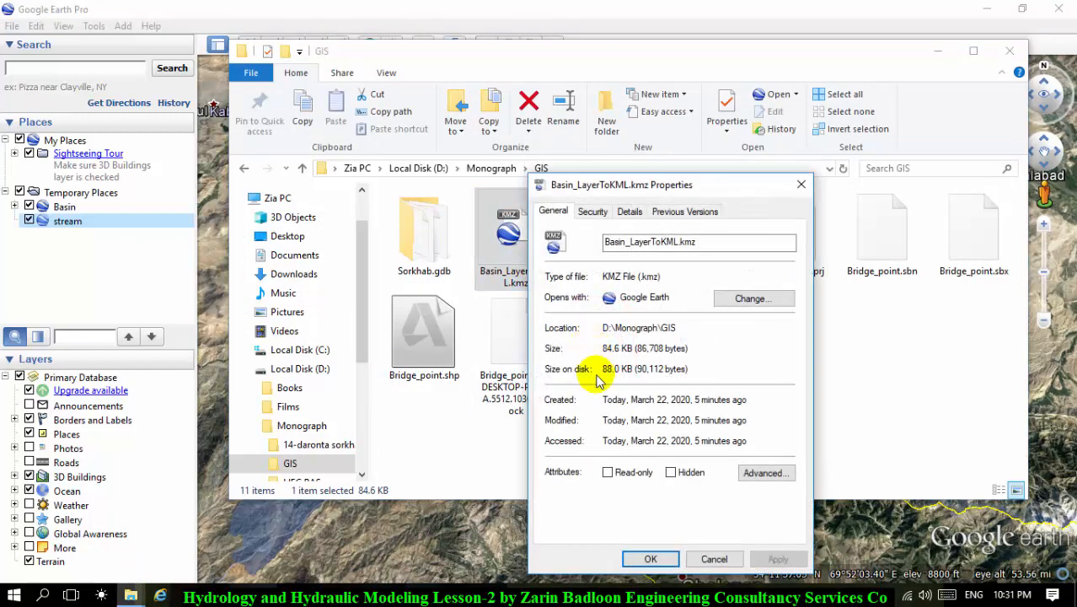
left_click(800, 184)
left_click(831, 375)
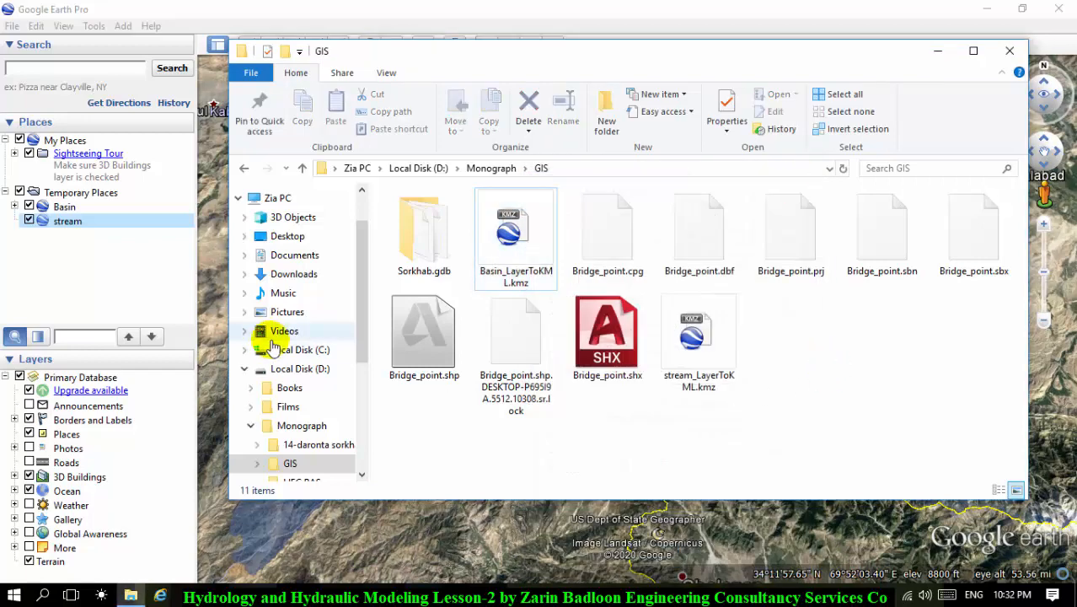
- Check the file size and modification date of stream_LayerToKML.kmz in the GIS folder
left_click(720, 361)
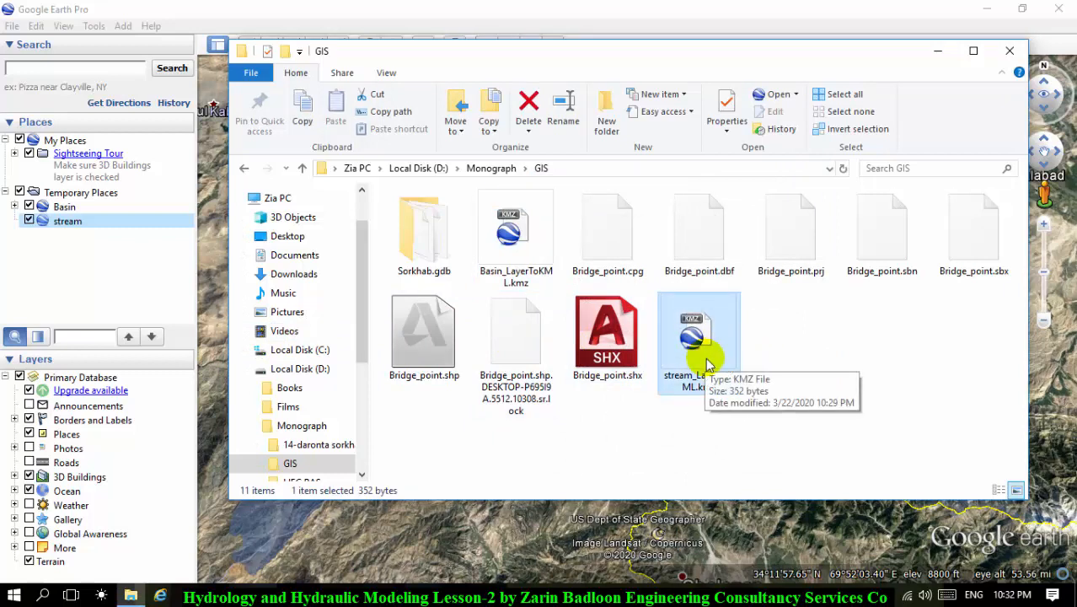
left_click(666, 439)
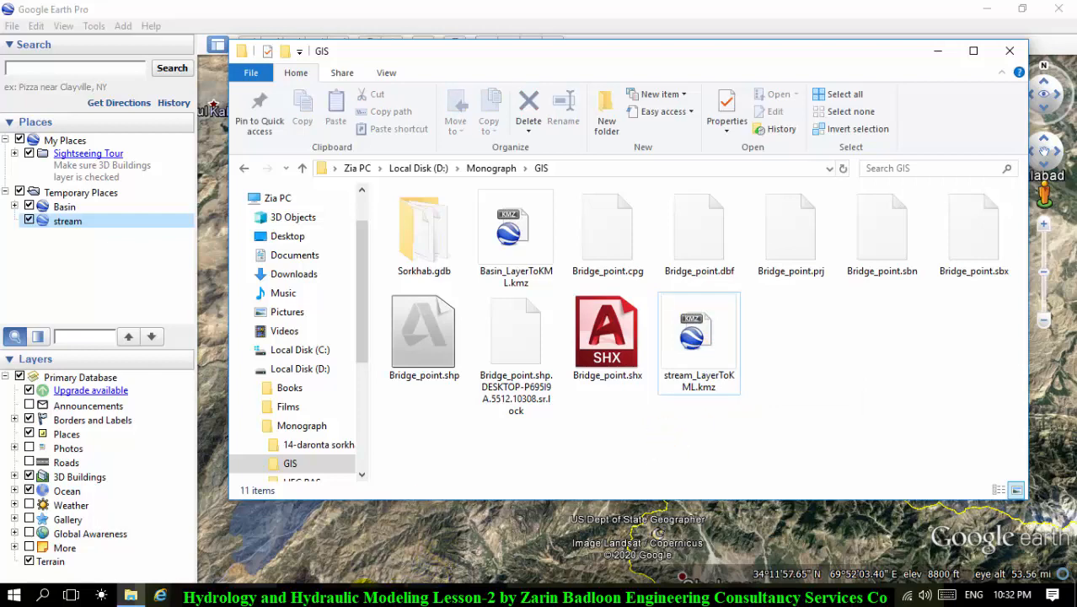
- Switch to ArcMap and export the stream layer with Layer To KML to D:\monograph\GIS\stream.kmz
left_click(364, 595)
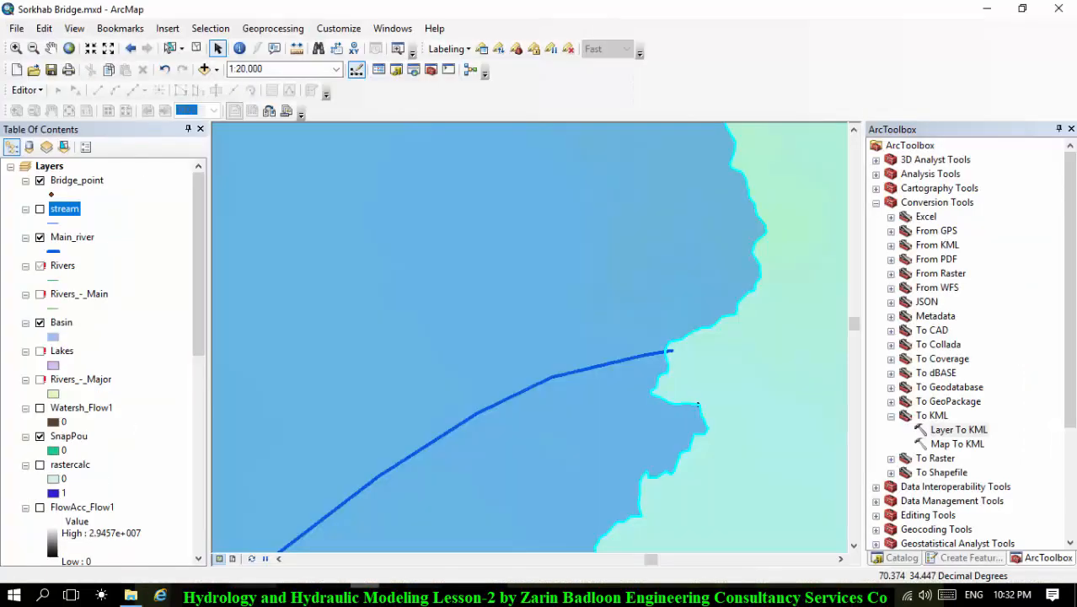
double_click(940, 431)
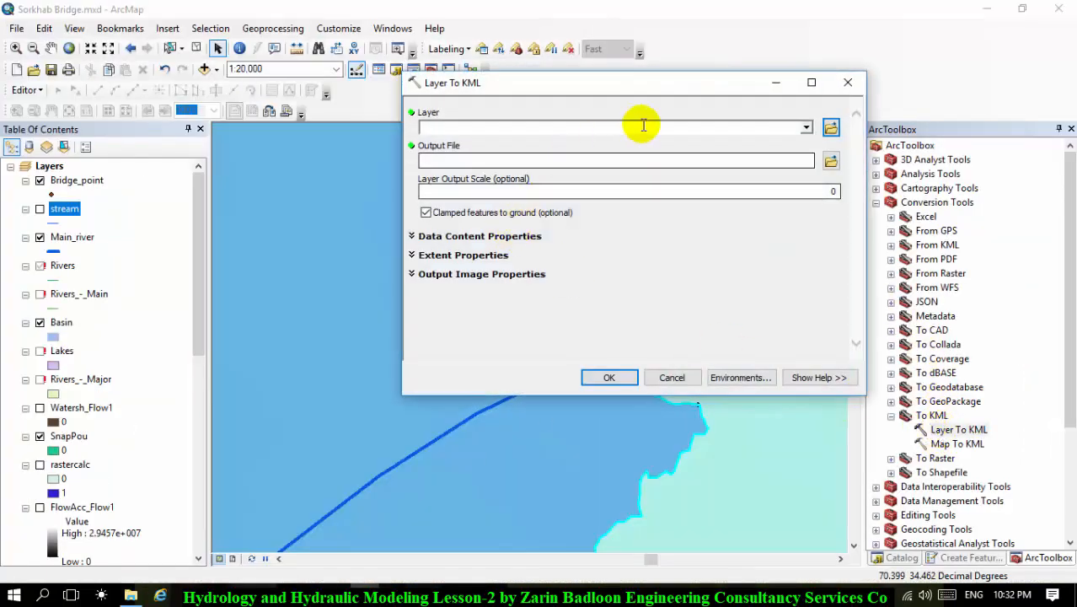
left_click(806, 128)
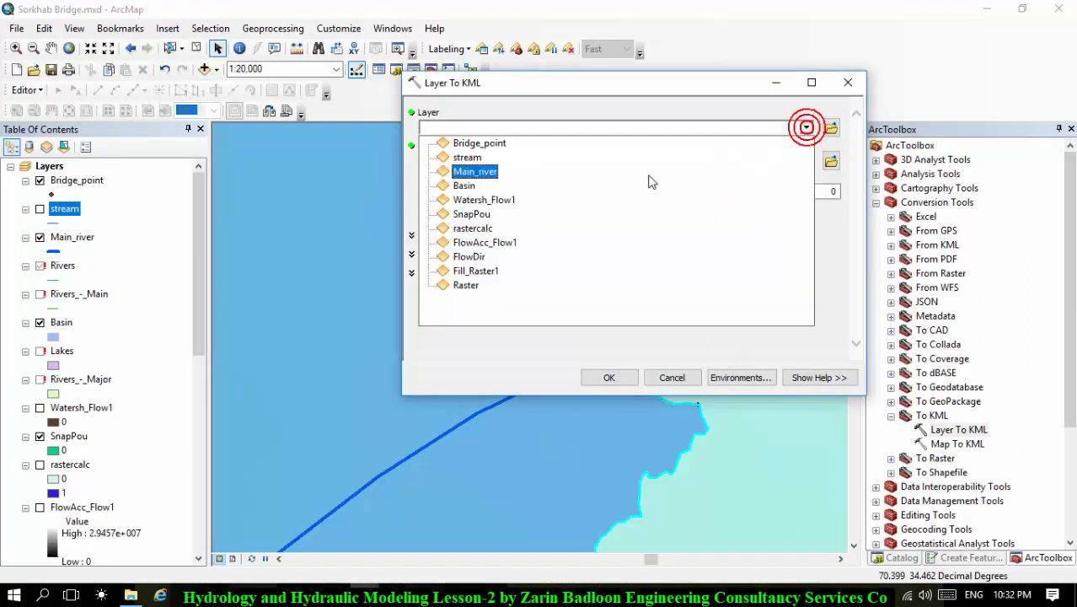
left_click(476, 158)
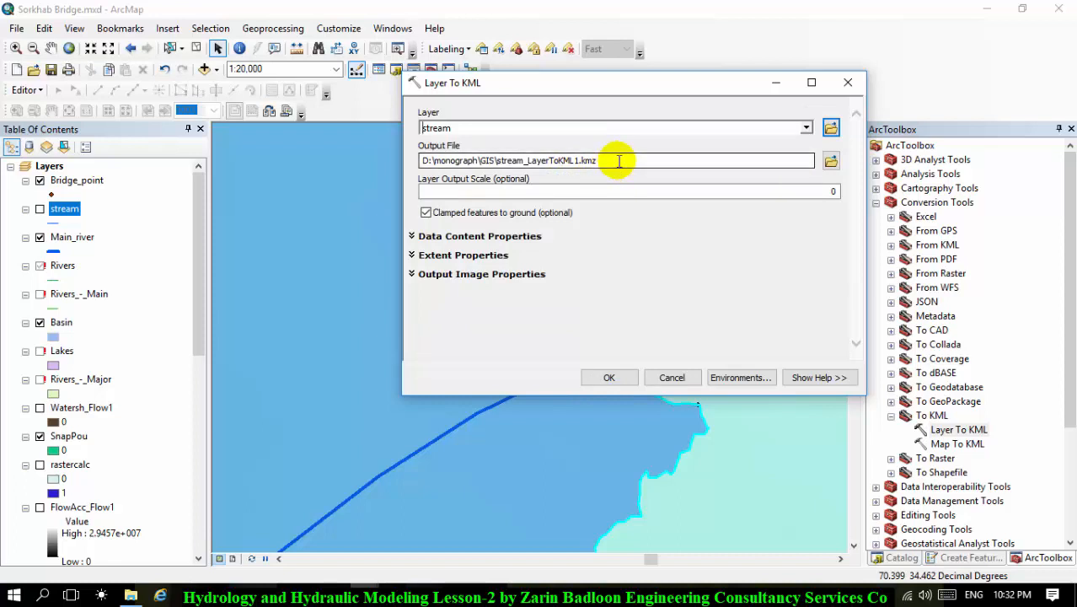
left_click(619, 161)
left_click(730, 271)
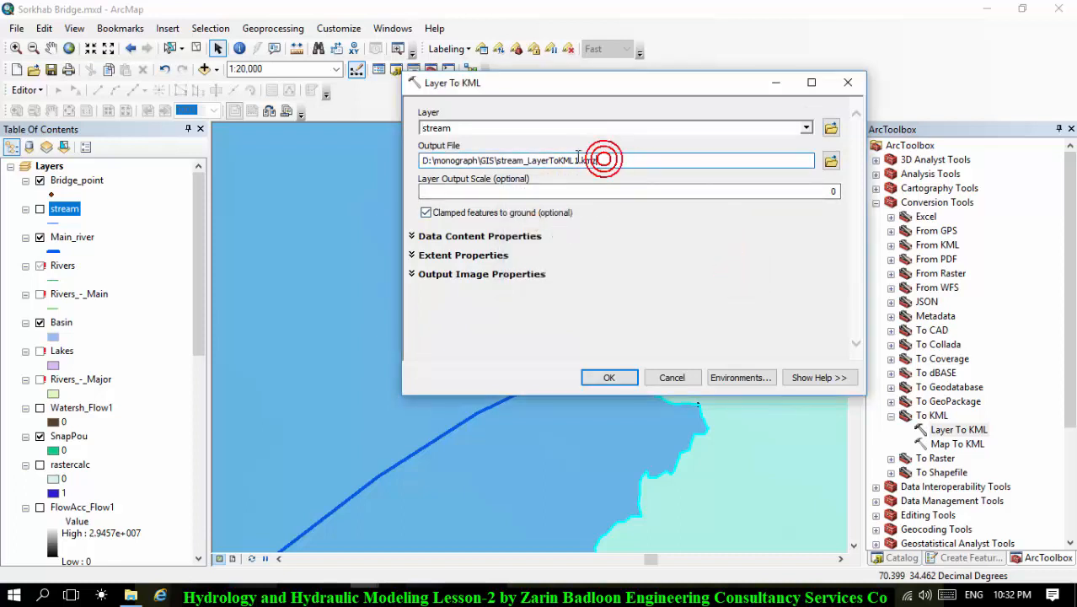
left_click_drag(511, 169, 528, 177)
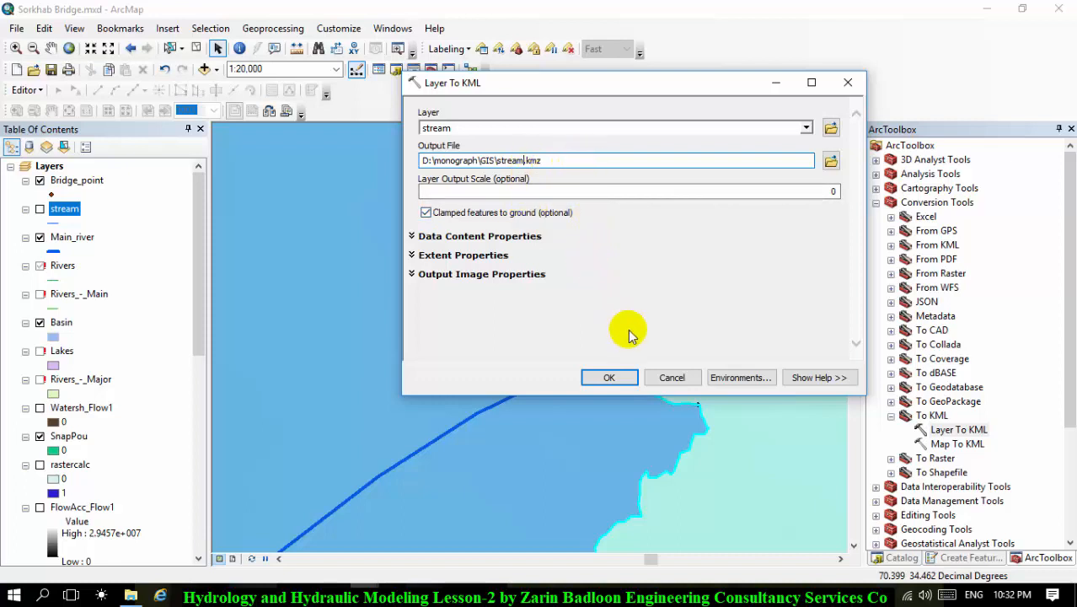
left_click(608, 377)
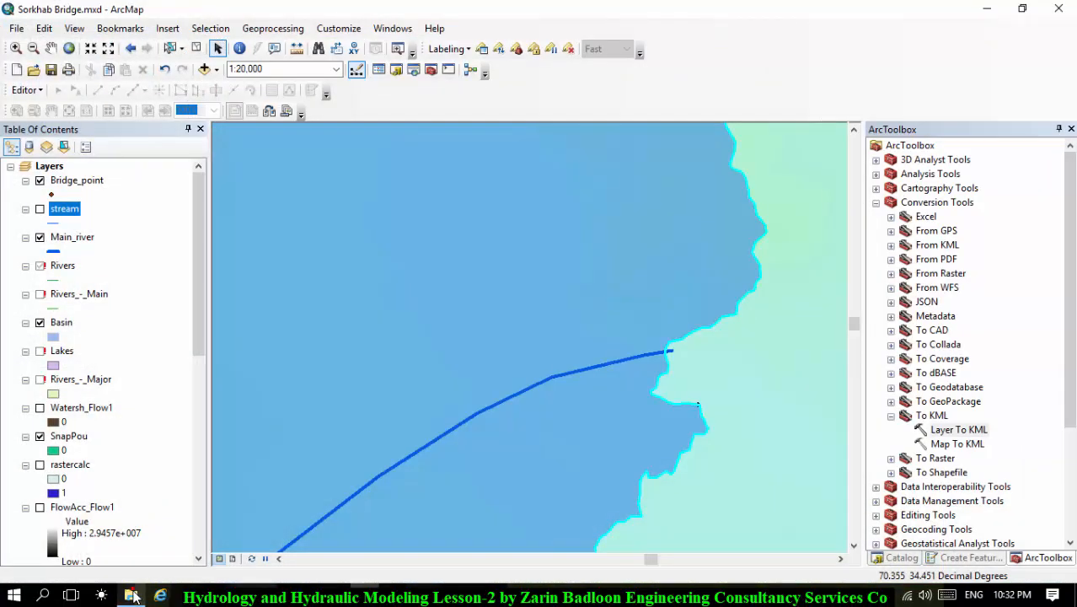
- Switch to the GIS folder in File Explorer and check the file details of stream.kmz alongside stream_LayerToKML.kmz
left_click(132, 596)
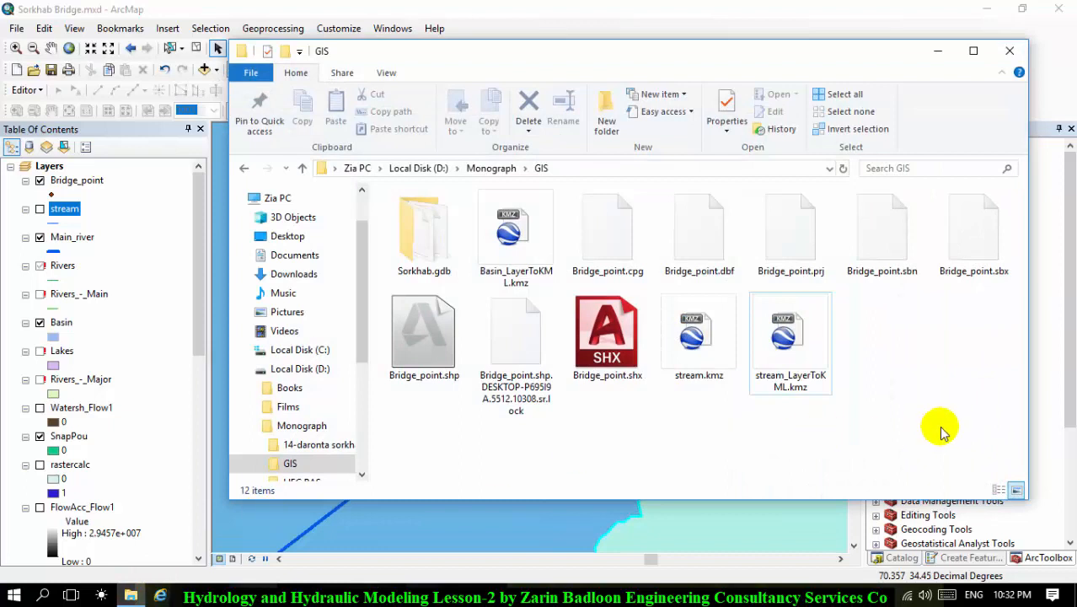
left_click(708, 350)
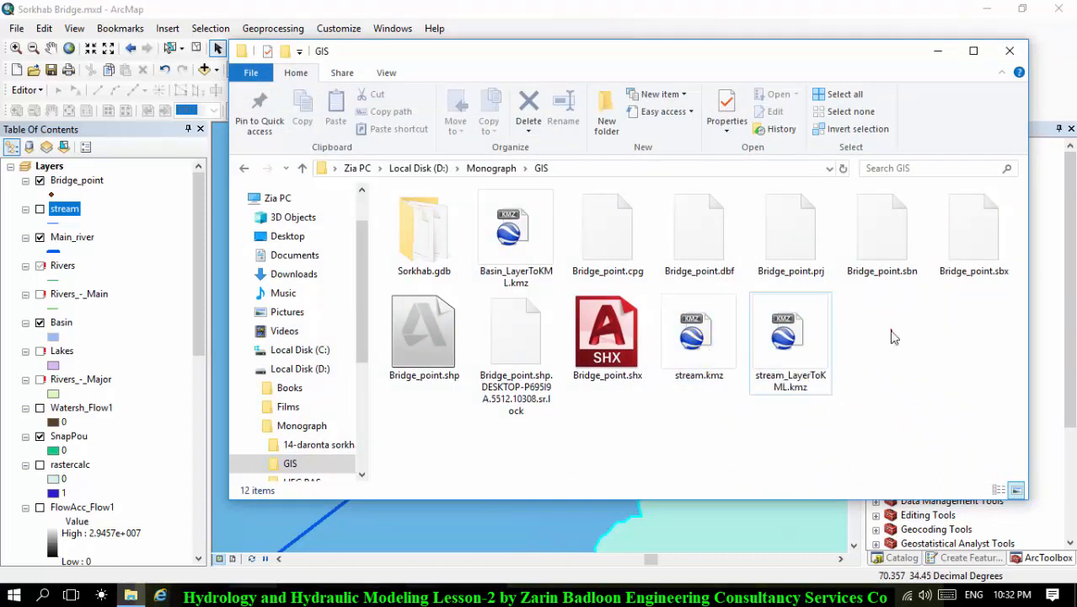
left_click(784, 337)
left_click(708, 349)
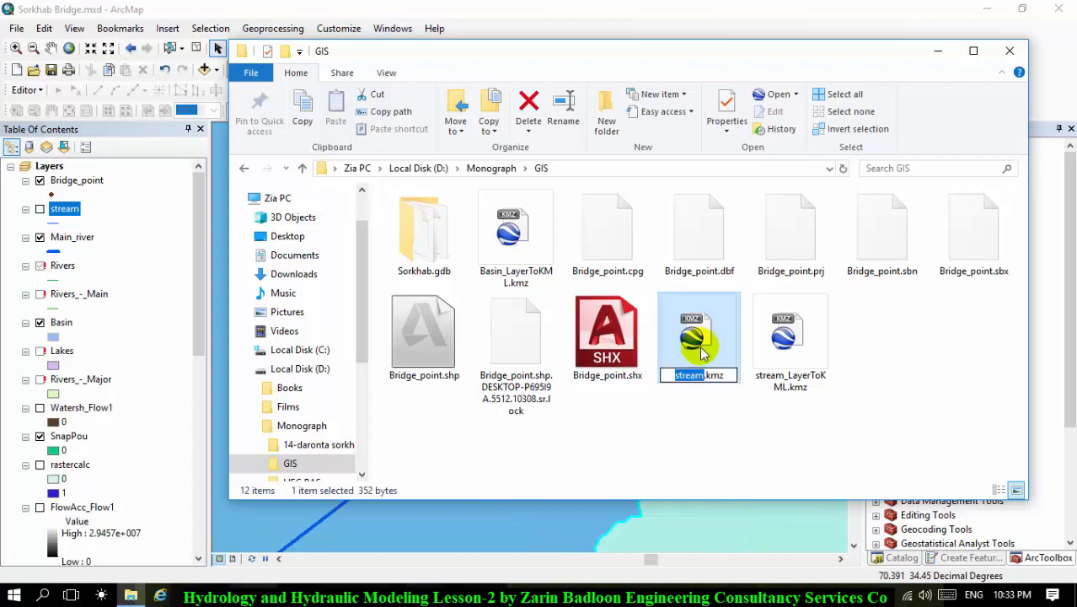
left_click(704, 409)
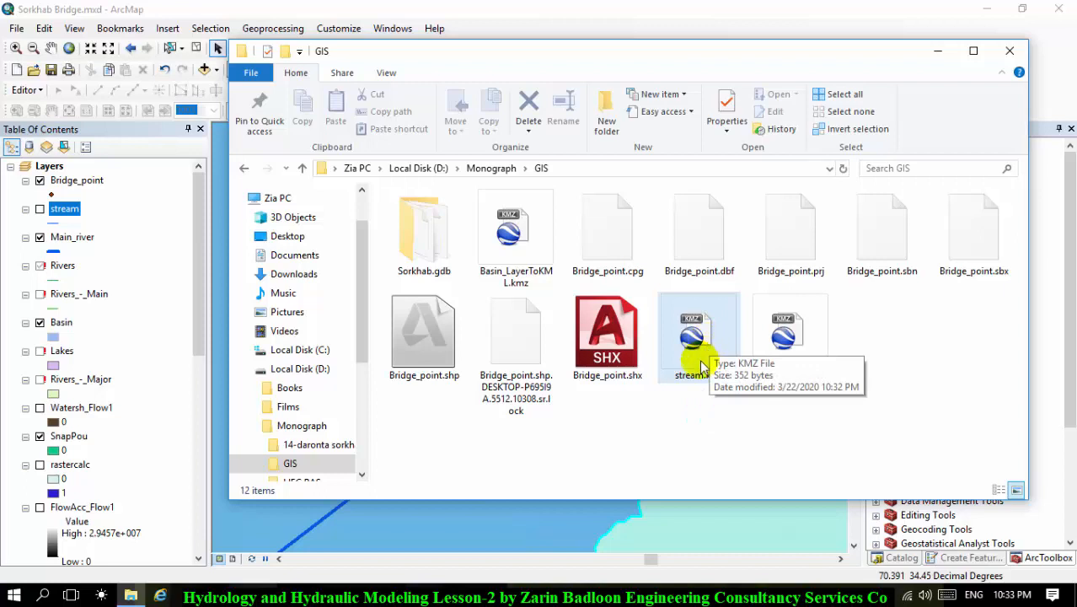
- Return to ArcMap, clear the selected features, and export the stream layer with Layer To KML to D:\monograph\GIS\stream2.kmz
left_click(681, 516)
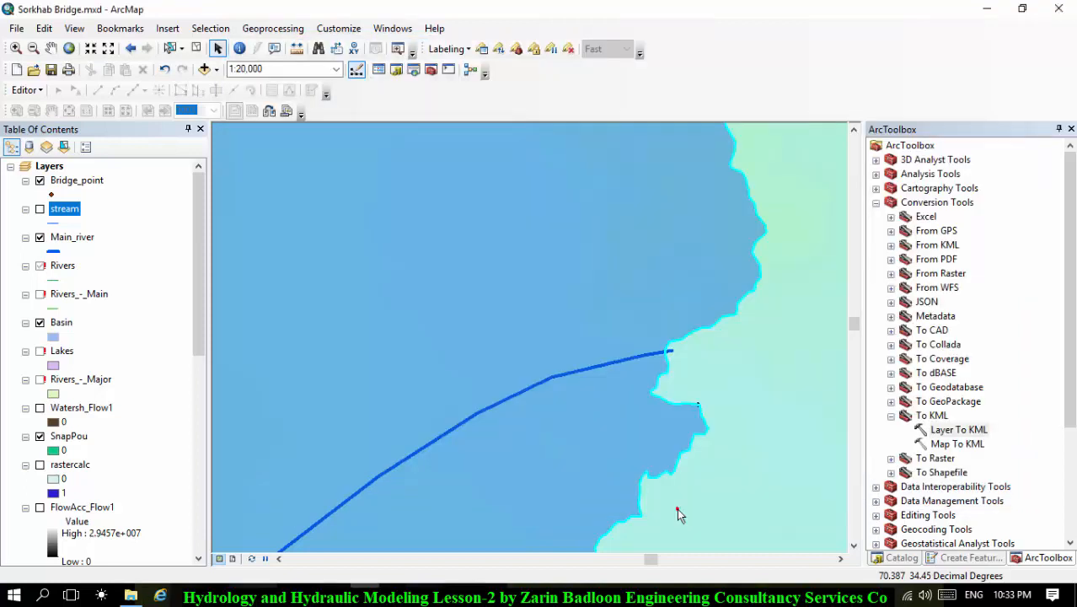
left_click(198, 51)
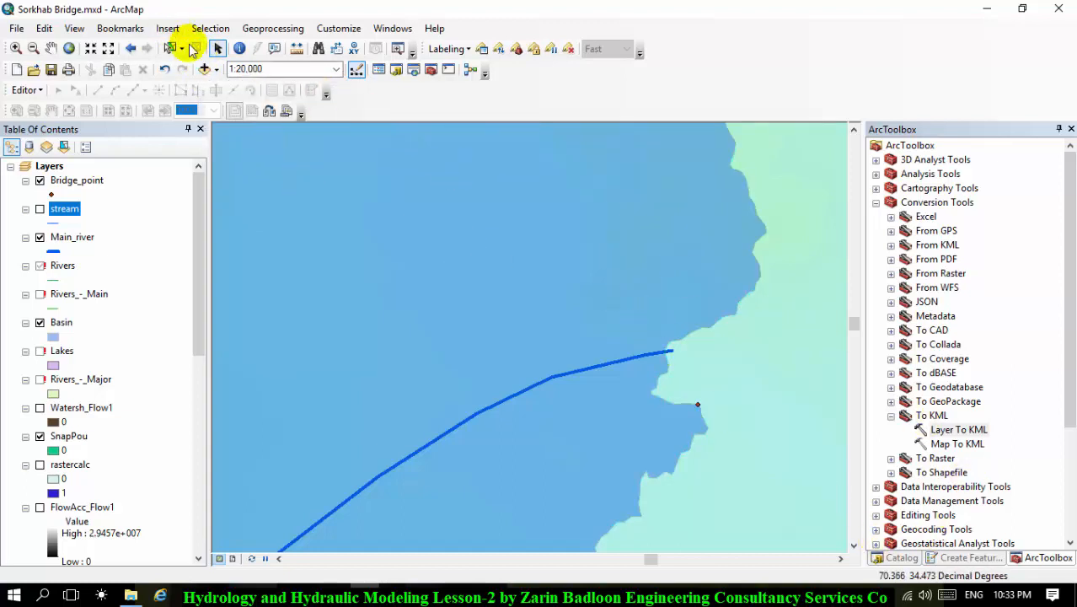
double_click(941, 431)
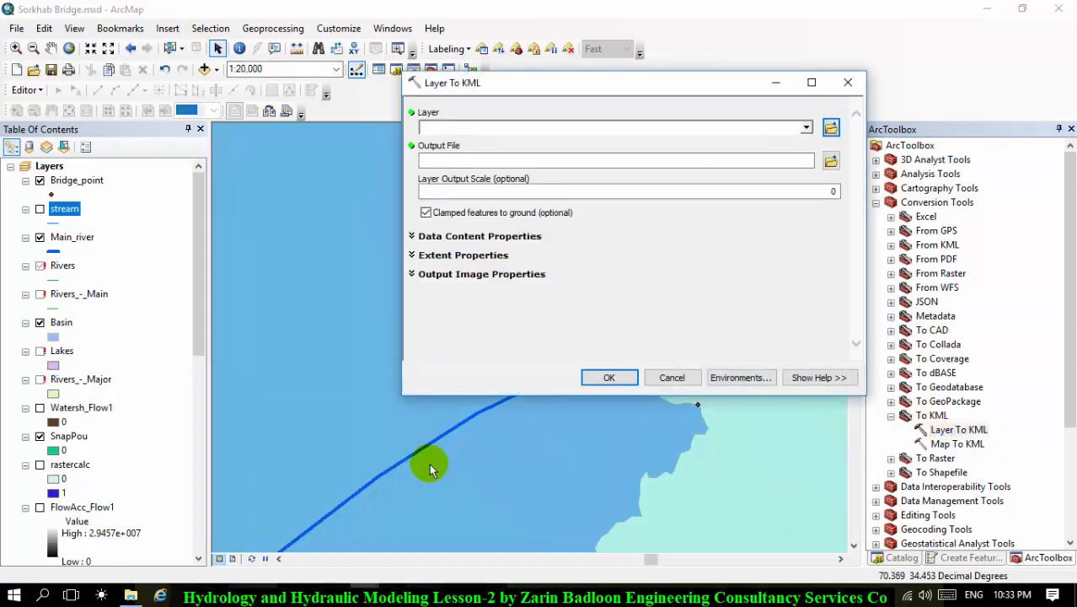
left_click(807, 128)
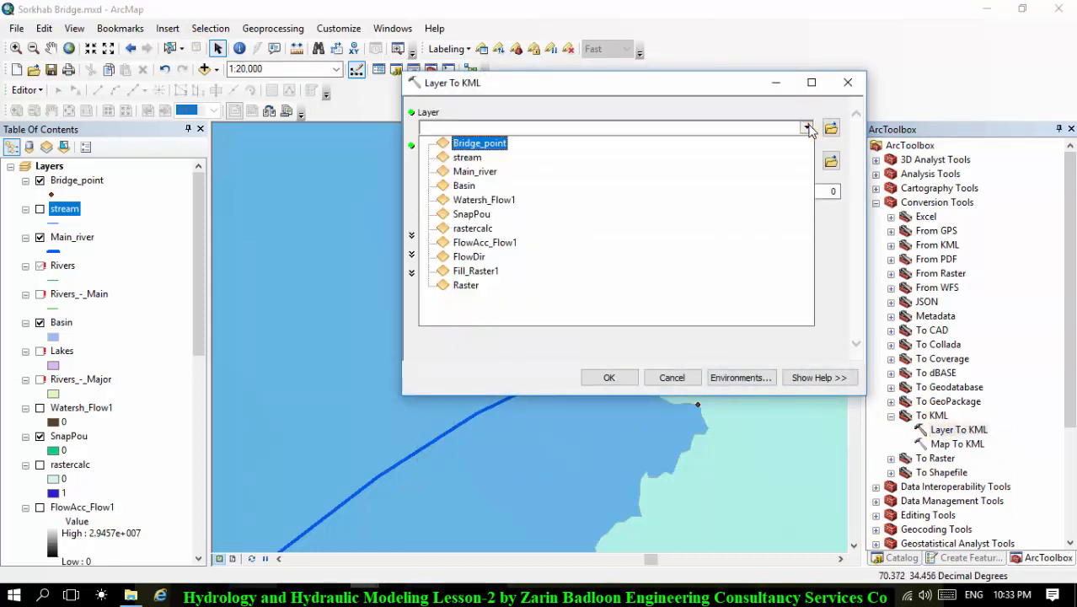
left_click(472, 159)
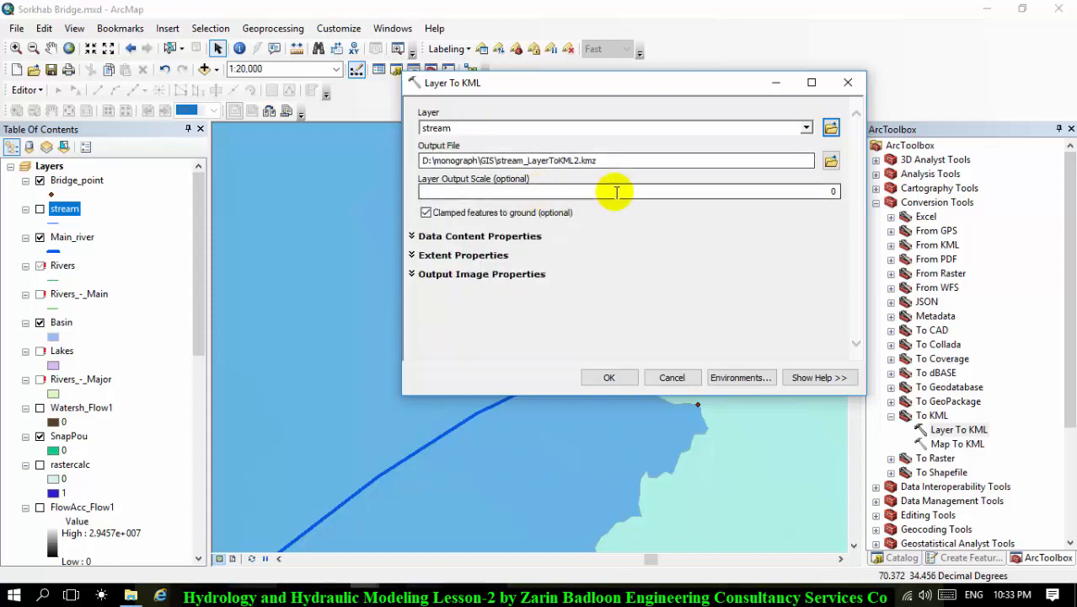
left_click(613, 160)
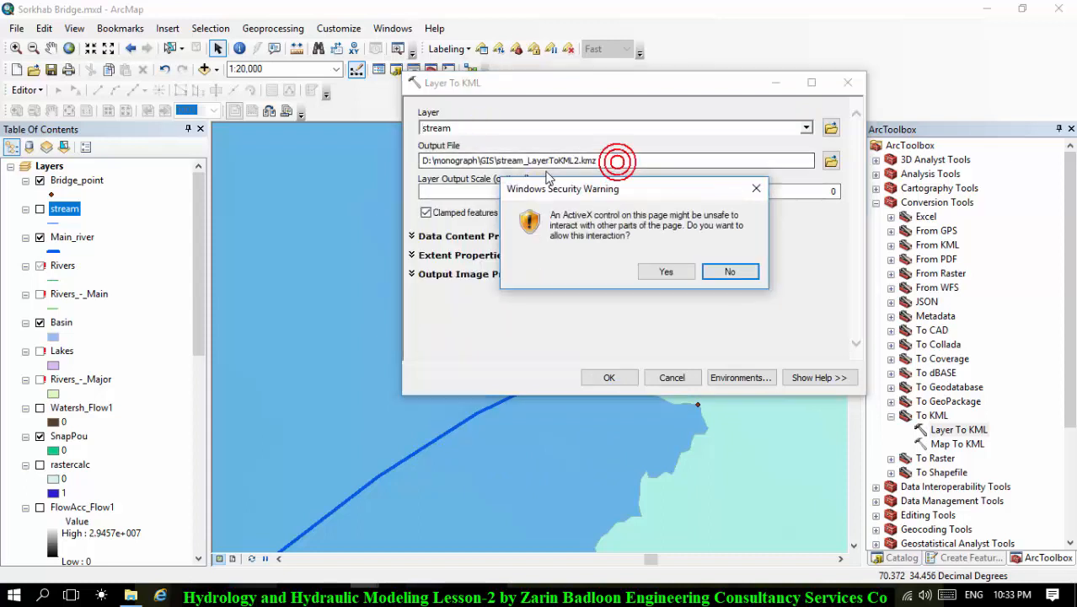
left_click(725, 272)
left_click(626, 164)
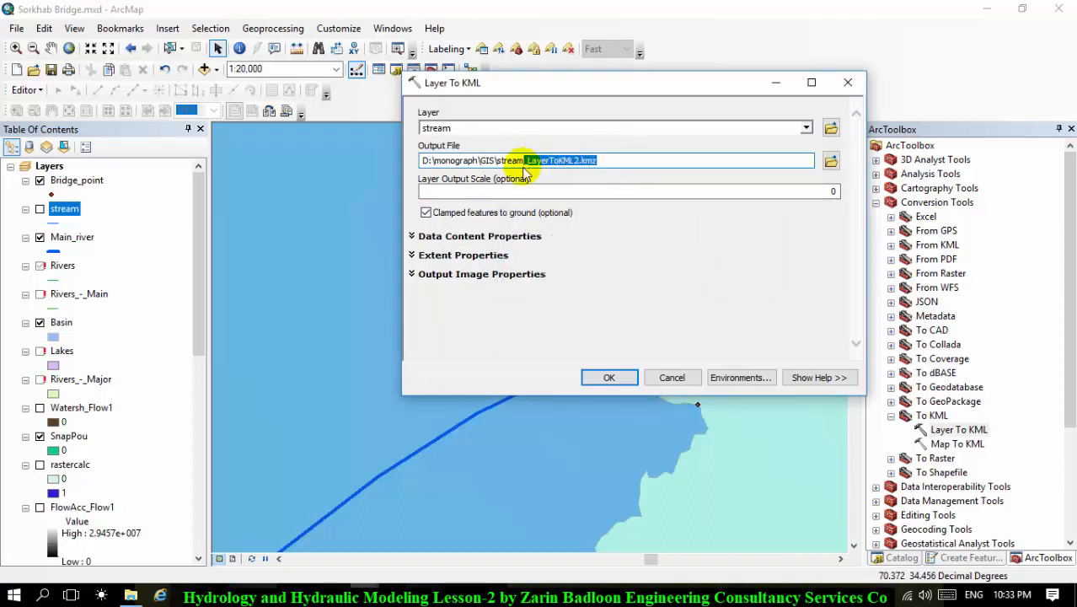
left_click(623, 377)
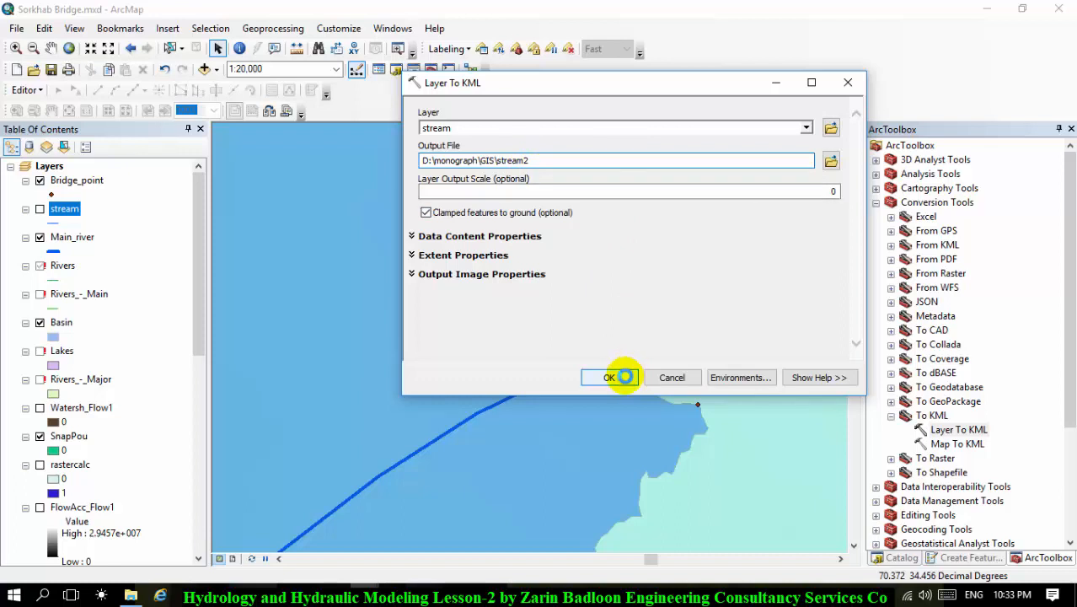
left_click(618, 354)
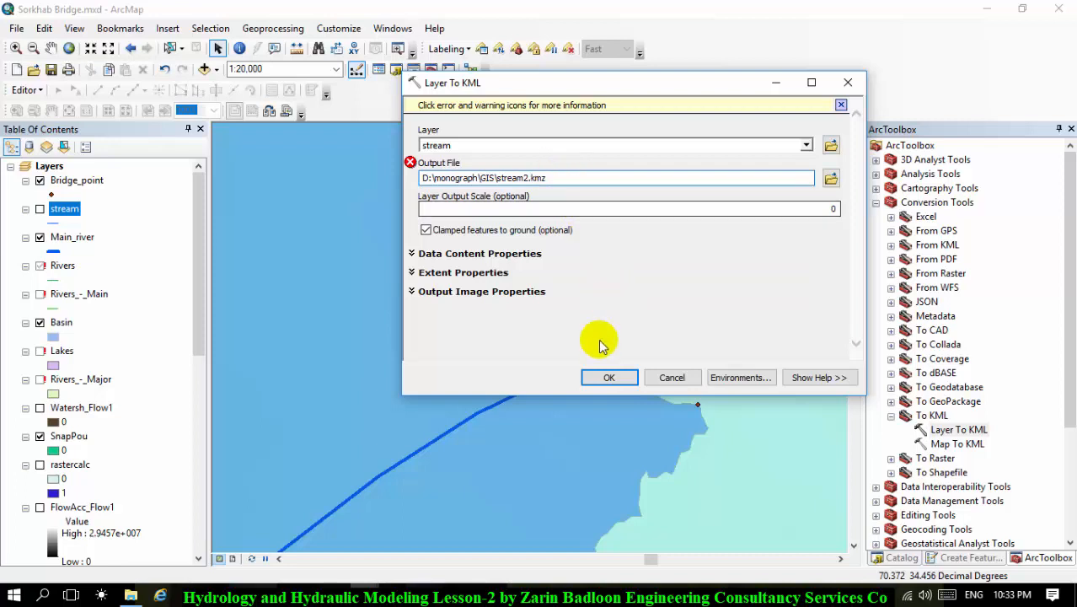
left_click(609, 377)
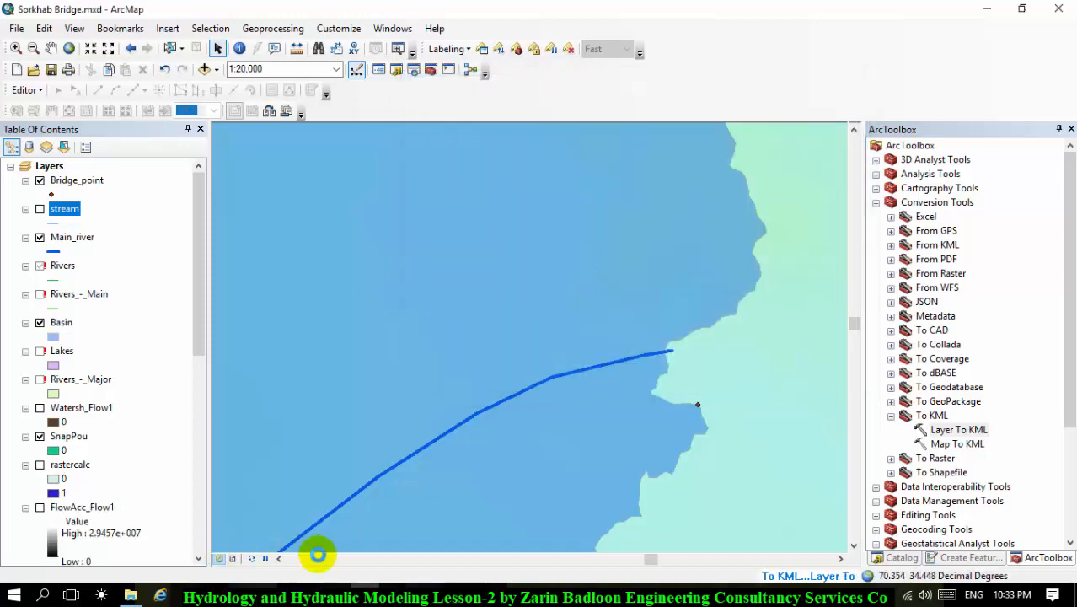
- Switch to the GIS folder in File Explorer and check the file details of stream2.kmz
left_click(131, 592)
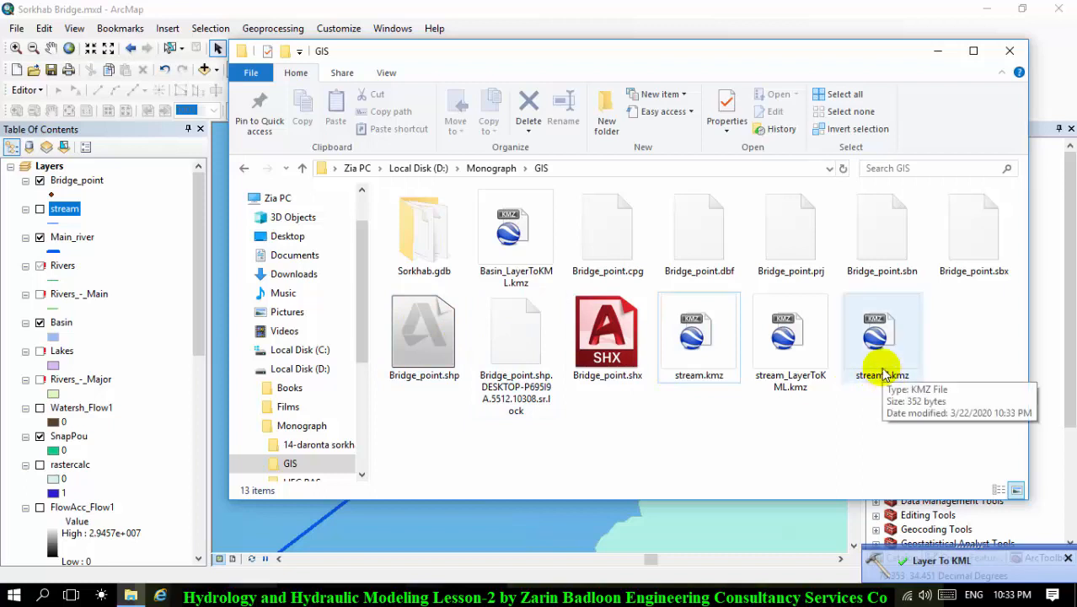
left_click(867, 408)
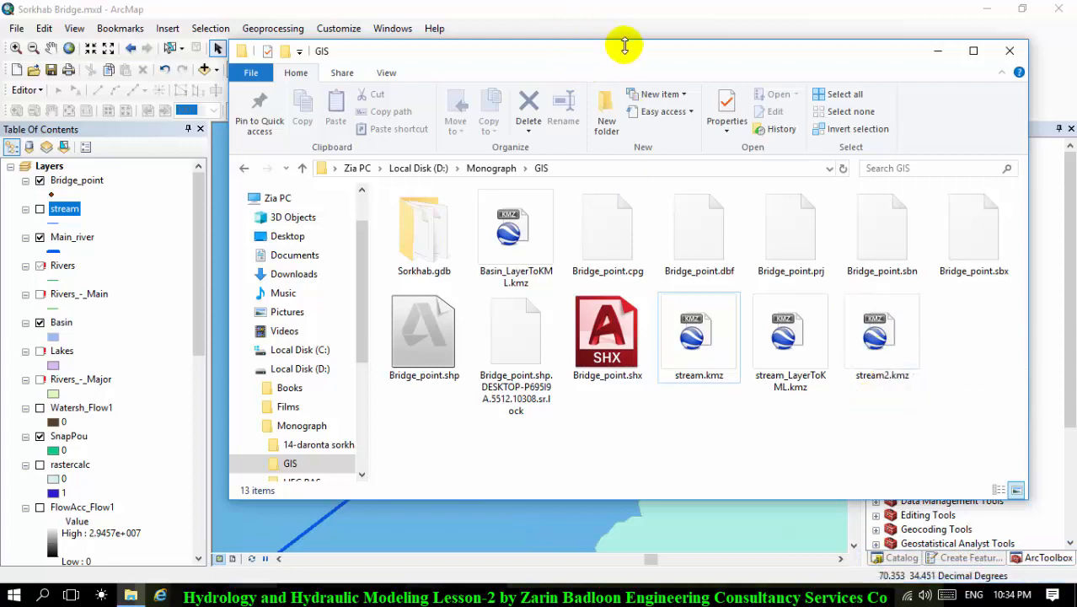
left_click_drag(624, 46, 741, 77)
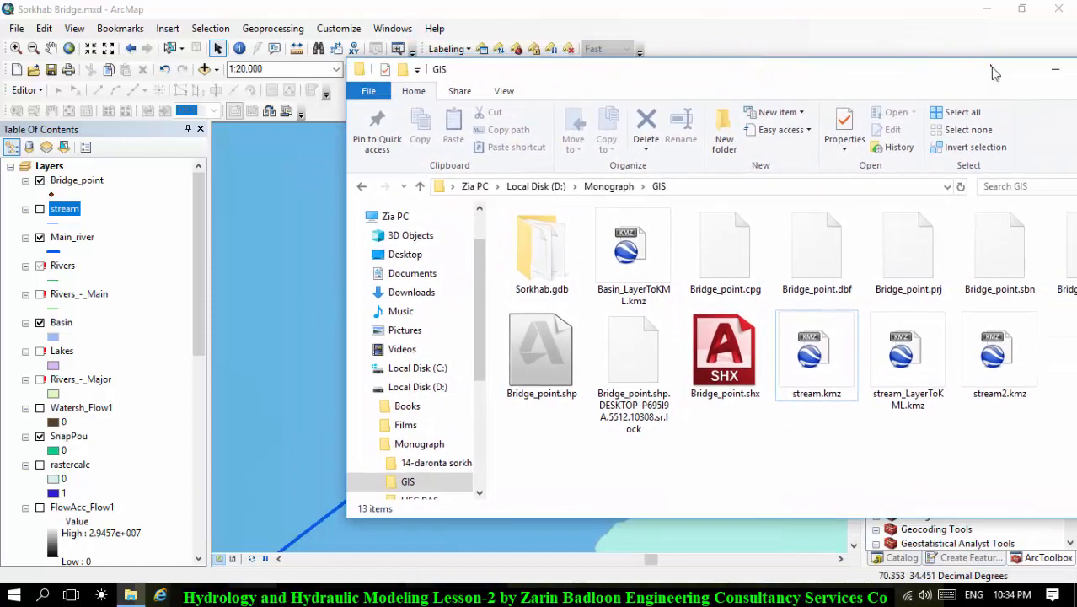
left_click_drag(995, 74, 913, 79)
- Minimize the GIS folder window and turn on the stream layer in the ArcMap map
left_click(938, 82)
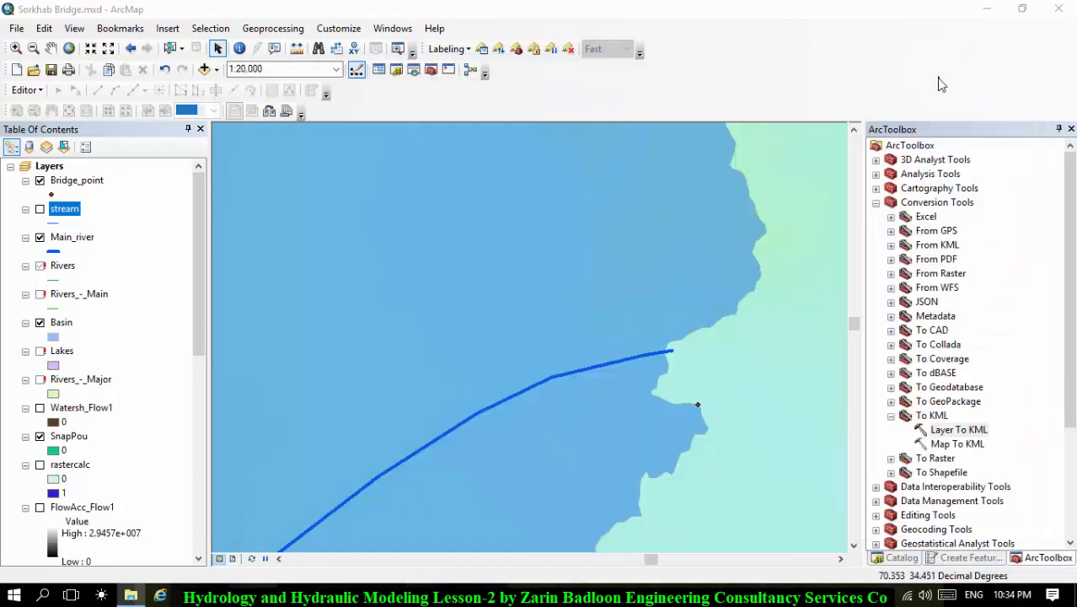
left_click(39, 209)
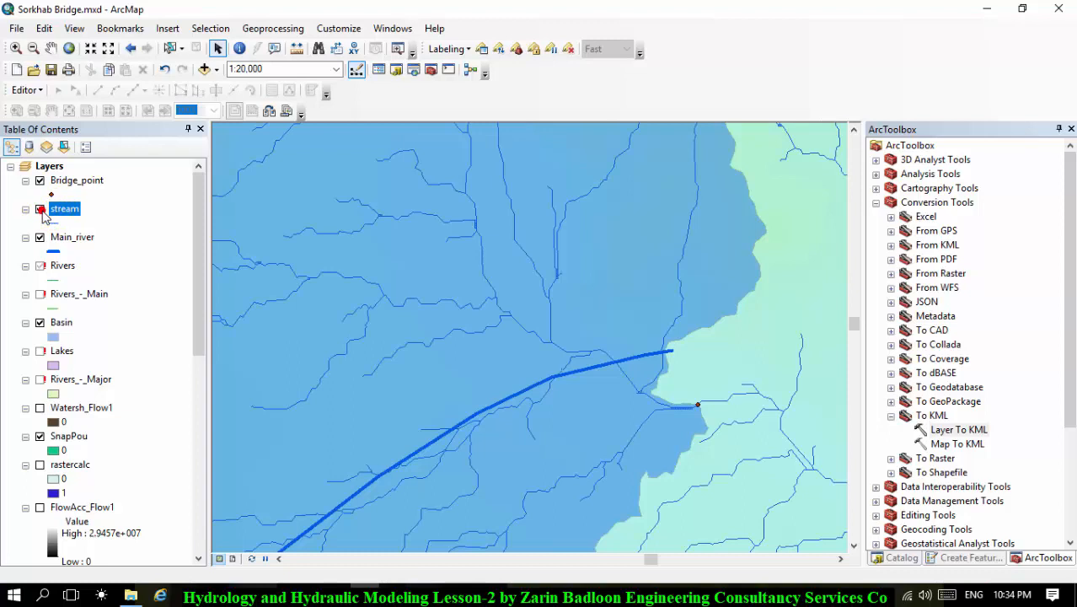
double_click(40, 209)
- Switch to the GIS folder in File Explorer and open stream2.kmz in Google Earth Pro
mouse_move(362, 579)
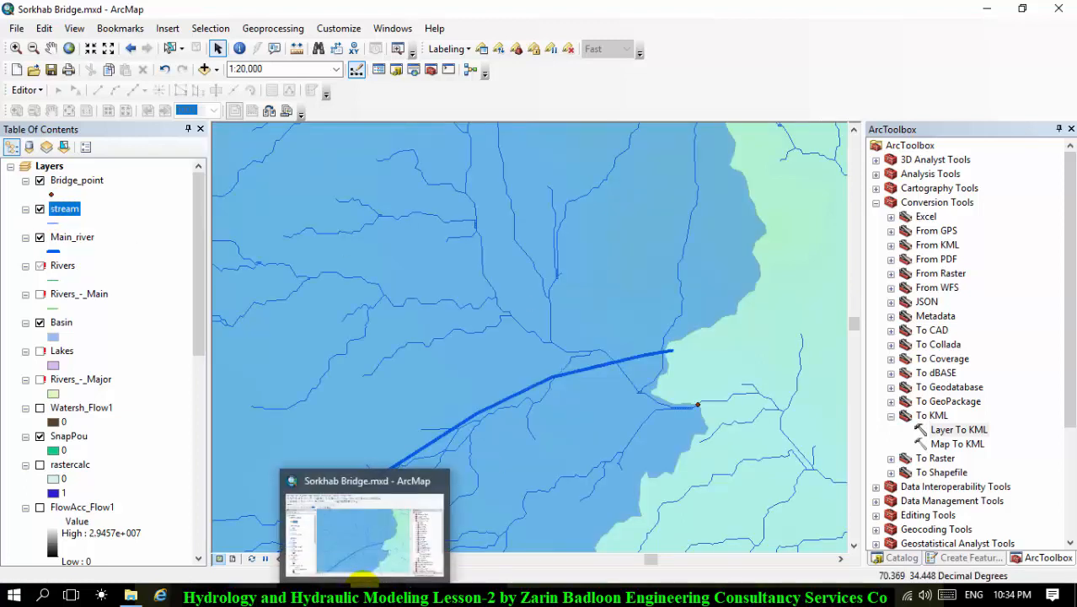
left_click(132, 595)
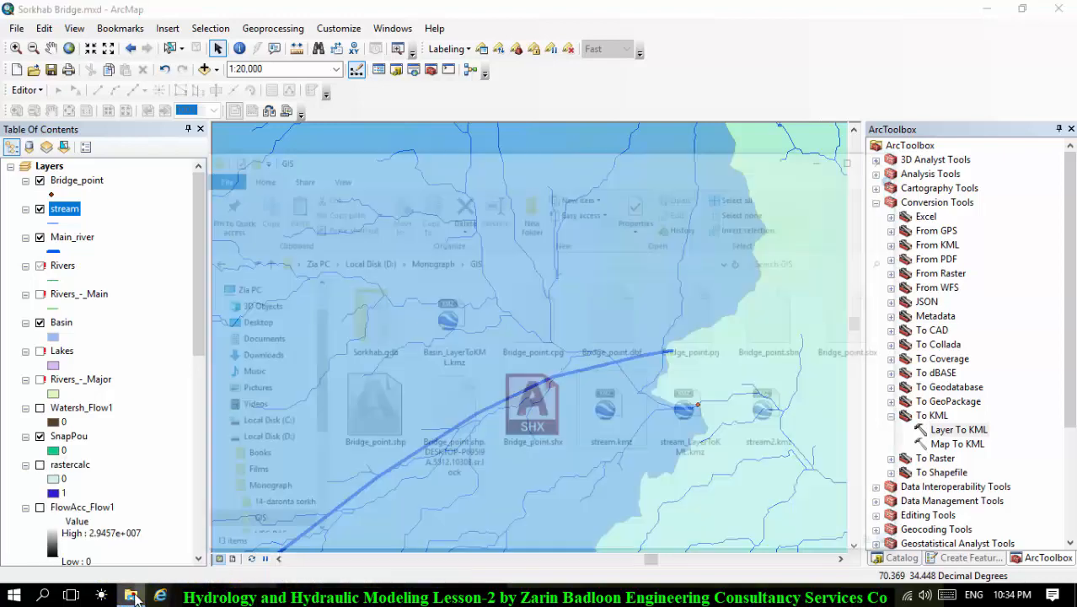
left_click(900, 383)
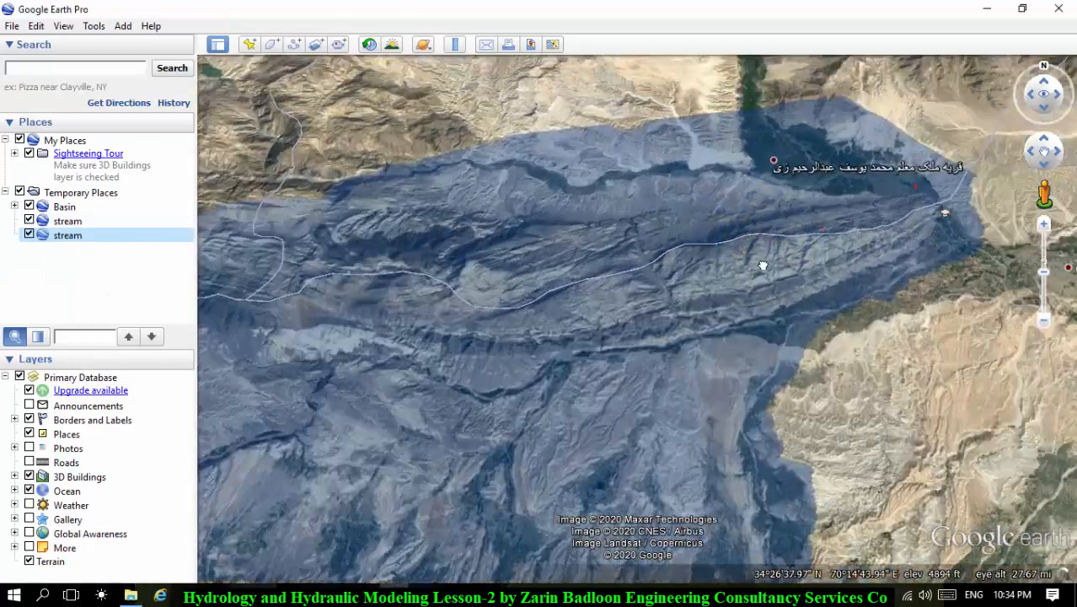
- Examine the Basin overlay and river valley around Banda-i-Bemaran and the outlet for the stream lines
scroll(885, 264, "up", 5)
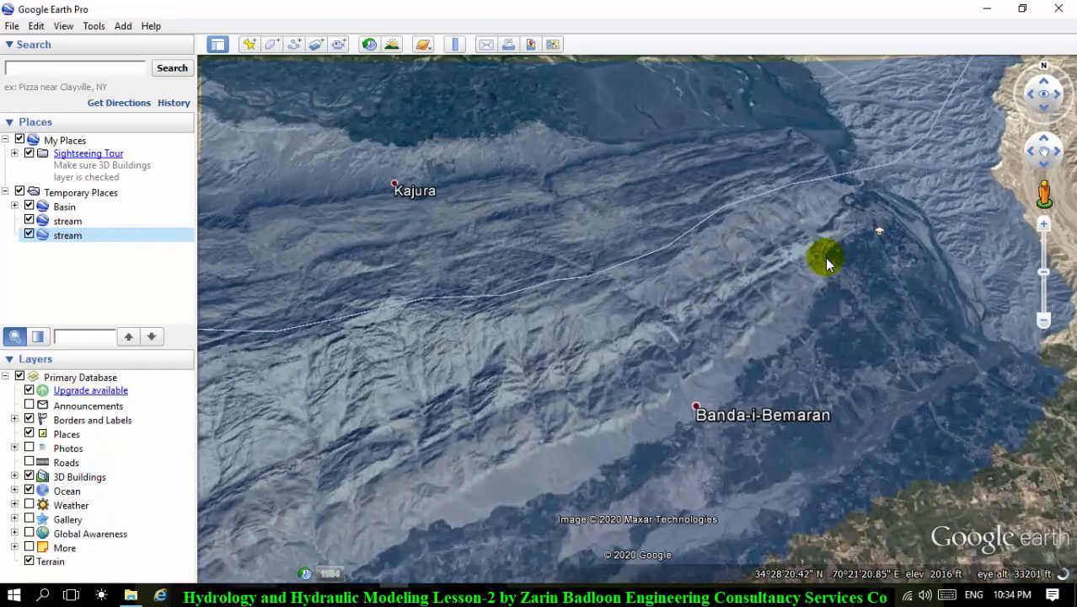
left_click_drag(824, 258, 791, 276)
scroll(775, 210, "up", 3)
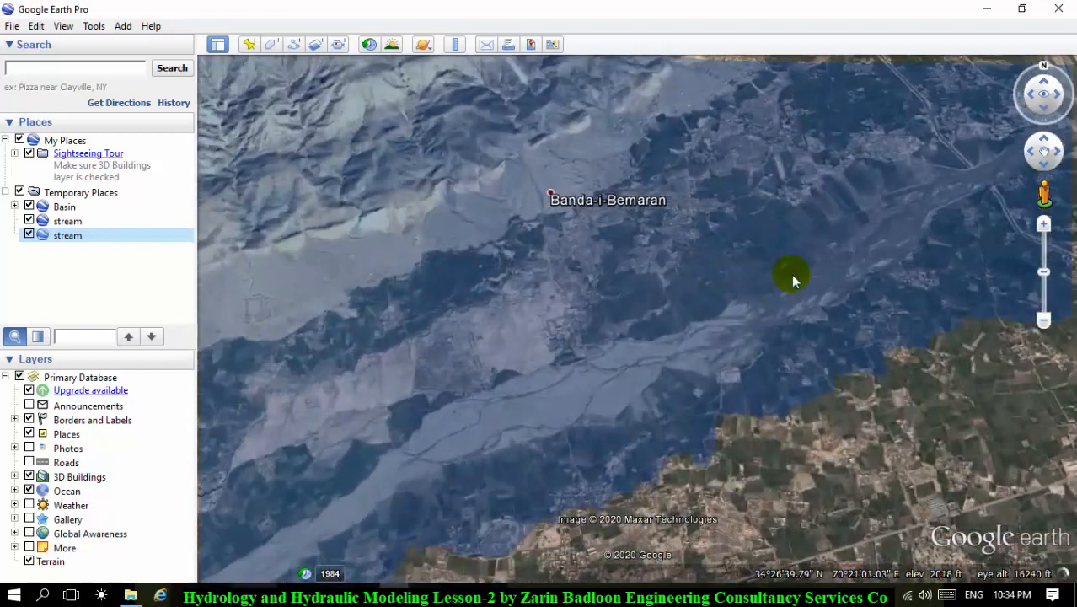
scroll(792, 274, "up", 3)
scroll(632, 321, "down", 3)
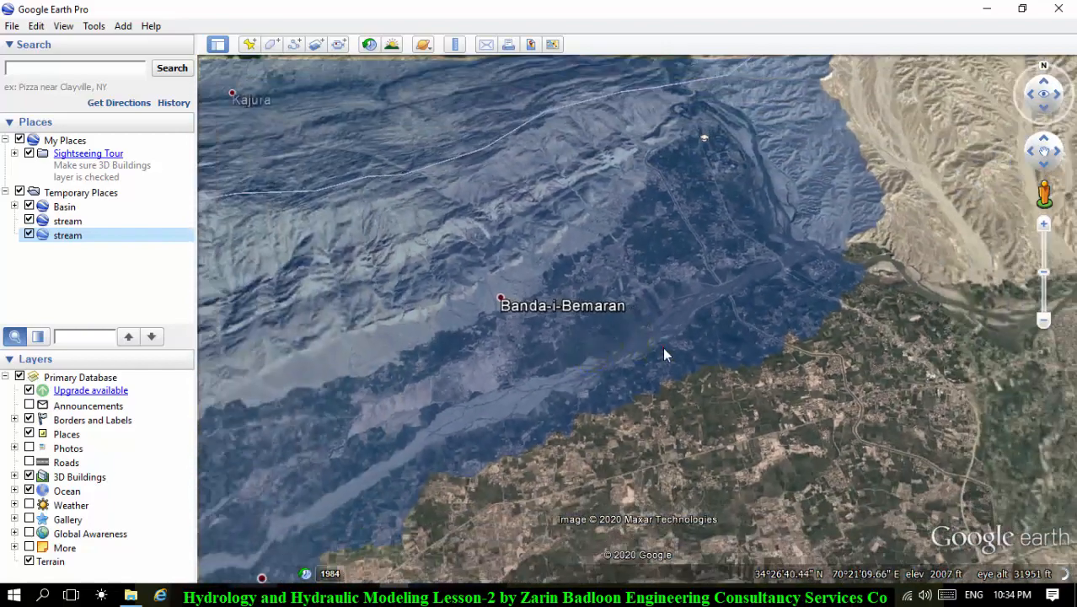
left_click_drag(663, 356, 764, 280)
scroll(761, 274, "down", 5)
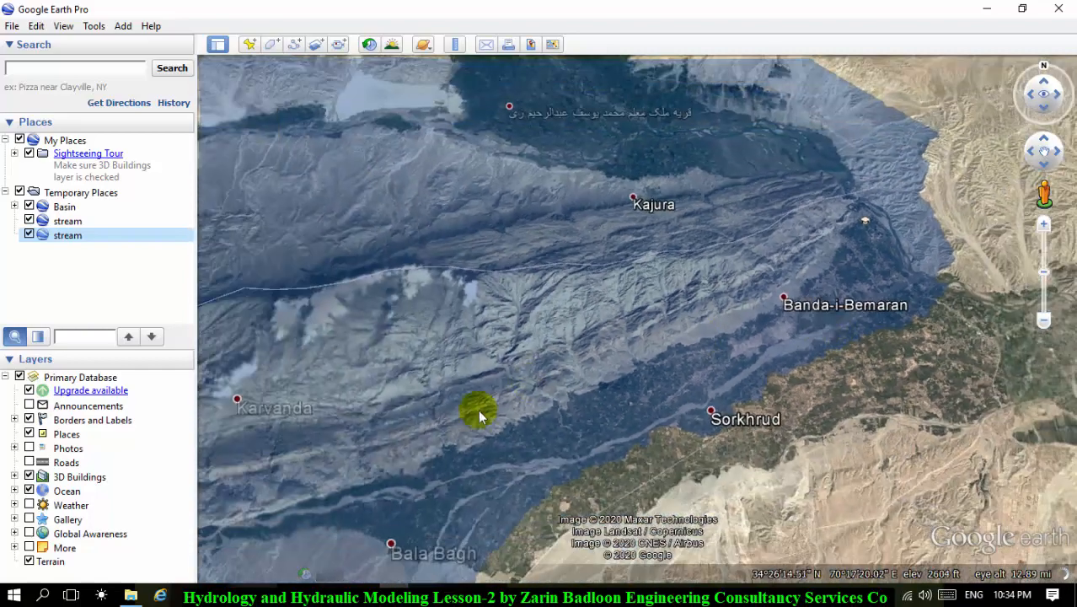
- Examine the Basin overlay from Karvanda and Bar Bangaser southwest to the mountains around Azrow
left_click_drag(477, 411, 806, 419)
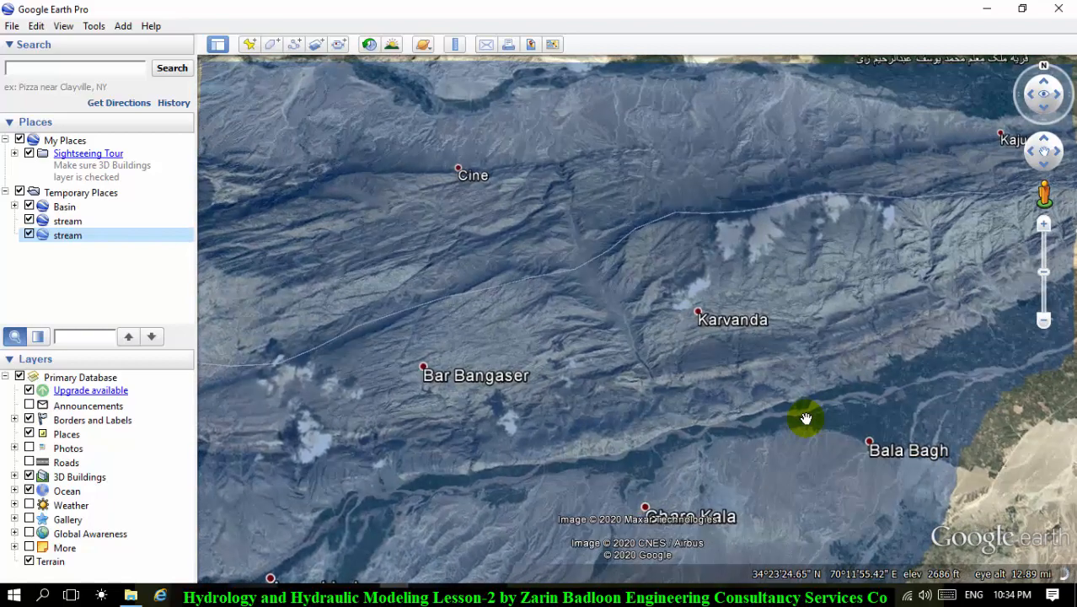
scroll(793, 394, "down", 5)
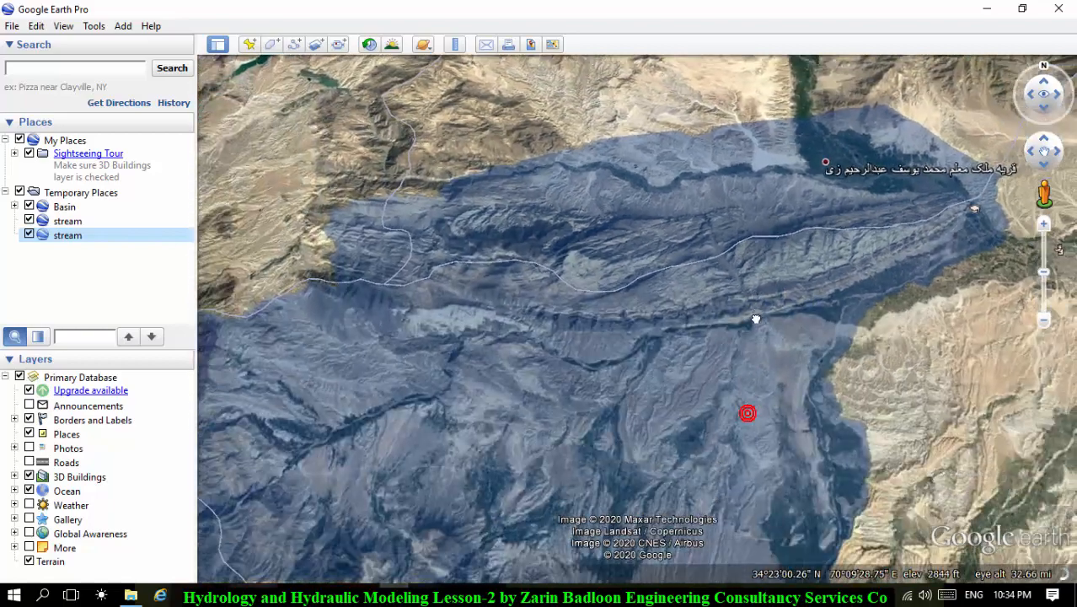
left_click_drag(748, 412, 756, 317)
scroll(708, 291, "up", 3)
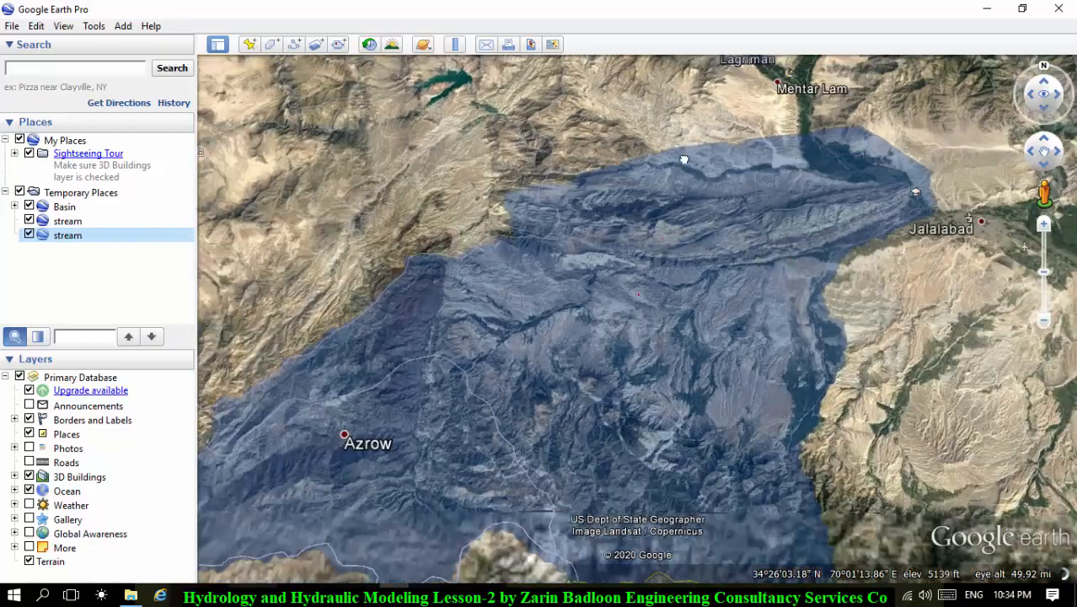
scroll(679, 337, "up", 4)
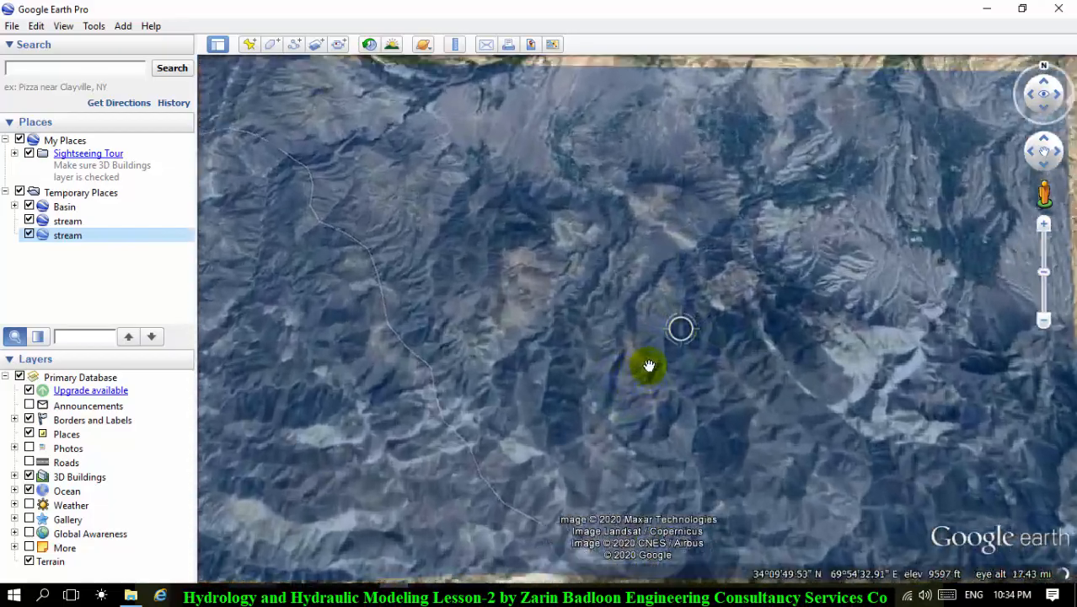
scroll(816, 280, "up", 3)
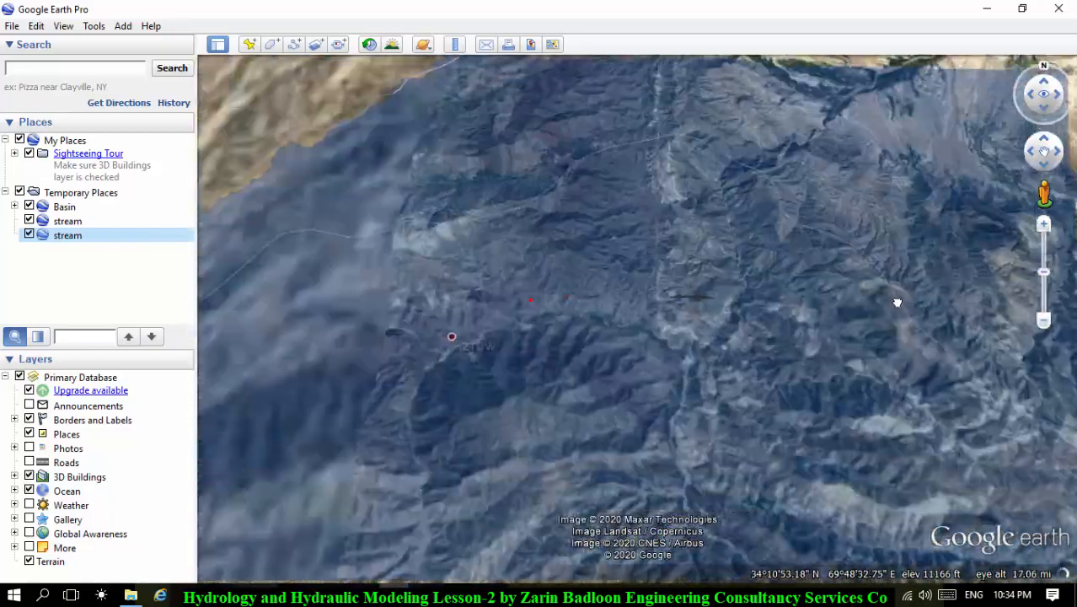
scroll(674, 316, "up", 3)
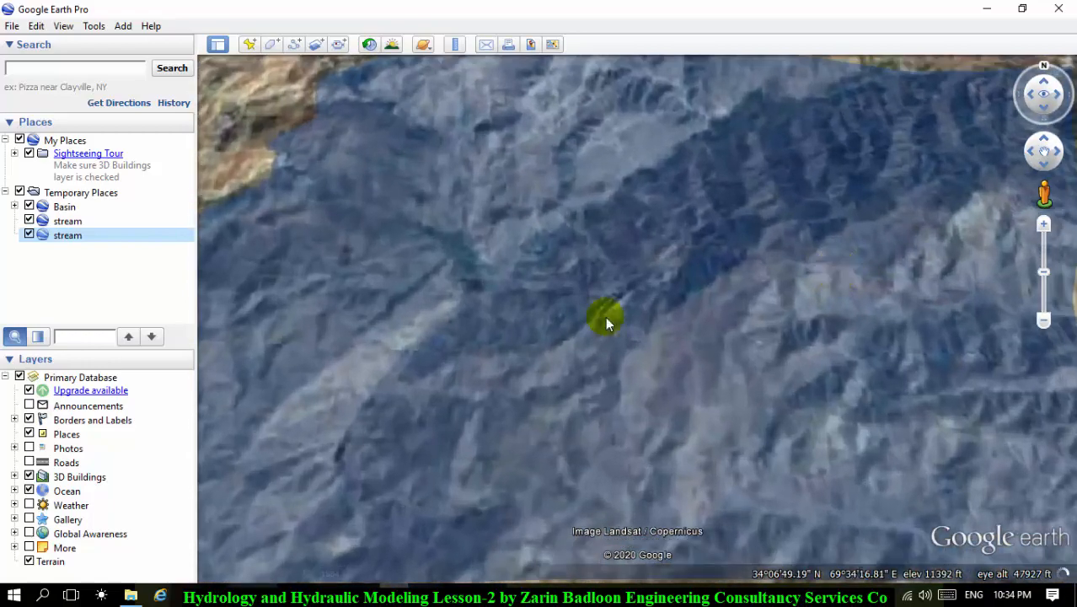
- Examine the narrow southwestern headwaters of the Basin overlay and how its boundary fits the surrounding terrain
left_click_drag(607, 323, 946, 159)
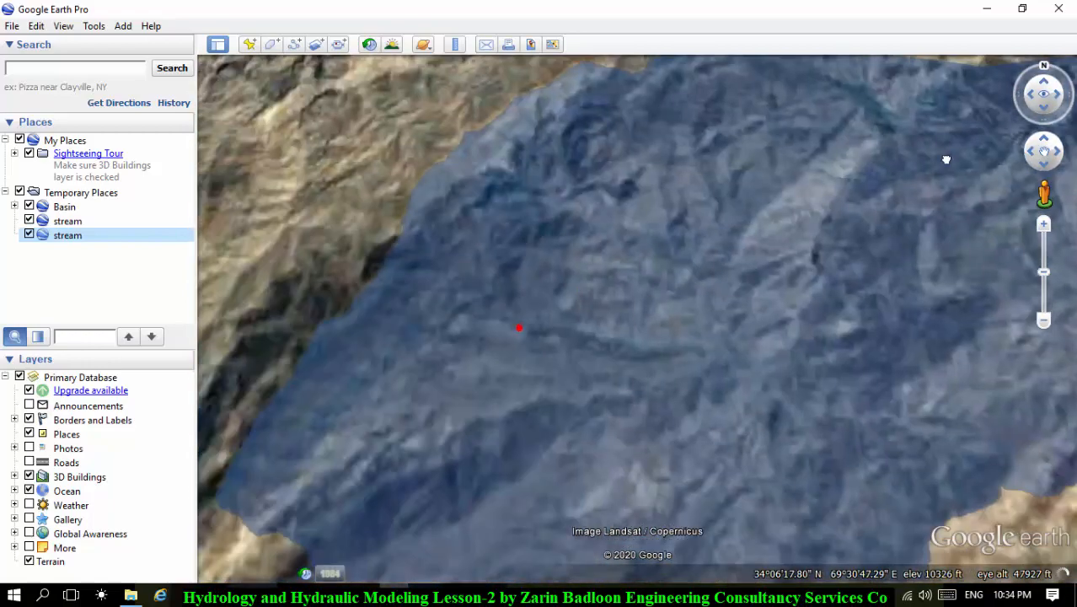
left_click_drag(733, 299, 739, 157)
scroll(699, 251, "up", 2)
left_click_drag(699, 344, 738, 115)
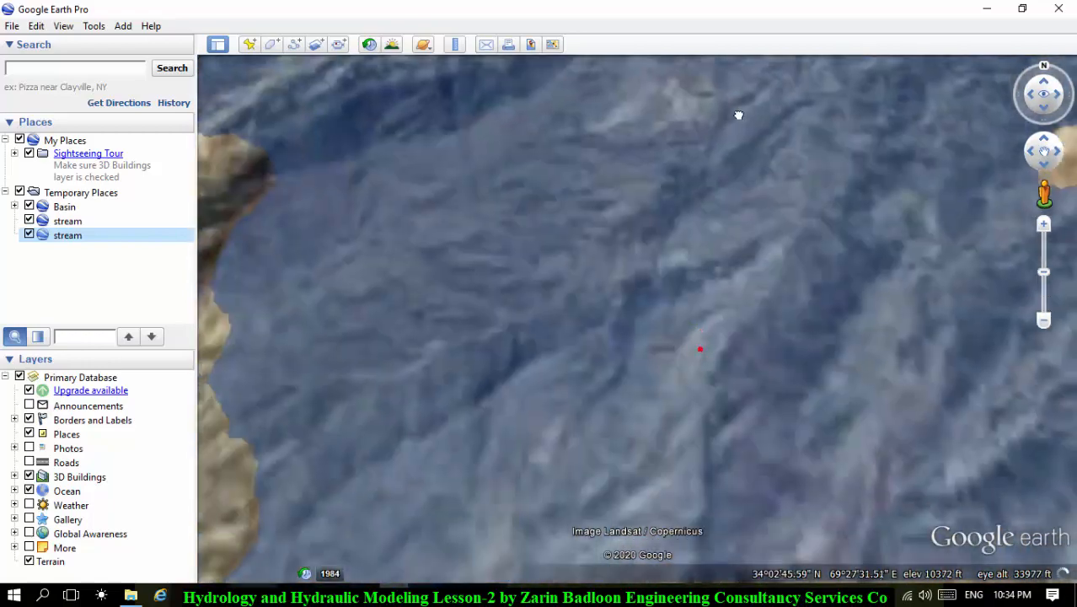
scroll(690, 159, "down", 2)
scroll(688, 169, "down", 2)
left_click_drag(676, 308, 690, 276)
scroll(691, 156, "up", 3)
scroll(686, 181, "up", 2)
scroll(681, 279, "down", 4)
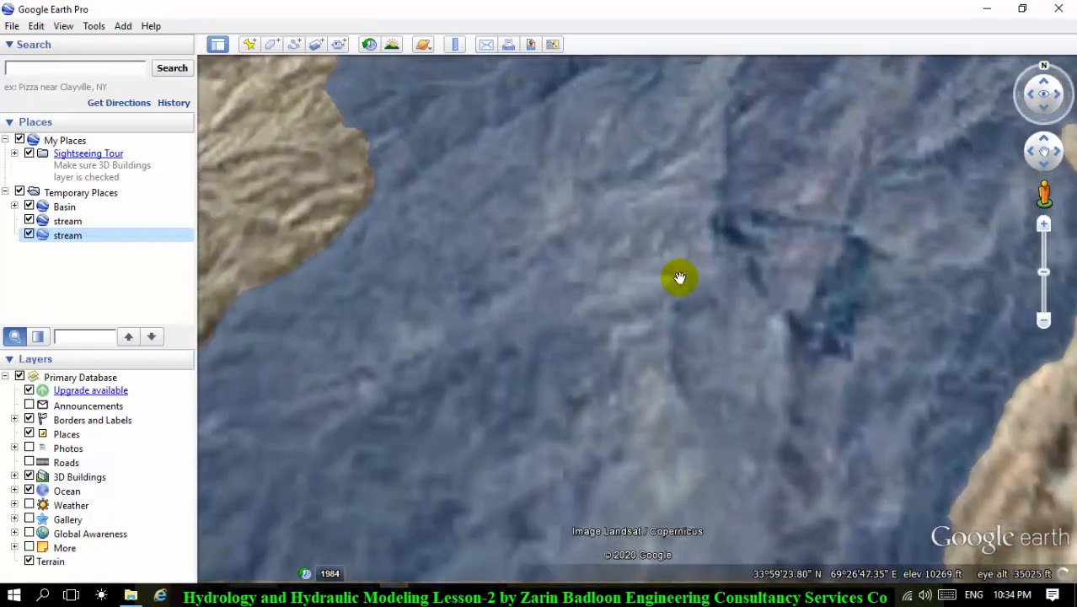
left_click_drag(741, 172, 741, 267)
scroll(741, 269, "down", 3)
left_click_drag(801, 160, 714, 317)
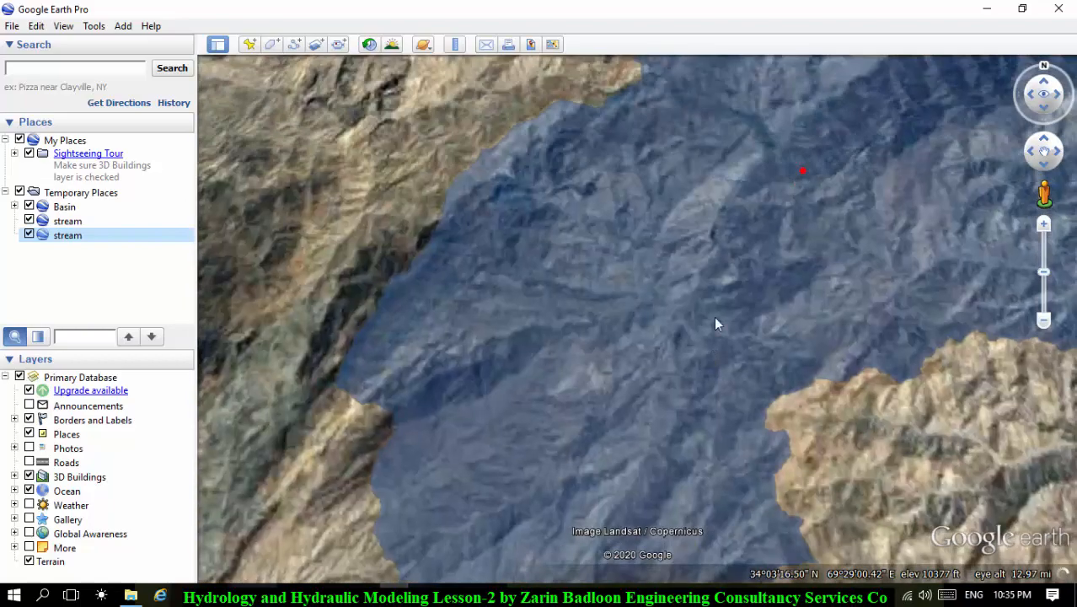
- Follow the basin from the southwestern headwaters northeast along its northwestern boundary to Babi Kac and Bar Bangaser
scroll(801, 210, "up", 2)
left_click_drag(803, 217, 727, 380)
scroll(782, 271, "up", 3)
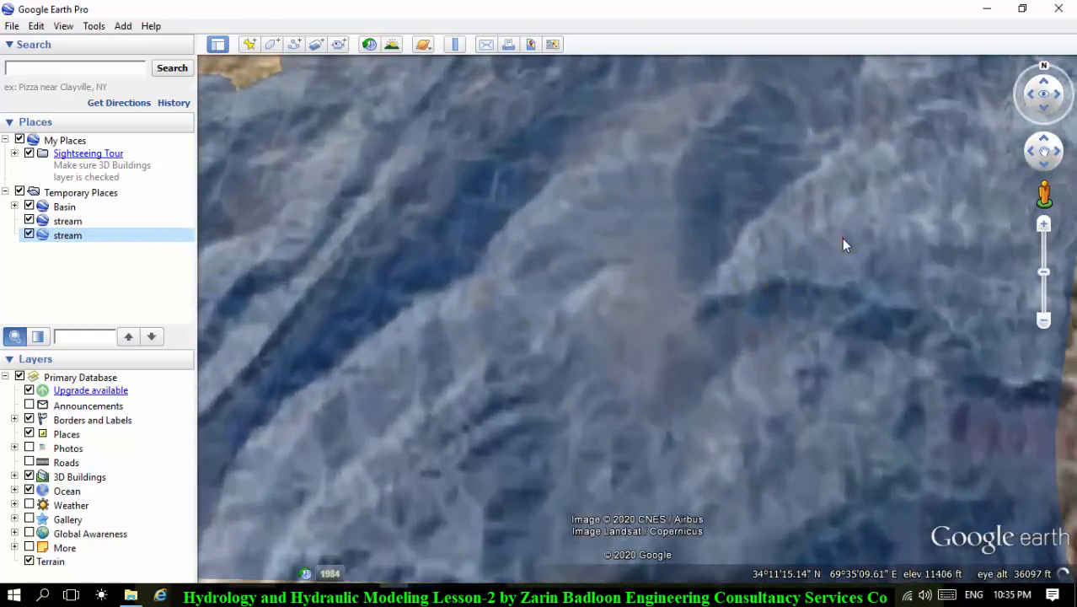
left_click_drag(841, 241, 707, 385)
scroll(705, 369, "down", 3)
left_click_drag(779, 265, 685, 415)
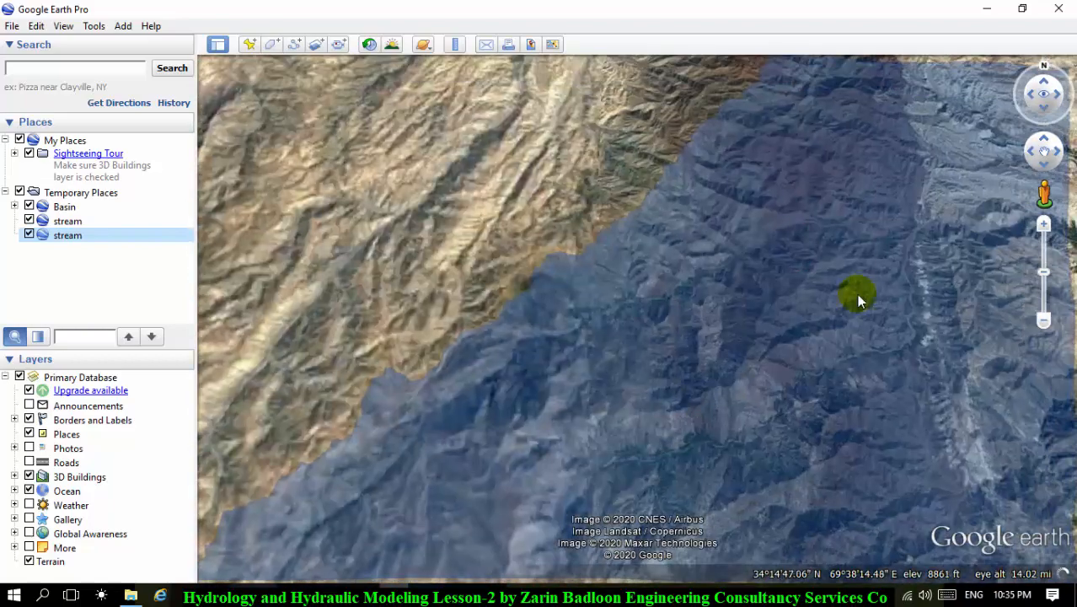
left_click_drag(858, 296, 579, 393)
left_click_drag(931, 276, 582, 292)
left_click_drag(788, 253, 542, 380)
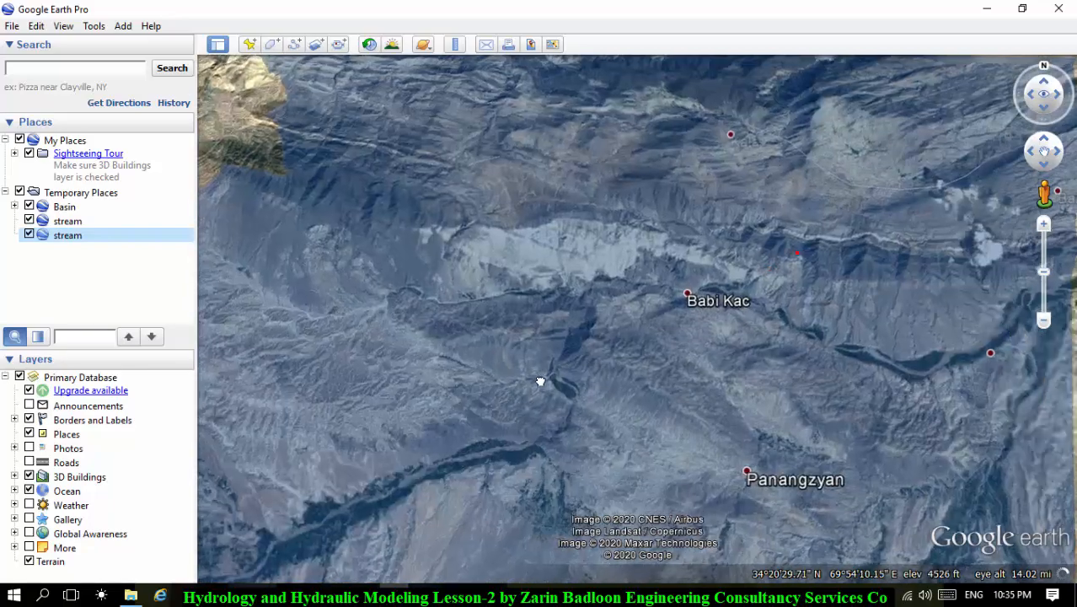
left_click_drag(793, 236, 489, 351)
left_click_drag(690, 352, 574, 396)
scroll(566, 400, "down", 4)
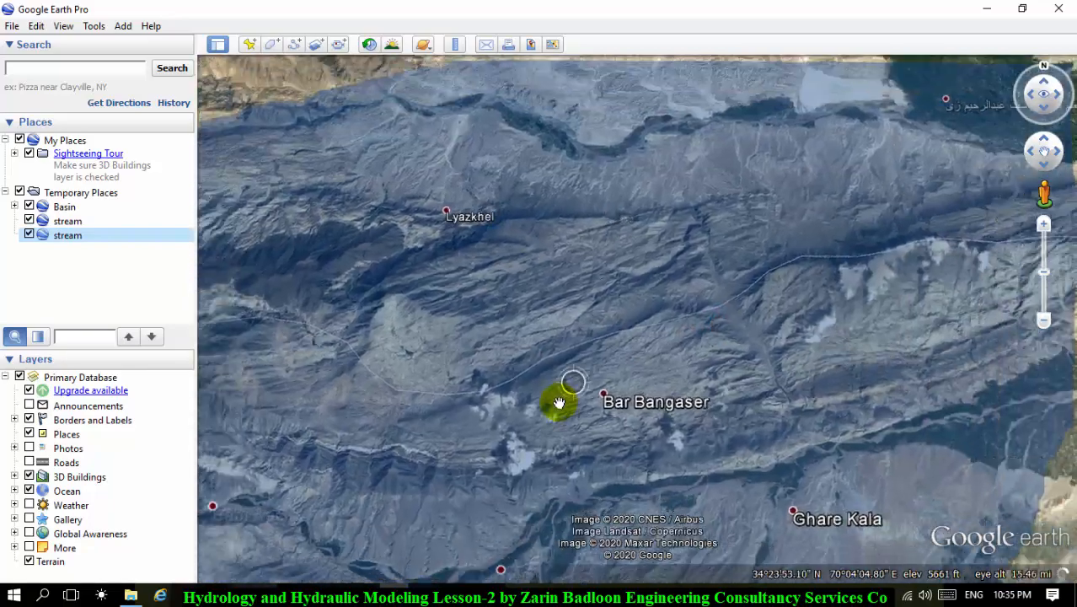
- Examine the basin outlet near Banda-i-Bemaran and the river valley upstream past Sorkhrud to Bala Bagh
scroll(856, 236, "up", 1)
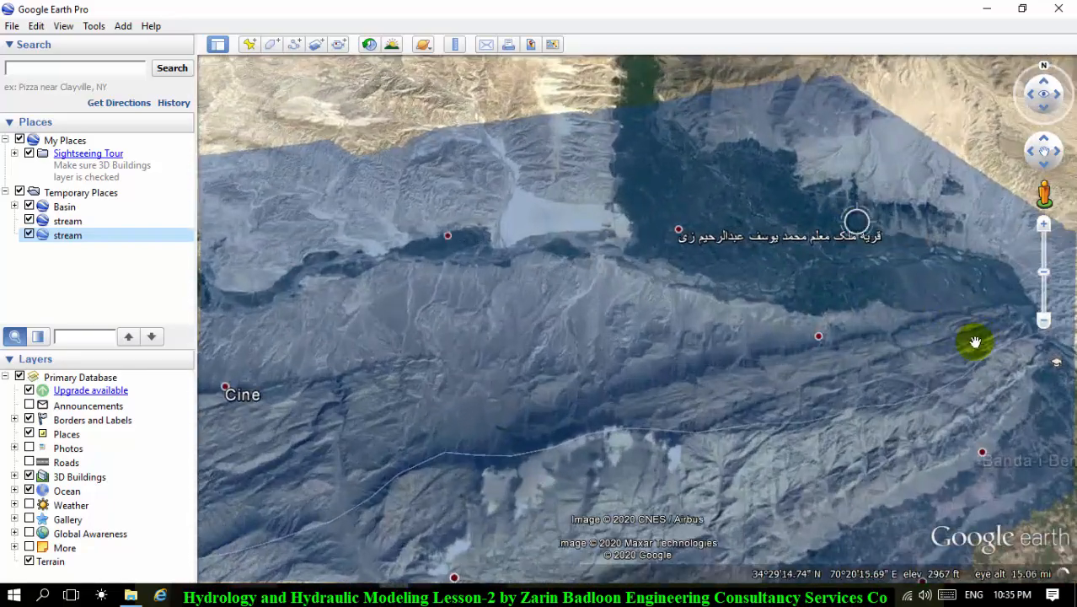
left_click_drag(973, 342, 750, 270)
scroll(851, 292, "up", 3)
left_click_drag(824, 305, 674, 243)
left_click_drag(767, 285, 670, 196)
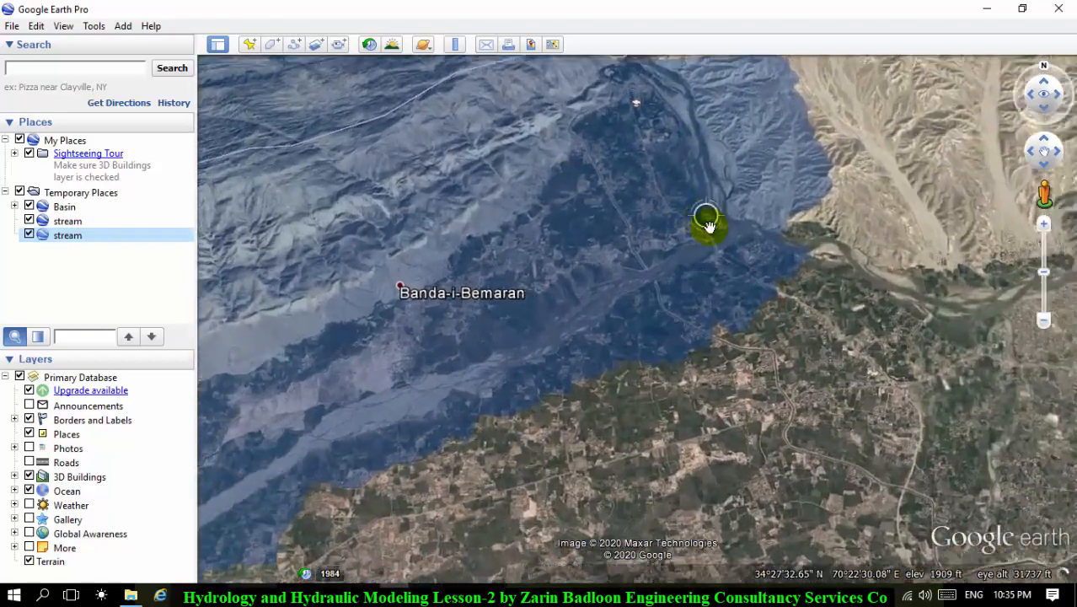
scroll(707, 220, "up", 2)
left_click_drag(684, 304, 733, 148)
scroll(744, 151, "down", 3)
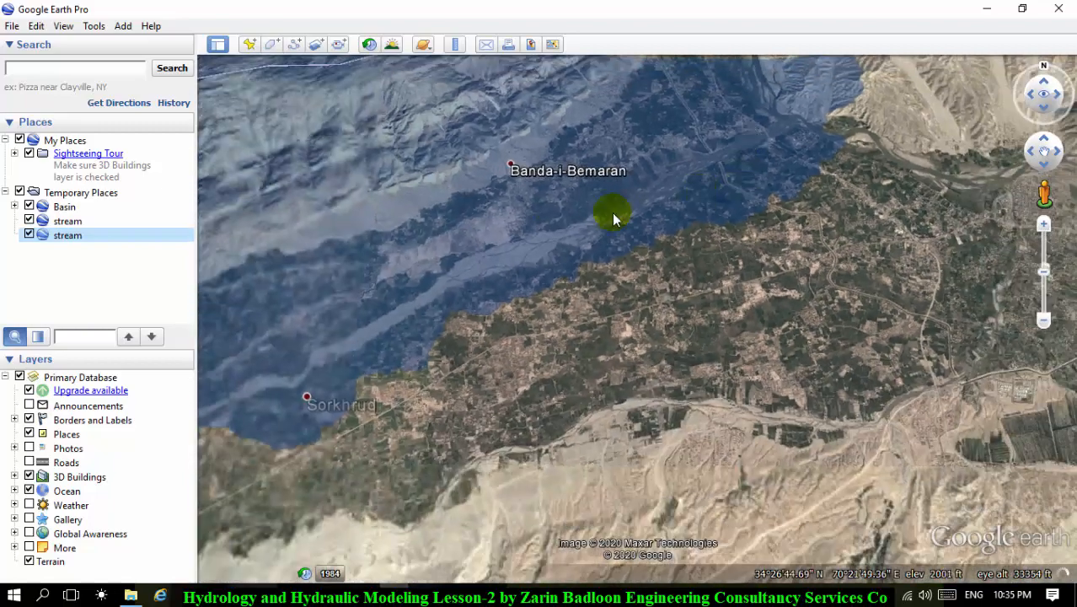
left_click_drag(531, 238, 823, 214)
left_click_drag(637, 276, 867, 226)
scroll(866, 224, "down", 2)
left_click_drag(749, 274, 868, 154)
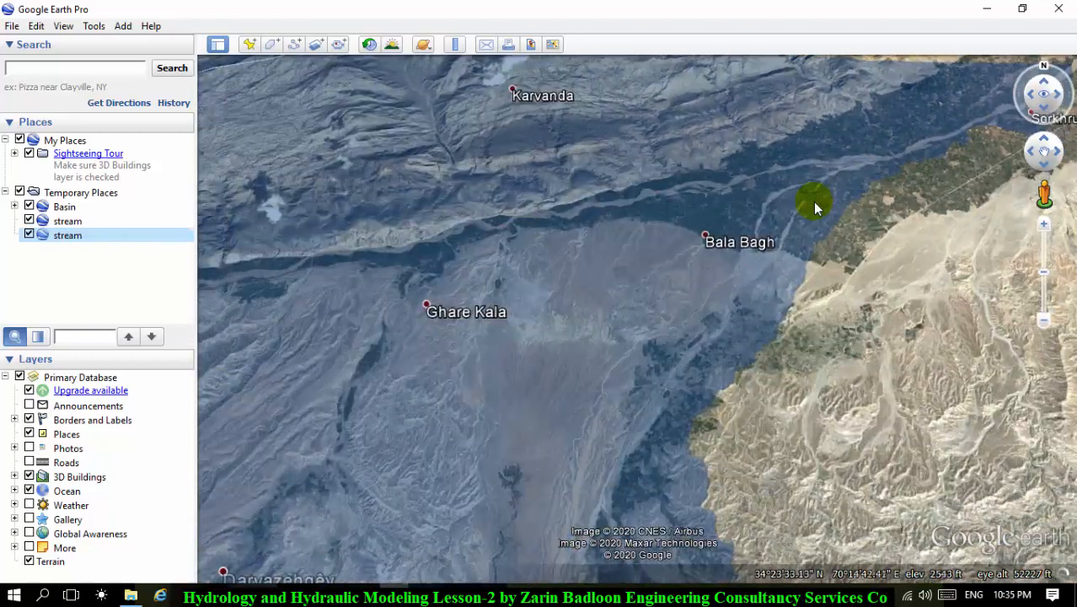
- Examine the basin's eastern side and its southern boundary along the ridge north of Tari Mangal and Malana
scroll(815, 204, "down", 2)
scroll(787, 180, "down", 2)
scroll(769, 268, "down", 2)
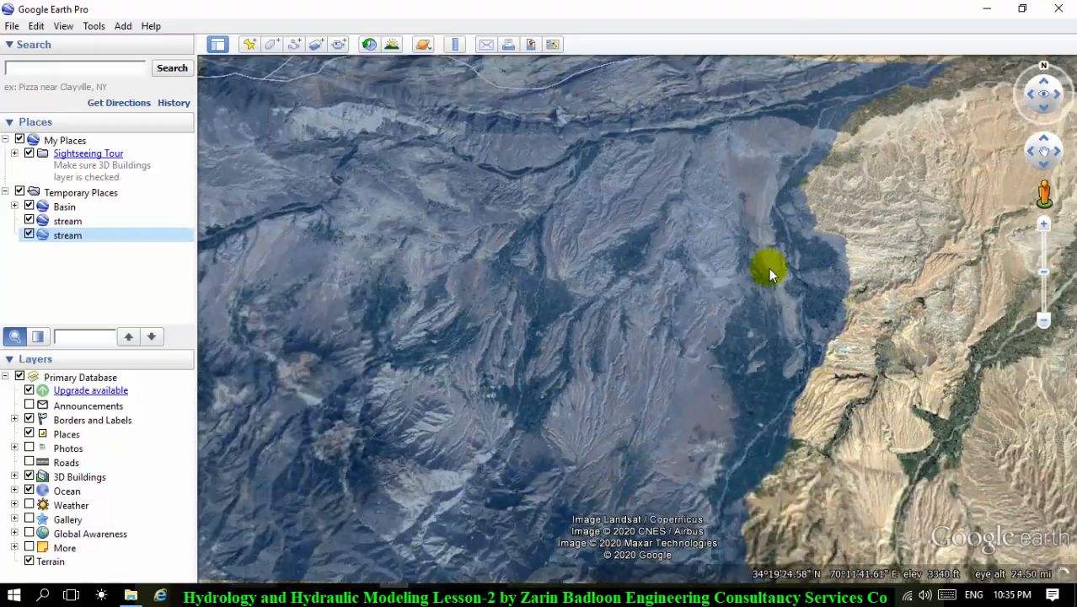
left_click_drag(725, 380, 813, 110)
left_click_drag(758, 246, 694, 279)
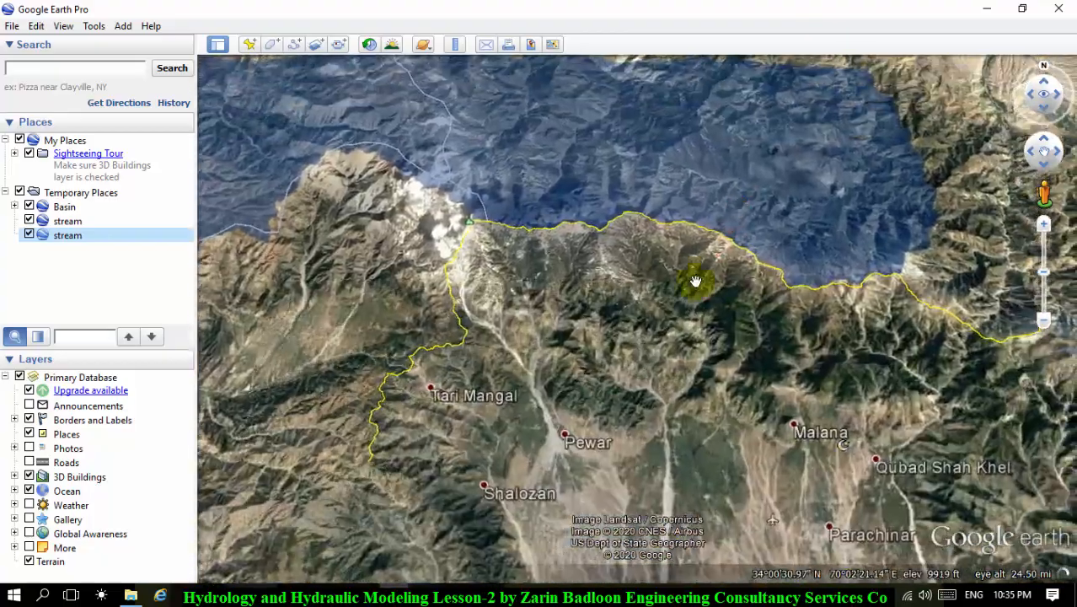
left_click_drag(769, 172, 819, 489)
scroll(750, 188, "up", 3)
left_click_drag(777, 97, 762, 333)
scroll(764, 324, "down", 2)
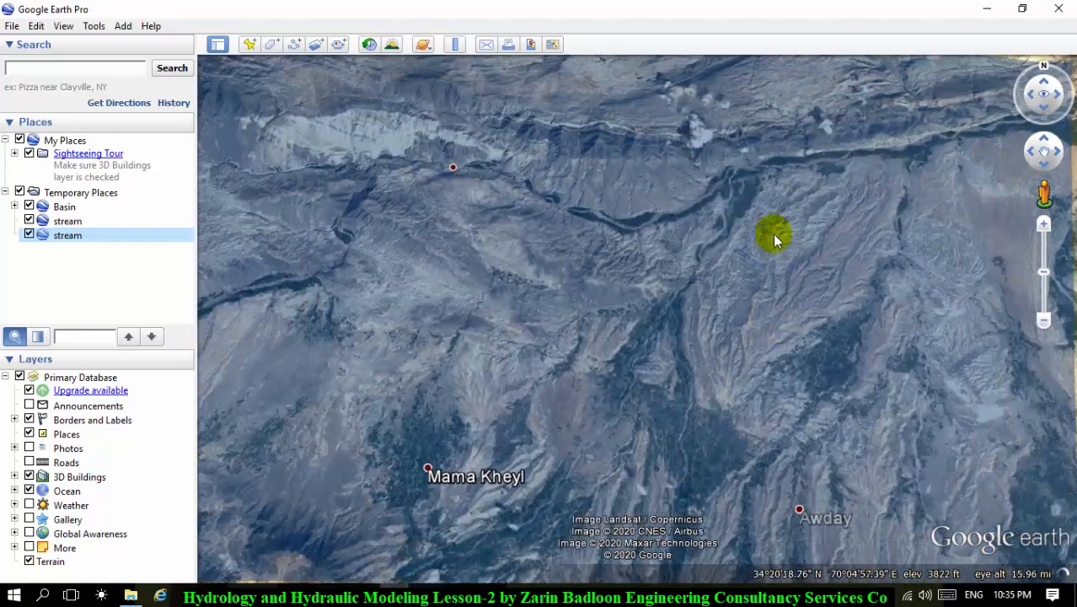
- Trace the river valleys upstream from Mama Kheyl through Cahartut and past Azrow to the basin's southwestern end
left_click_drag(770, 228, 1032, 238)
left_click_drag(563, 414, 766, 273)
scroll(748, 285, "up", 2)
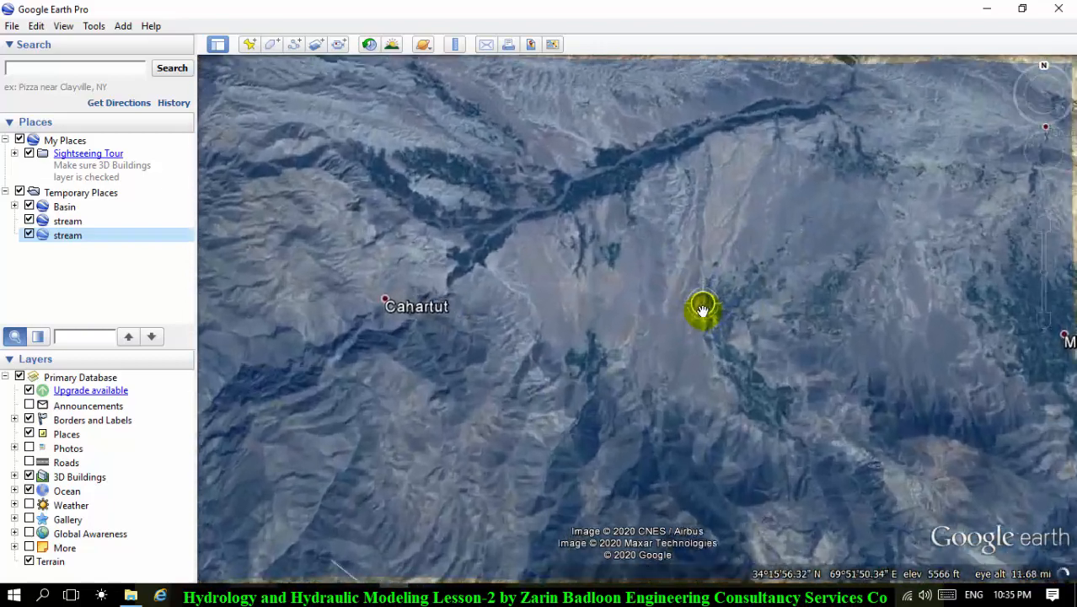
left_click_drag(646, 293, 929, 242)
scroll(676, 268, "up", 2)
left_click_drag(652, 208, 939, 254)
left_click_drag(877, 236, 933, 185)
scroll(843, 253, "down", 2)
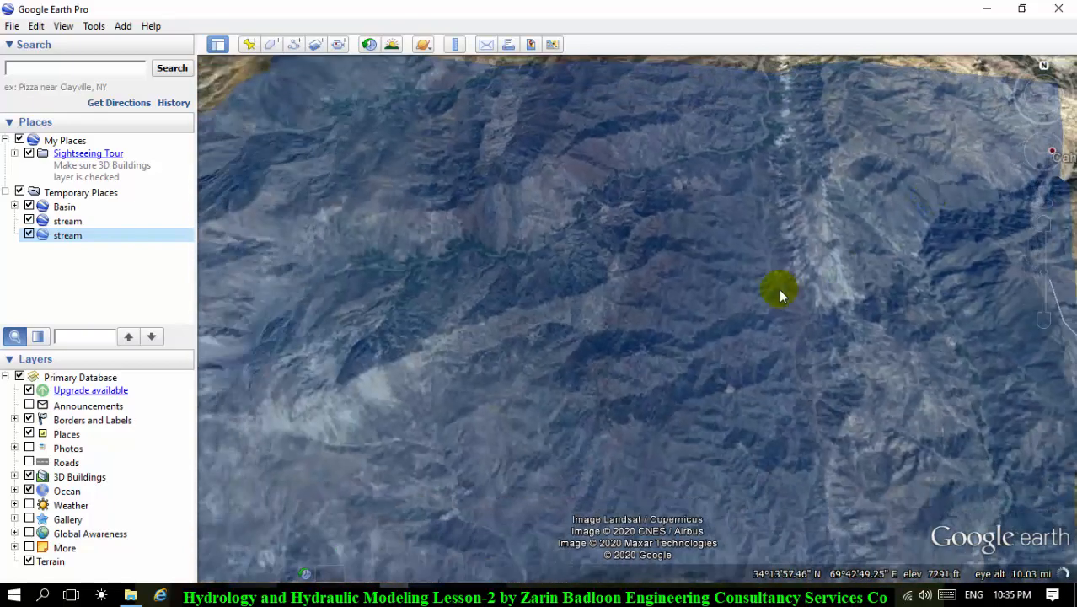
left_click_drag(514, 295, 927, 147)
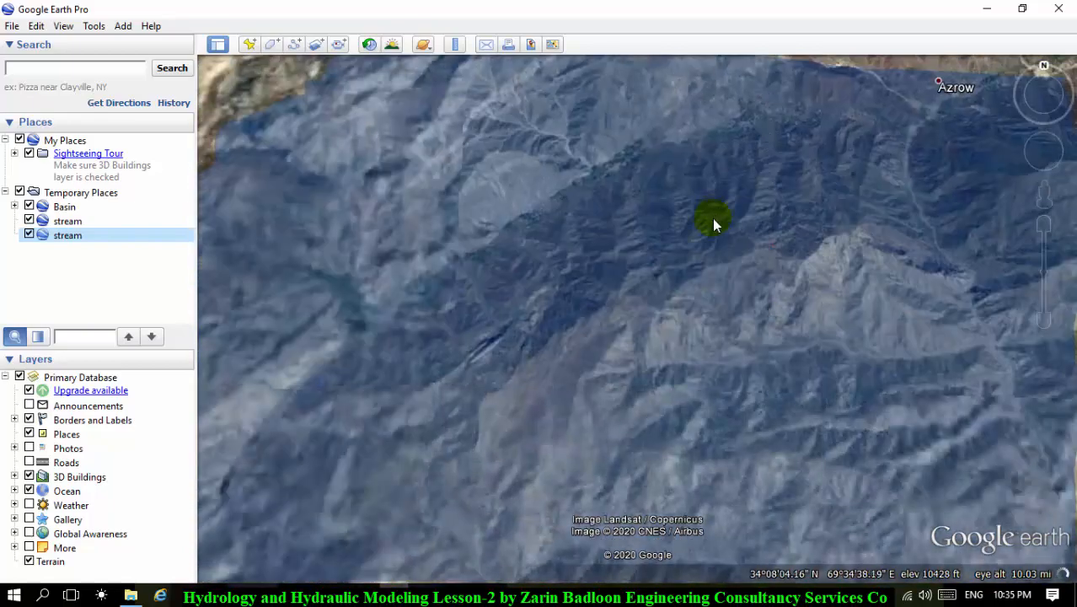
left_click_drag(712, 218, 868, 159)
left_click_drag(660, 292, 840, 178)
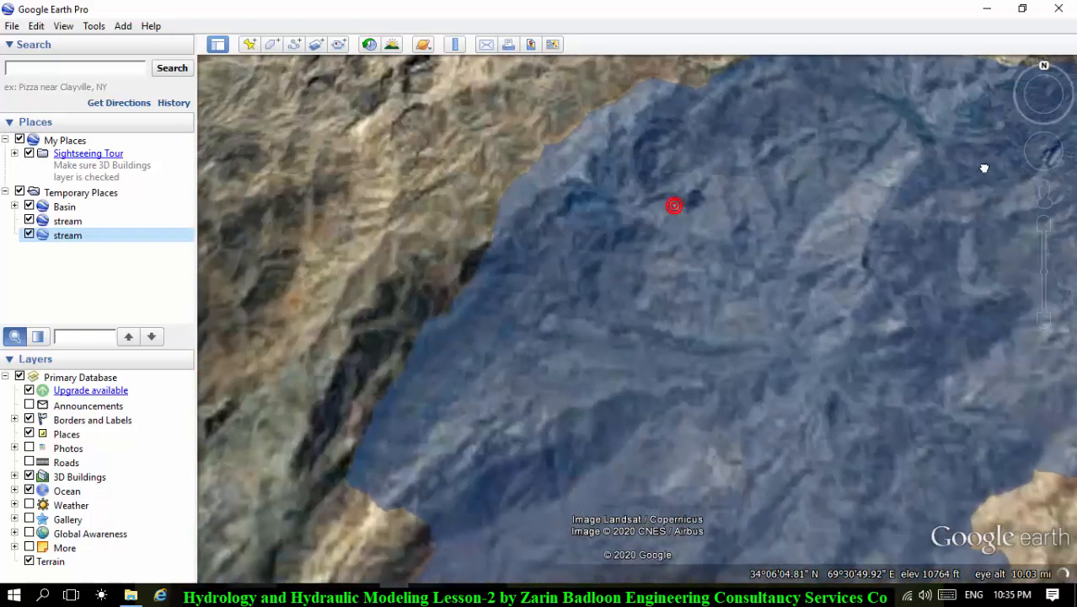
left_click_drag(673, 205, 765, 265)
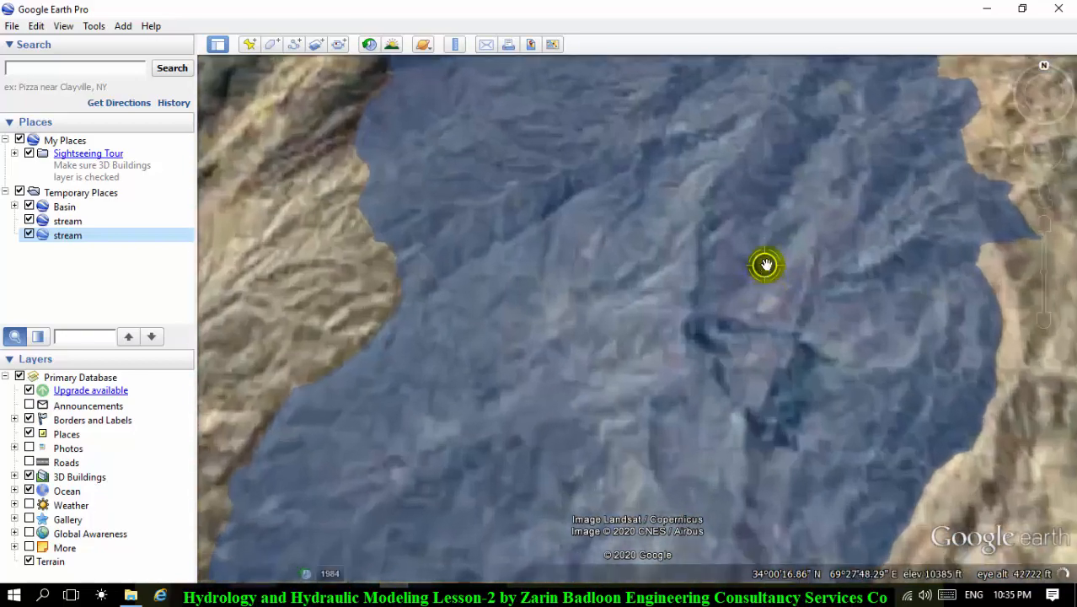
scroll(765, 264, "down", 3)
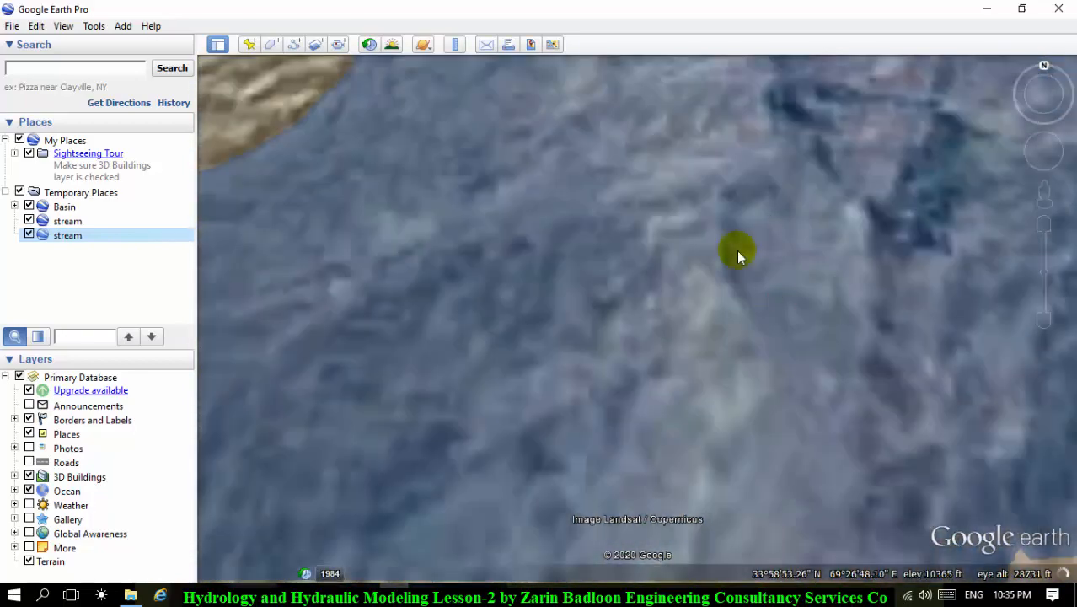
left_click(349, 534)
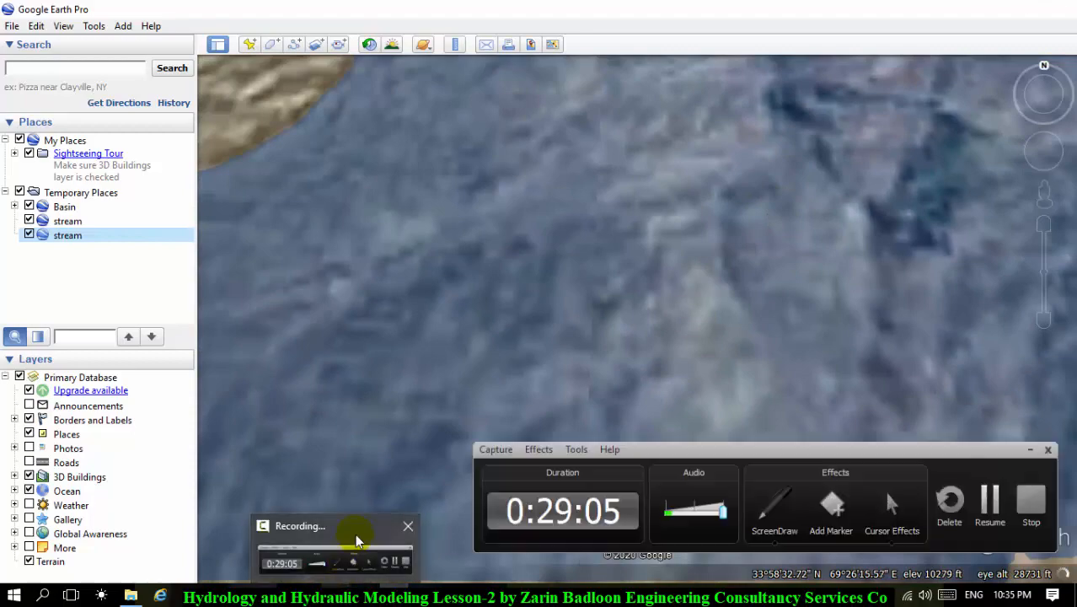